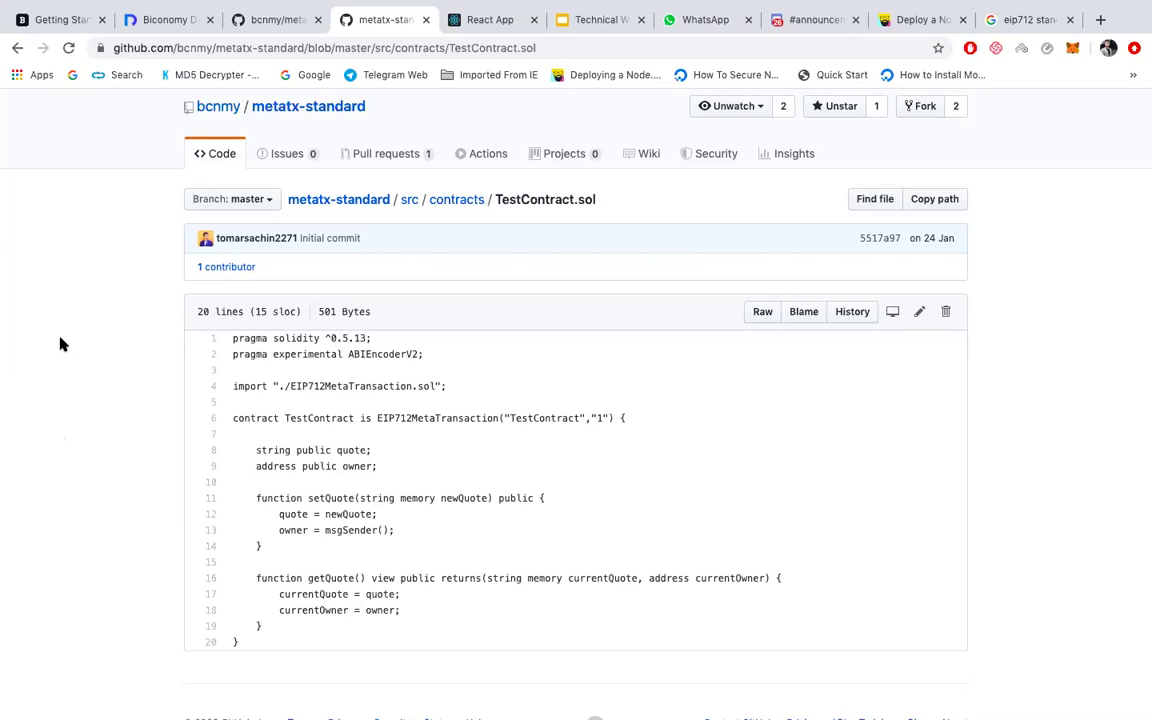
Leave the contract source, return to the metatx-standard repository's README and open its live demo
{"action": "left_click", "coordinate": [17, 49]}
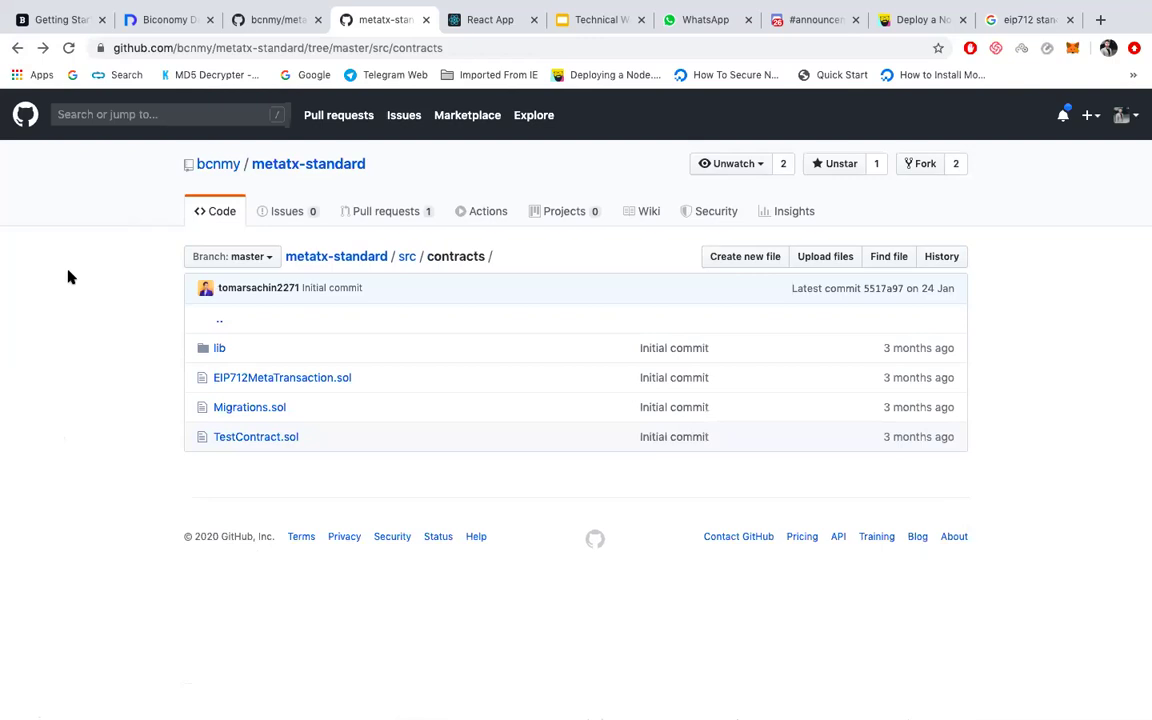
{"action": "left_click", "coordinate": [14, 48]}
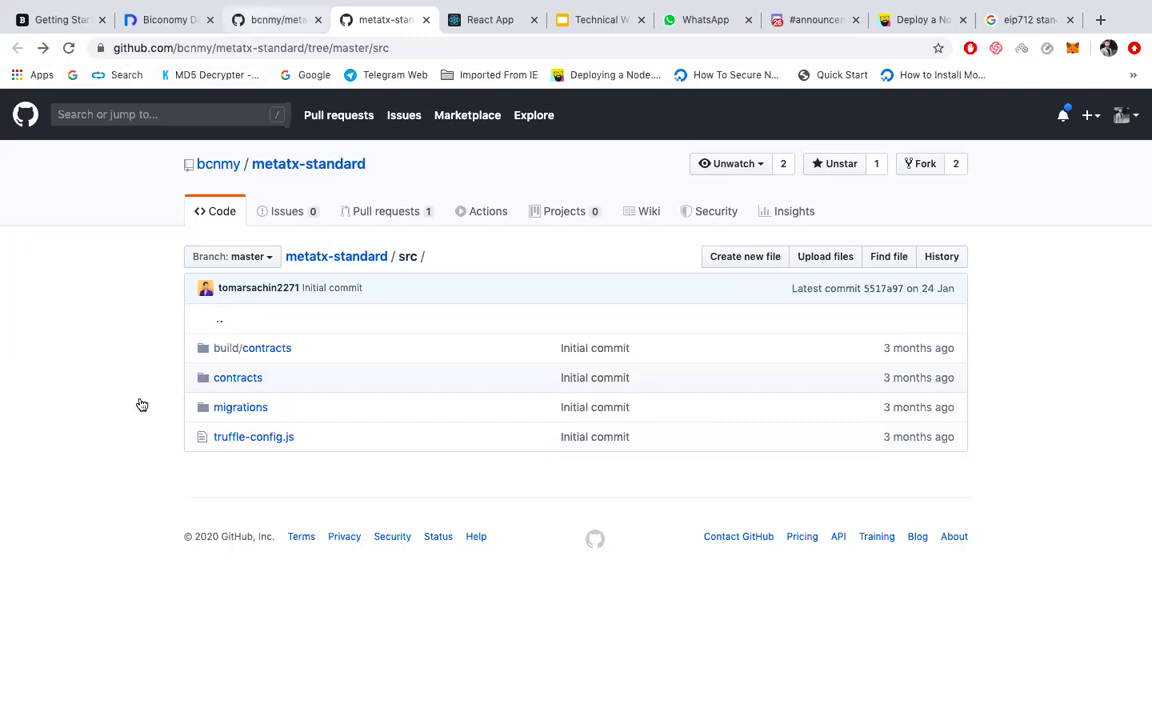
{"action": "key", "text": "ctrl+shift+Tab"}
{"action": "scroll", "coordinate": [118, 458], "scroll_direction": "down", "scroll_amount": 4}
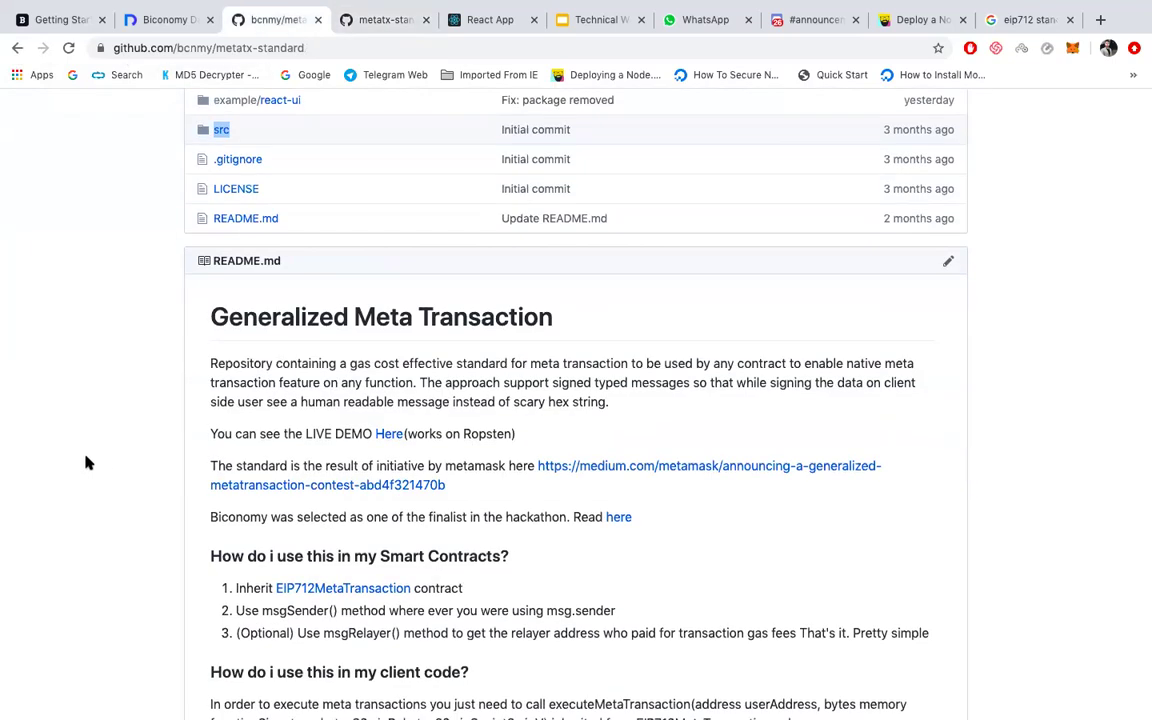
{"action": "scroll", "coordinate": [87, 462], "scroll_direction": "down", "scroll_amount": 2}
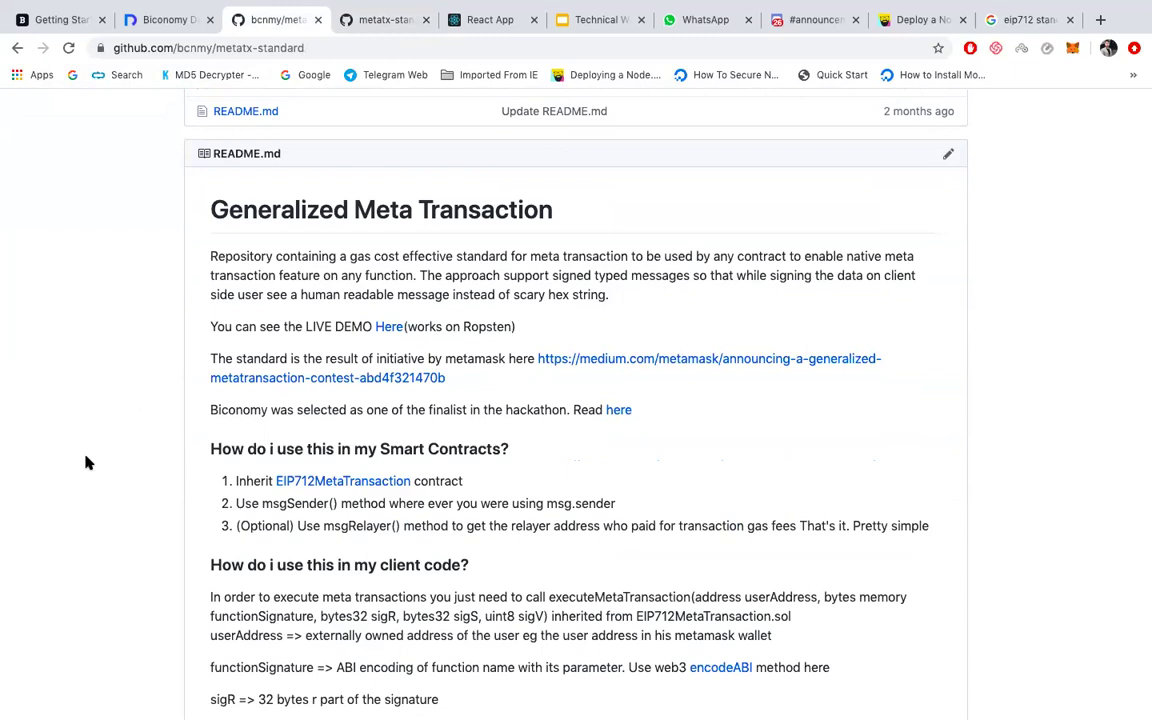
{"action": "left_click", "coordinate": [389, 328]}
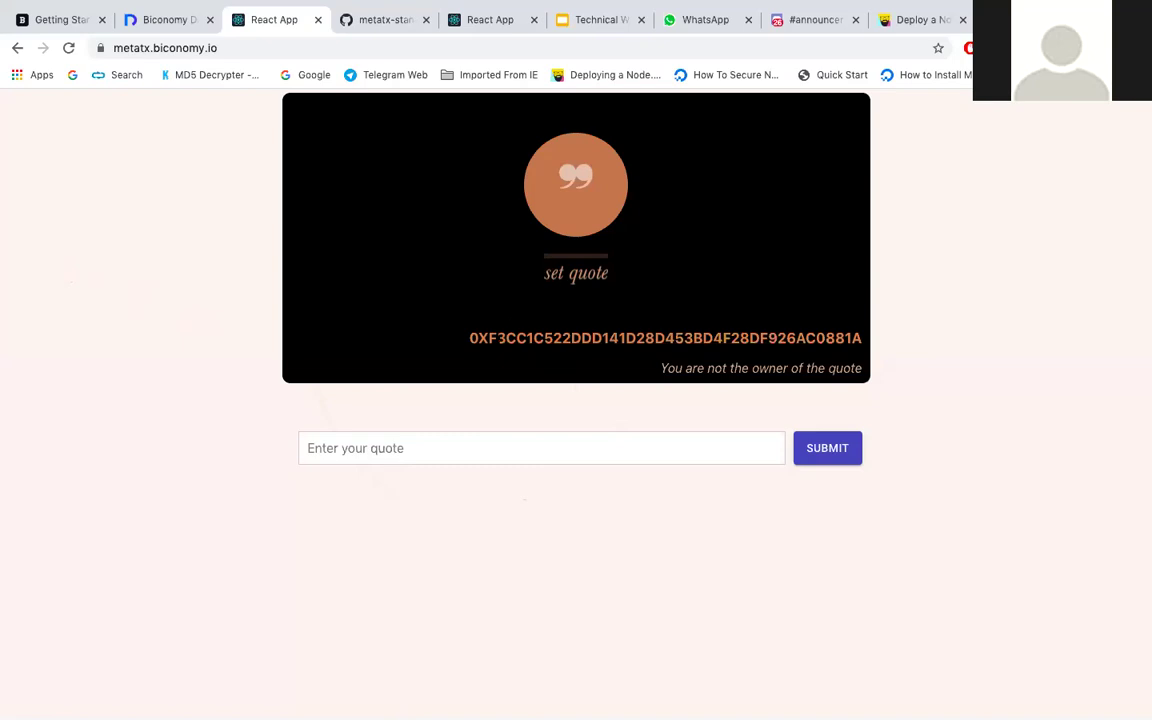
Submit the quote "web3 is awesome" in the demo dapp and sign the meta transaction request in the wallet
{"action": "left_click_drag", "start_coordinate": [862, 338], "coordinate": [448, 306]}
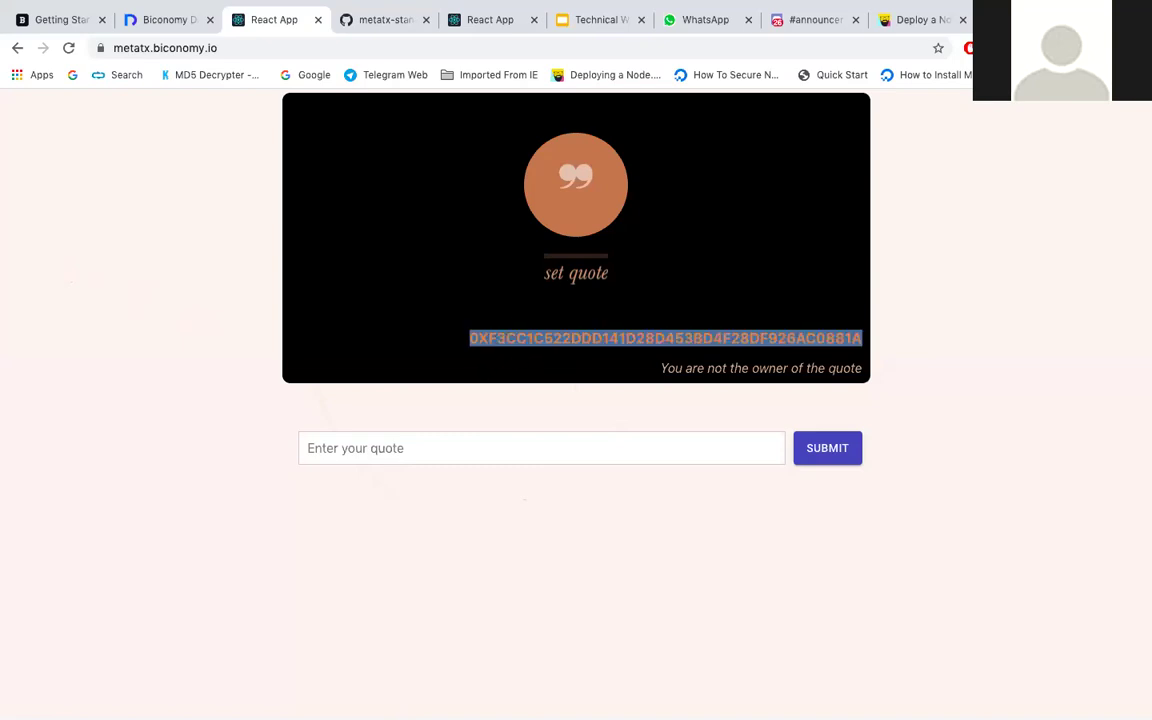
{"action": "left_click", "coordinate": [385, 450]}
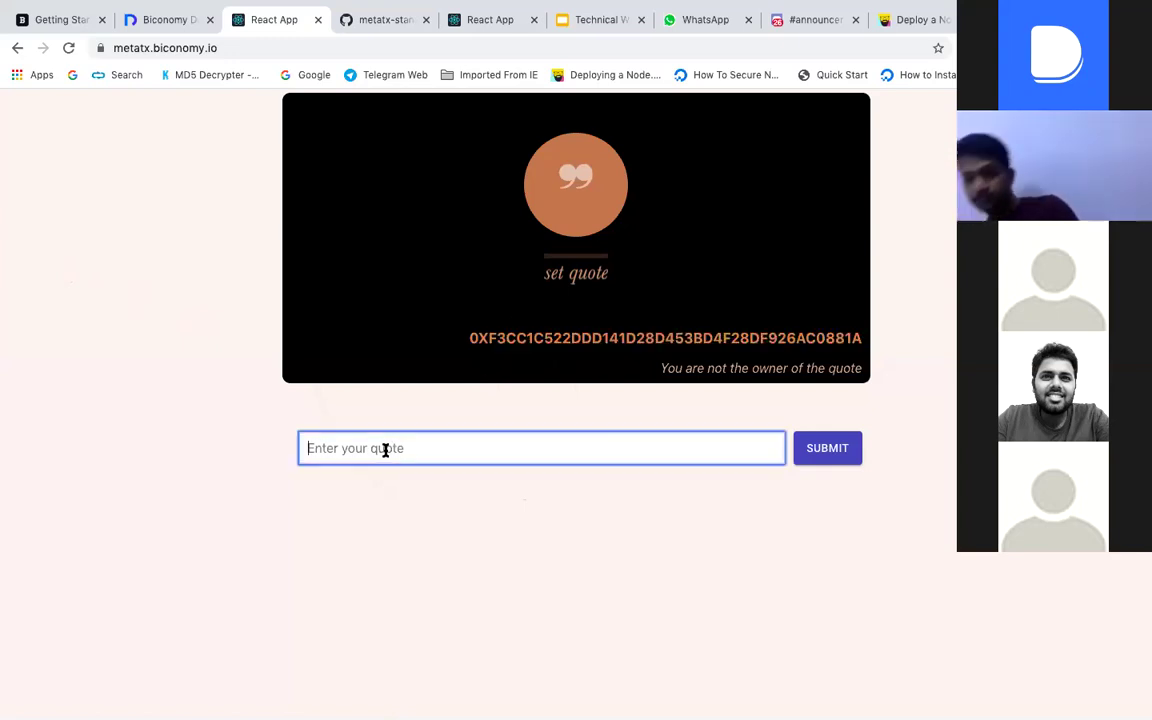
{"action": "type", "text": "web3 is awsome"}
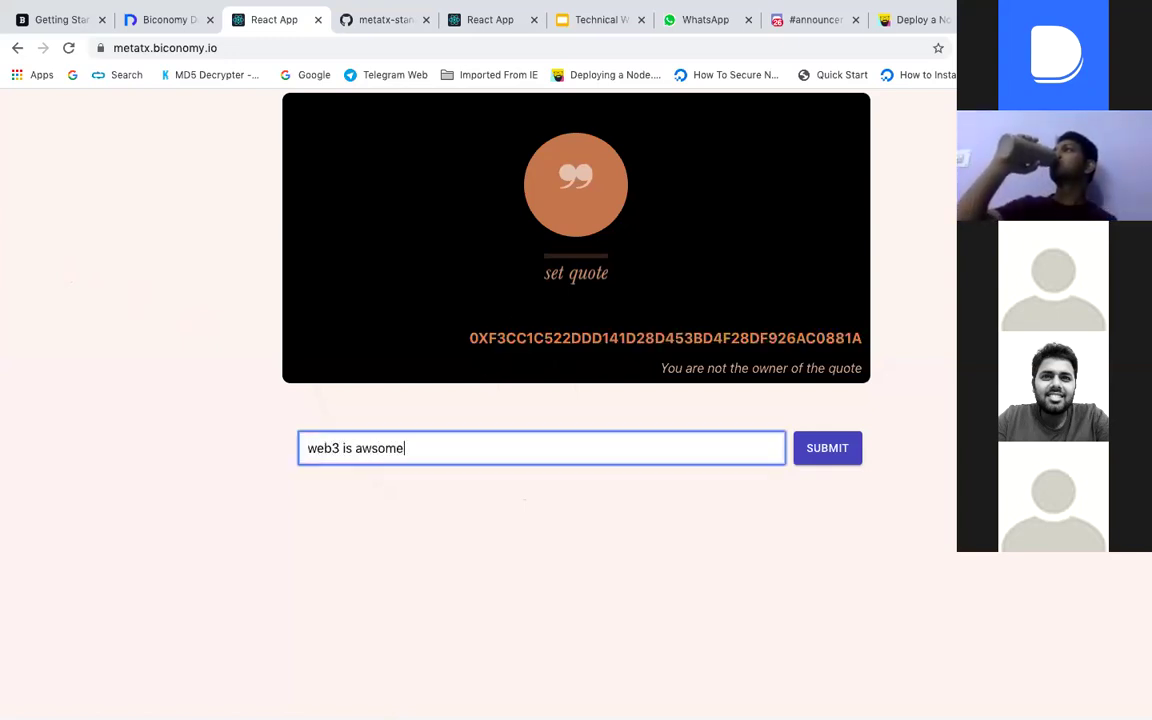
{"action": "left_click", "coordinate": [367, 449]}
{"action": "type", "text": "e"}
{"action": "left_click", "coordinate": [827, 457]}
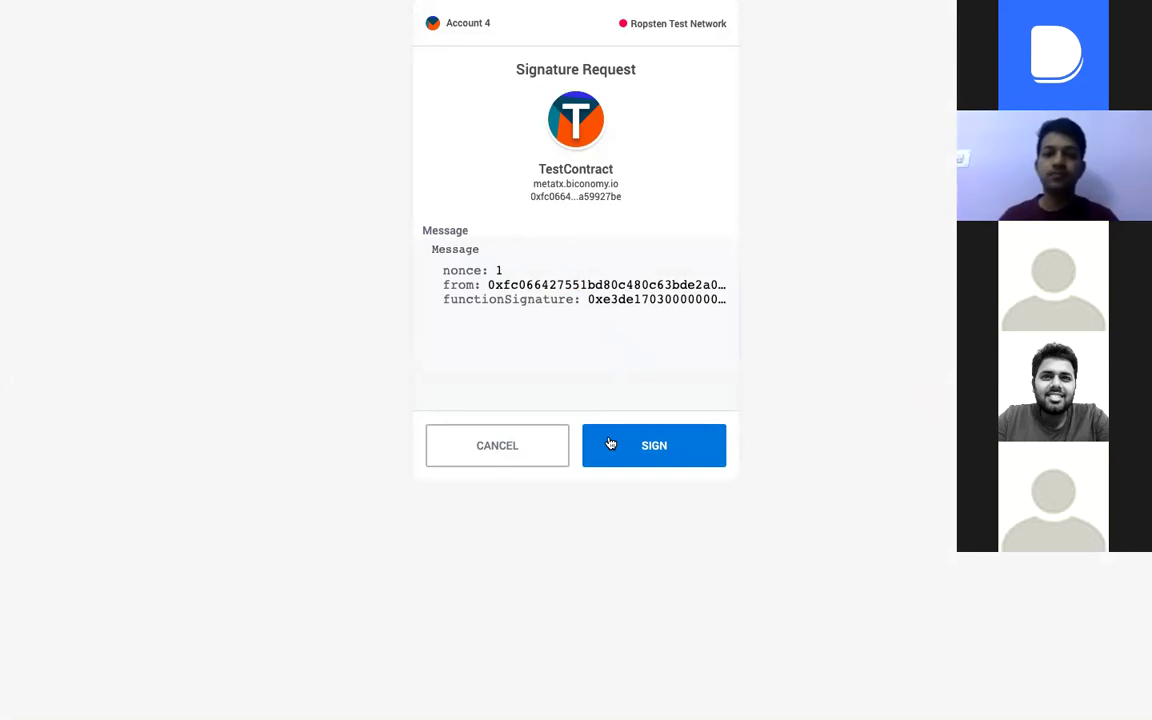
{"action": "left_click", "coordinate": [638, 455]}
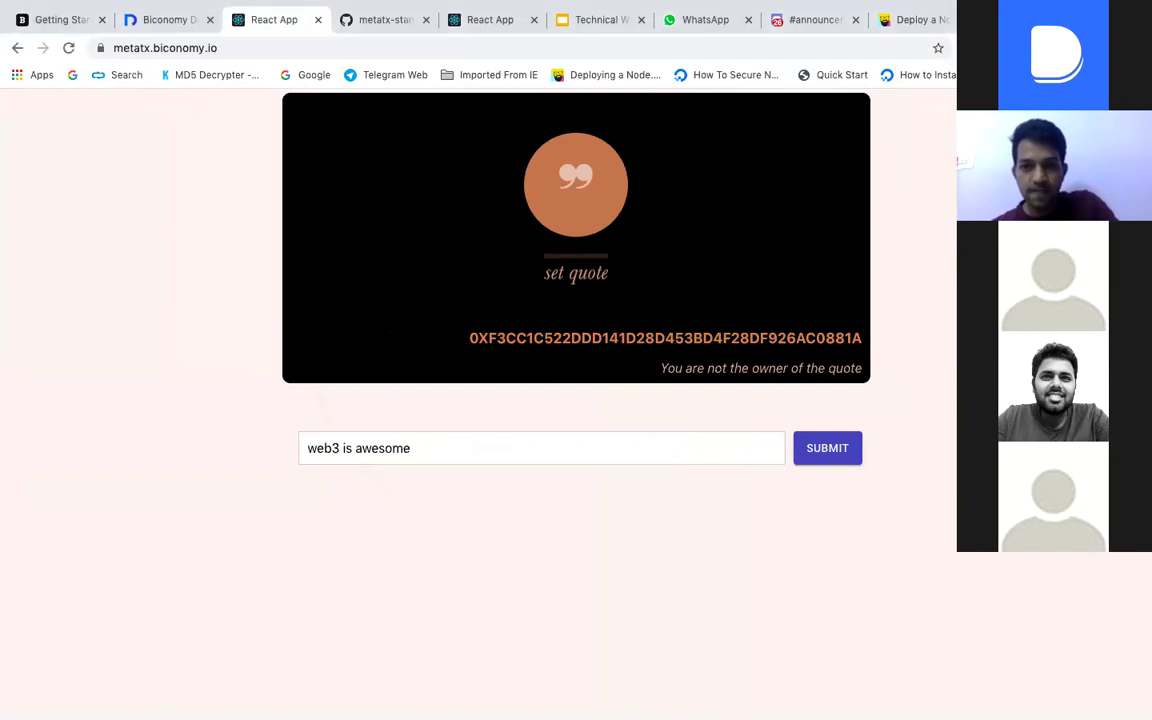
Check the wallet account's balance and history, and reload the demo page to look for the updated quote and owner
{"action": "left_click", "coordinate": [1095, 47]}
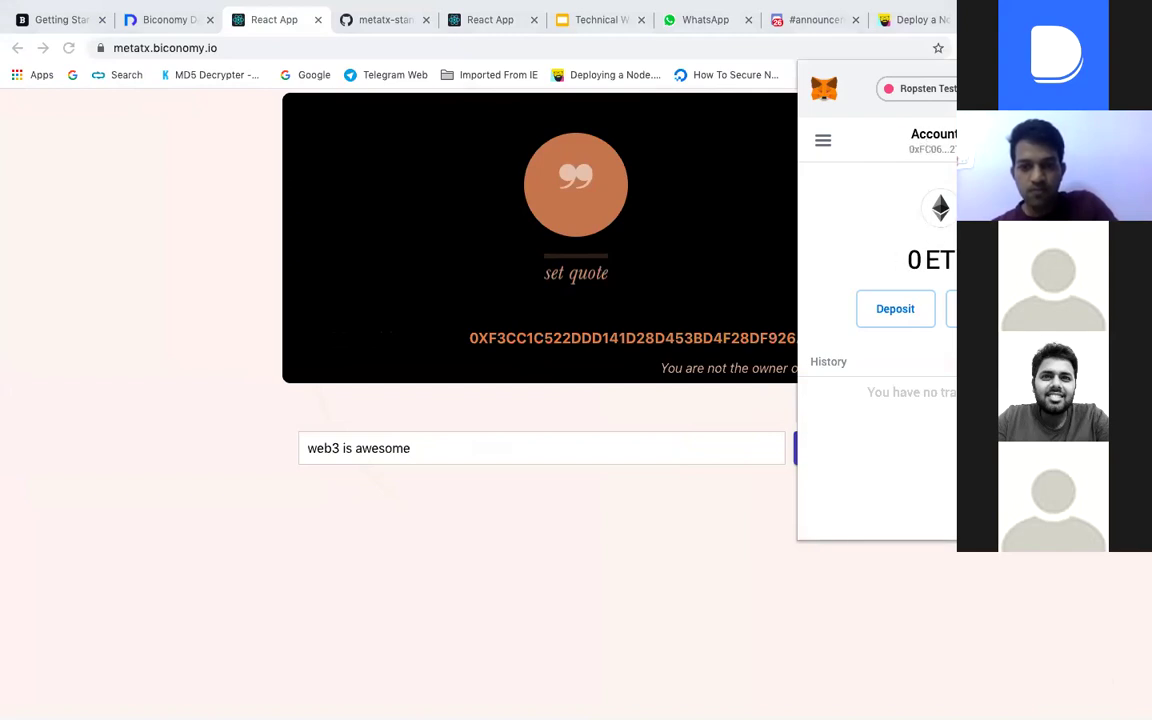
{"action": "key", "text": "Escape"}
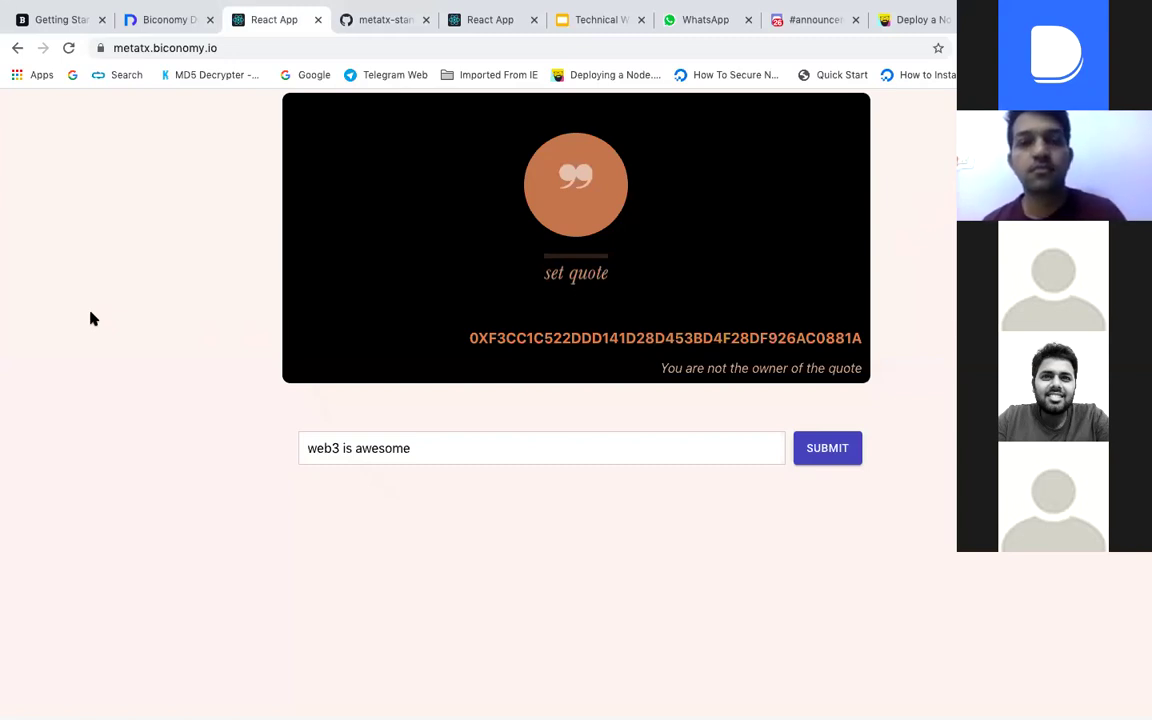
{"action": "left_click", "coordinate": [66, 48]}
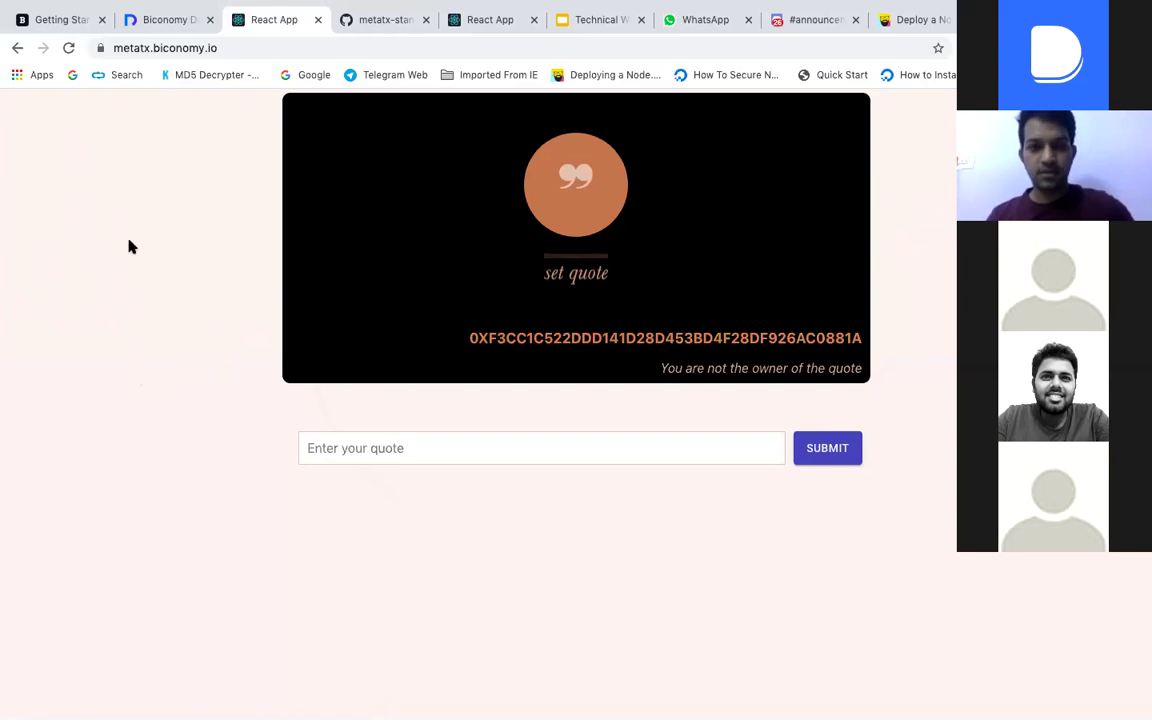
{"action": "key", "text": "super+r"}
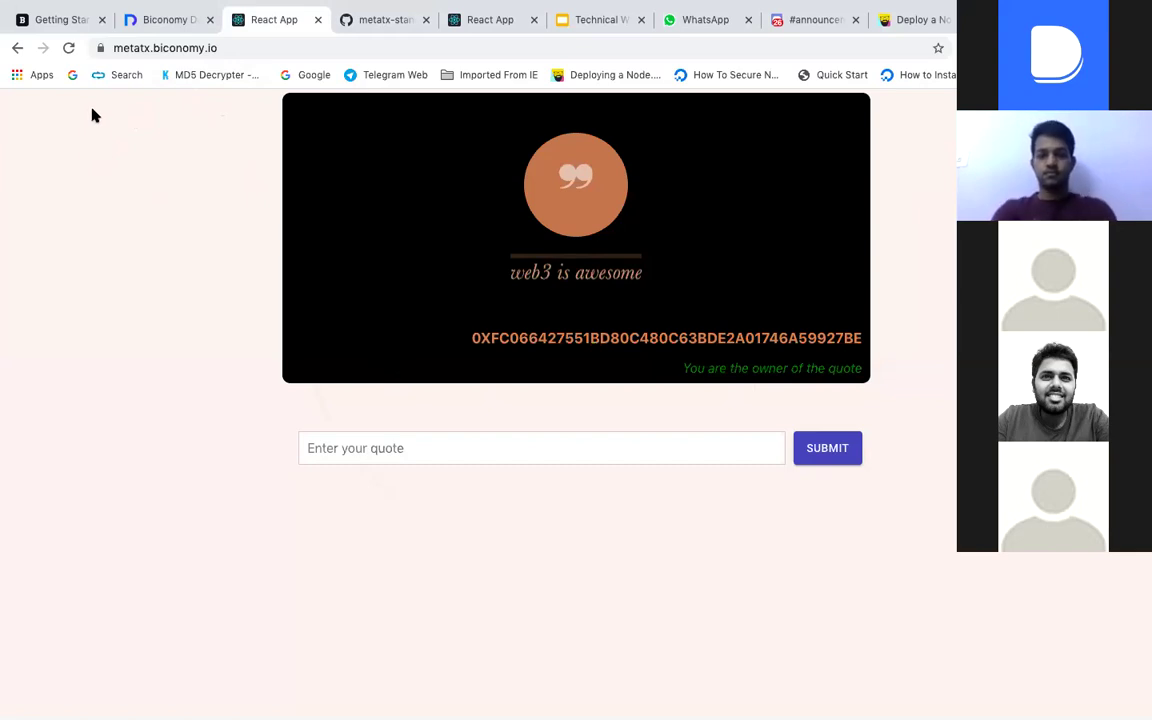
Switch to the Biconomy dashboard, log out and log back in with the prefilled credentials
{"action": "left_click", "coordinate": [155, 20]}
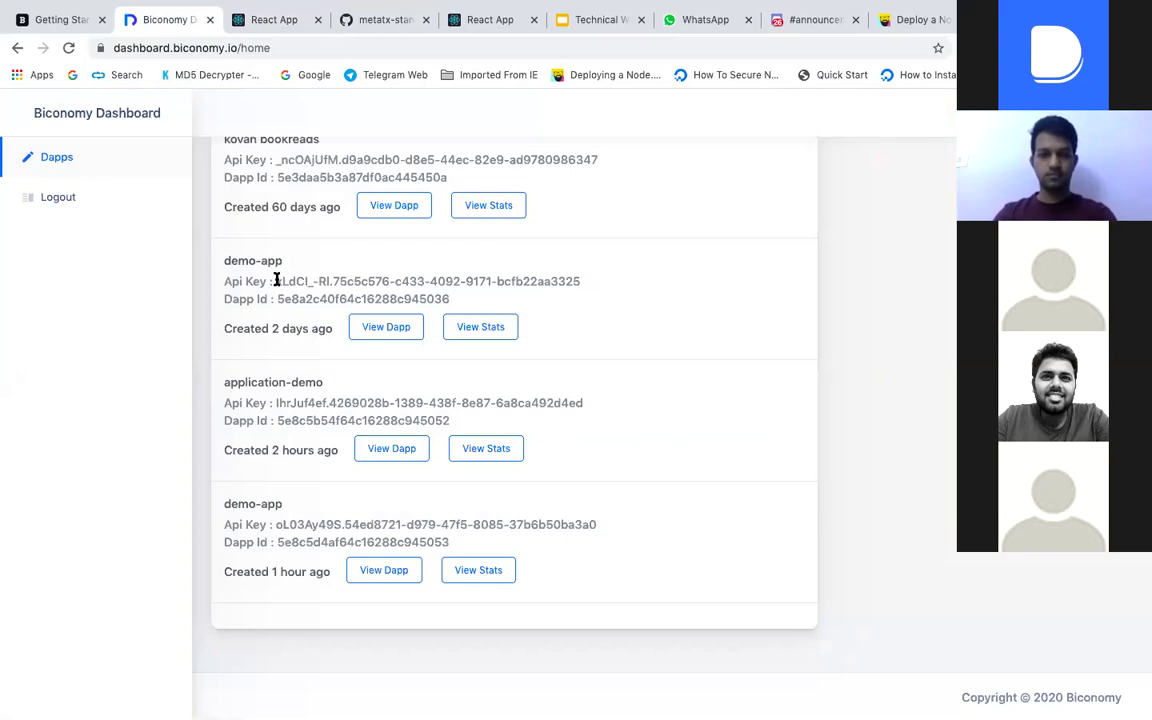
{"action": "scroll", "coordinate": [277, 280], "scroll_direction": "up", "scroll_amount": 15}
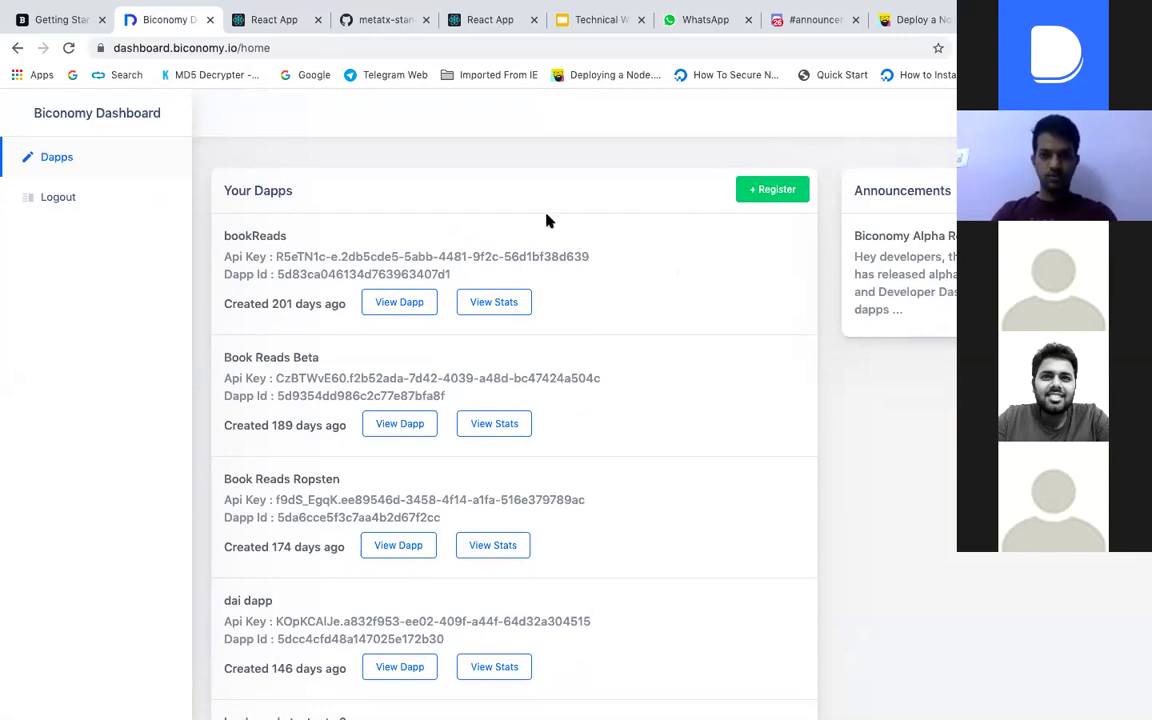
{"action": "left_click", "coordinate": [44, 202]}
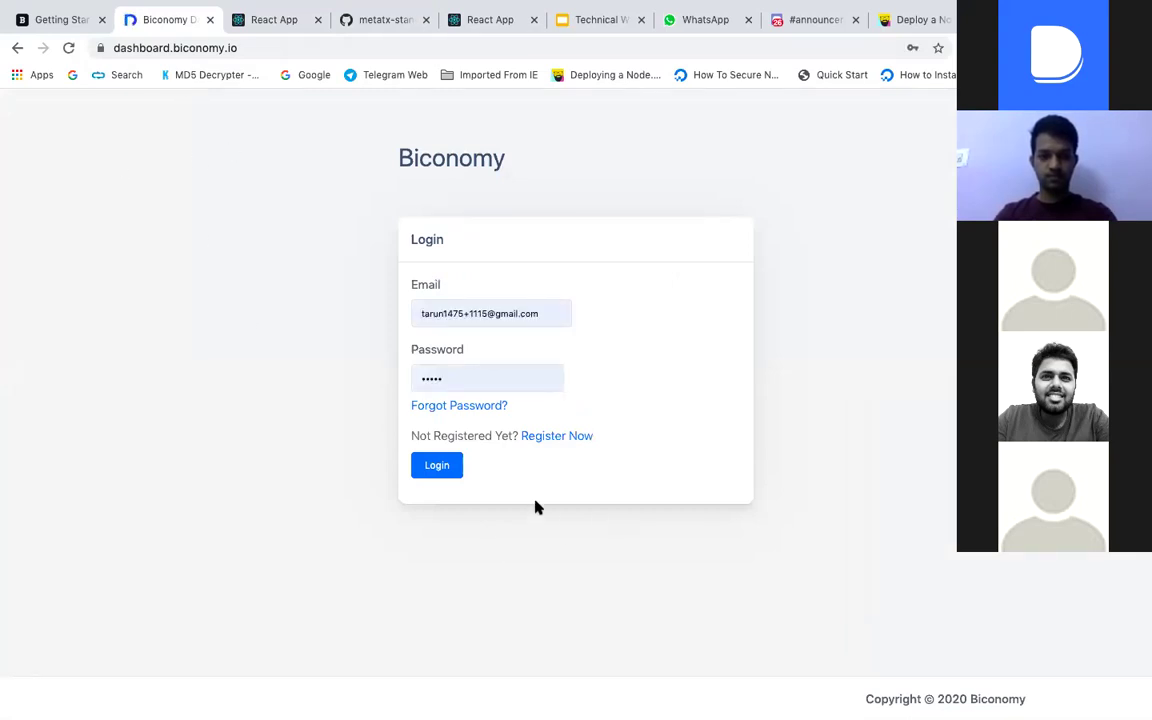
{"action": "left_click", "coordinate": [434, 468]}
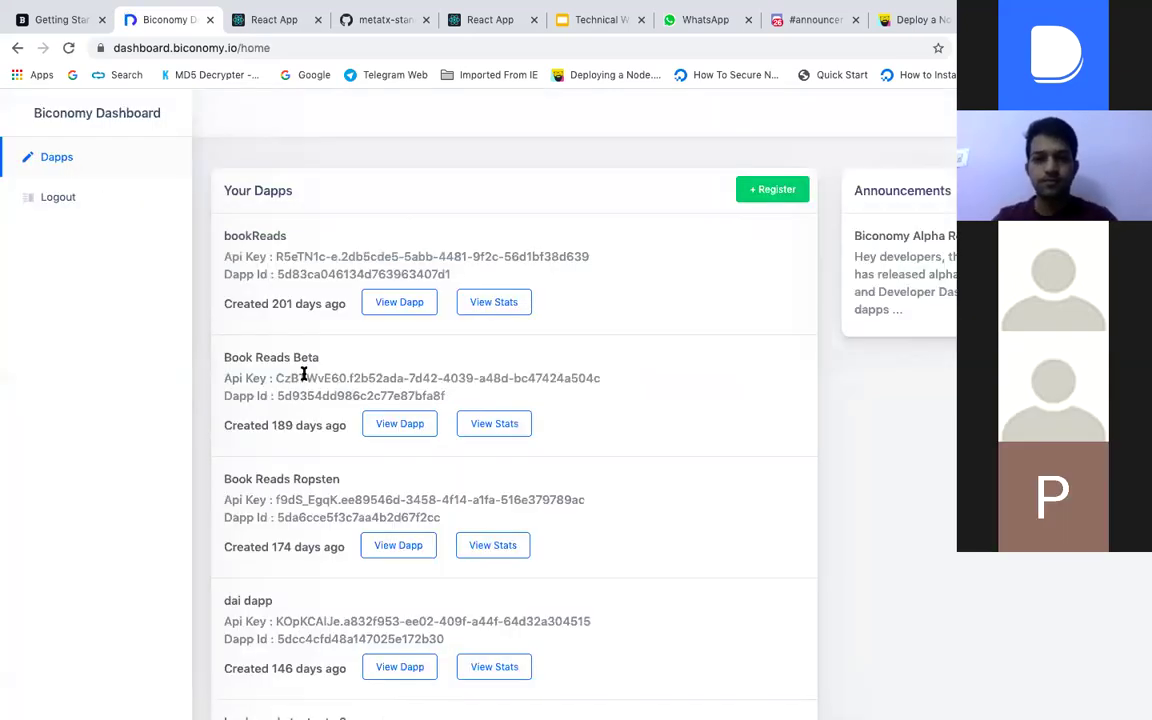
Register a new dapp named setQuote-app on the Ropsten network and dismiss the registration dialog
{"action": "left_click", "coordinate": [760, 192]}
{"action": "left_click", "coordinate": [488, 236]}
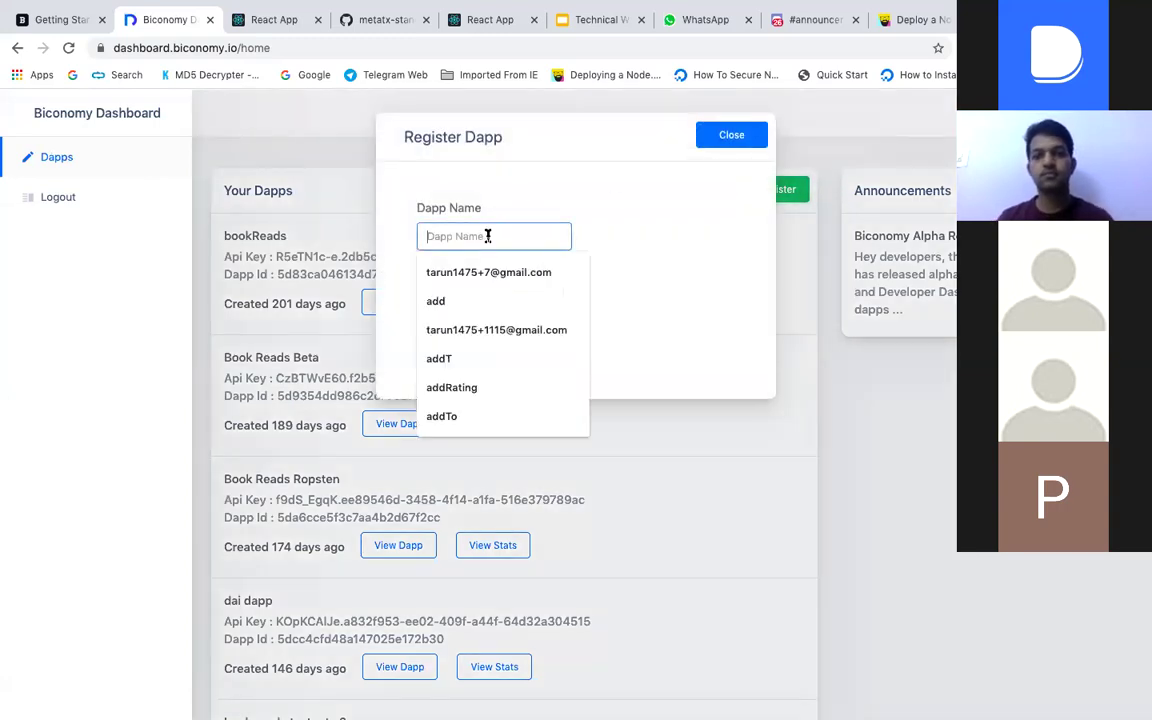
{"action": "type", "text": "s"}
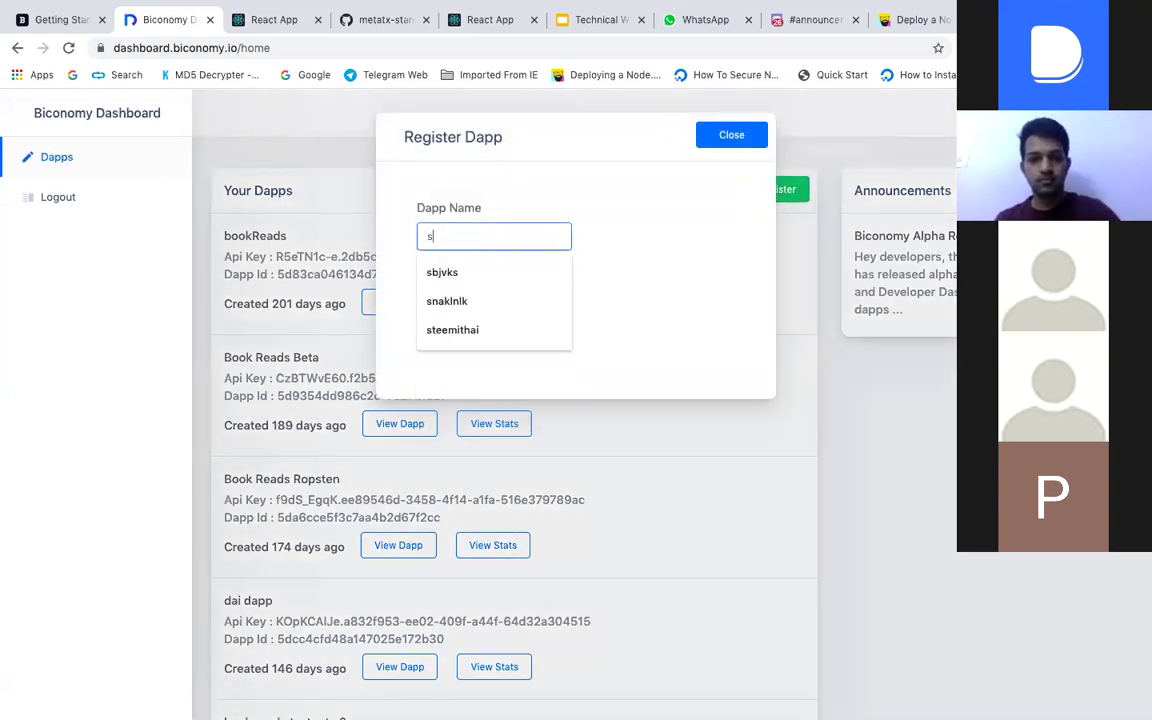
{"action": "key", "text": "BackSpace"}
{"action": "type", "text": "setQ"}
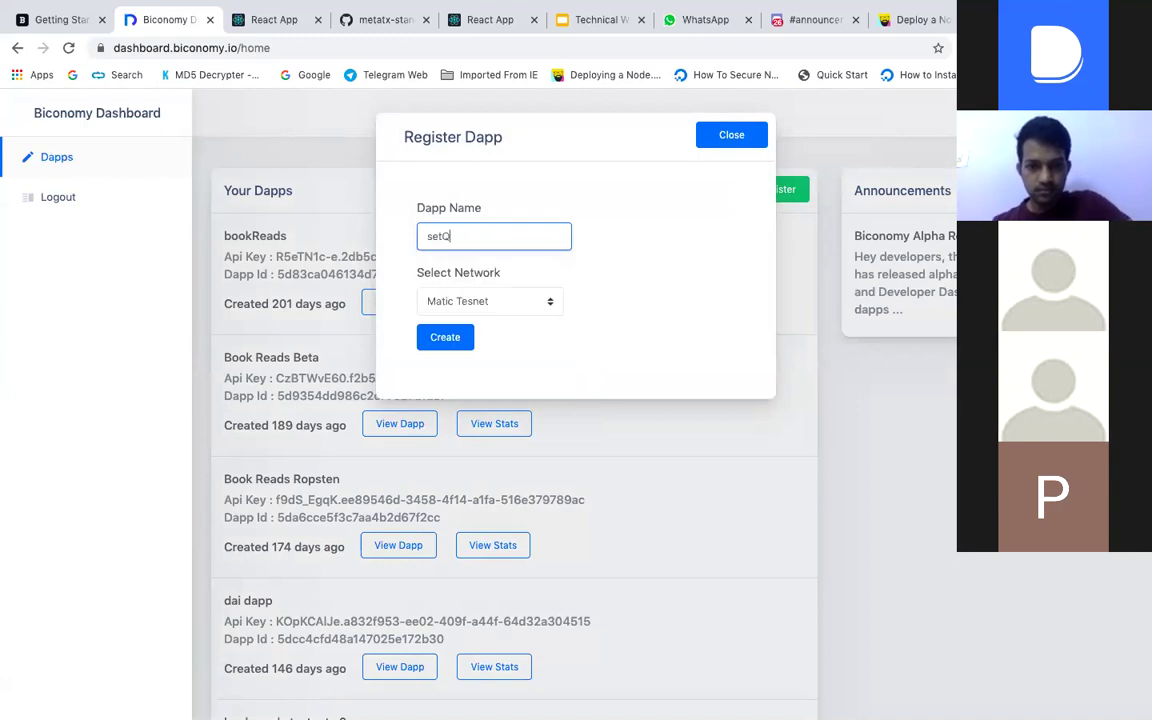
{"action": "type", "text": "uote-app"}
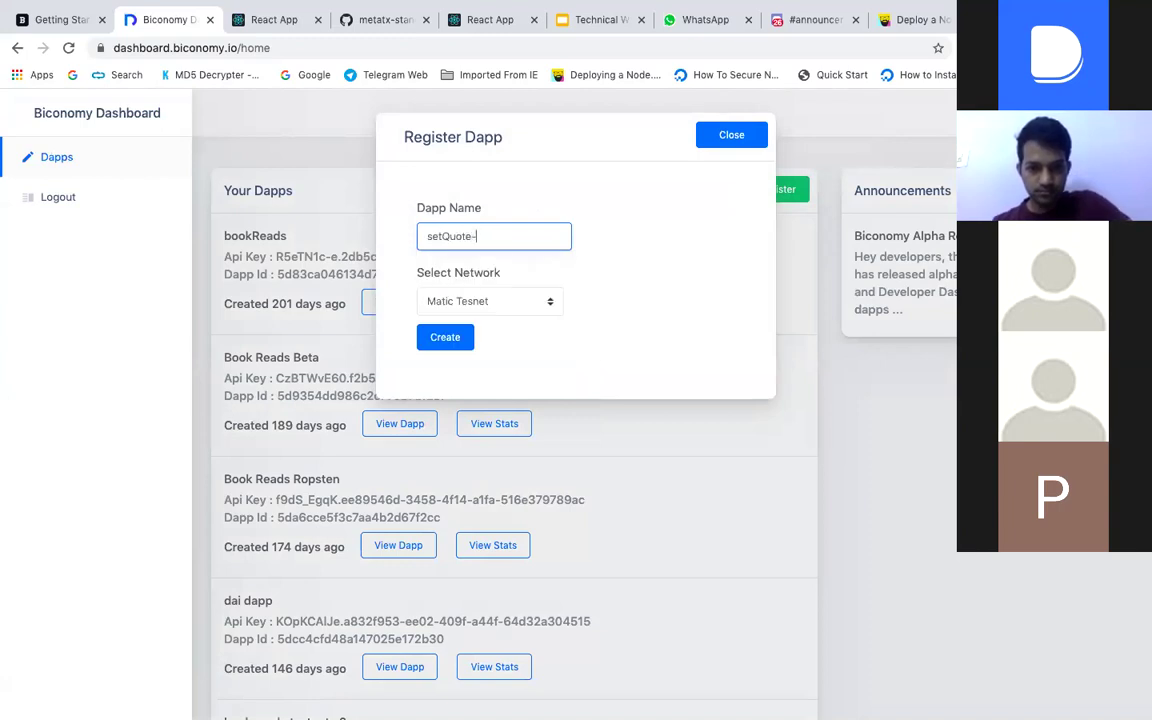
{"action": "left_click", "coordinate": [522, 310]}
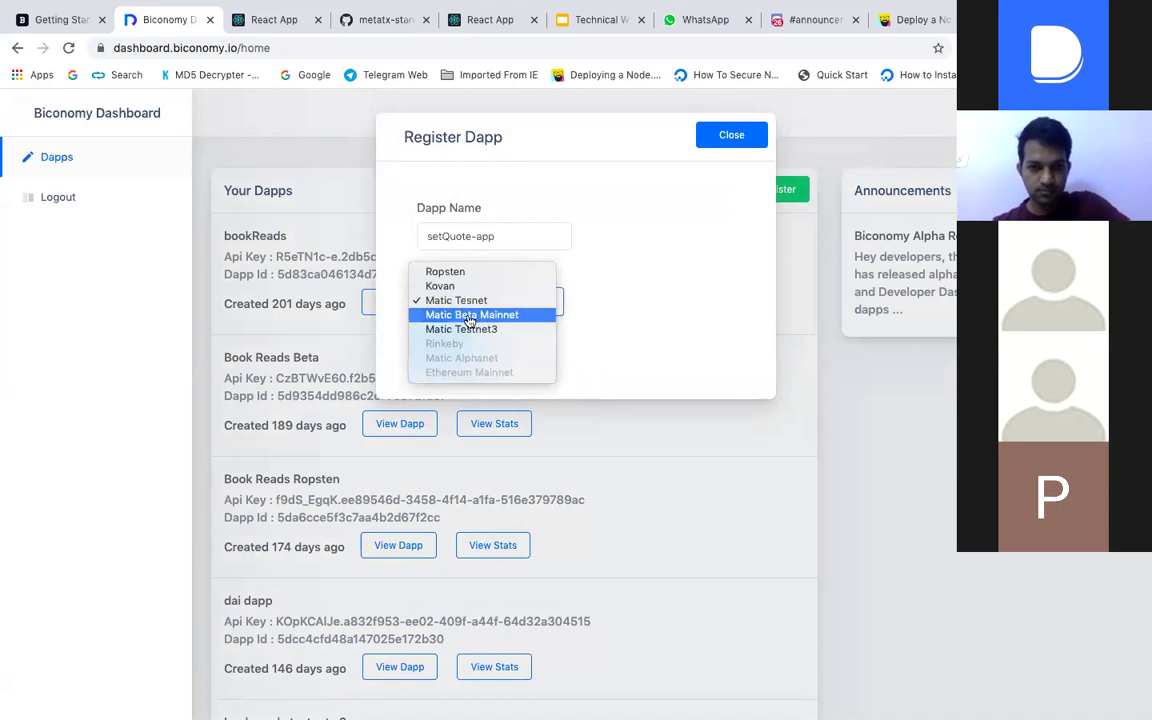
{"action": "left_click", "coordinate": [440, 271]}
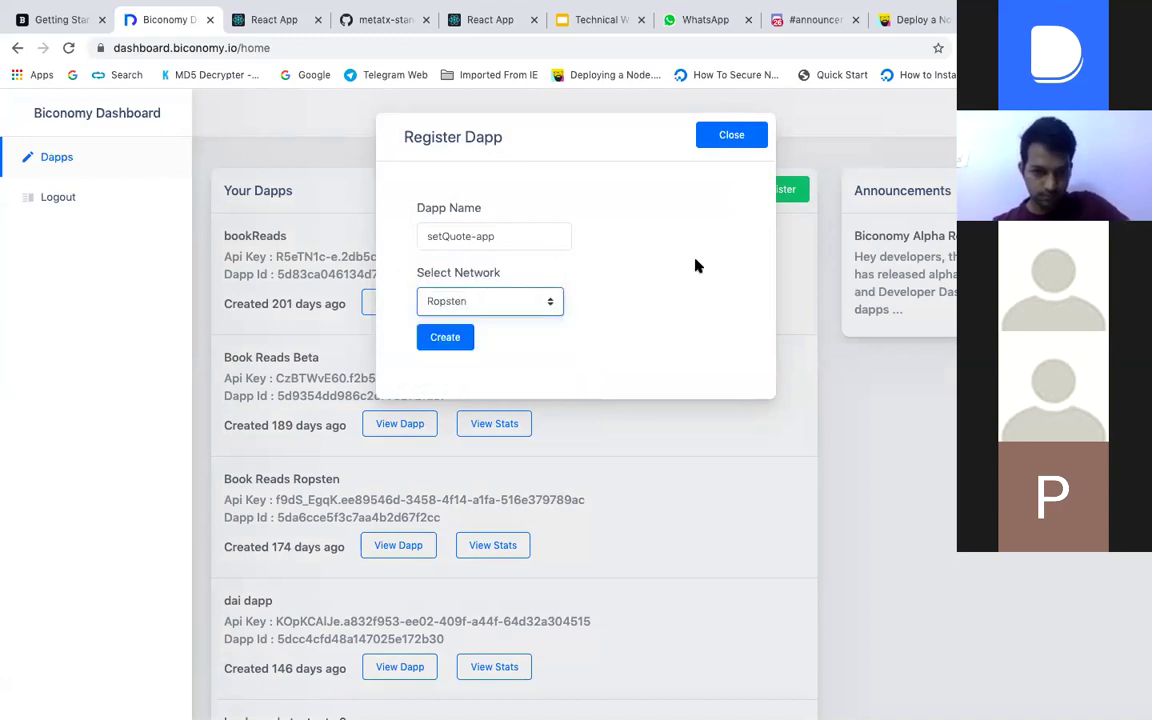
{"action": "left_click", "coordinate": [442, 340]}
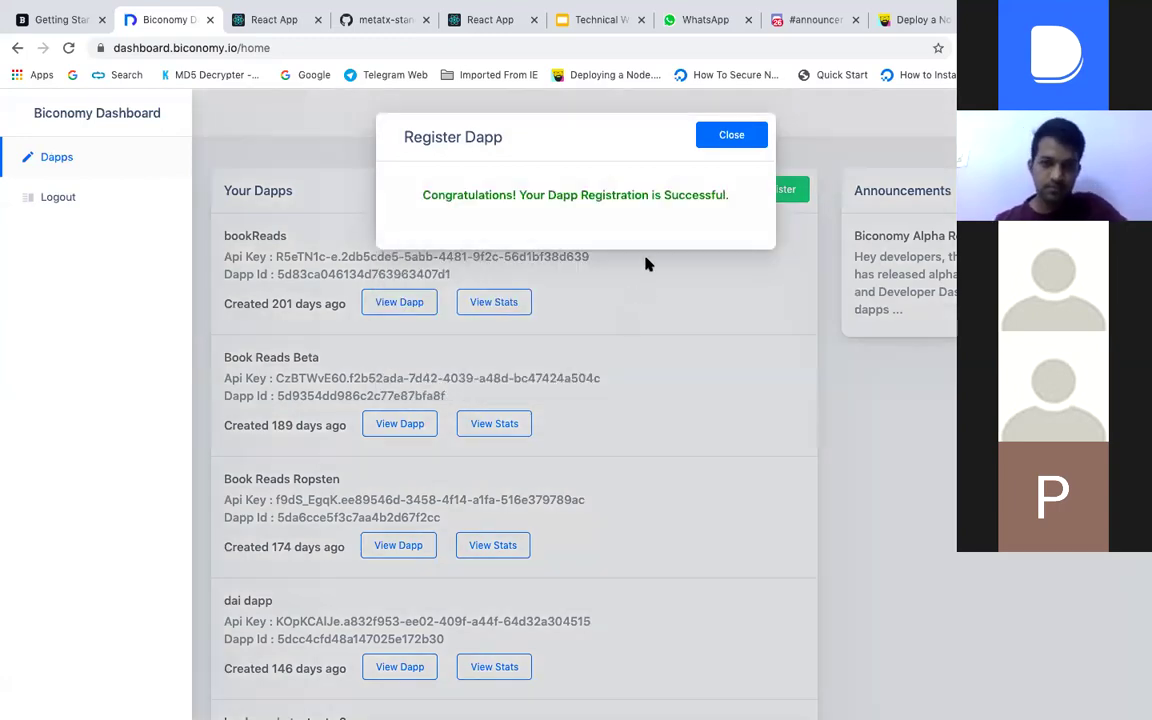
{"action": "left_click", "coordinate": [748, 139]}
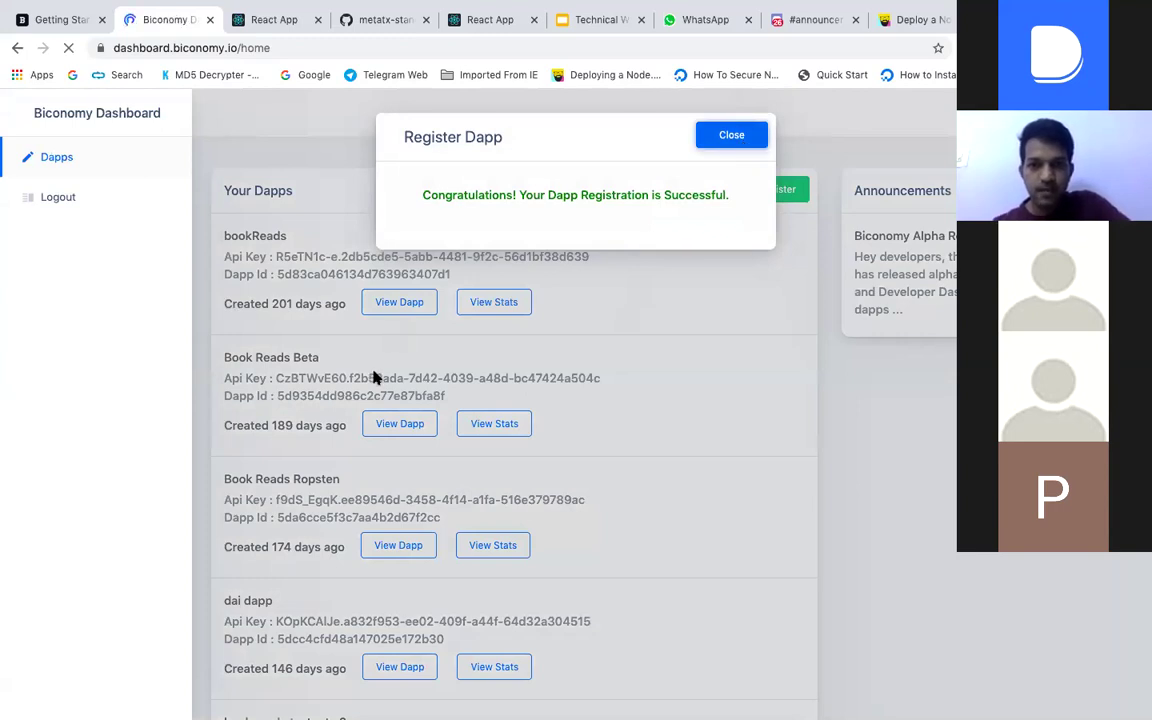
Open the newly registered setquote-app dapp, view its website restriction configurations and return to the dapp's details
{"action": "scroll", "coordinate": [288, 506], "scroll_direction": "down", "scroll_amount": 10}
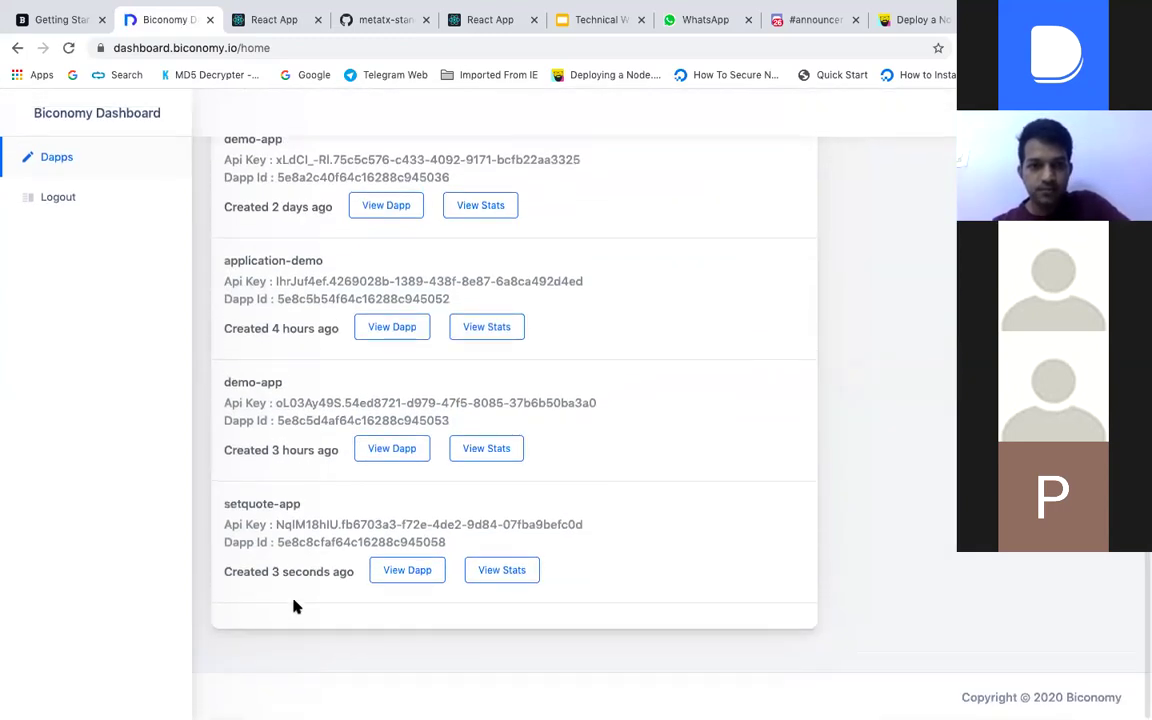
{"action": "left_click", "coordinate": [407, 570]}
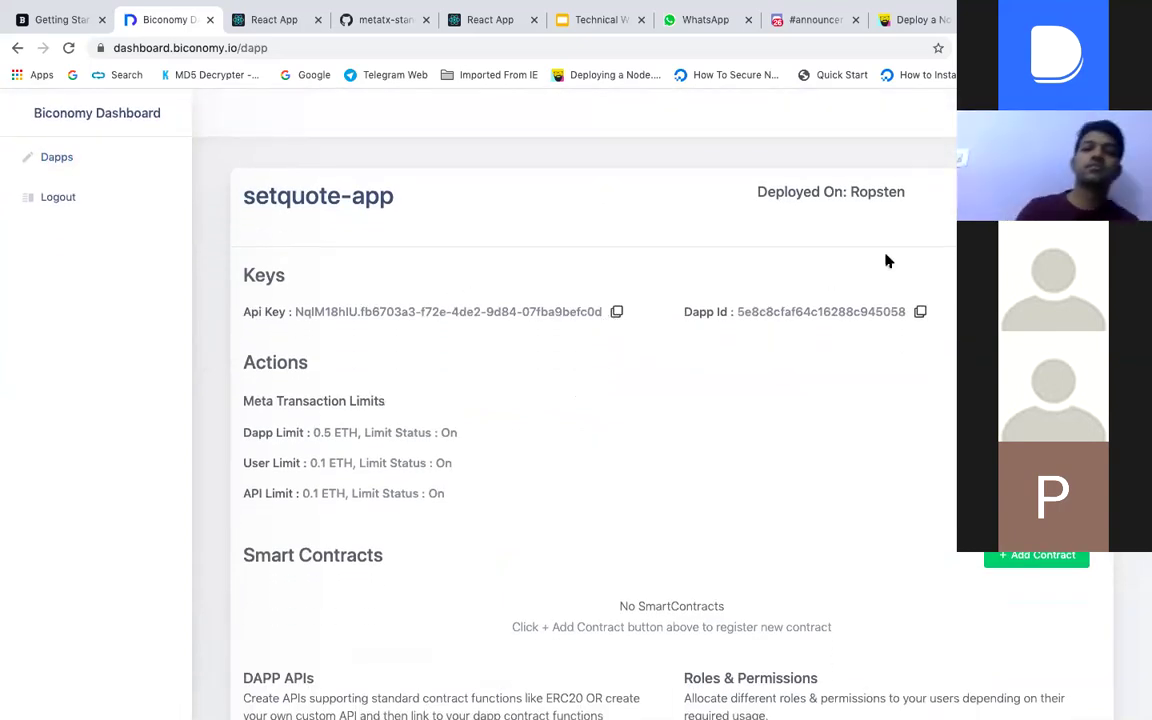
{"action": "left_click", "coordinate": [1000, 192]}
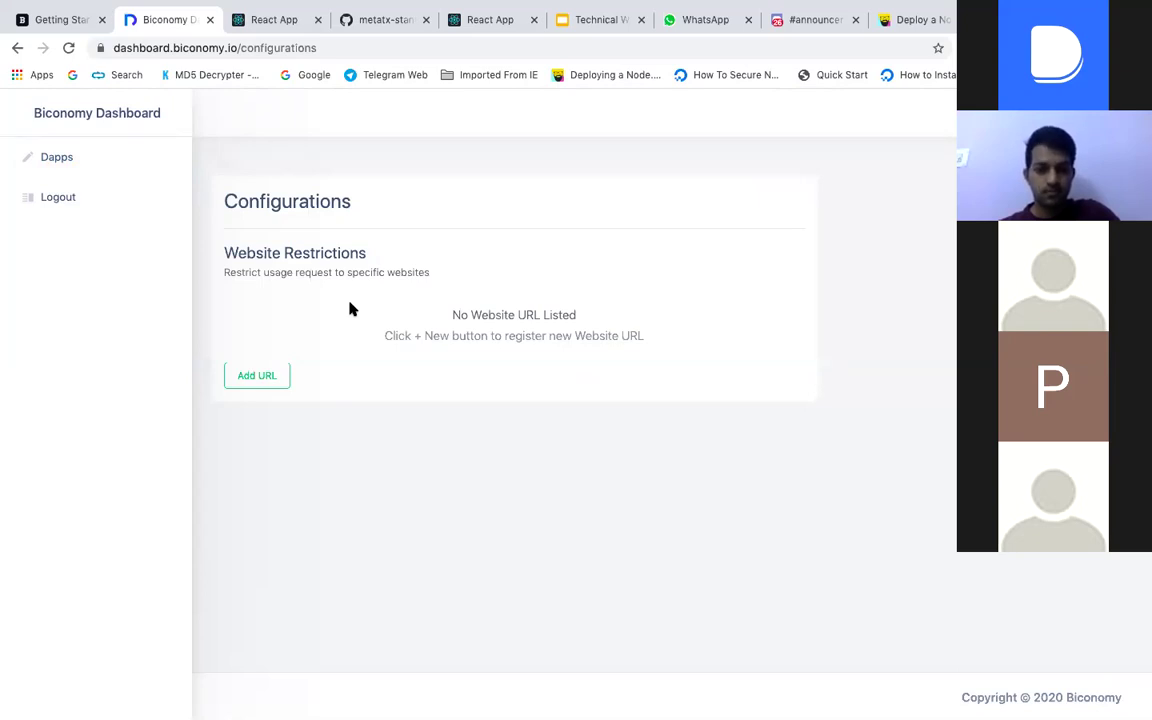
{"action": "left_click", "coordinate": [17, 48]}
Review the dapp's meta transaction limit settings and available target options, leaving them without saving
{"action": "scroll", "coordinate": [506, 367], "scroll_direction": "down", "scroll_amount": 1}
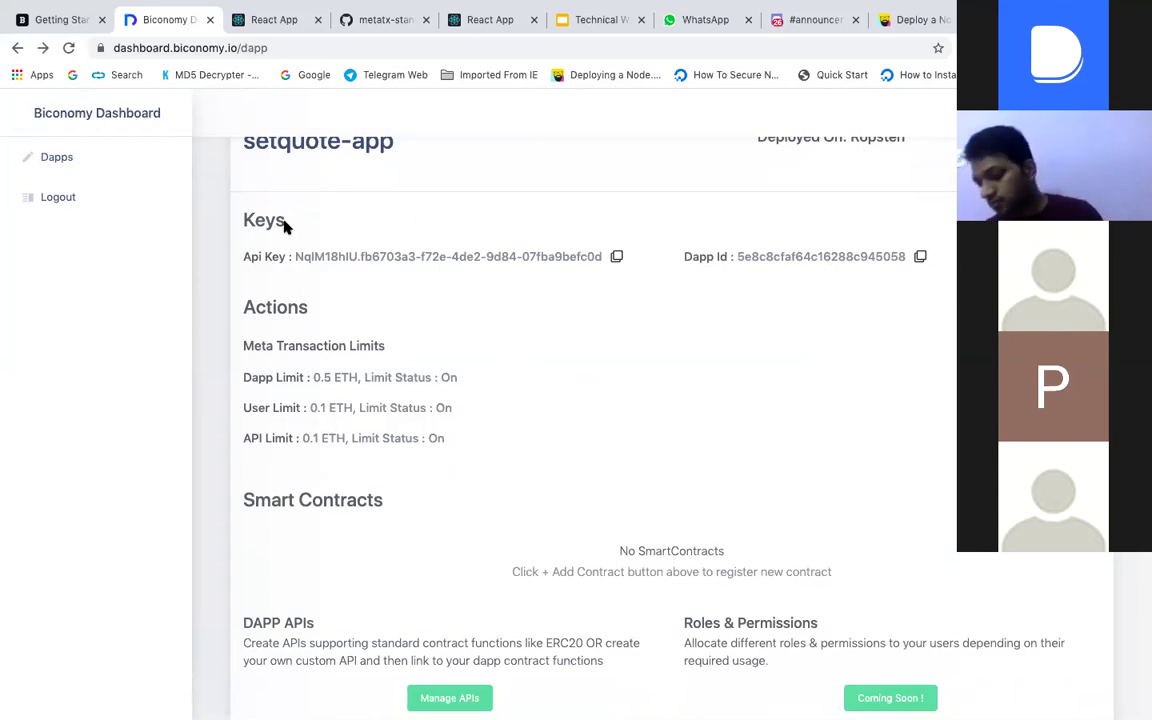
{"action": "scroll", "coordinate": [527, 339], "scroll_direction": "down", "scroll_amount": 1}
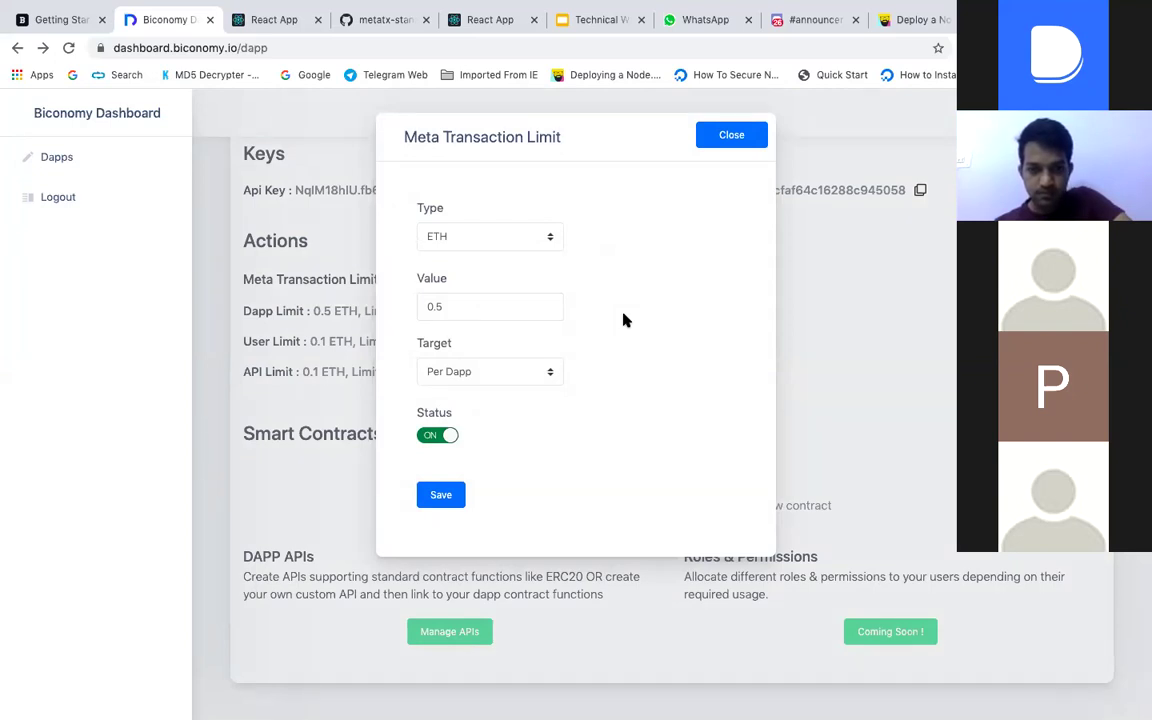
{"action": "left_click", "coordinate": [515, 372]}
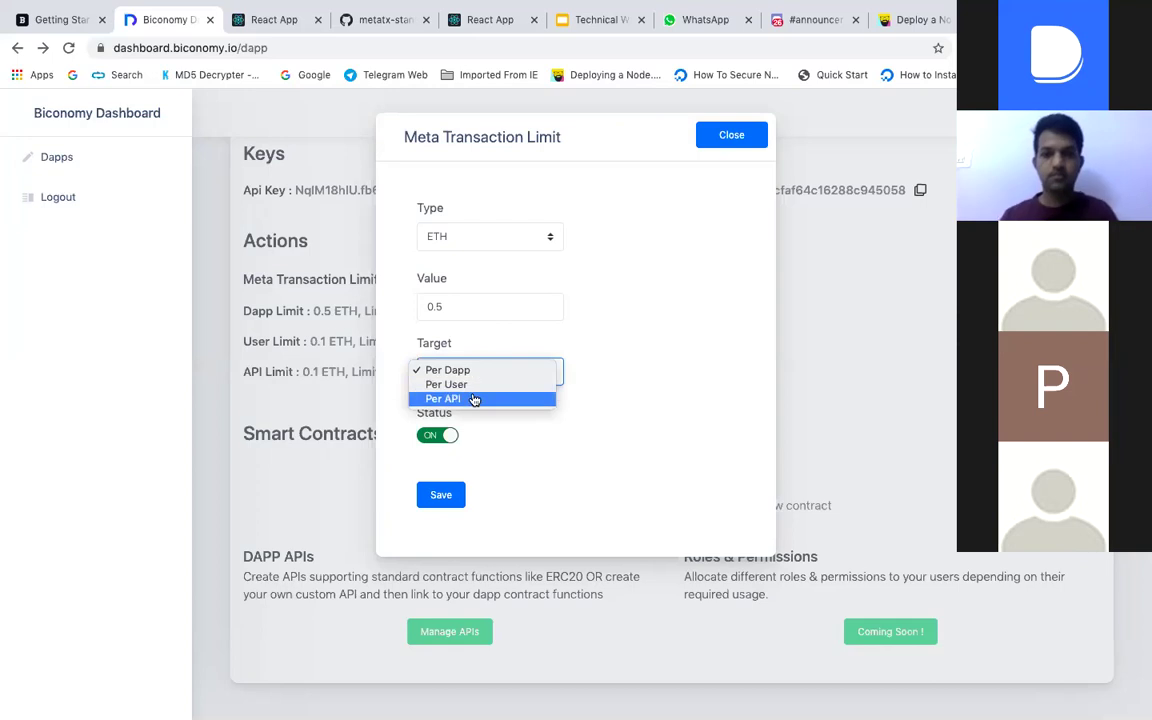
{"action": "left_click", "coordinate": [620, 392]}
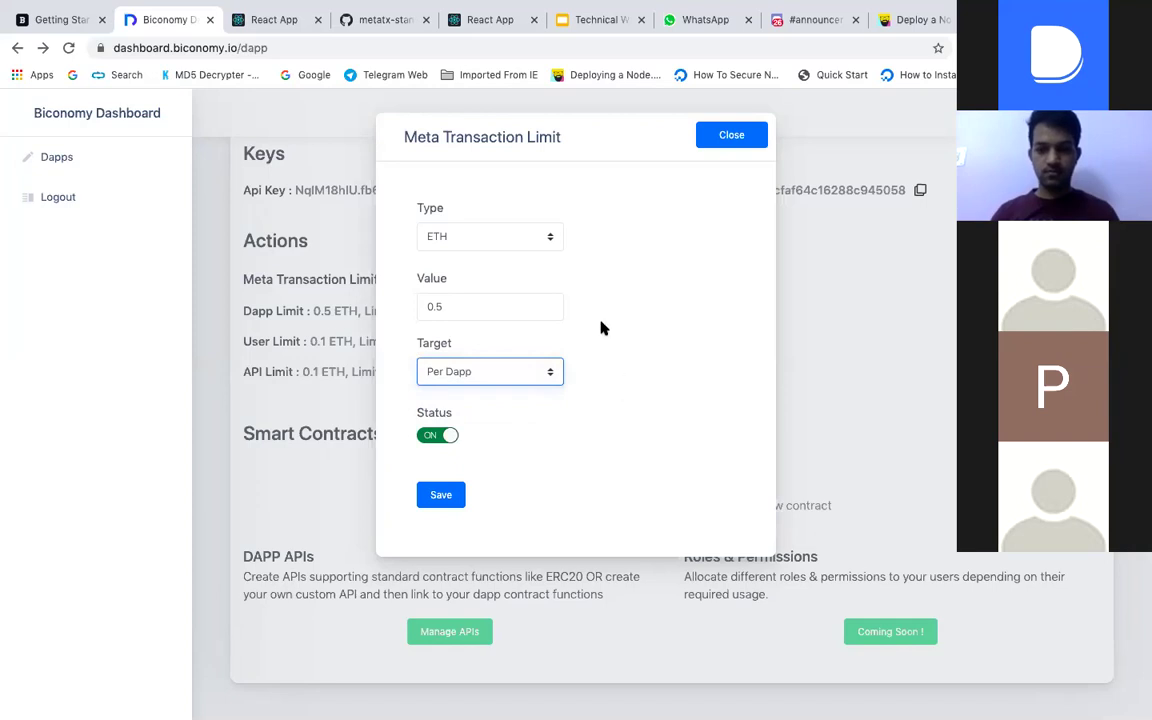
{"action": "left_click", "coordinate": [728, 133]}
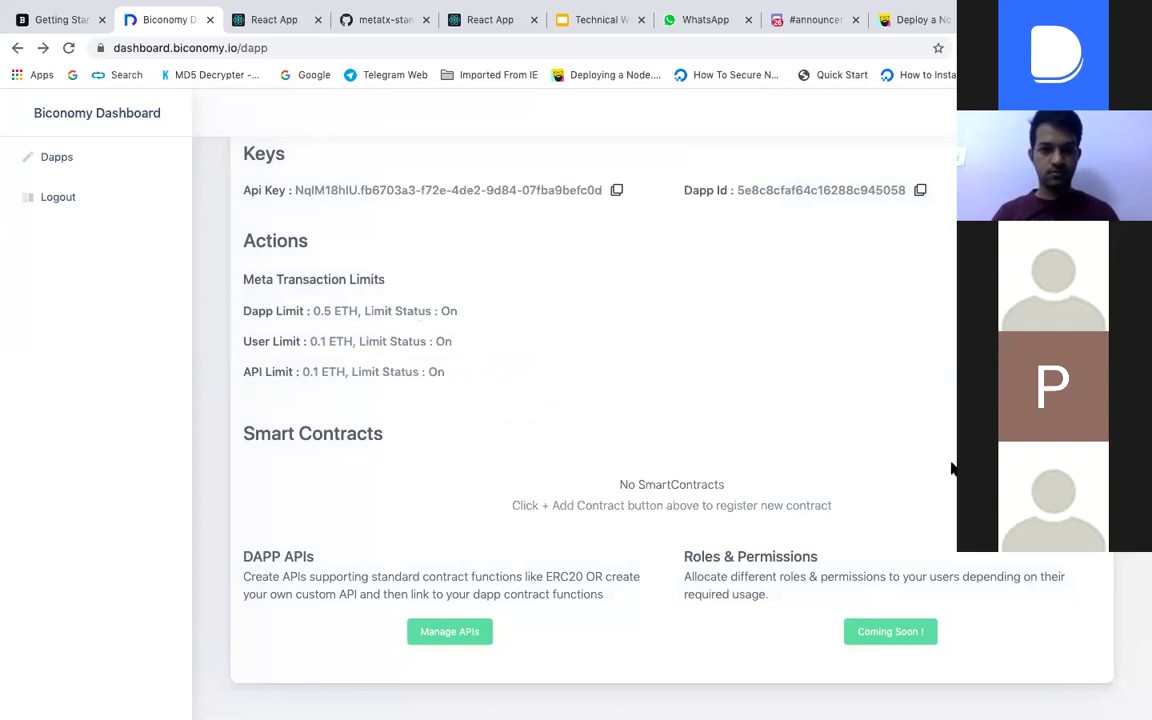
Start adding a smart contract to the dapp and name it setquote
{"action": "left_click", "coordinate": [1040, 433]}
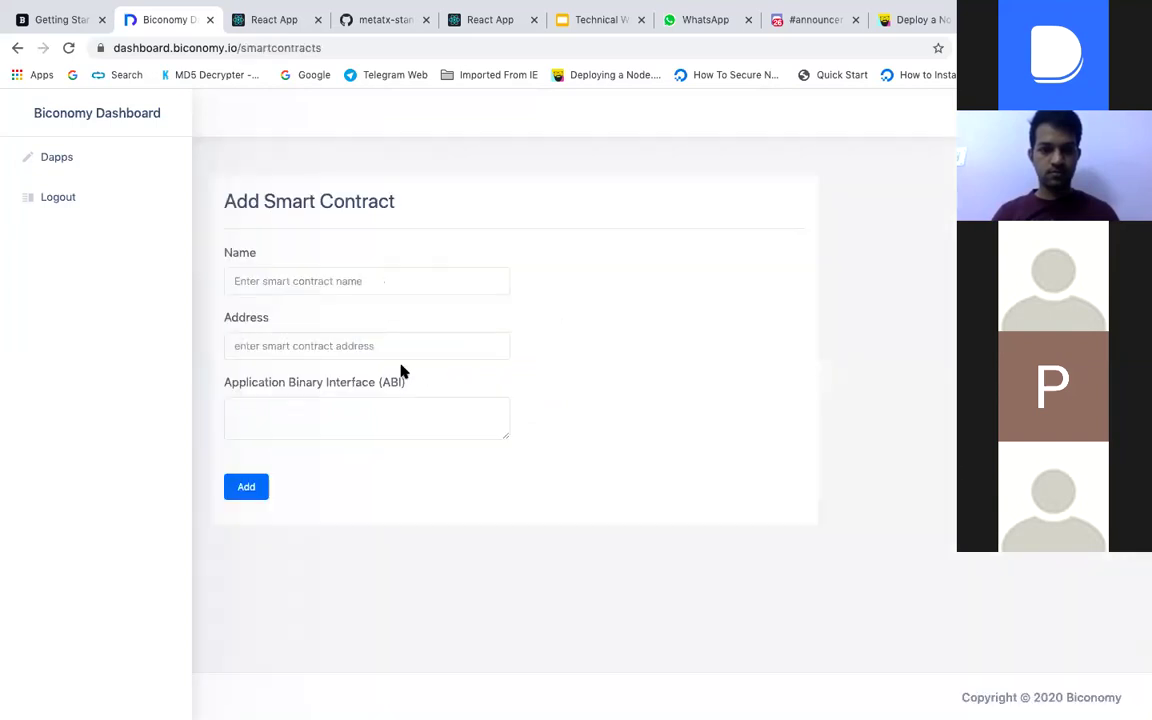
{"action": "left_click", "coordinate": [303, 283]}
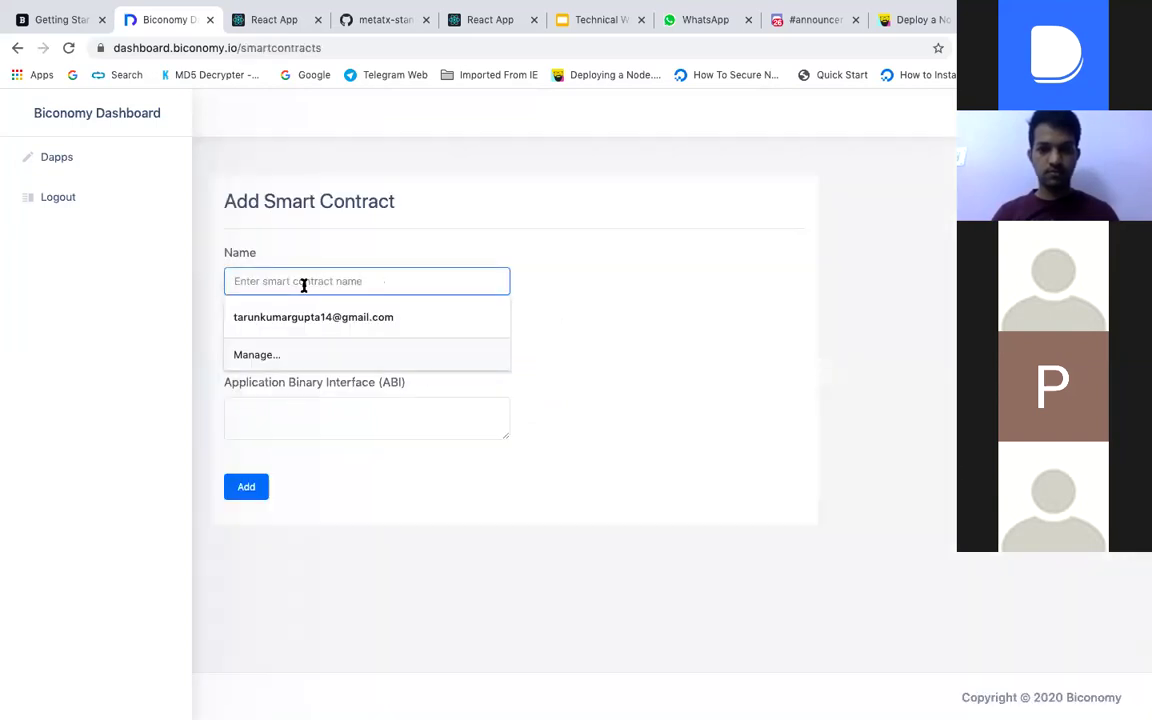
{"action": "type", "text": "d"}
{"action": "key", "text": "BackSpace"}
{"action": "type", "text": "setquote"}
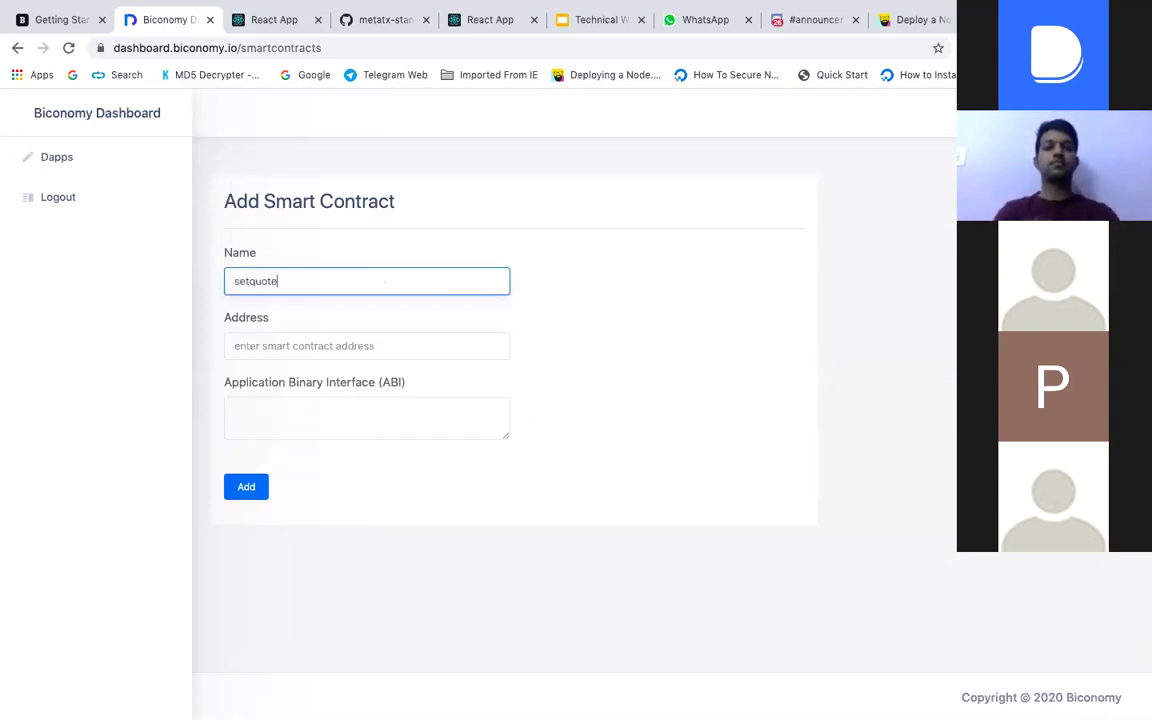
Copy the contract address from config.js in Atom into the smart contract's address on the Biconomy dashboard in Chrome
{"action": "left_click", "coordinate": [303, 345]}
{"action": "key", "text": "ctrl+Up"}
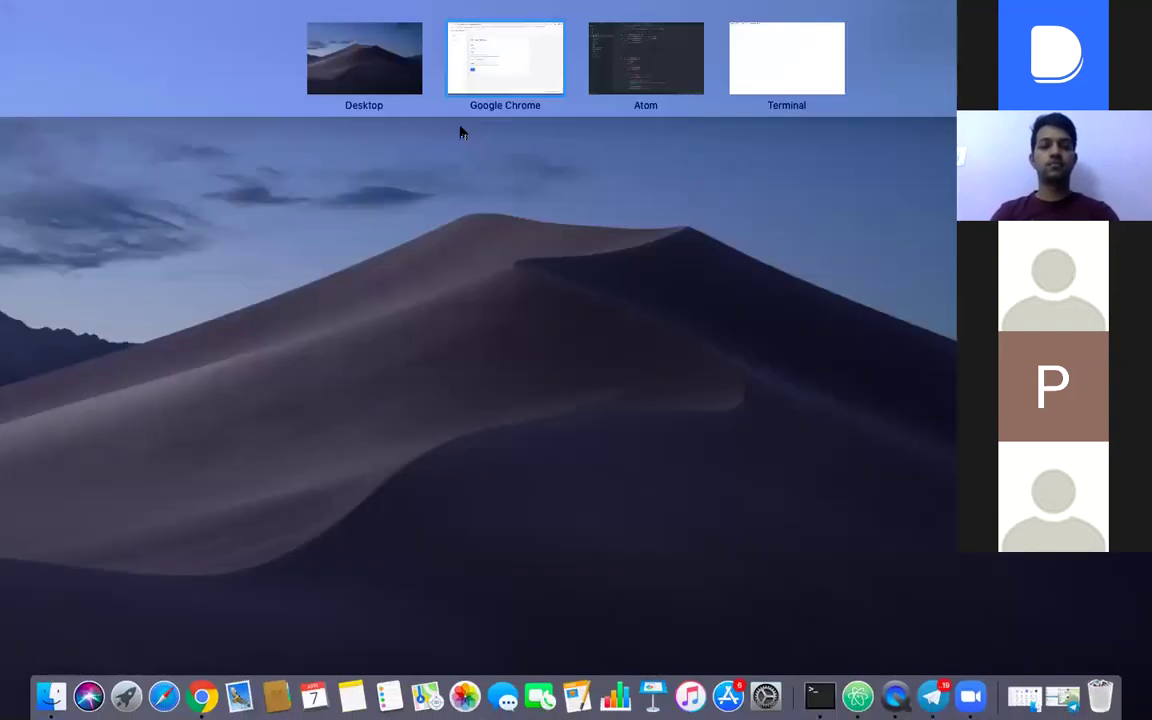
{"action": "left_click", "coordinate": [609, 100]}
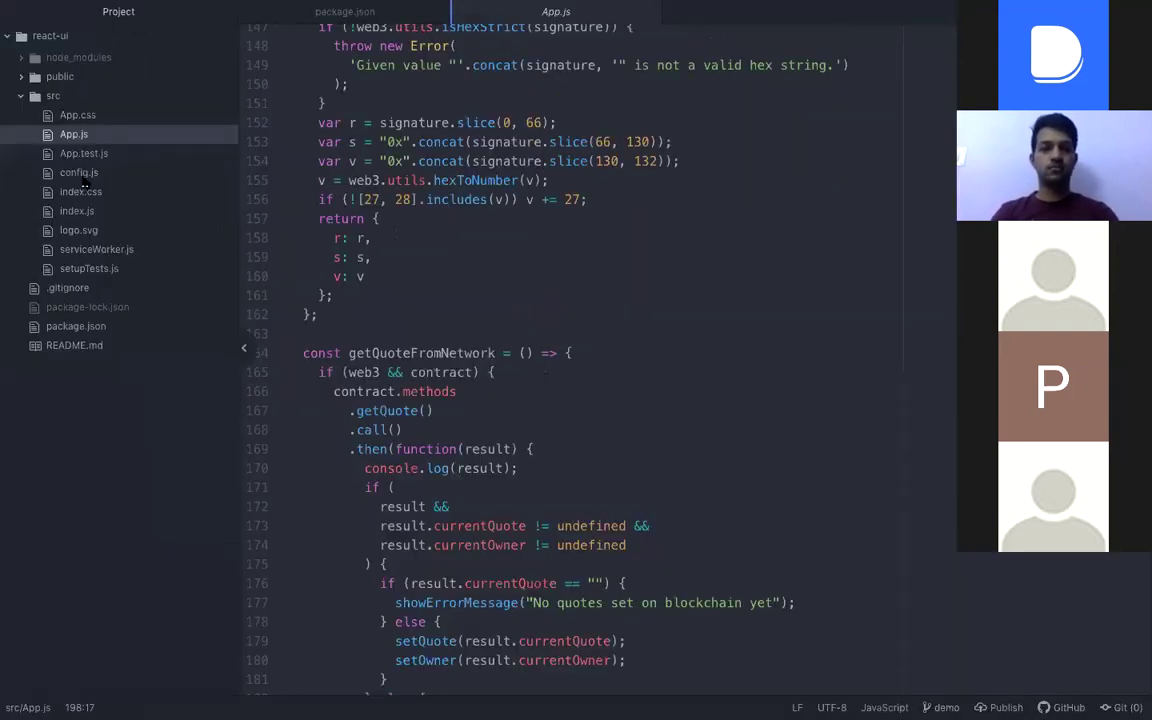
{"action": "left_click", "coordinate": [80, 173]}
{"action": "double_click", "coordinate": [428, 71]}
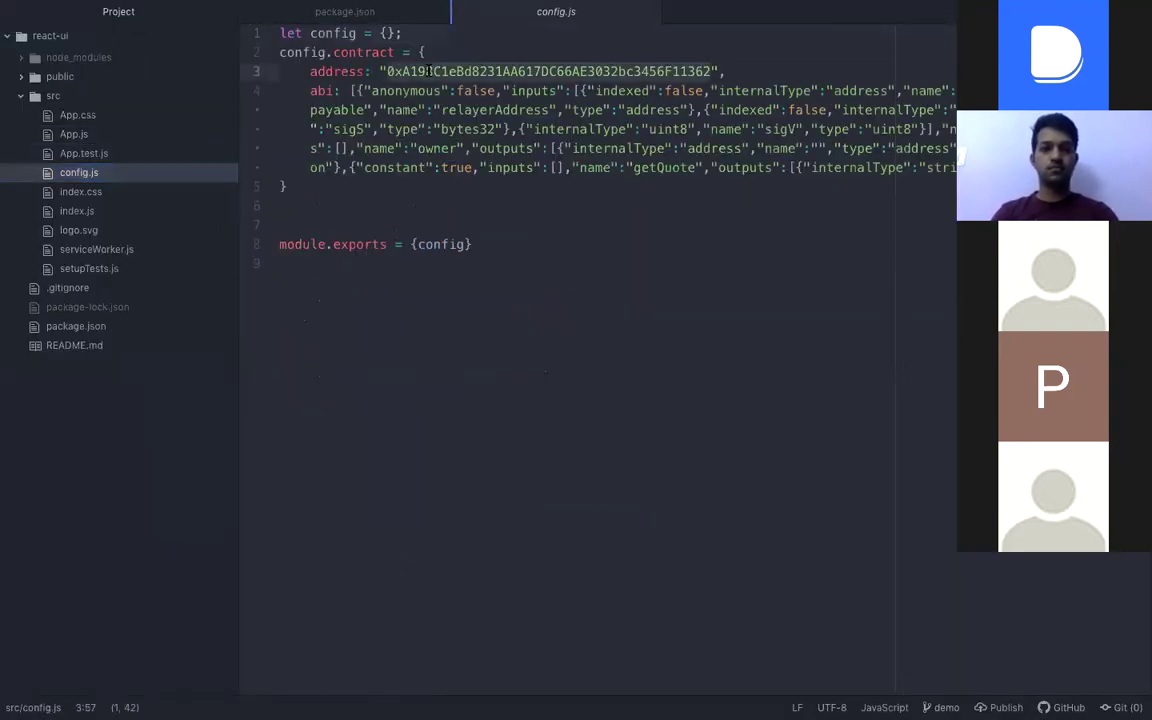
{"action": "key", "text": "ctrl+Up"}
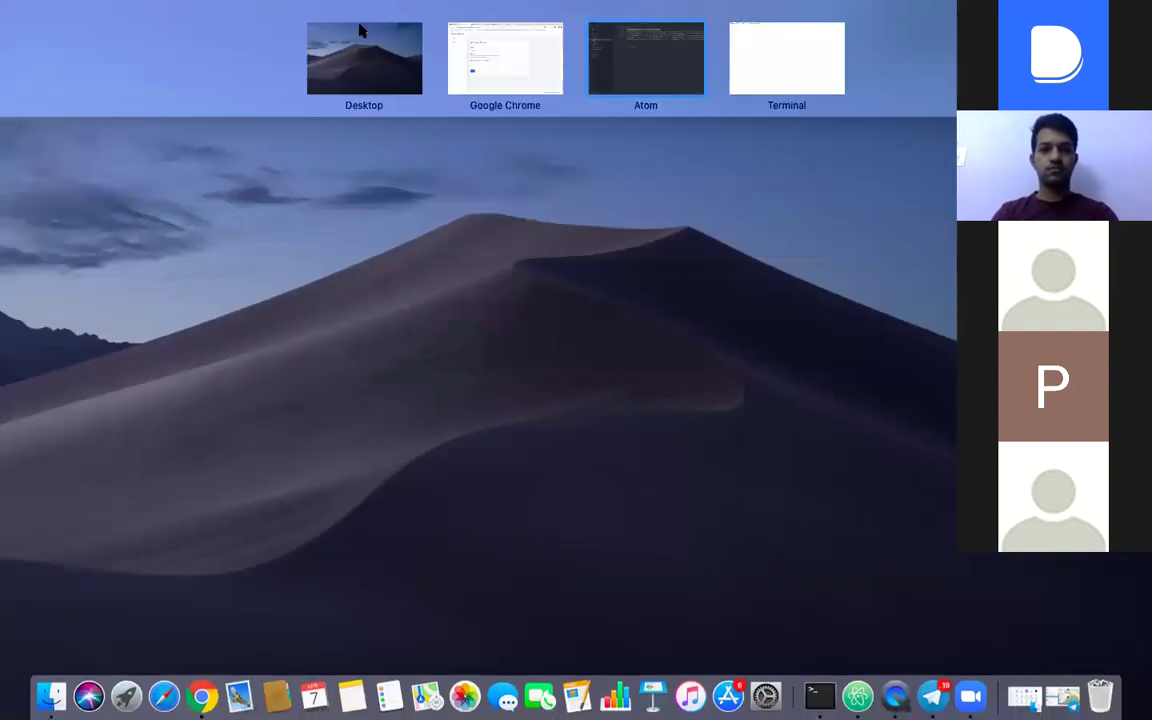
{"action": "left_click", "coordinate": [470, 64]}
{"action": "left_click", "coordinate": [309, 350]}
{"action": "key", "text": "super+v"}
Copy the full abi array from config.js in Atom into the contract's ABI in Chrome and add the smart contract
{"action": "left_click", "coordinate": [316, 414]}
{"action": "key", "text": "ctrl+Up"}
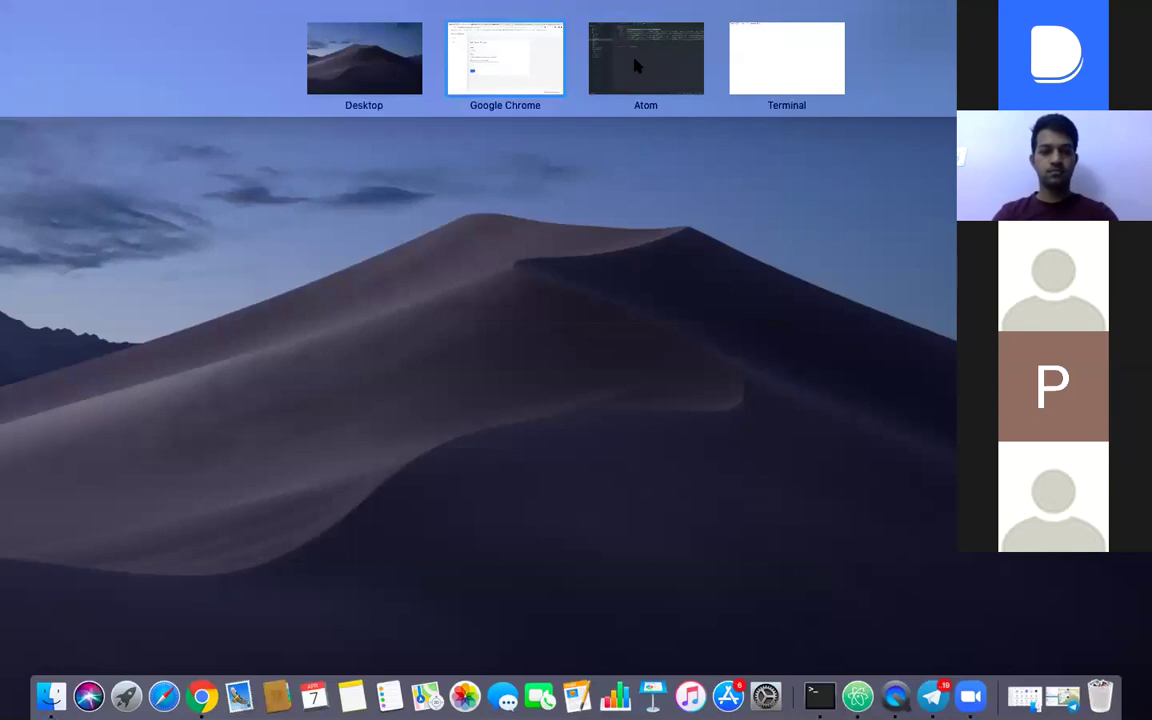
{"action": "left_click", "coordinate": [634, 66]}
{"action": "scroll", "coordinate": [600, 140], "scroll_direction": "right", "scroll_amount": 5}
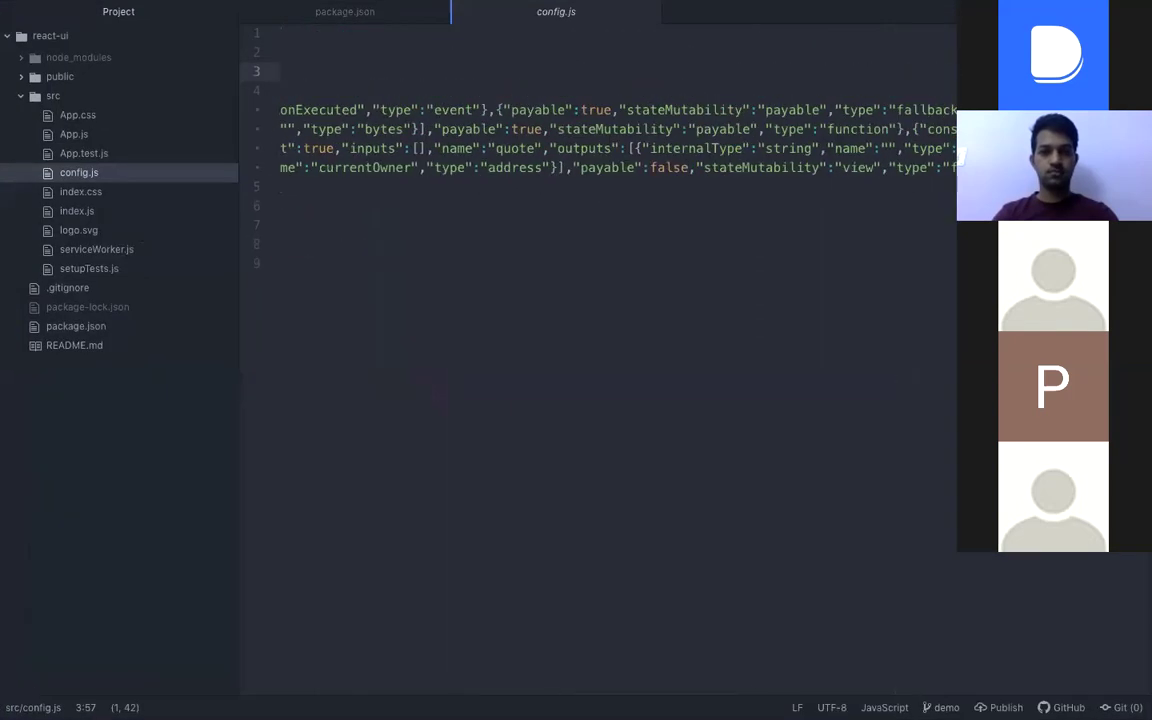
{"action": "left_click_drag", "start_coordinate": [640, 167], "coordinate": [350, 91]}
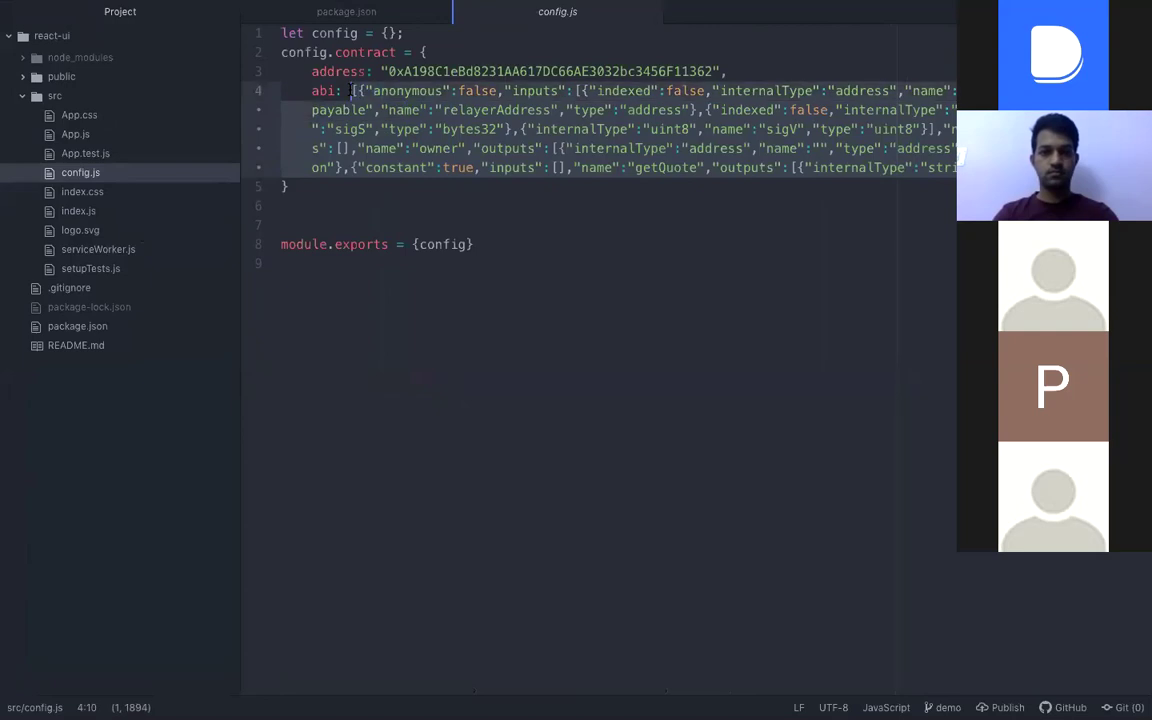
{"action": "key", "text": "ctrl+Up"}
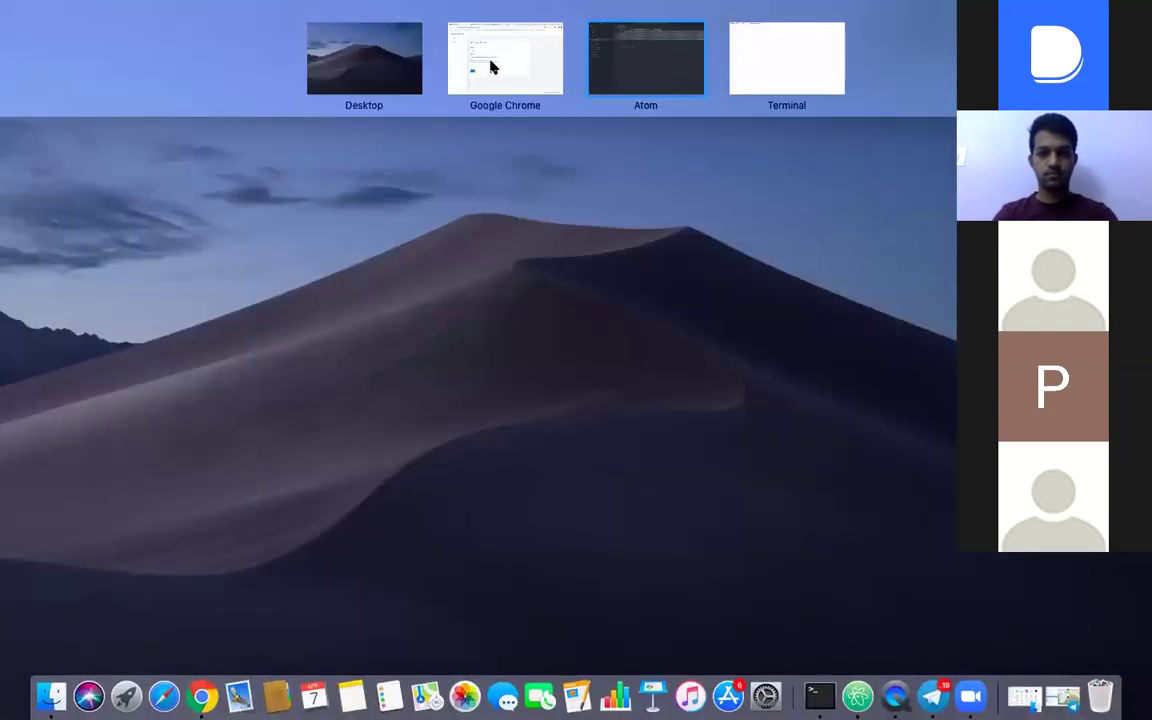
{"action": "left_click", "coordinate": [491, 67]}
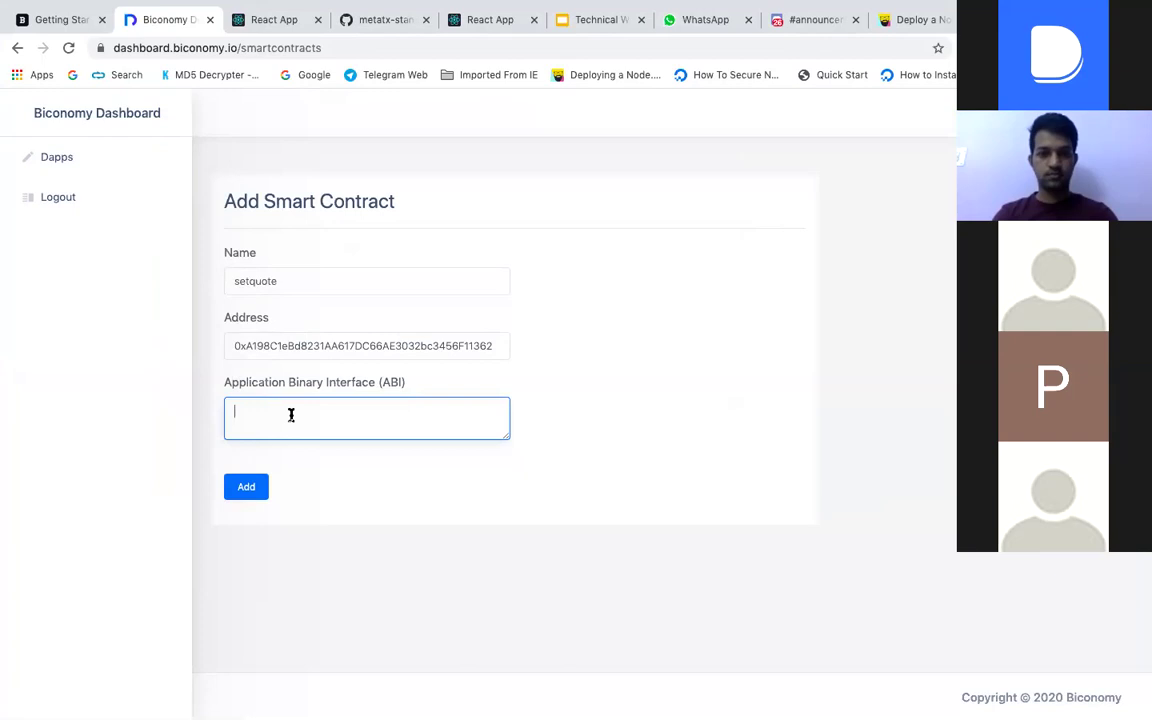
{"action": "key", "text": "super+v"}
{"action": "left_click", "coordinate": [250, 487]}
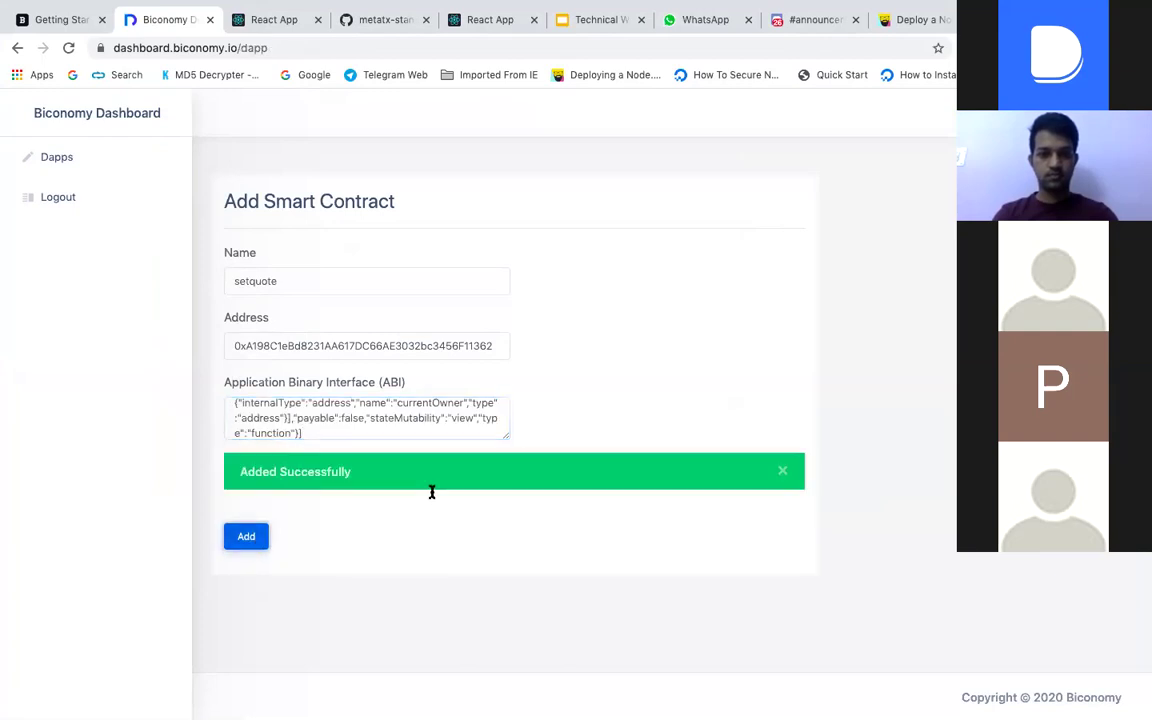
Open the dapp's API management and start adding a custom API
{"action": "scroll", "coordinate": [548, 437], "scroll_direction": "down", "scroll_amount": 4}
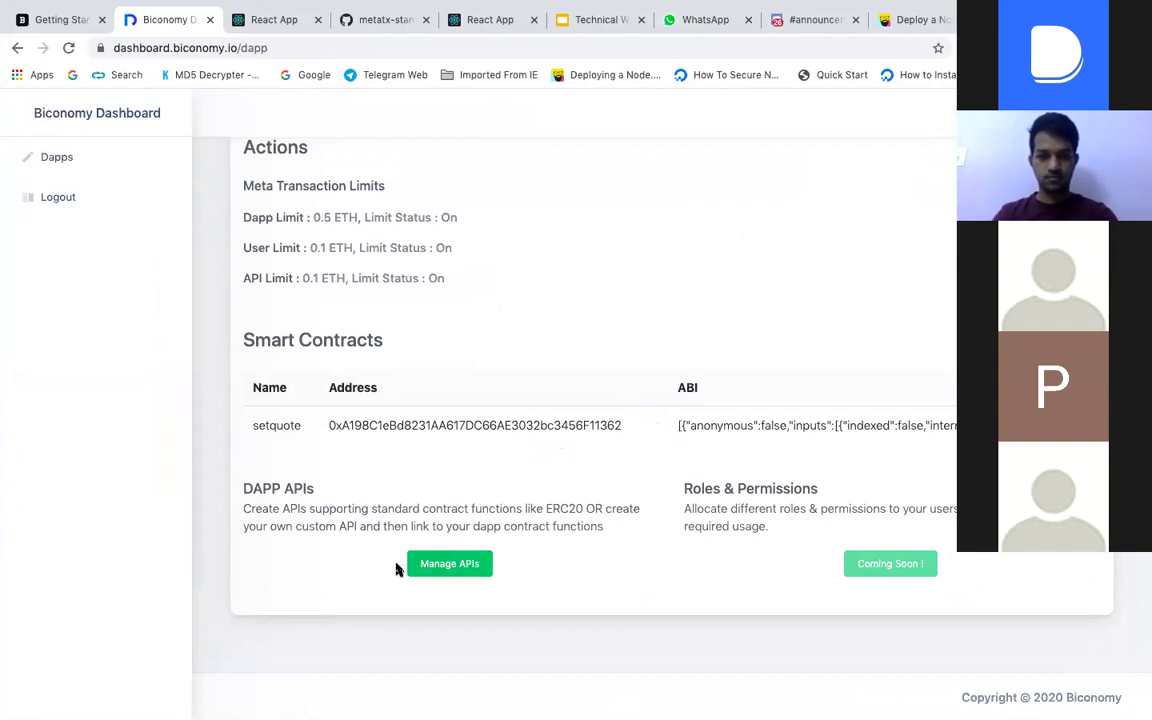
{"action": "left_click", "coordinate": [465, 561]}
{"action": "left_click", "coordinate": [985, 183]}
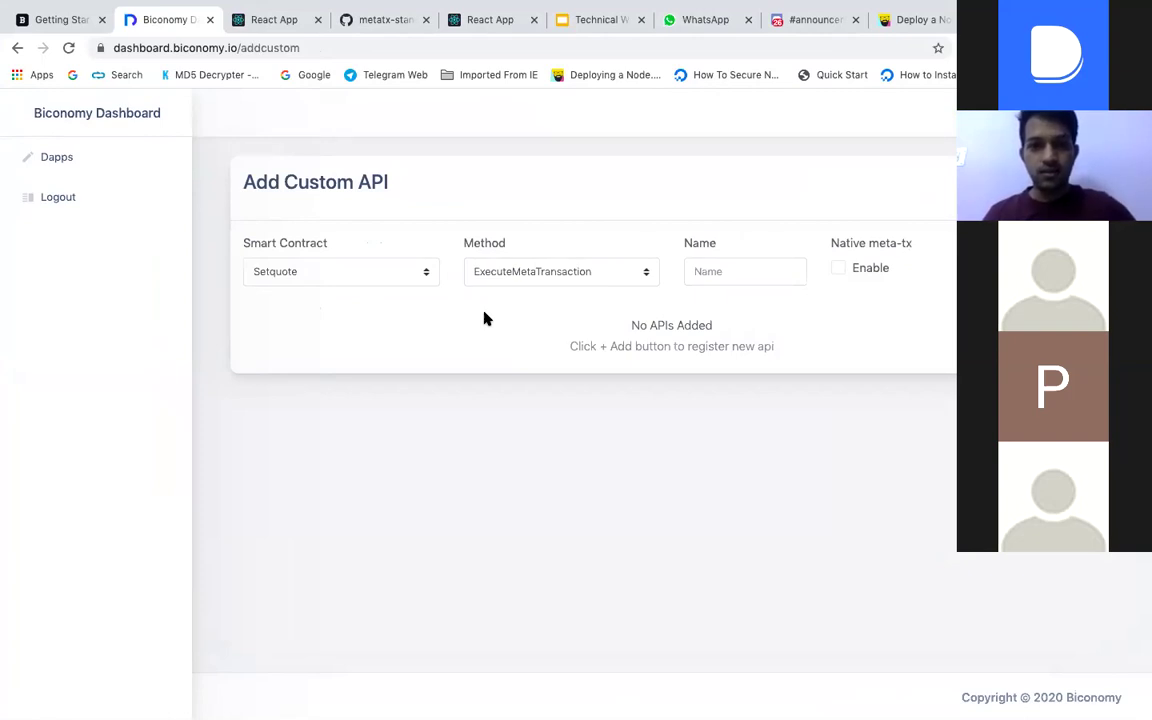
Read the metatx-standard repository's README on GitHub about using meta transactions in smart contracts and client code
{"action": "left_click", "coordinate": [386, 18]}
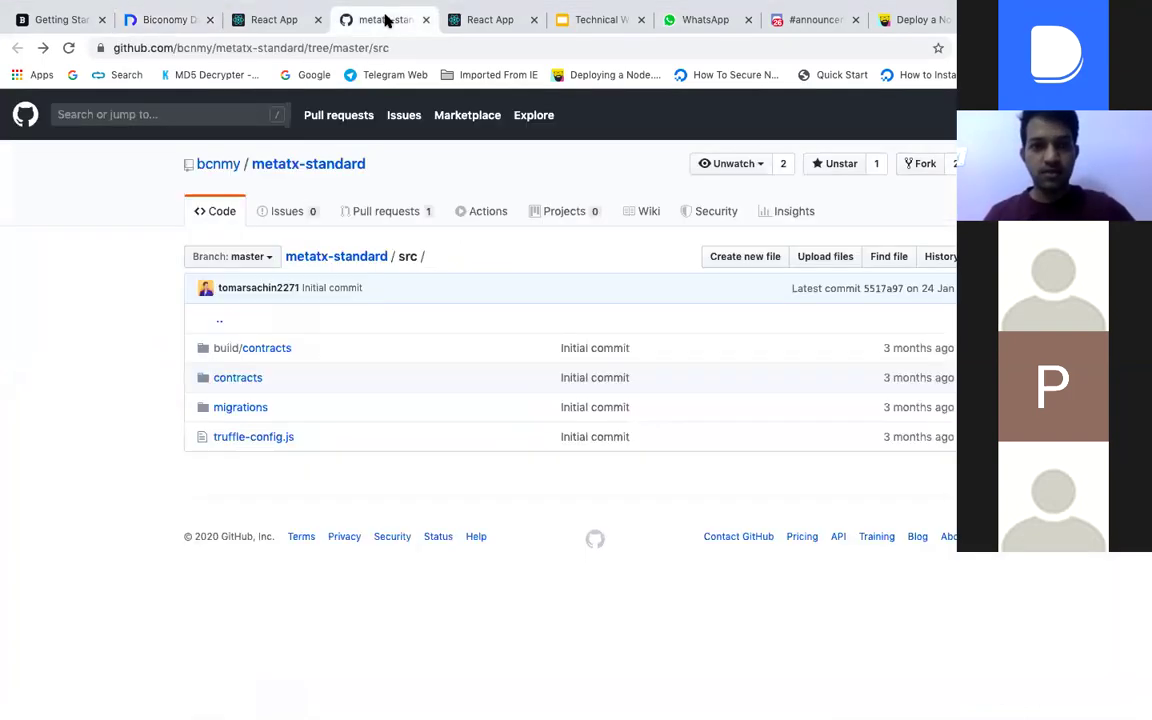
{"action": "left_click", "coordinate": [284, 166]}
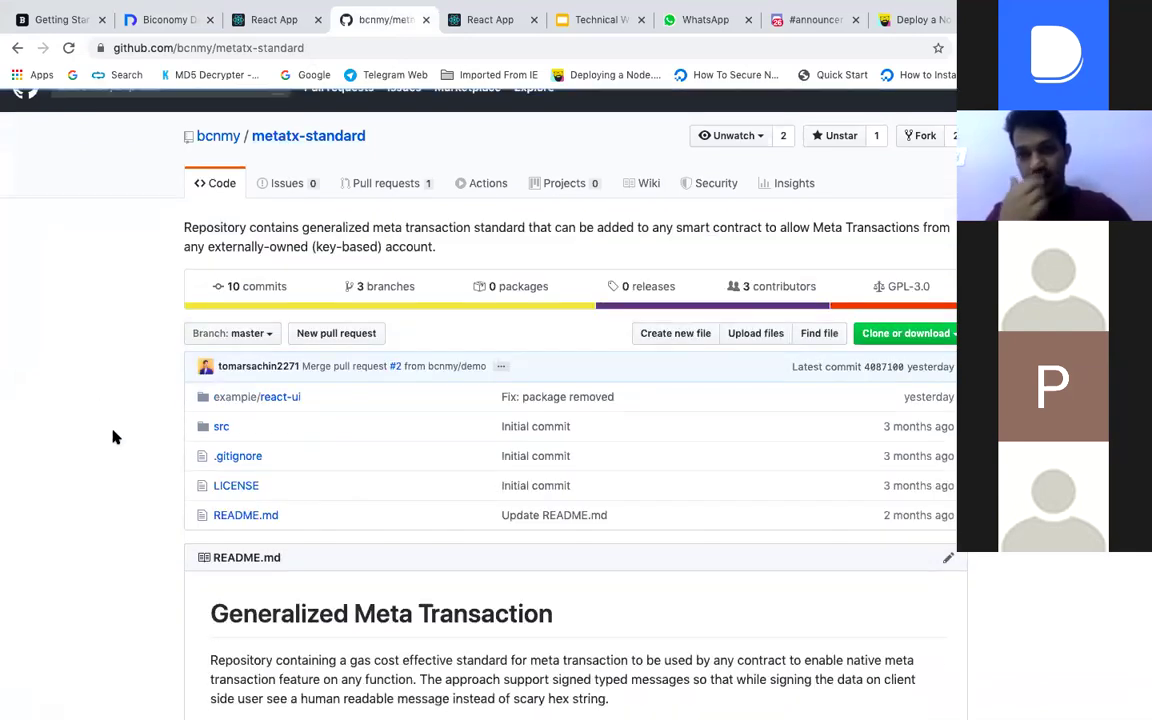
{"action": "scroll", "coordinate": [113, 437], "scroll_direction": "down", "scroll_amount": 3}
{"action": "scroll", "coordinate": [113, 437], "scroll_direction": "down", "scroll_amount": 3}
{"action": "scroll", "coordinate": [113, 437], "scroll_direction": "up", "scroll_amount": 1}
{"action": "scroll", "coordinate": [113, 437], "scroll_direction": "down", "scroll_amount": 1}
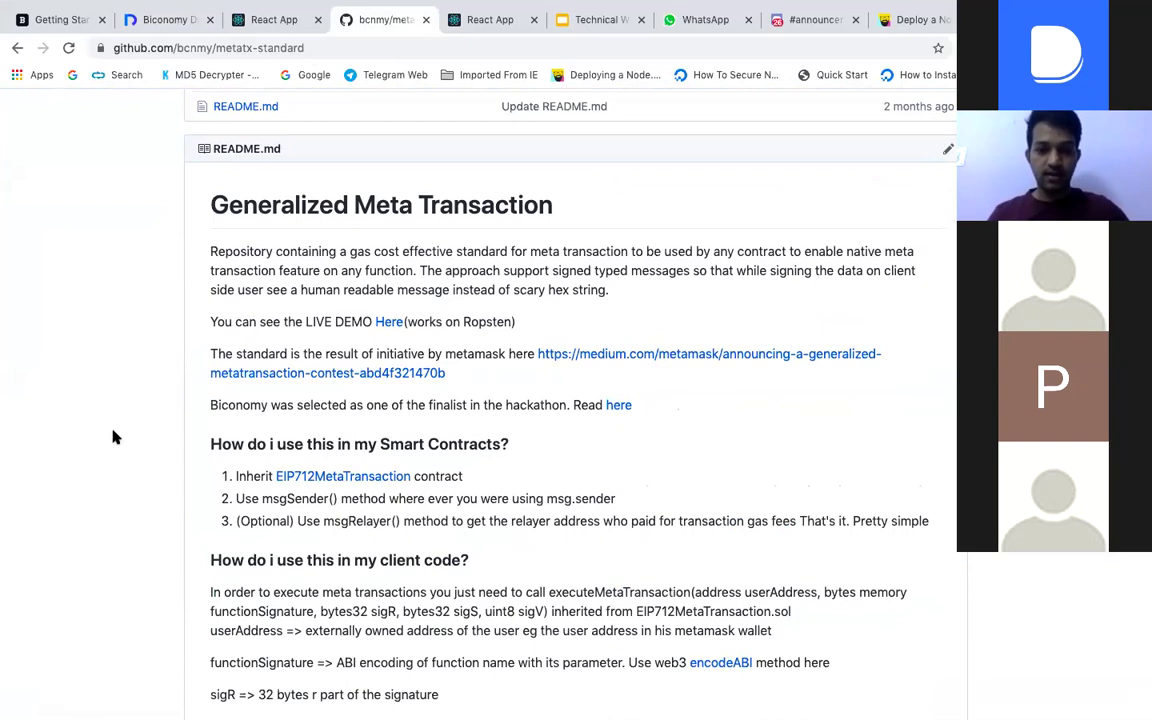
{"action": "scroll", "coordinate": [113, 437], "scroll_direction": "down", "scroll_amount": 2}
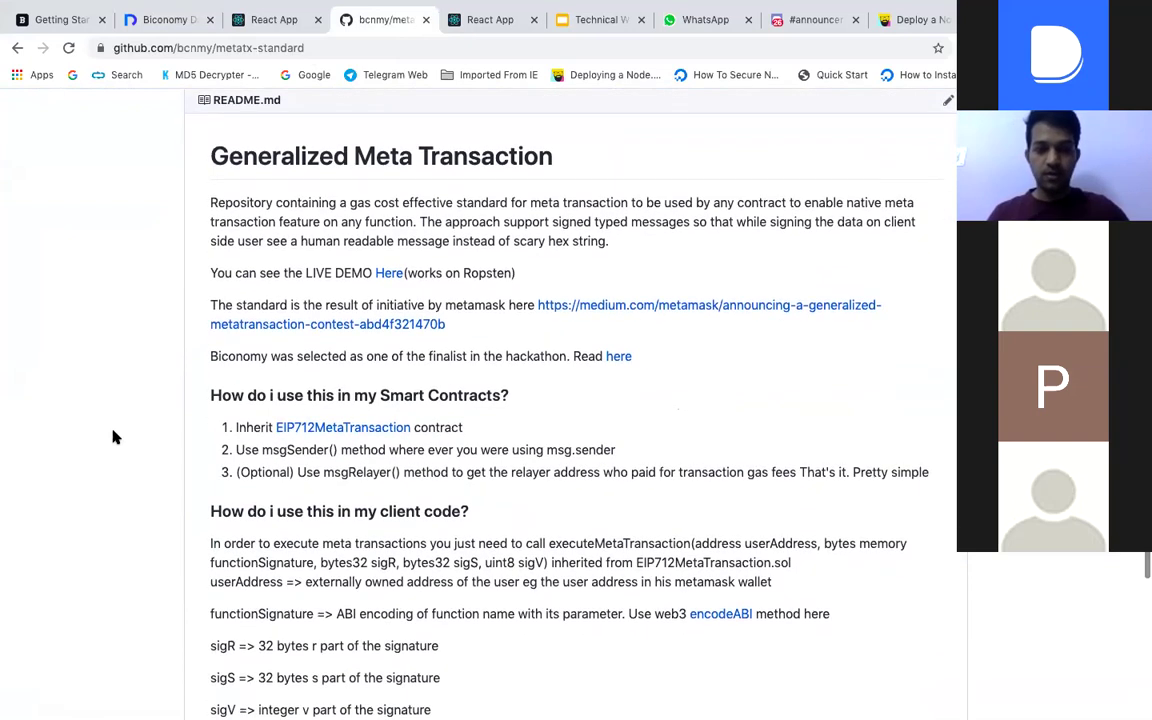
{"action": "scroll", "coordinate": [113, 437], "scroll_direction": "down", "scroll_amount": 1}
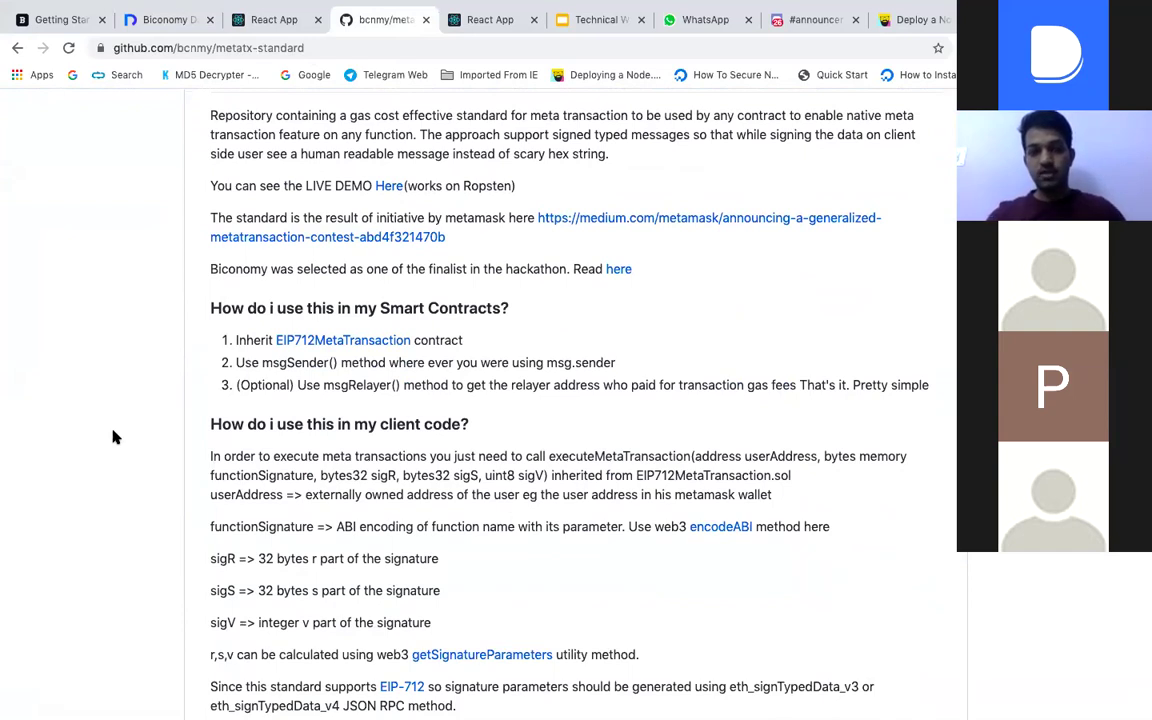
{"action": "scroll", "coordinate": [113, 437], "scroll_direction": "up", "scroll_amount": 5}
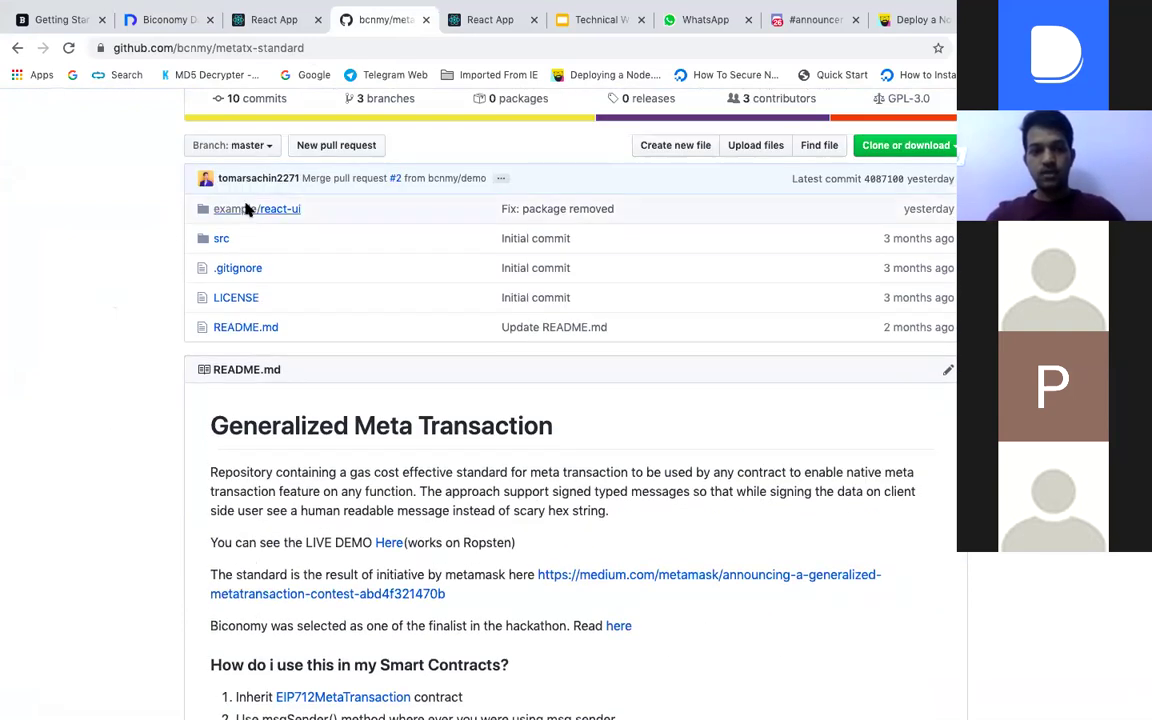
Open TestContract.sol from the repository's src/contracts folder and review its code
{"action": "left_click", "coordinate": [224, 239]}
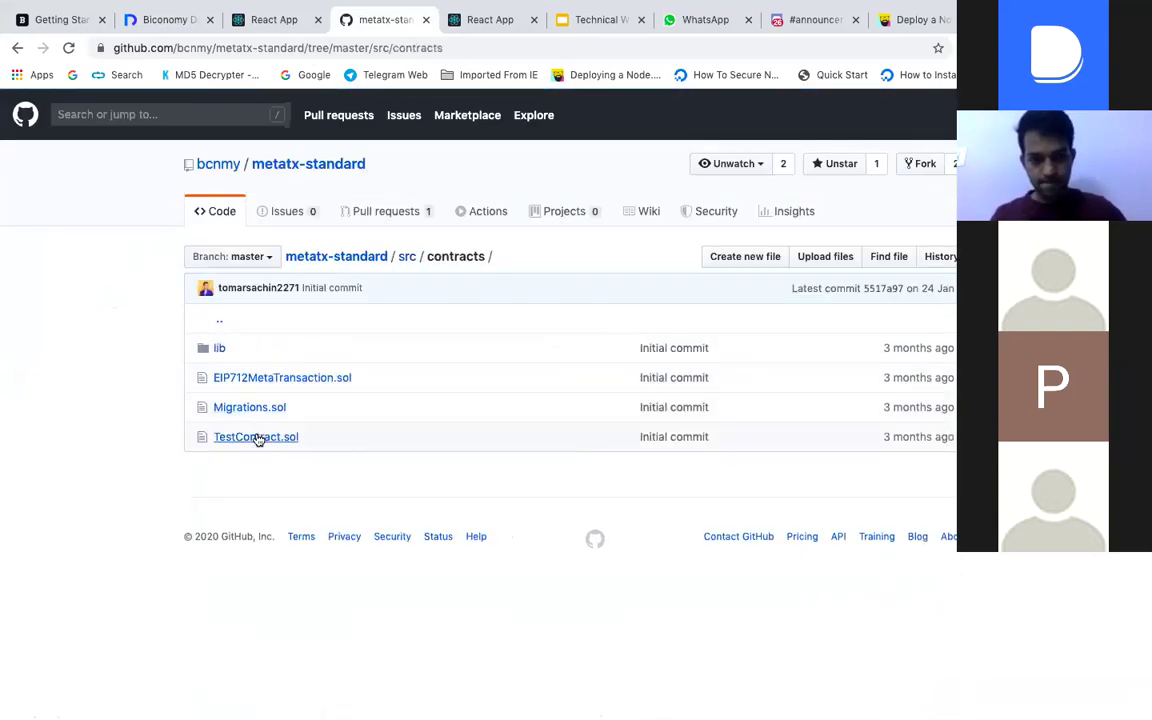
{"action": "left_click", "coordinate": [256, 437]}
{"action": "scroll", "coordinate": [93, 416], "scroll_direction": "down", "scroll_amount": 2}
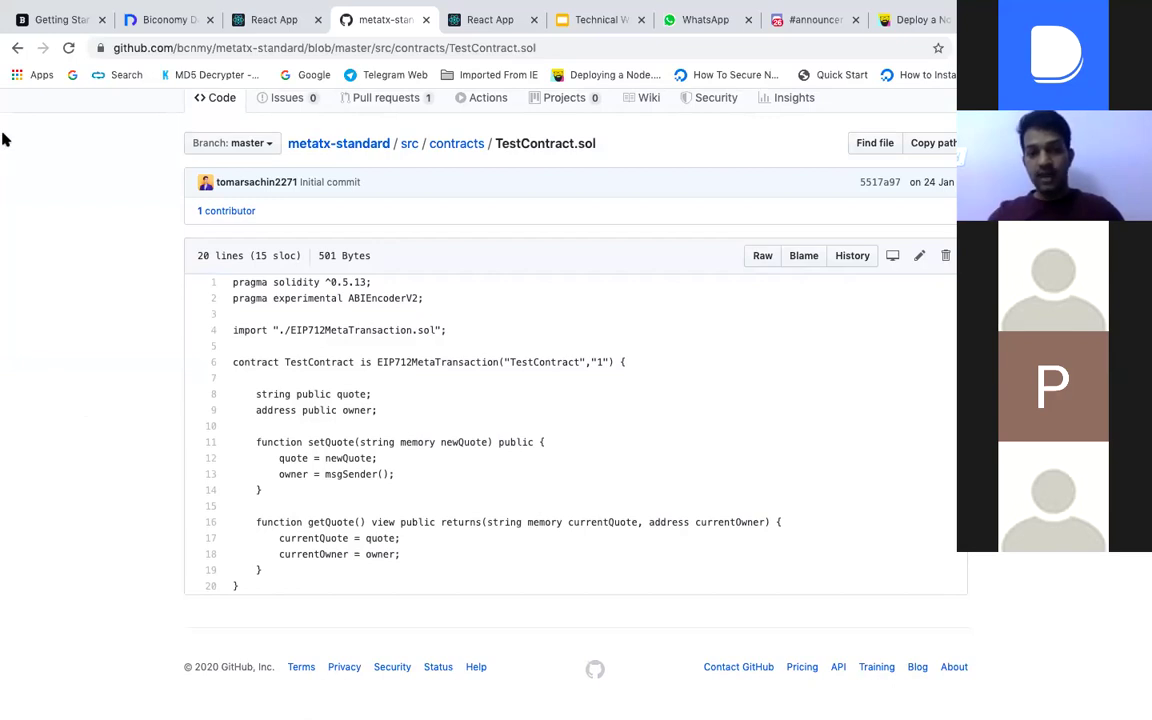
Open EIP712MetaTransaction.sol from src/contracts, examine its code and highlight the executeMetaTransaction function name
{"action": "left_click", "coordinate": [340, 146]}
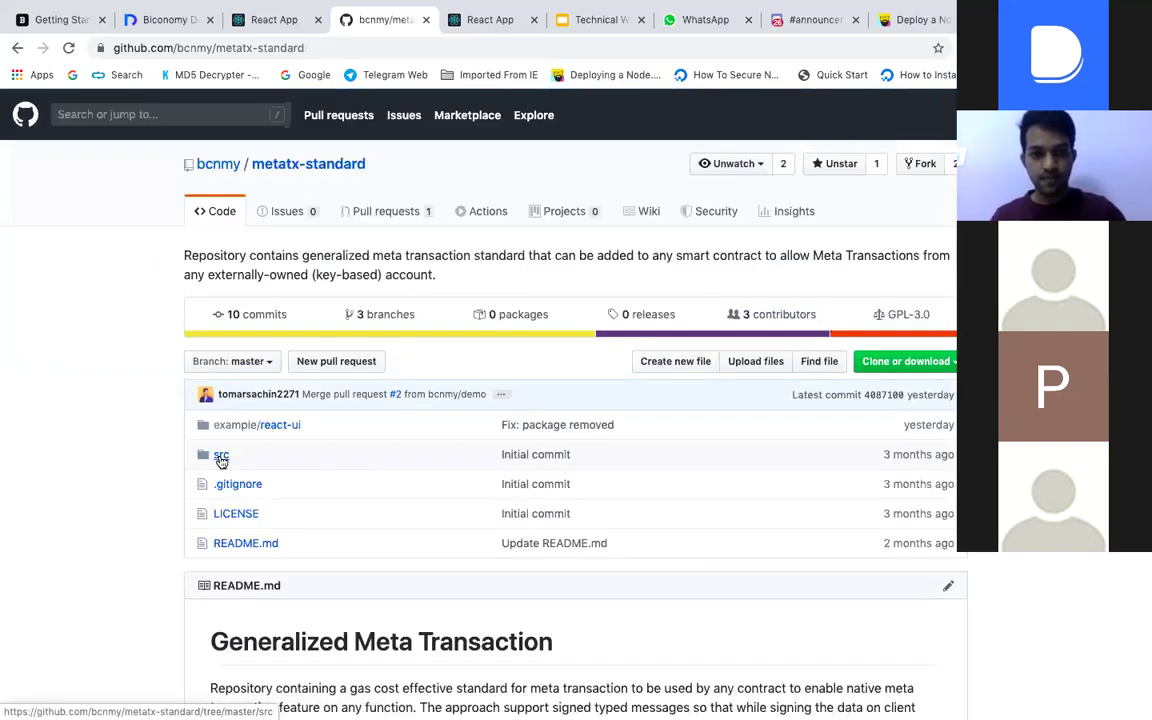
{"action": "left_click", "coordinate": [218, 452]}
{"action": "left_click", "coordinate": [231, 378]}
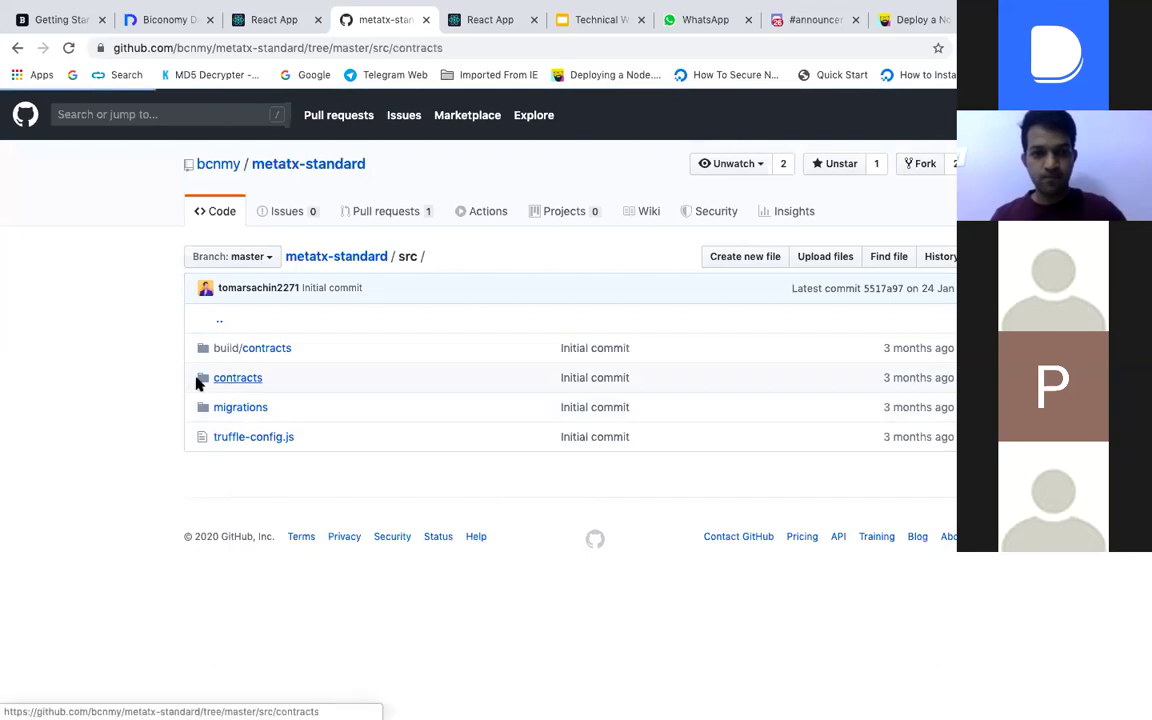
{"action": "left_click", "coordinate": [262, 382]}
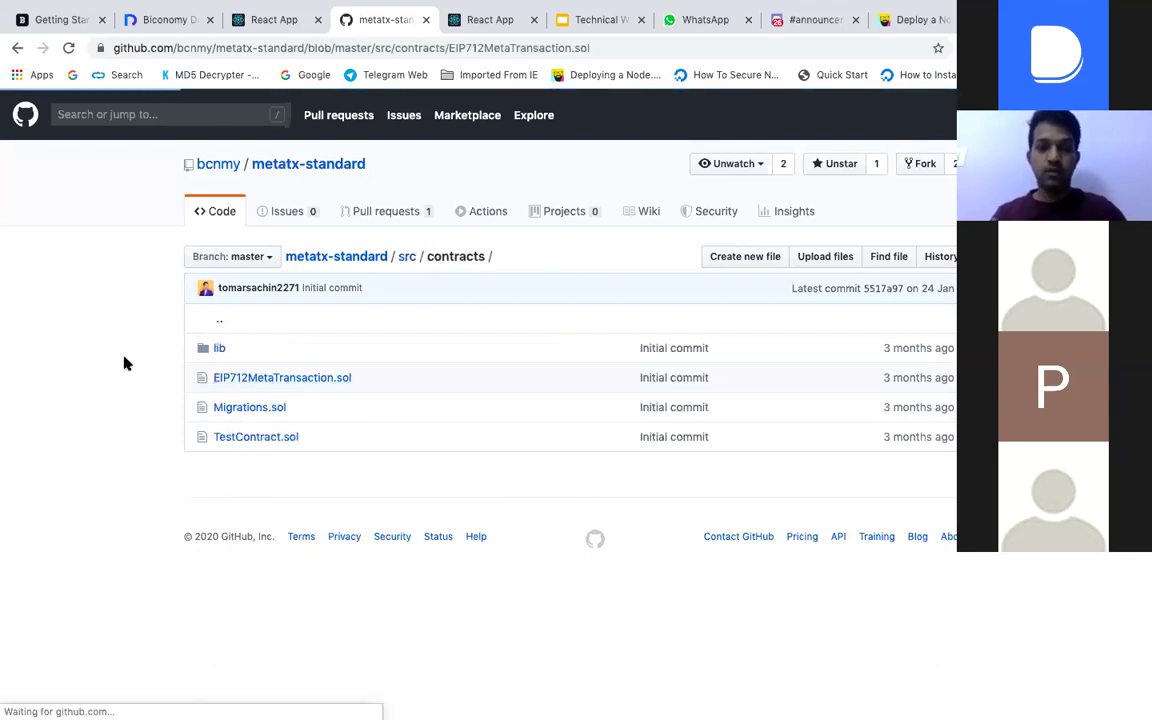
{"action": "scroll", "coordinate": [125, 363], "scroll_direction": "down", "scroll_amount": 3}
{"action": "scroll", "coordinate": [125, 363], "scroll_direction": "down", "scroll_amount": 5}
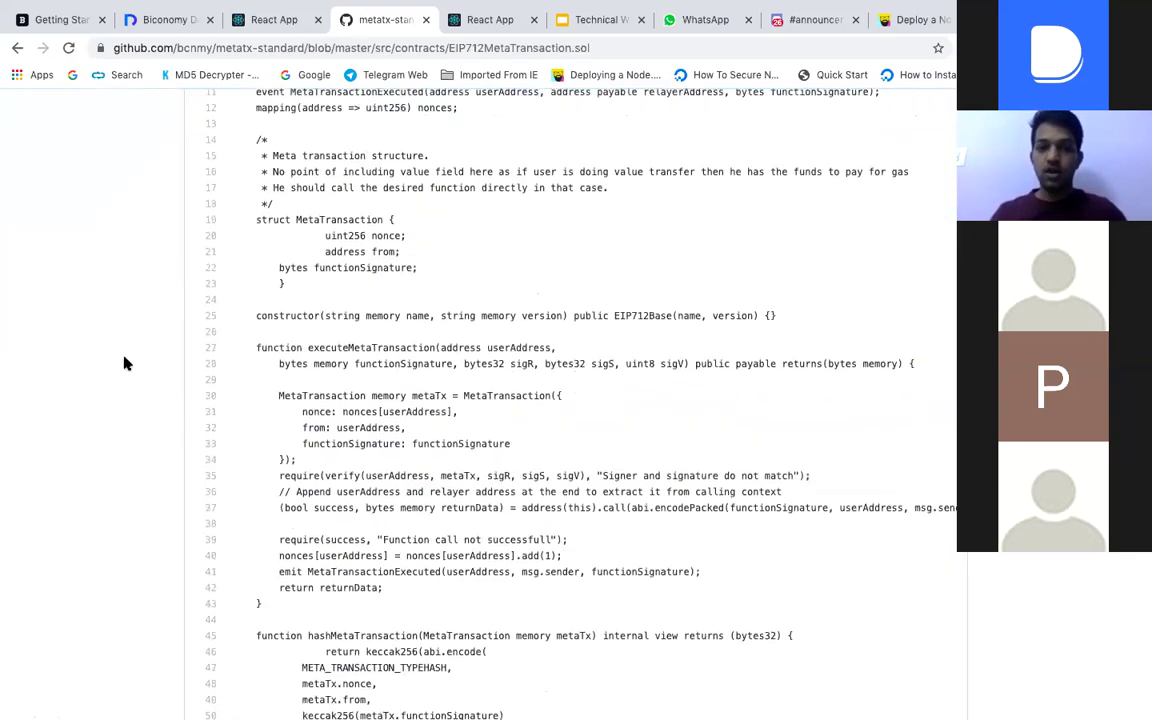
{"action": "double_click", "coordinate": [340, 327]}
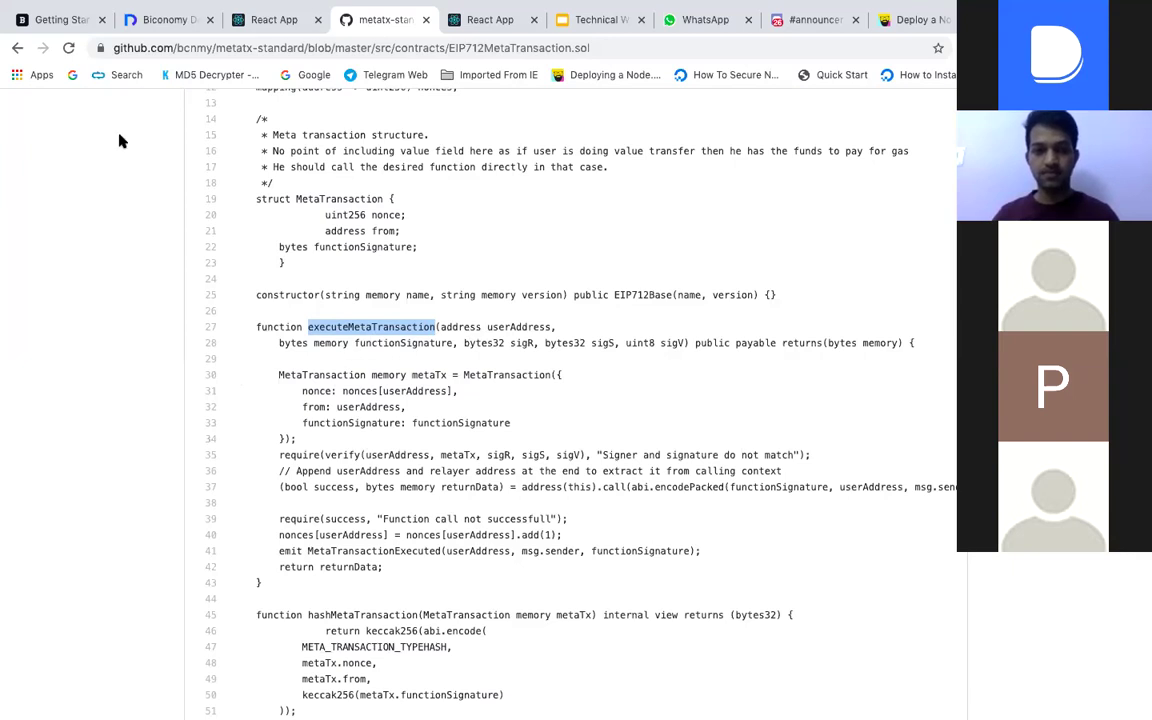
Back on the Biconomy dashboard, save a native meta-tx API named executeMetaTx for setquote's ExecuteMetaTransaction method and return to the dapp's details
{"action": "left_click", "coordinate": [150, 19]}
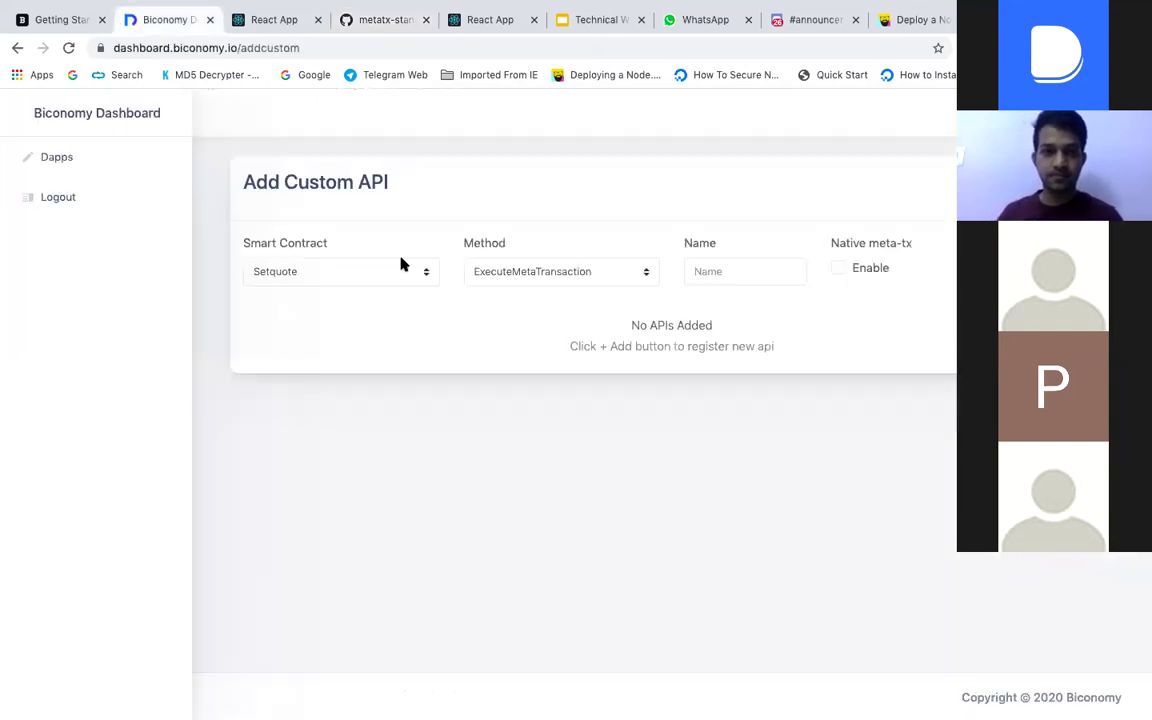
{"action": "left_click", "coordinate": [507, 279]}
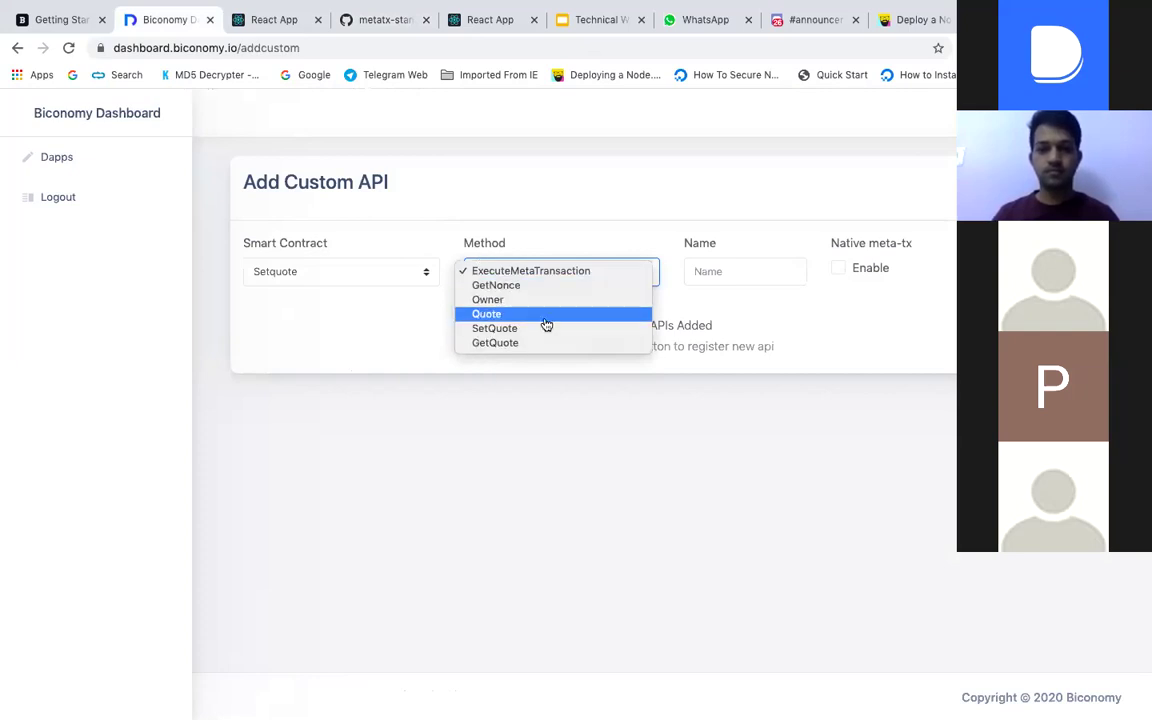
{"action": "left_click", "coordinate": [535, 271]}
{"action": "left_click", "coordinate": [697, 271]}
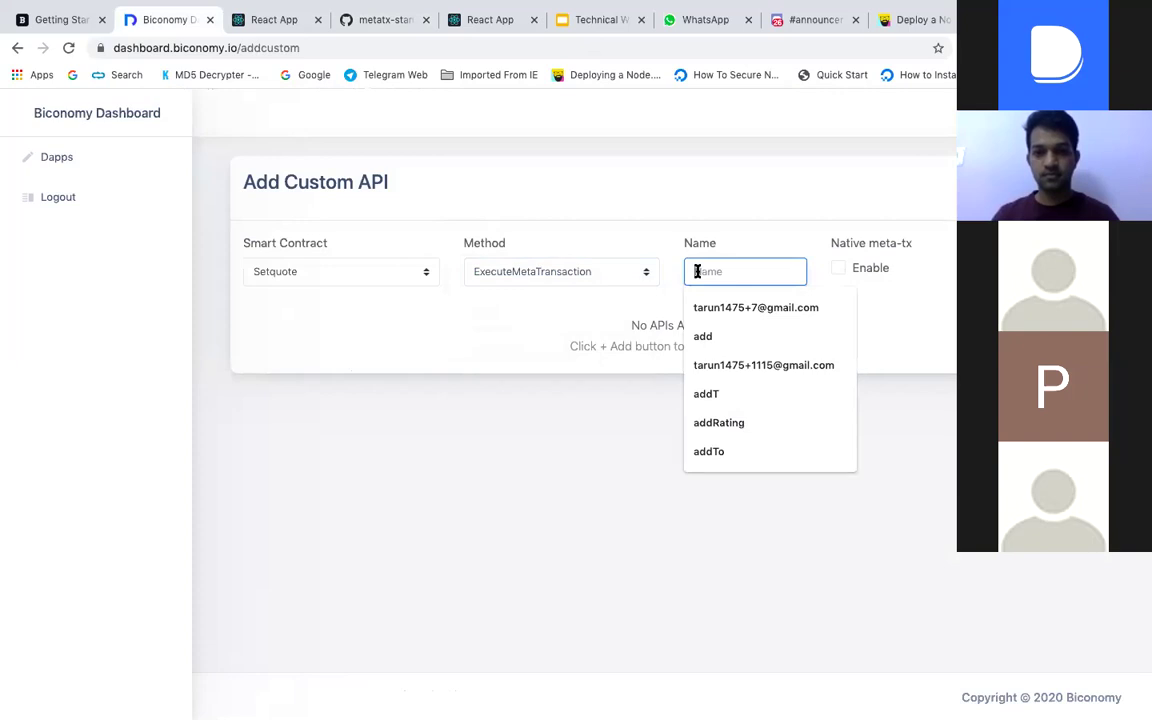
{"action": "type", "text": "executeMetaTx"}
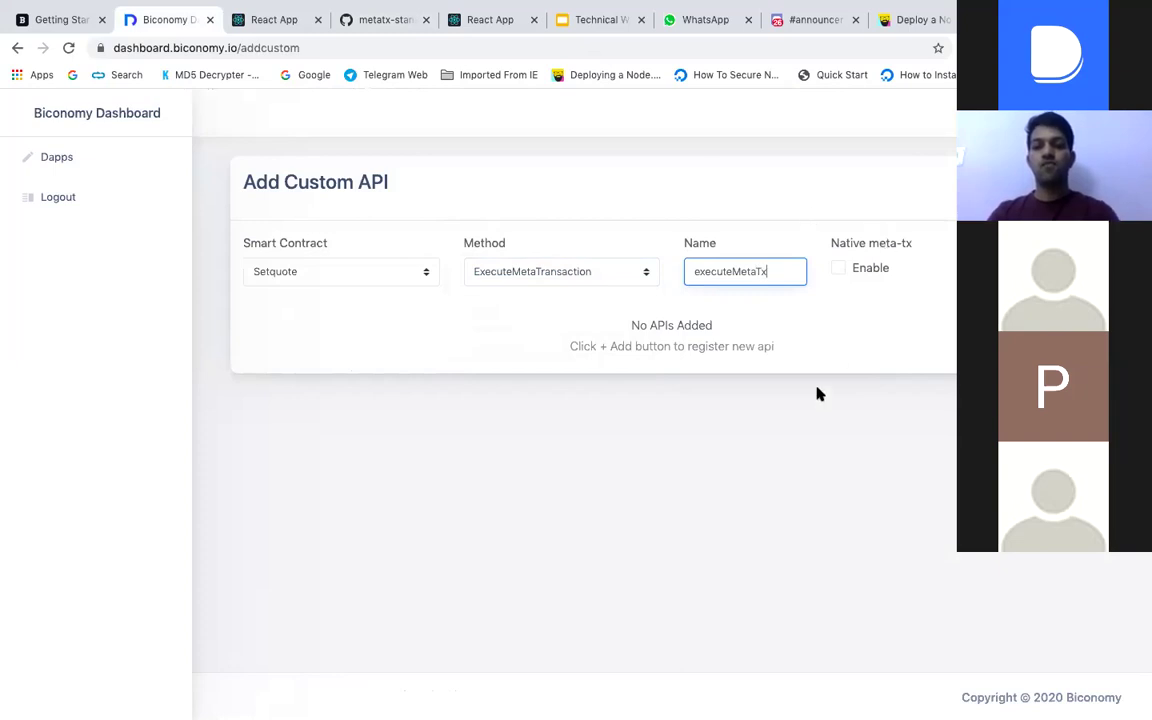
{"action": "left_click", "coordinate": [845, 276]}
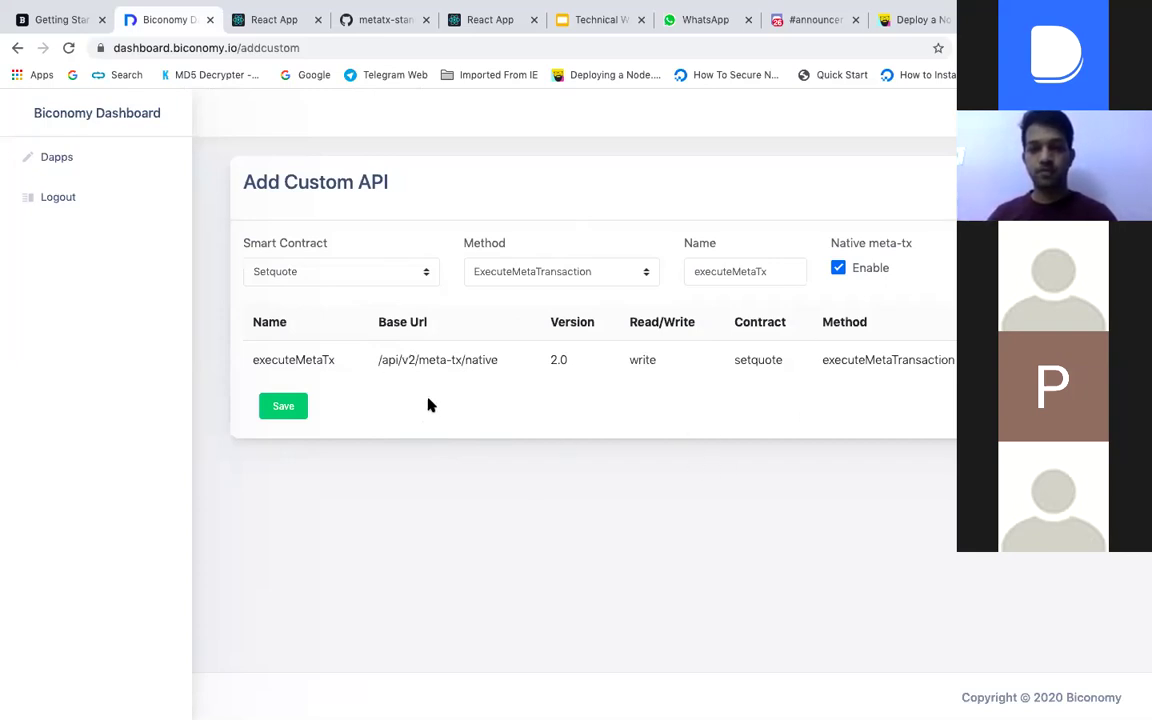
{"action": "left_click", "coordinate": [285, 406]}
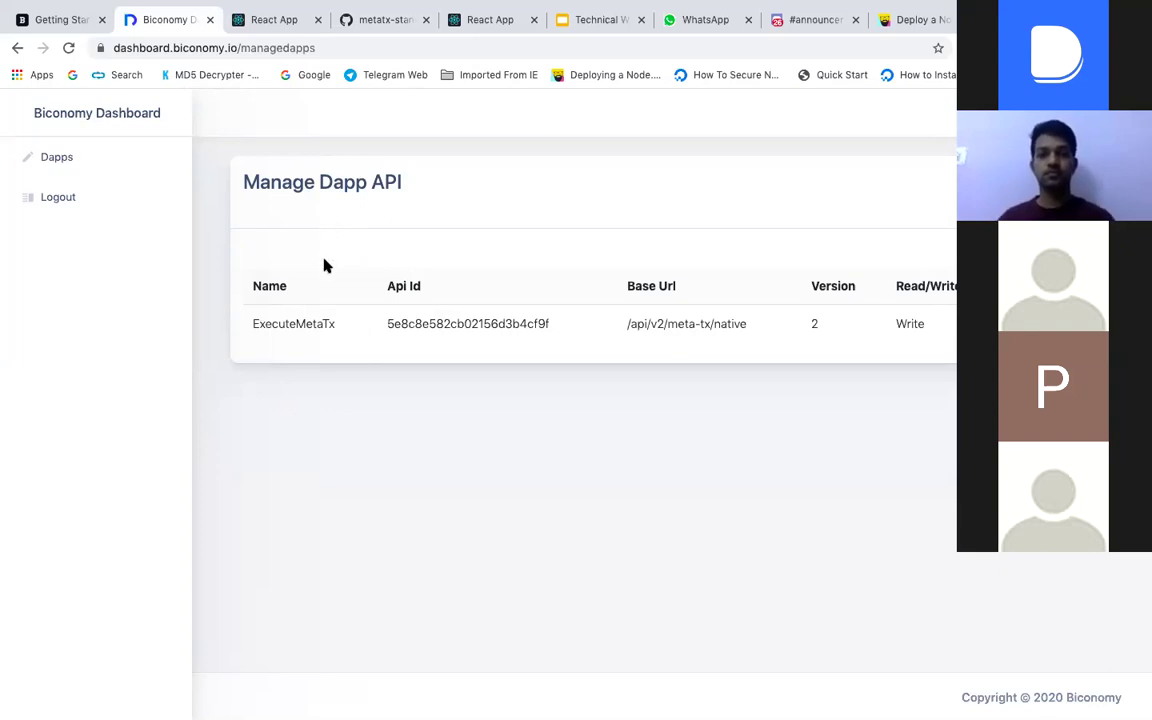
{"action": "left_click", "coordinate": [17, 50]}
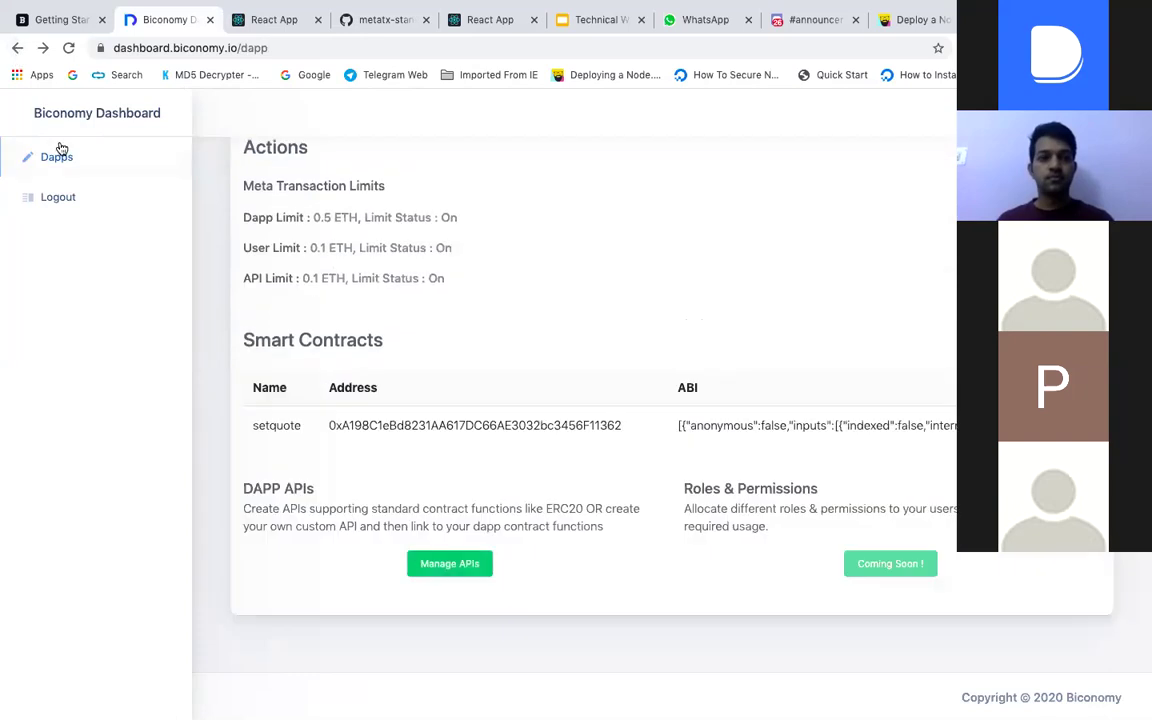
Review the setquote-app dapp page, including its keys, meta transaction limits and registered smart contract
{"action": "scroll", "coordinate": [360, 340], "scroll_direction": "up", "scroll_amount": 5}
{"action": "scroll", "coordinate": [650, 442], "scroll_direction": "down", "scroll_amount": 5}
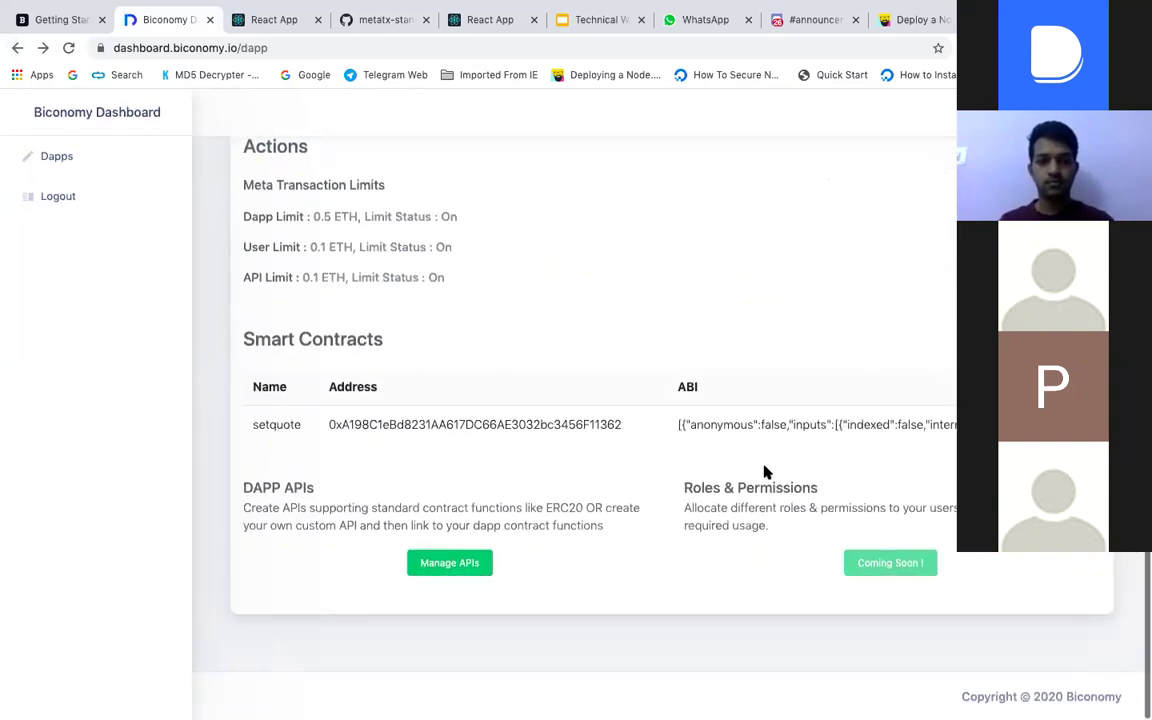
{"action": "scroll", "coordinate": [790, 323], "scroll_direction": "up", "scroll_amount": 2}
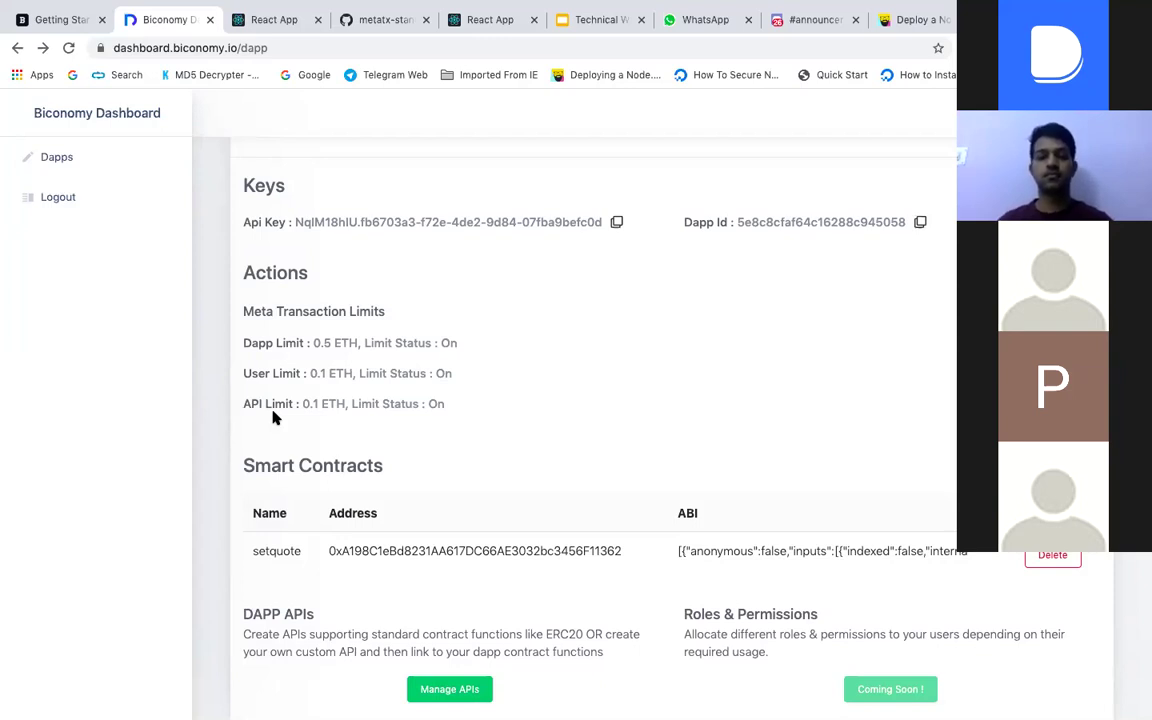
{"action": "scroll", "coordinate": [496, 440], "scroll_direction": "down", "scroll_amount": 3}
{"action": "scroll", "coordinate": [486, 345], "scroll_direction": "up", "scroll_amount": 4}
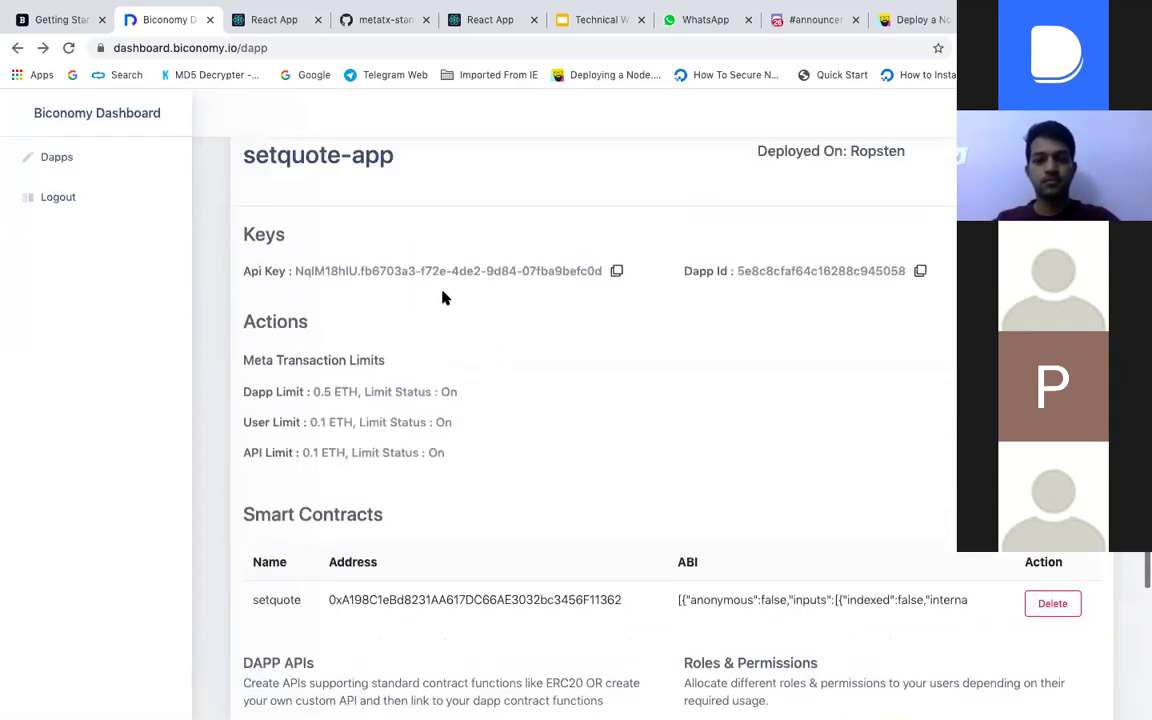
{"action": "scroll", "coordinate": [445, 297], "scroll_direction": "up", "scroll_amount": 1}
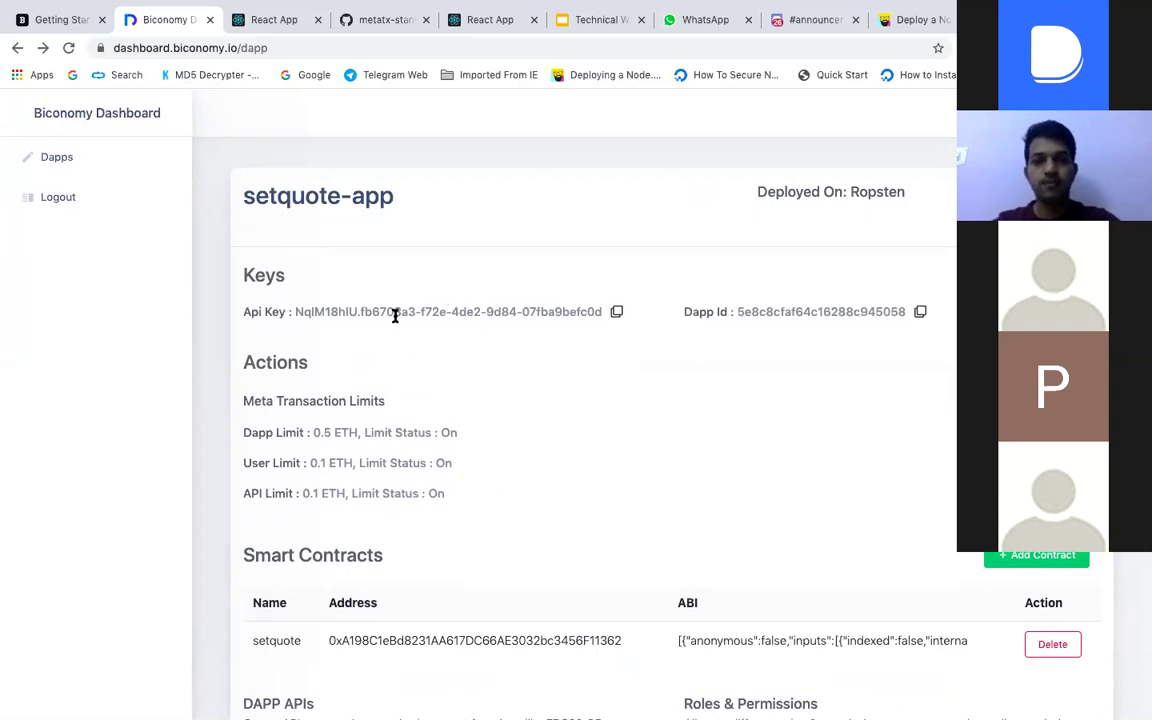
Switch to Atom, open App.js from the react-ui src folder and skim through its code
{"action": "key", "text": "ctrl+Up"}
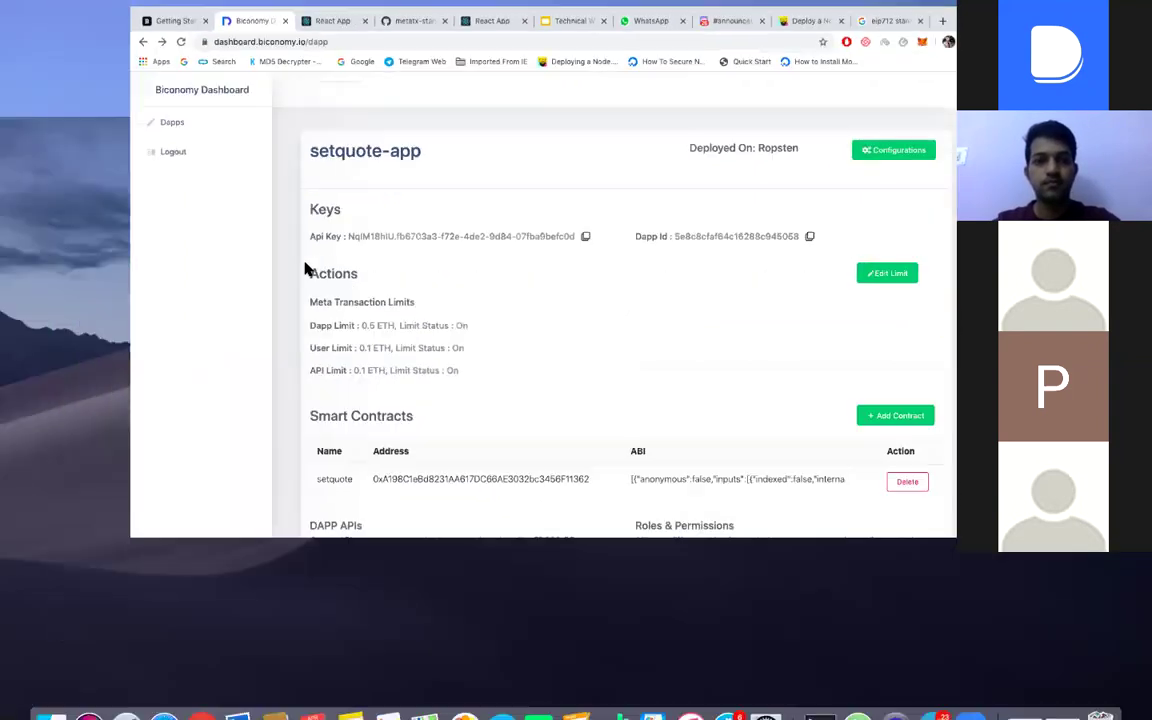
{"action": "left_click", "coordinate": [648, 52]}
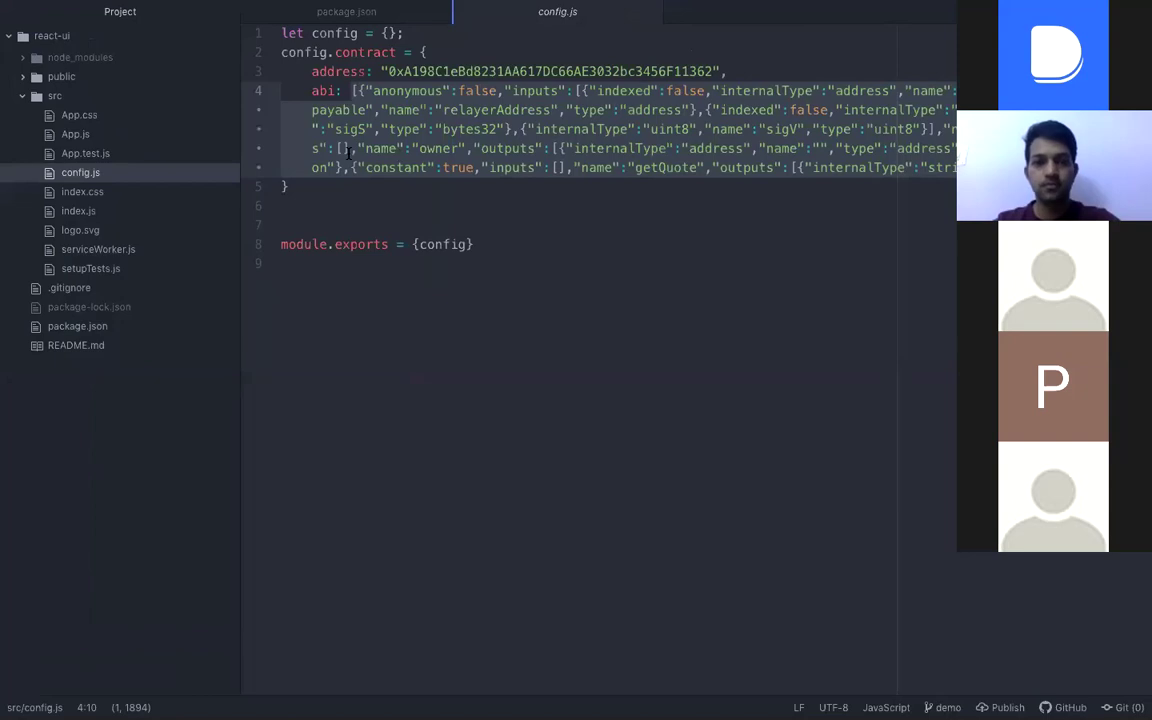
{"action": "left_click", "coordinate": [73, 136]}
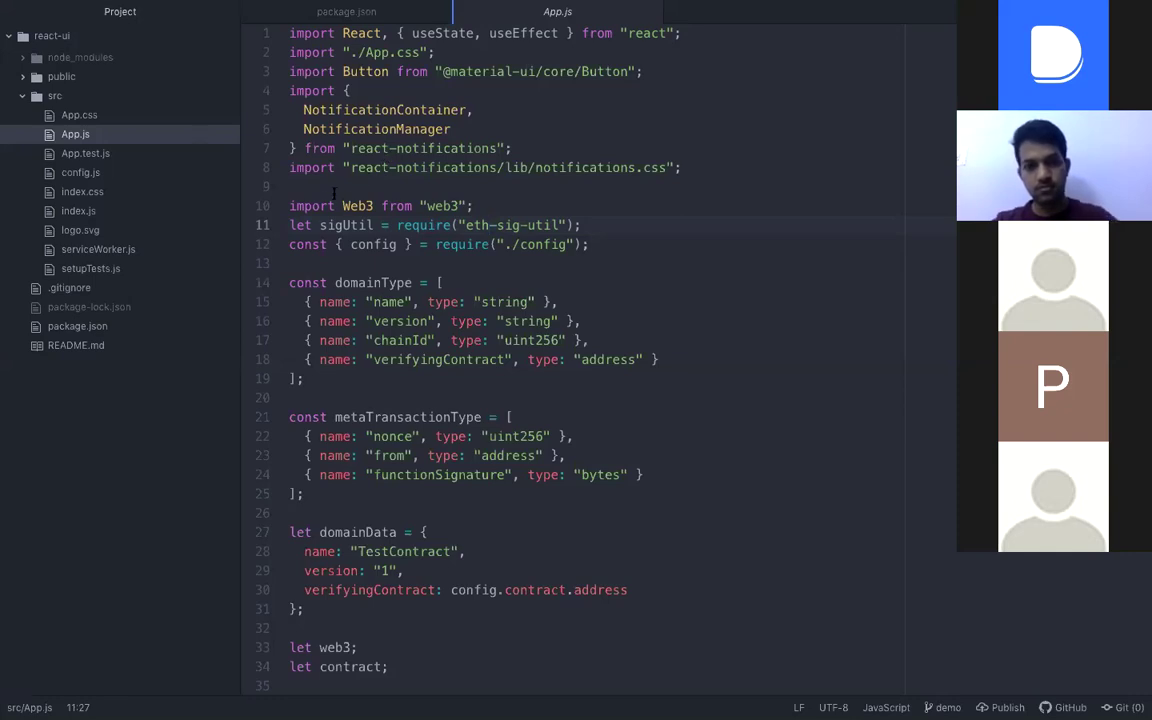
{"action": "scroll", "coordinate": [334, 193], "scroll_direction": "down", "scroll_amount": 12}
{"action": "scroll", "coordinate": [388, 342], "scroll_direction": "down", "scroll_amount": 4}
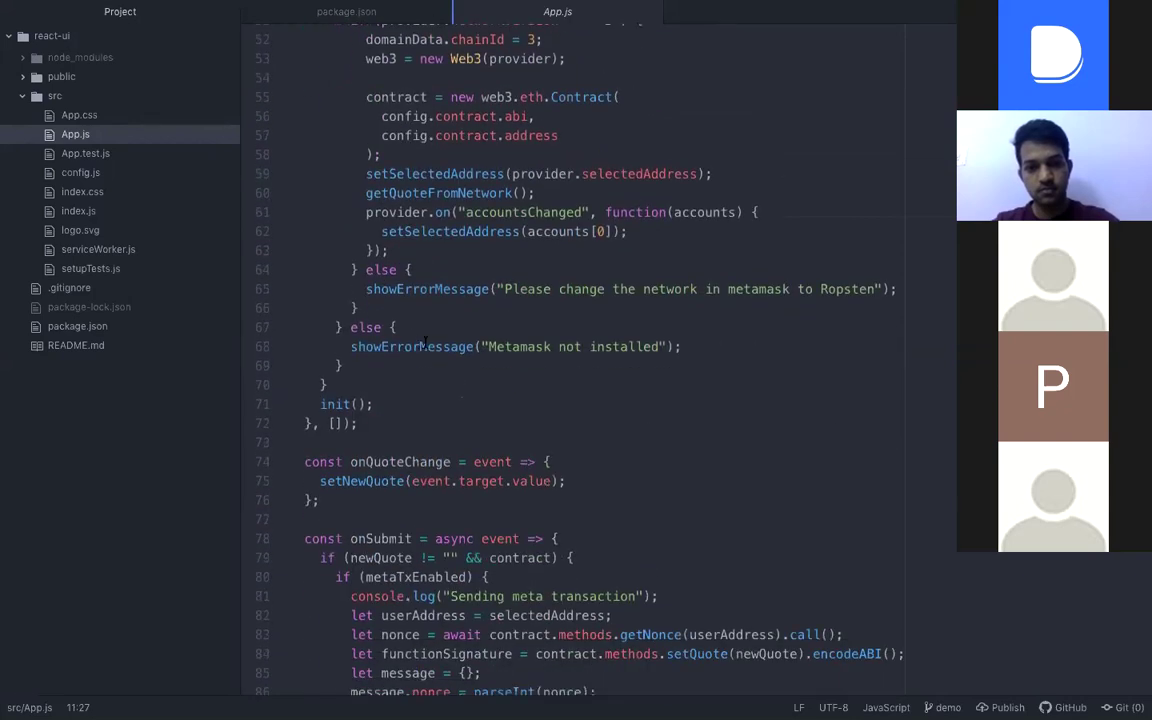
{"action": "scroll", "coordinate": [424, 343], "scroll_direction": "down", "scroll_amount": 6}
{"action": "left_click", "coordinate": [460, 330]}
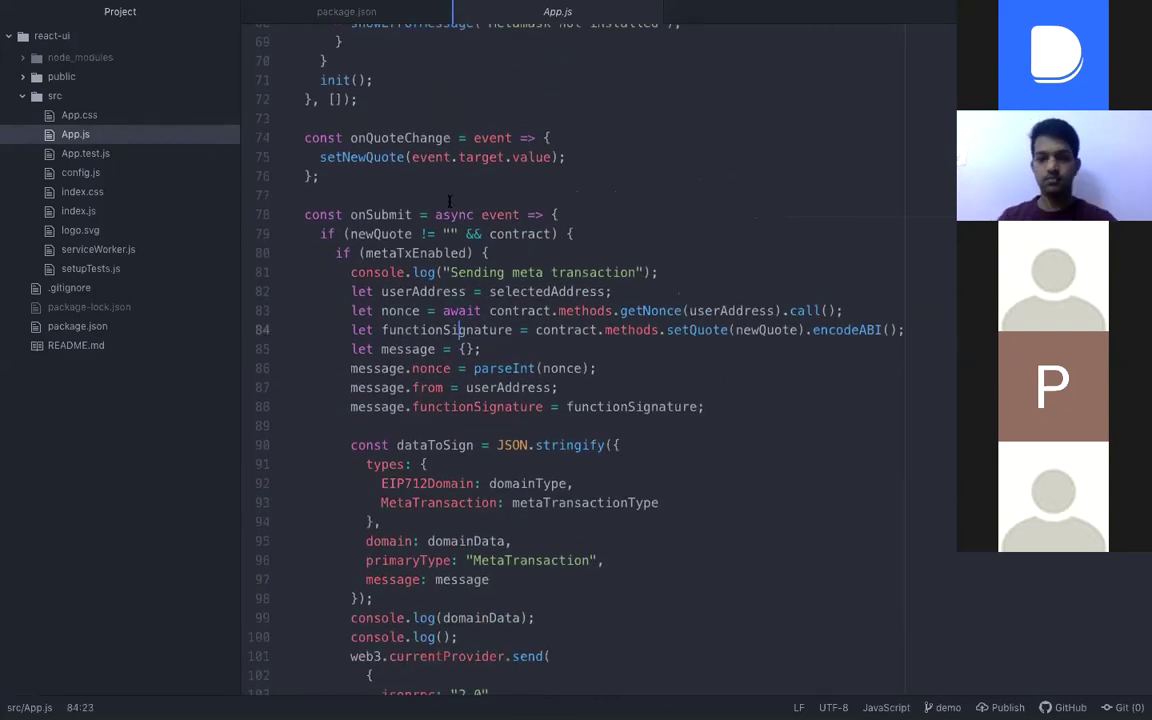
{"action": "scroll", "coordinate": [413, 298], "scroll_direction": "down", "scroll_amount": 5}
{"action": "scroll", "coordinate": [411, 303], "scroll_direction": "up", "scroll_amount": 20}
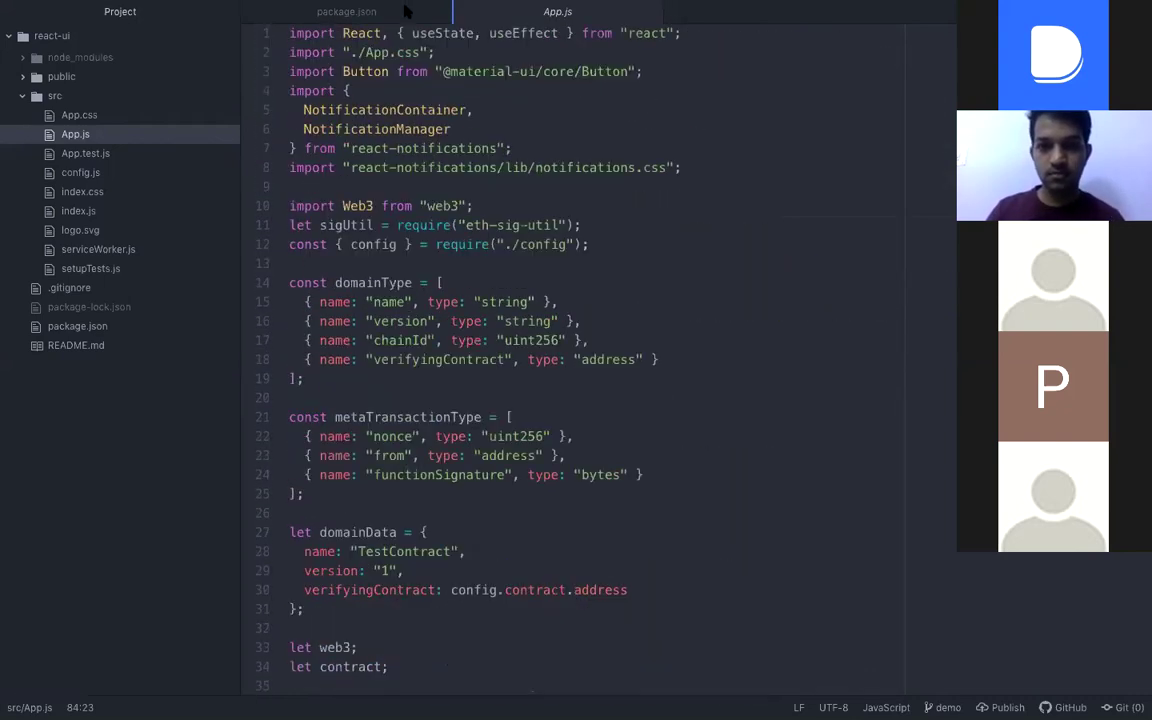
In Terminal, list the react-ui project's files and check its git branches, clearing the output
{"action": "key", "text": "ctrl+Up"}
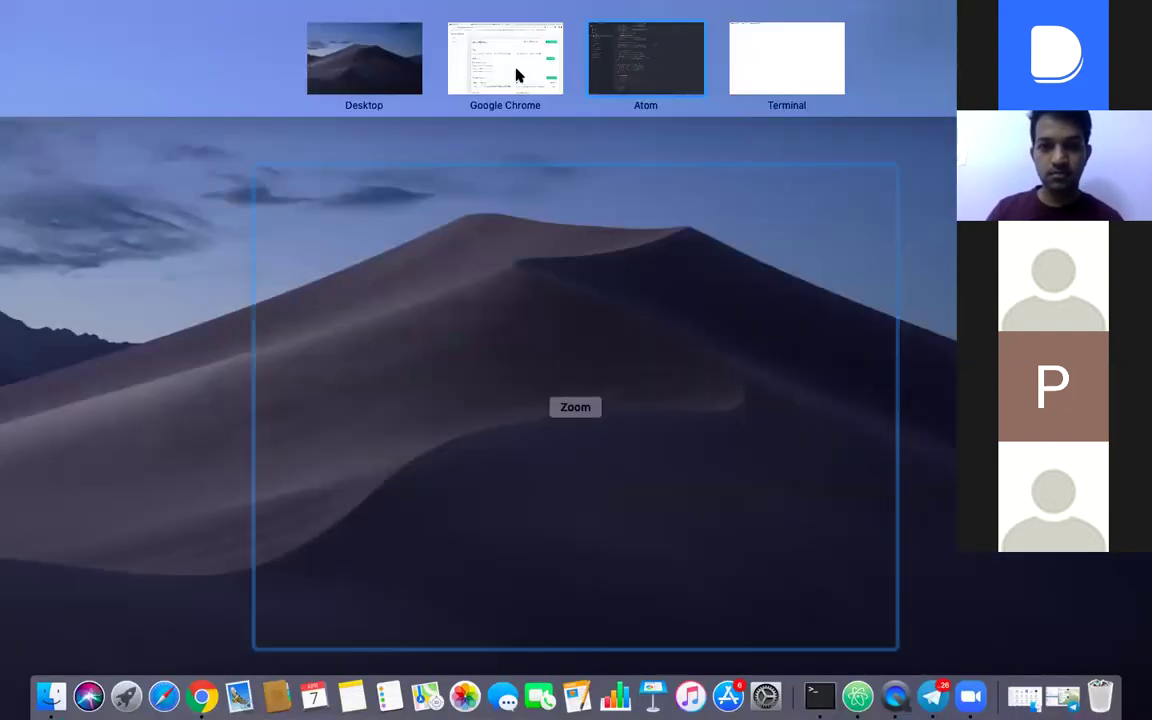
{"action": "left_click", "coordinate": [758, 88]}
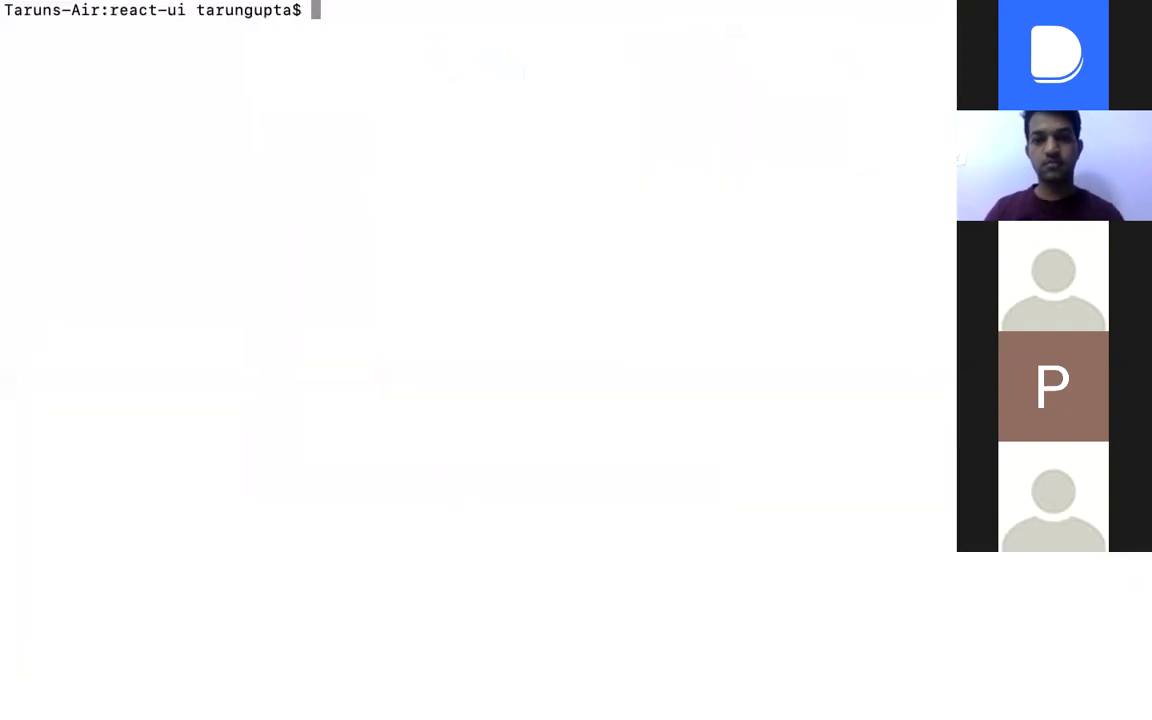
{"action": "type", "text": "ls"}
{"action": "key", "text": "Return"}
{"action": "type", "text": "git branch"}
{"action": "key", "text": "Return"}
{"action": "type", "text": "git c"}
{"action": "key", "text": "BackSpace"}
{"action": "key", "text": "BackSpace"}
{"action": "key", "text": "BackSpace"}
{"action": "key", "text": "BackSpace"}
{"action": "key", "text": "BackSpace"}
{"action": "type", "text": "clear"}
{"action": "key", "text": "Return"}
Start the React app with npm start and close the "Deploy a No…" page in the browser
{"action": "type", "text": "npm start"}
{"action": "key", "text": "Return"}
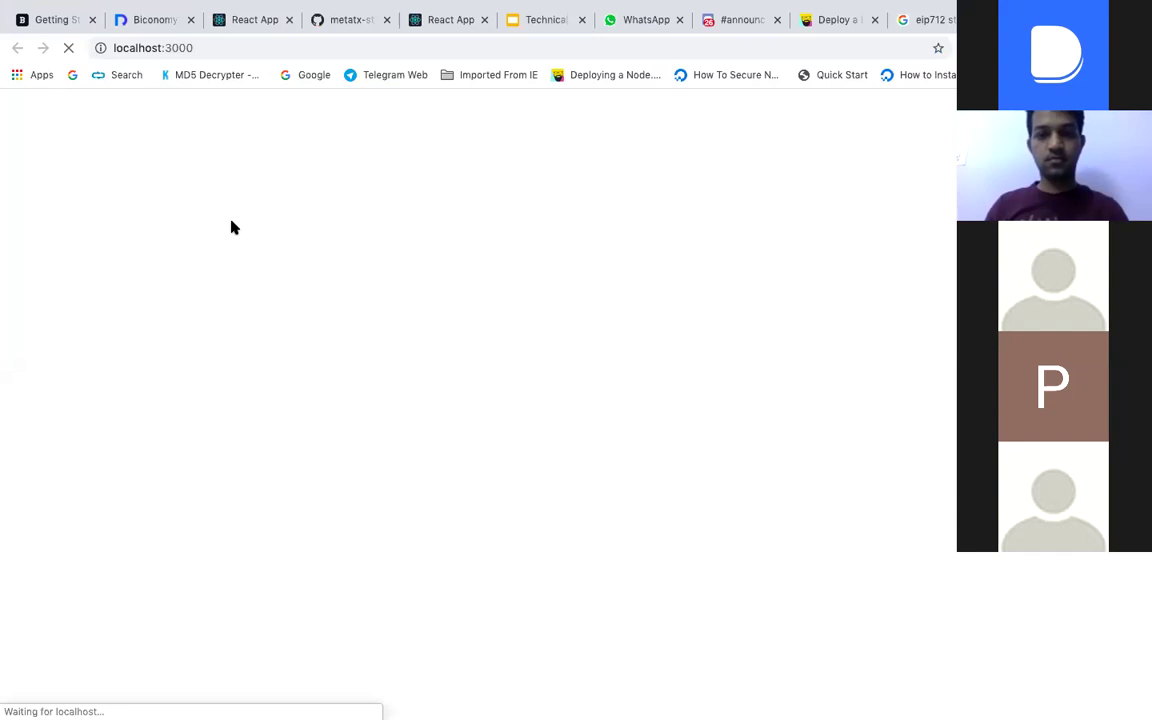
{"action": "left_click", "coordinate": [874, 20]}
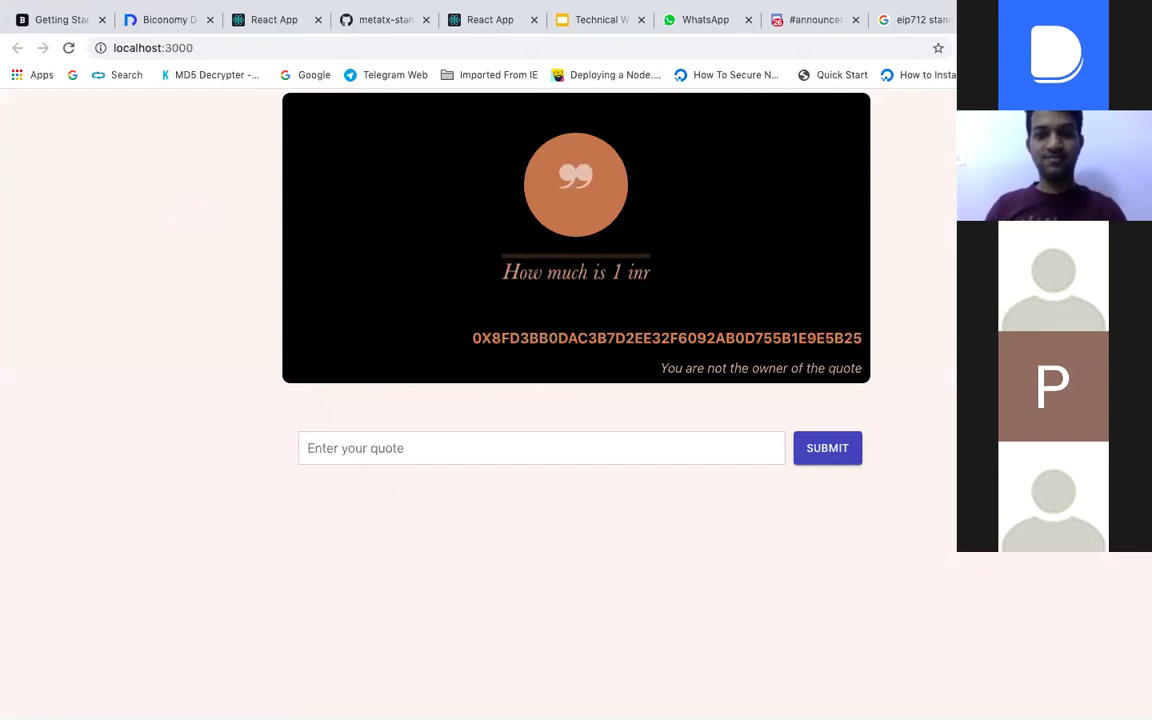
Enter "its difficult to tell" as the new quote in the app running on localhost:3000
{"action": "left_click", "coordinate": [376, 441]}
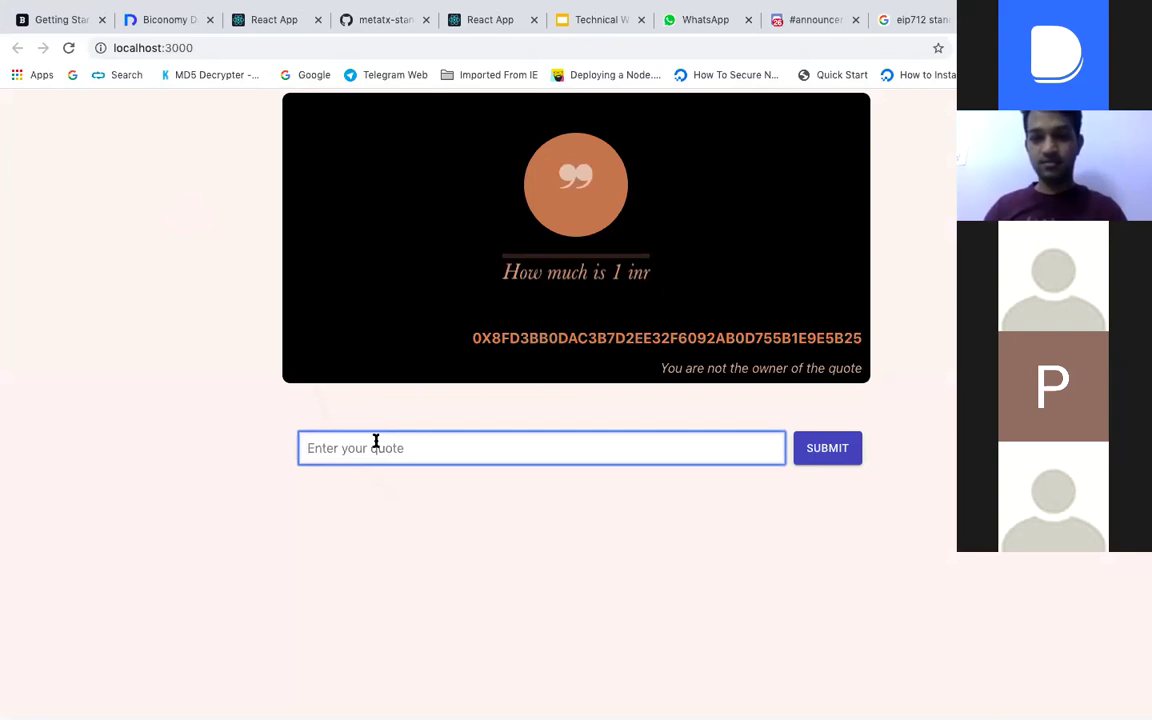
{"action": "type", "text": "i"}
{"action": "key", "text": "BackSpace"}
{"action": "type", "text": "its difficult "}
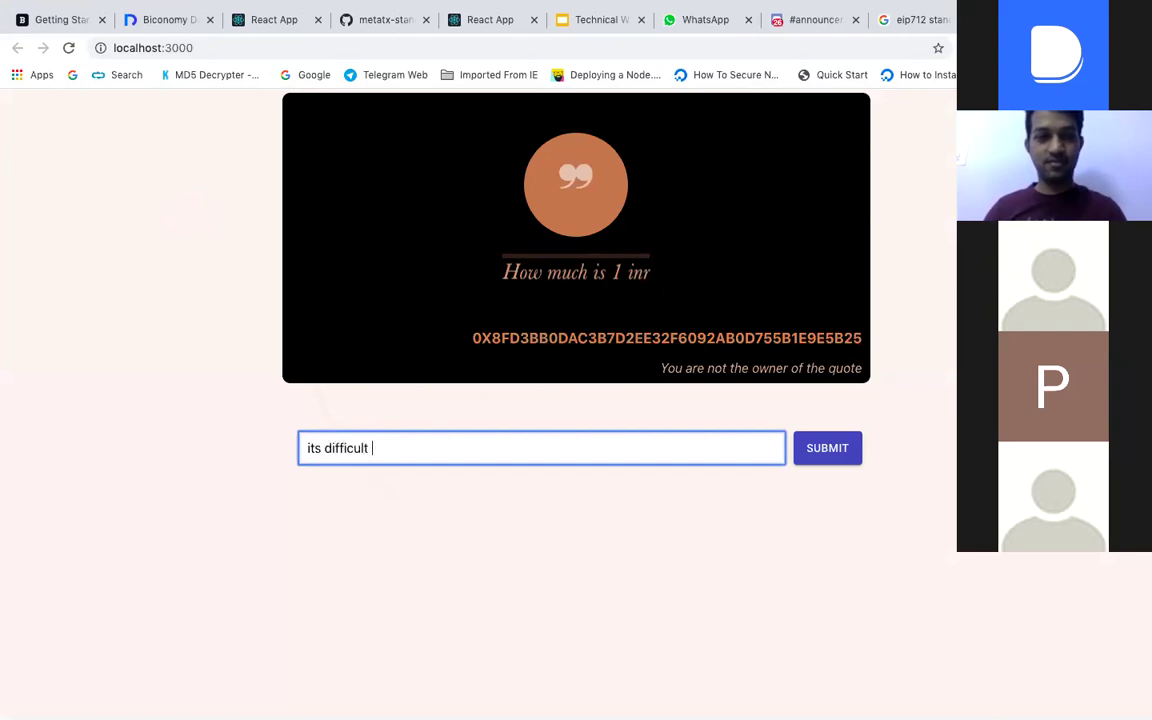
{"action": "type", "text": "io tell"}
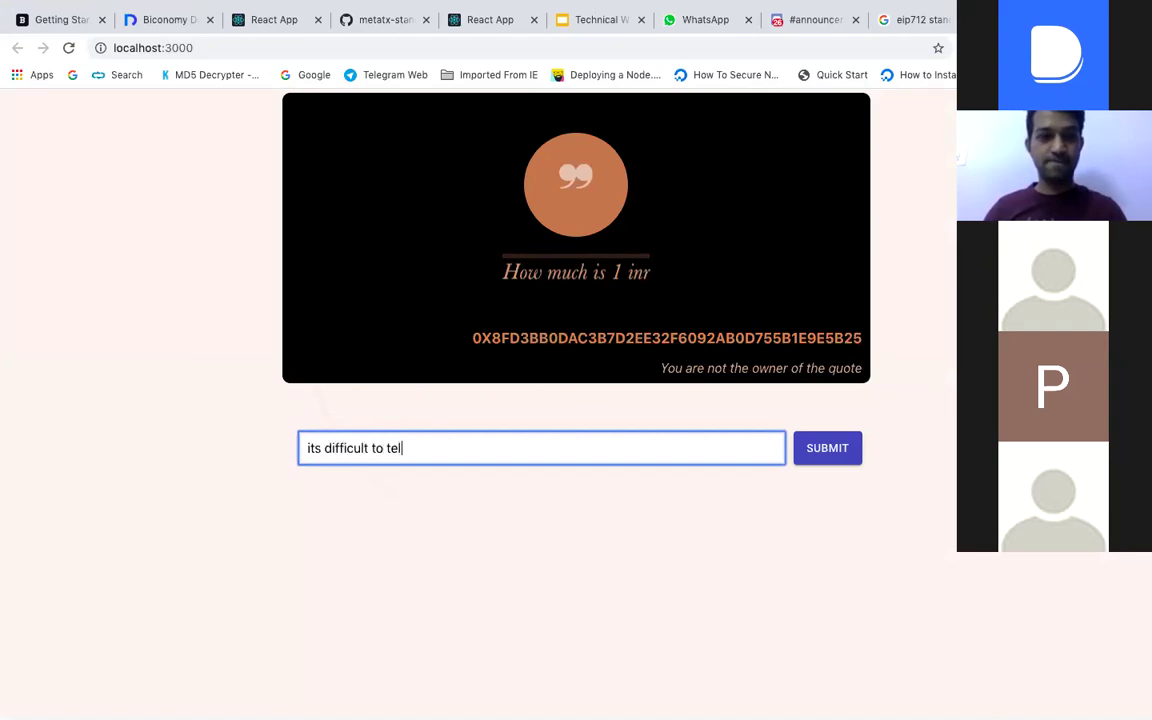
Submit the quote, sign the TestContract signature request and reject the contract interaction that asks for gas
{"action": "left_click", "coordinate": [828, 449]}
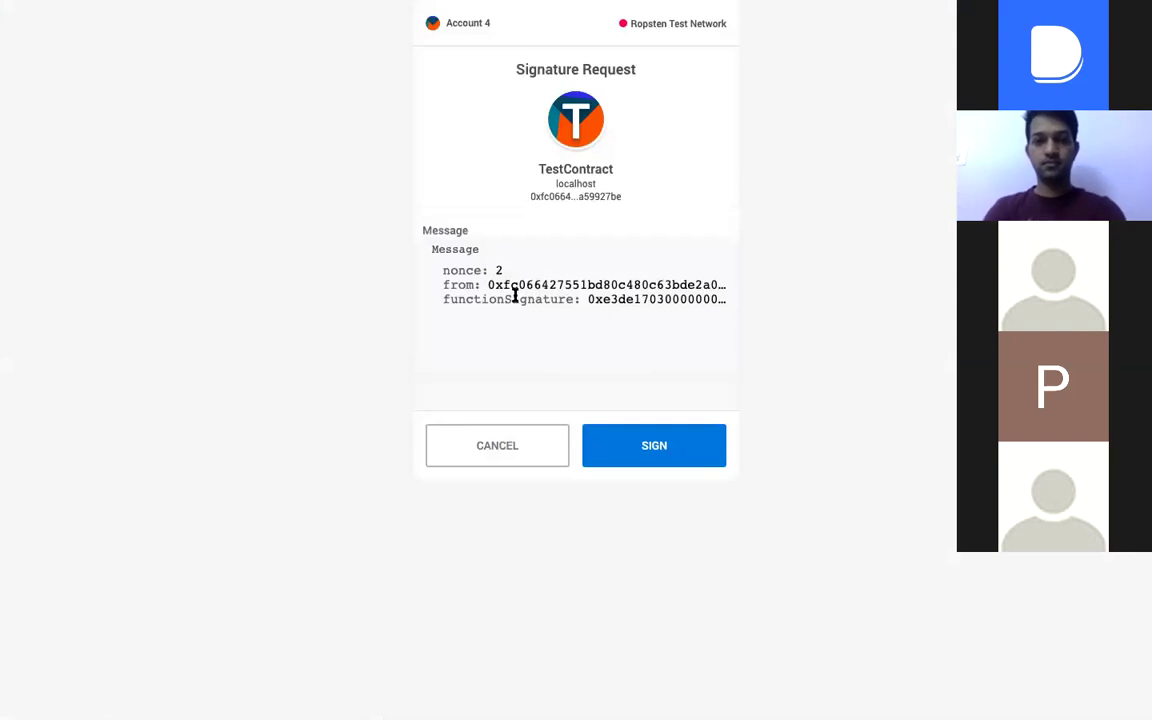
{"action": "left_click", "coordinate": [645, 460]}
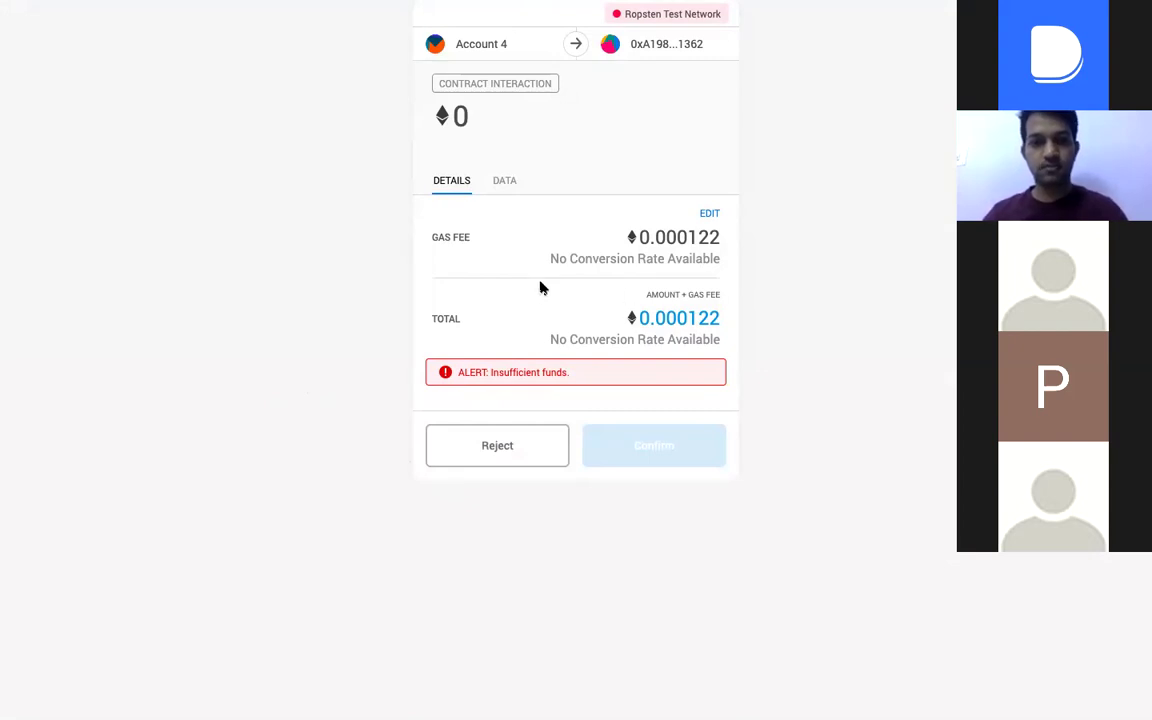
{"action": "left_click", "coordinate": [489, 447]}
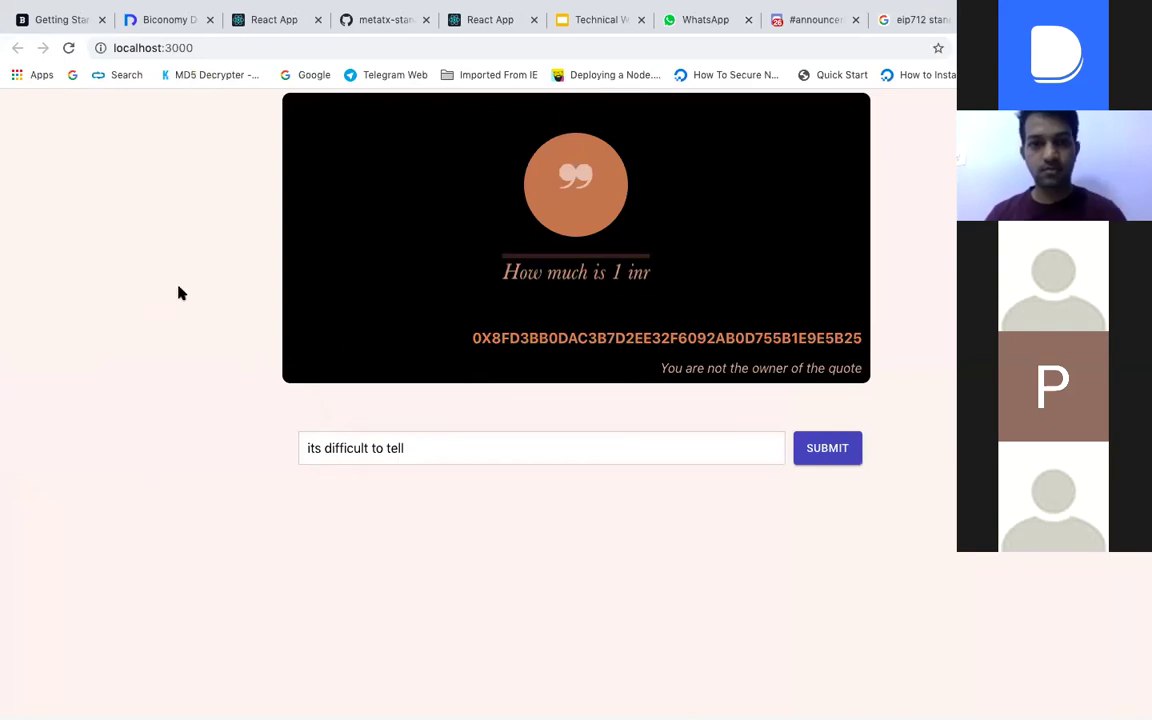
Back in Atom, review App.js's domain data, App state declarations and the init function's MetaMask setup
{"action": "key", "text": "ctrl+Up"}
{"action": "left_click", "coordinate": [496, 112]}
{"action": "left_click", "coordinate": [431, 188]}
{"action": "scroll", "coordinate": [431, 190], "scroll_direction": "down", "scroll_amount": 10}
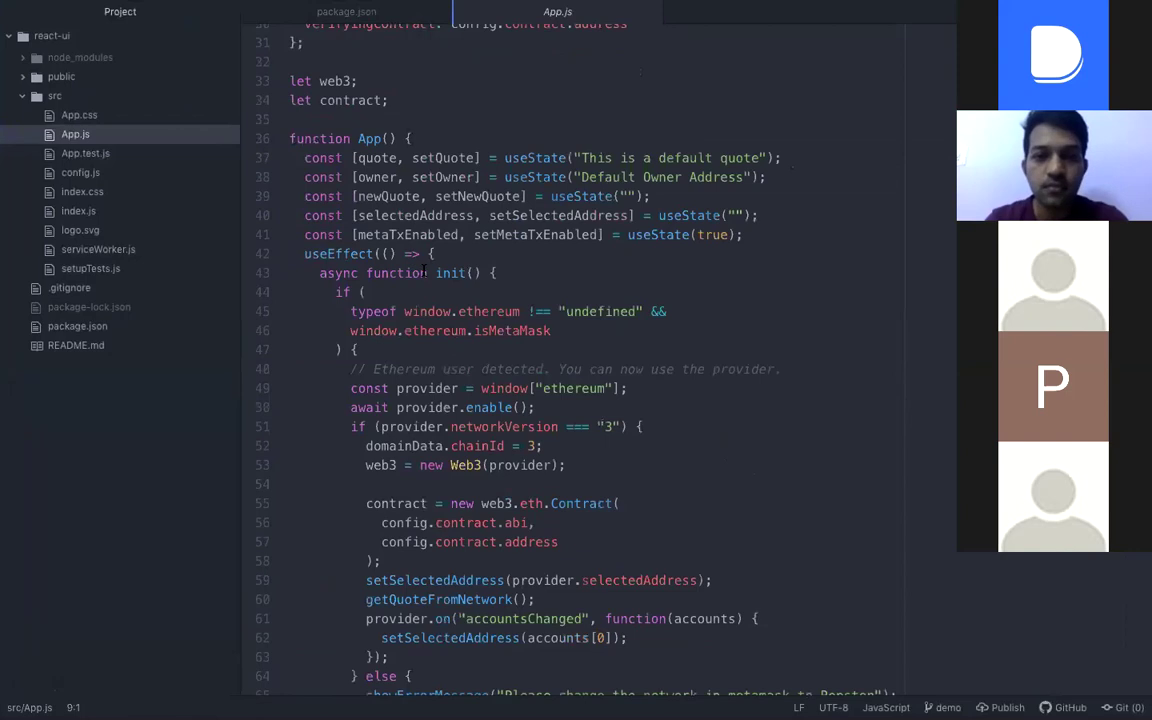
{"action": "scroll", "coordinate": [431, 272], "scroll_direction": "down", "scroll_amount": 3}
{"action": "scroll", "coordinate": [433, 272], "scroll_direction": "up", "scroll_amount": 5}
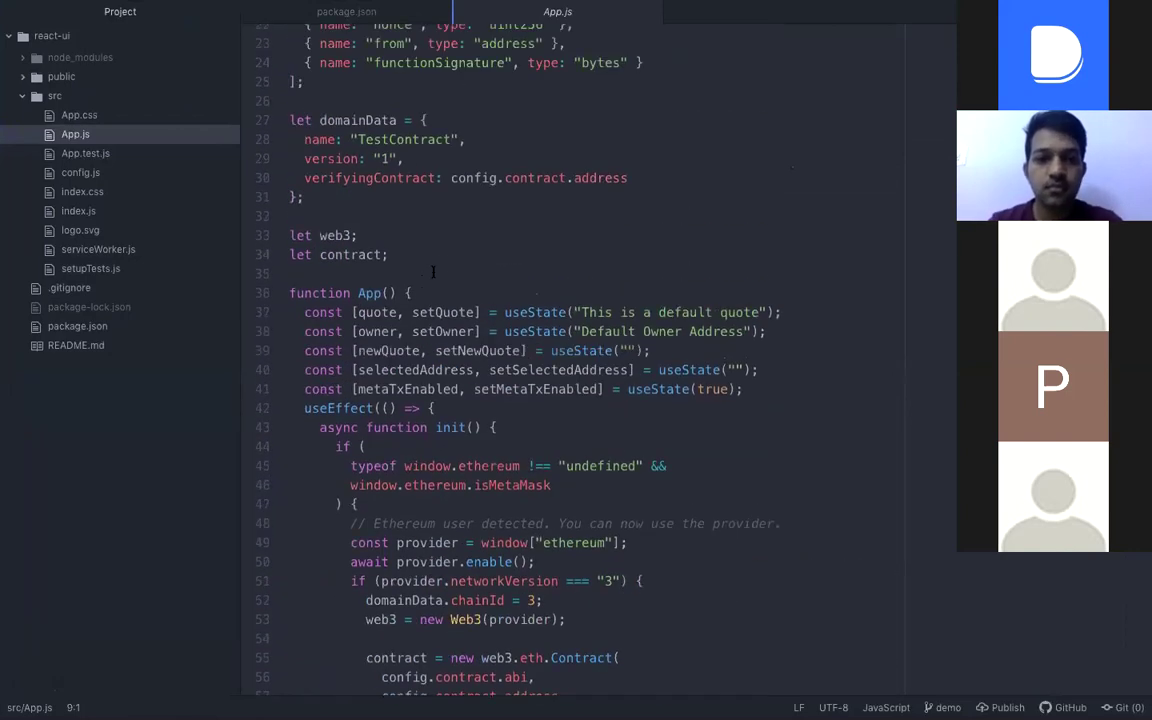
{"action": "scroll", "coordinate": [433, 271], "scroll_direction": "down", "scroll_amount": 4}
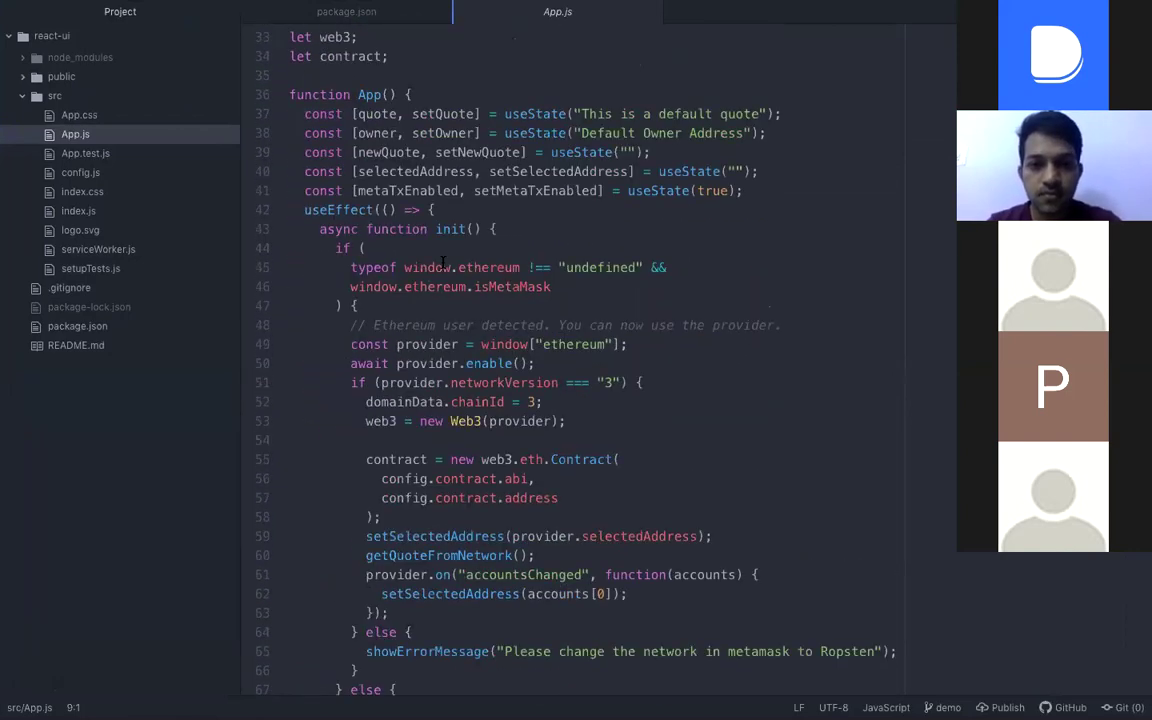
{"action": "scroll", "coordinate": [443, 262], "scroll_direction": "down", "scroll_amount": 3}
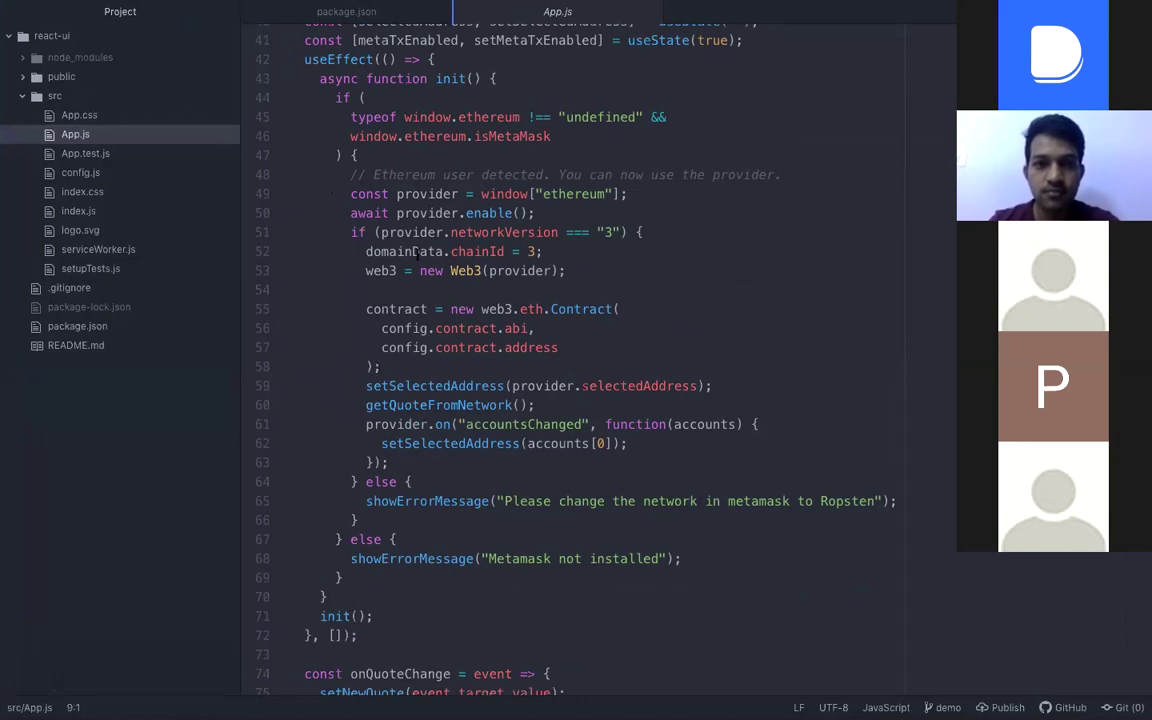
{"action": "scroll", "coordinate": [403, 170], "scroll_direction": "up", "scroll_amount": 6}
{"action": "scroll", "coordinate": [403, 170], "scroll_direction": "down", "scroll_amount": 5}
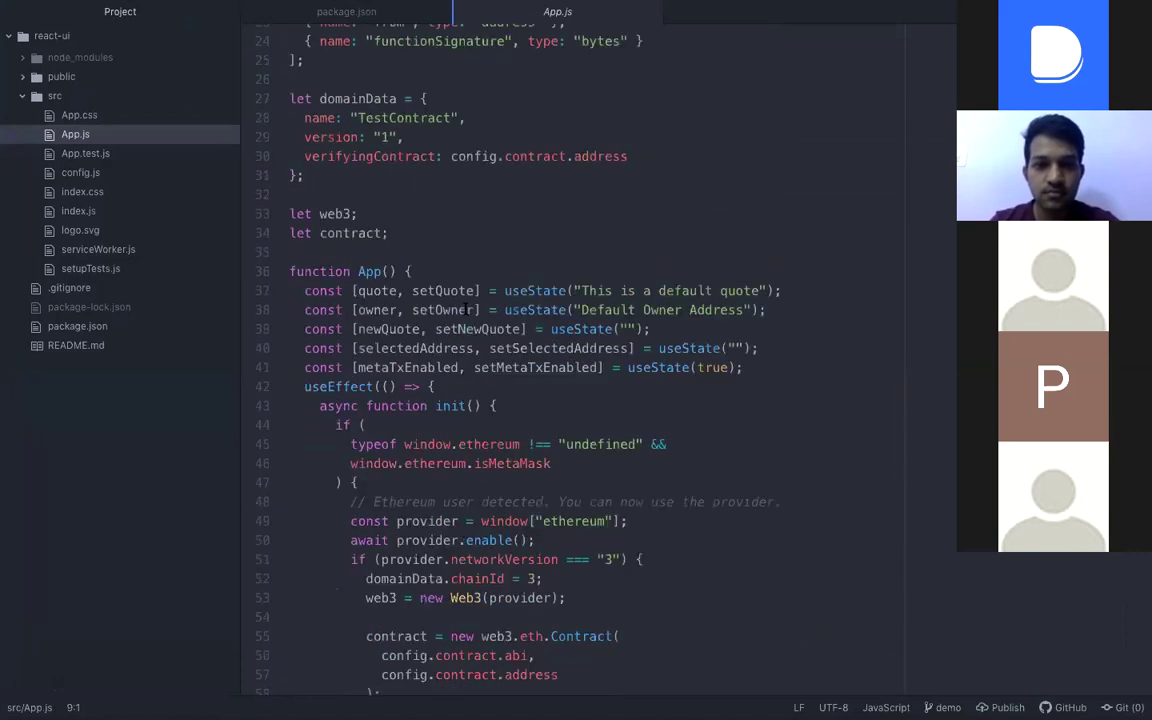
{"action": "scroll", "coordinate": [418, 240], "scroll_direction": "down", "scroll_amount": 1}
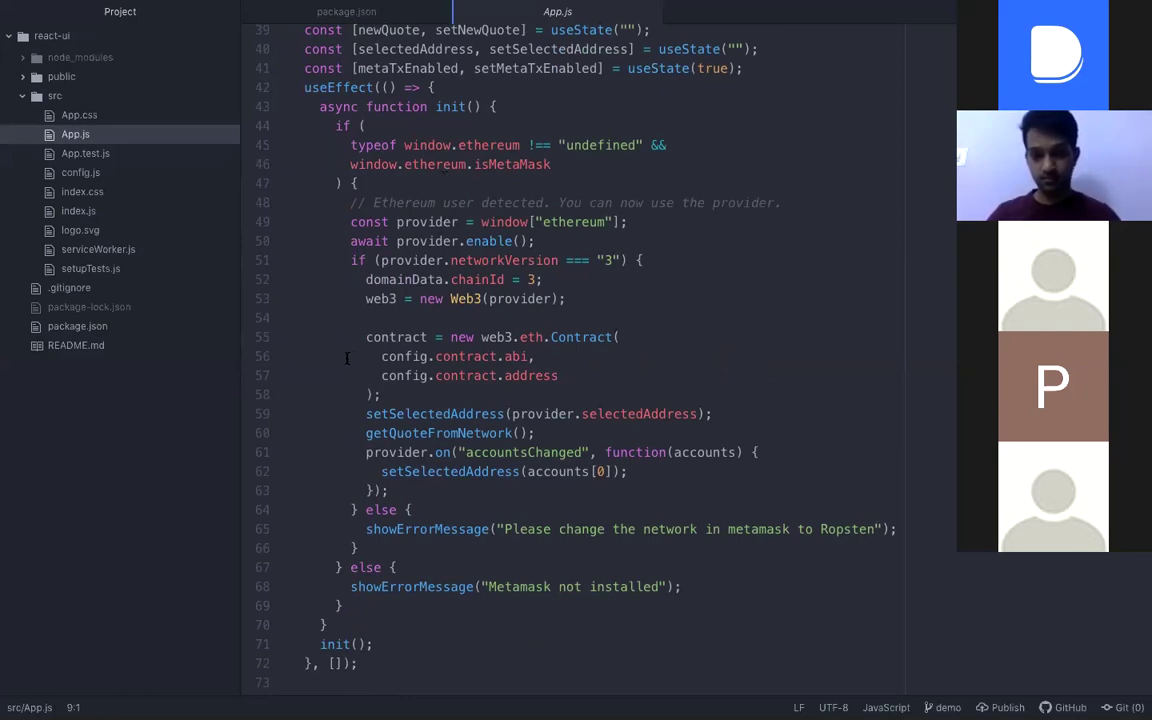
Highlight provider in the Web3 constructor call and examine the contract instantiation and account handling in init
{"action": "double_click", "coordinate": [520, 298]}
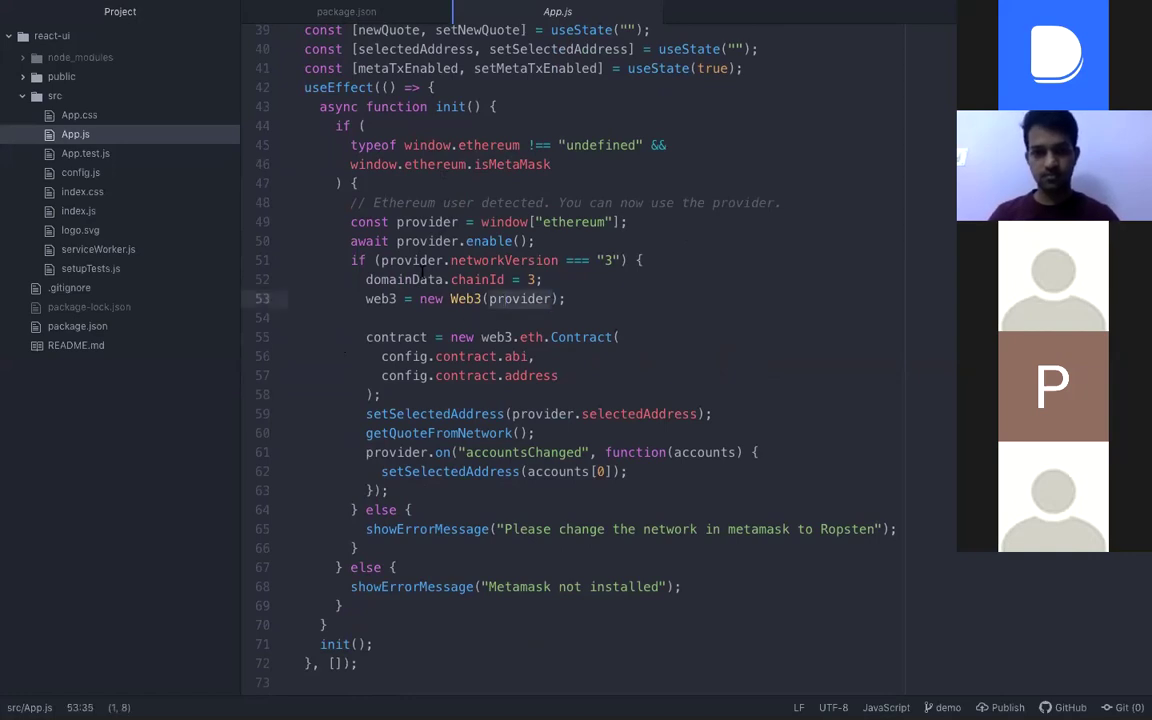
{"action": "scroll", "coordinate": [372, 303], "scroll_direction": "down", "scroll_amount": 1}
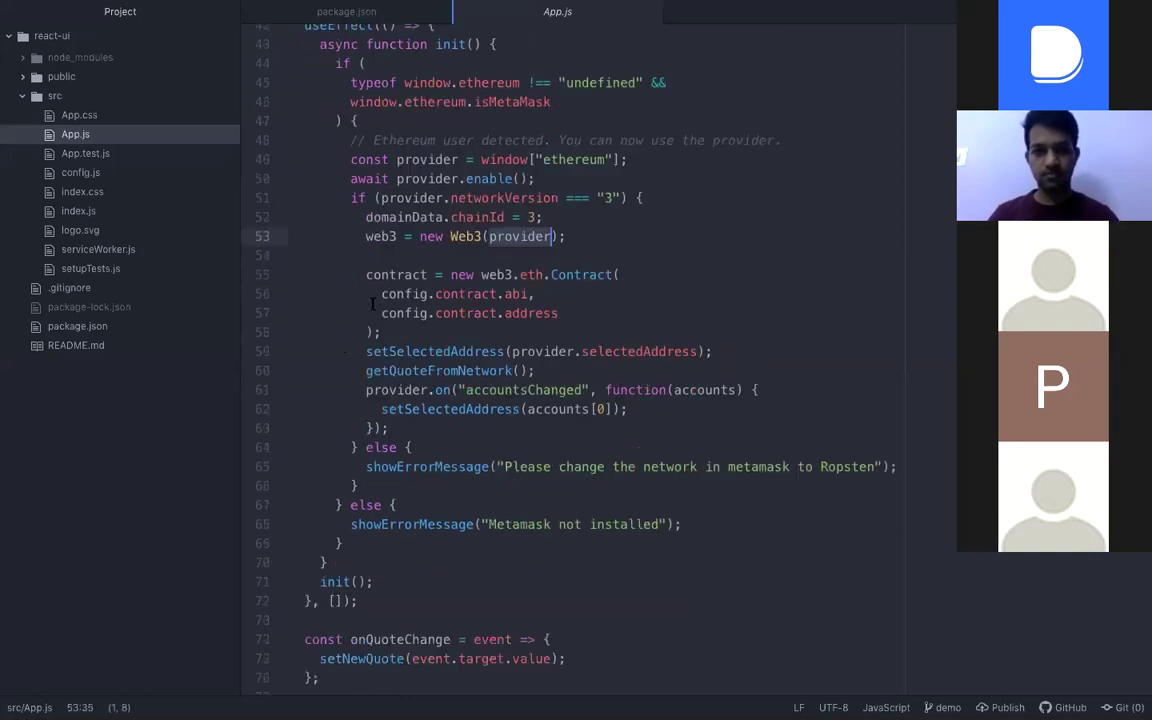
{"action": "scroll", "coordinate": [372, 303], "scroll_direction": "down", "scroll_amount": 2}
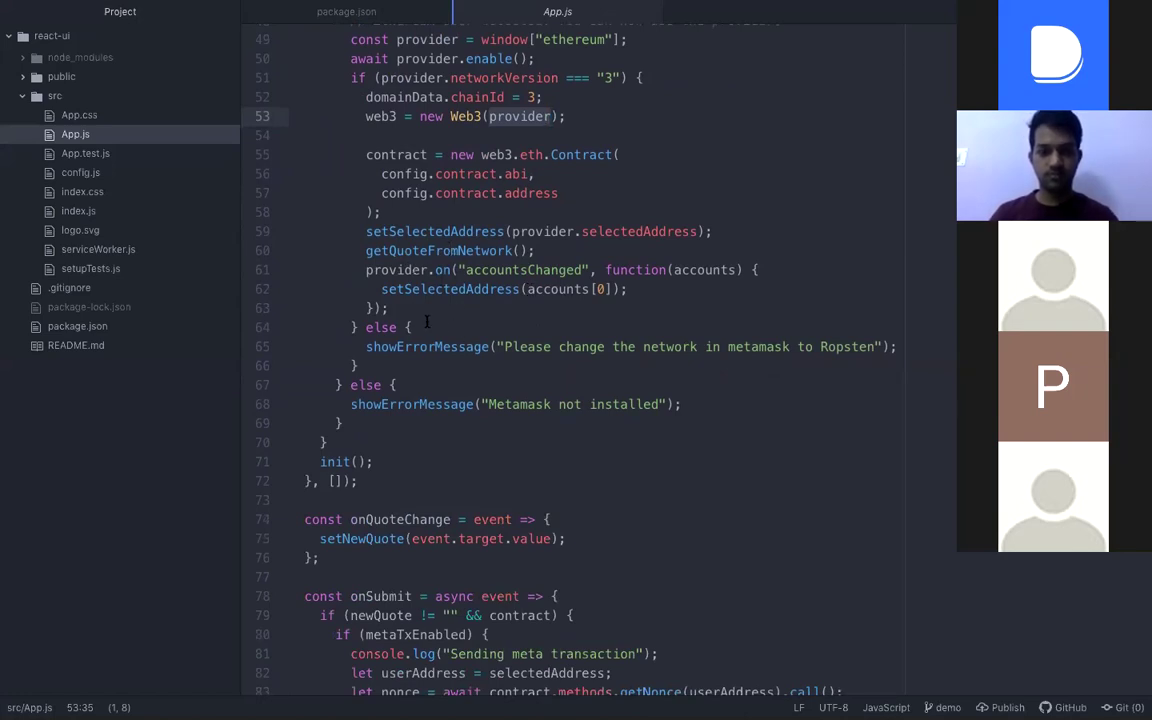
{"action": "scroll", "coordinate": [426, 320], "scroll_direction": "down", "scroll_amount": 2}
Examine onSubmit's meta-transaction code, highlighting userAddress, setQuote and lines 82–84, and read through the message and dataToSign construction
{"action": "scroll", "coordinate": [426, 320], "scroll_direction": "down", "scroll_amount": 3}
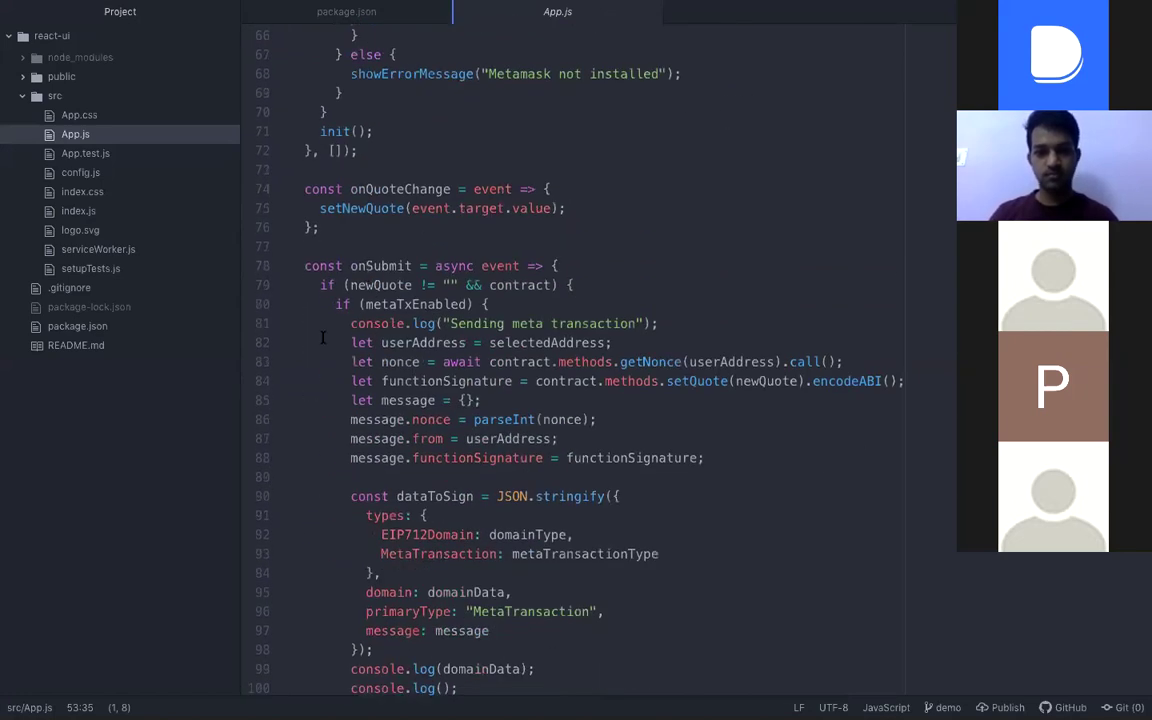
{"action": "scroll", "coordinate": [323, 338], "scroll_direction": "down", "scroll_amount": 2}
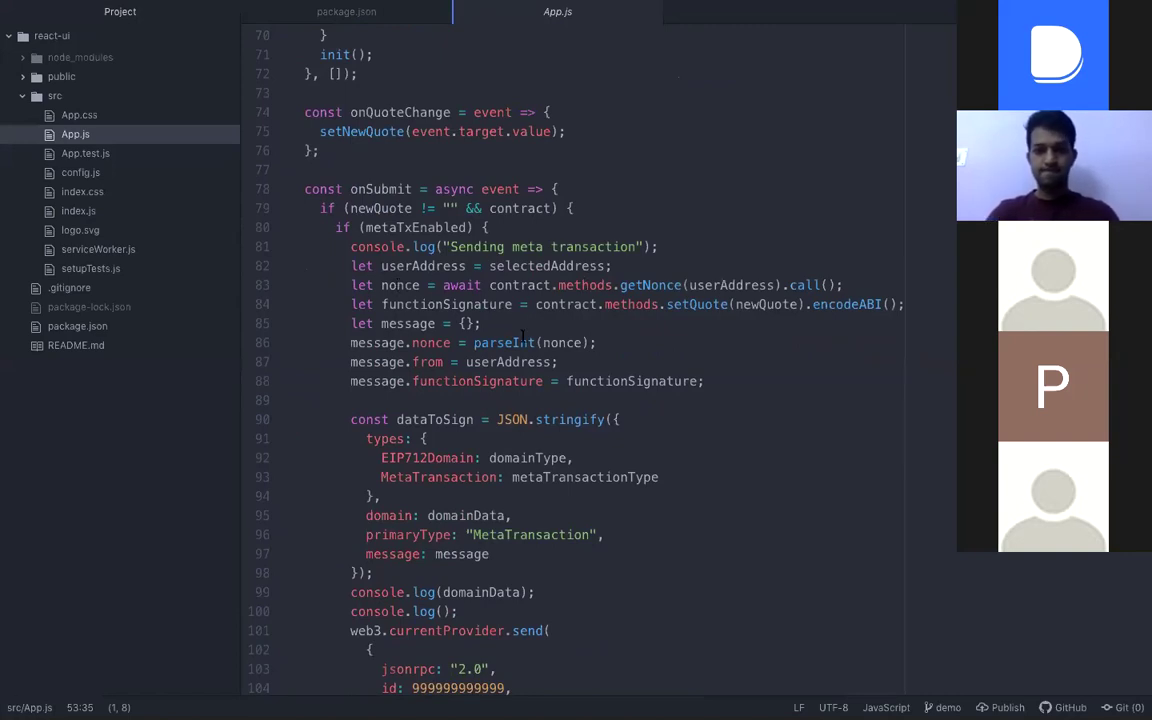
{"action": "double_click", "coordinate": [415, 265]}
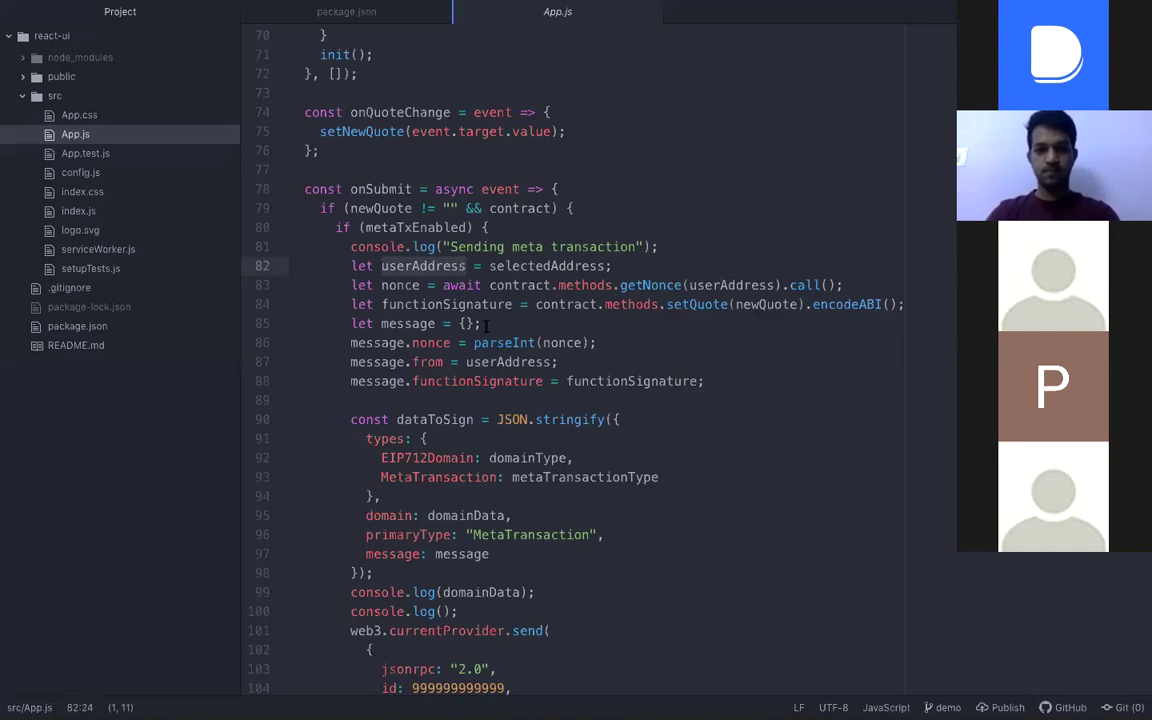
{"action": "double_click", "coordinate": [693, 304]}
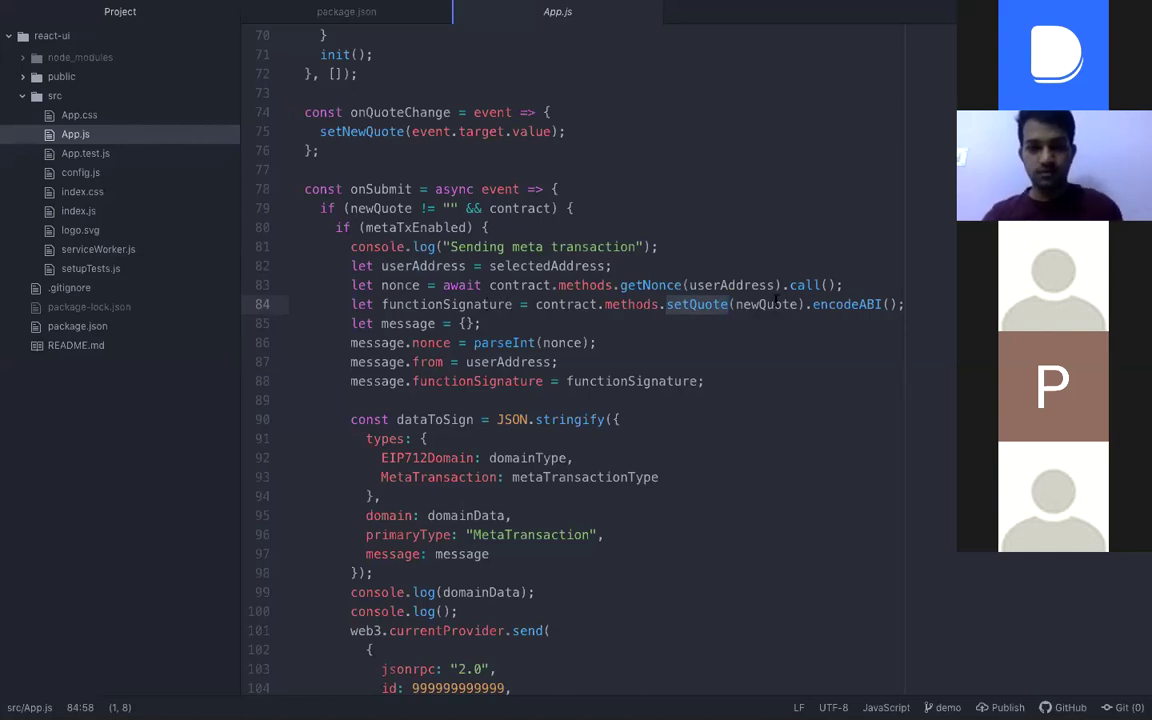
{"action": "left_click_drag", "start_coordinate": [915, 305], "coordinate": [339, 266]}
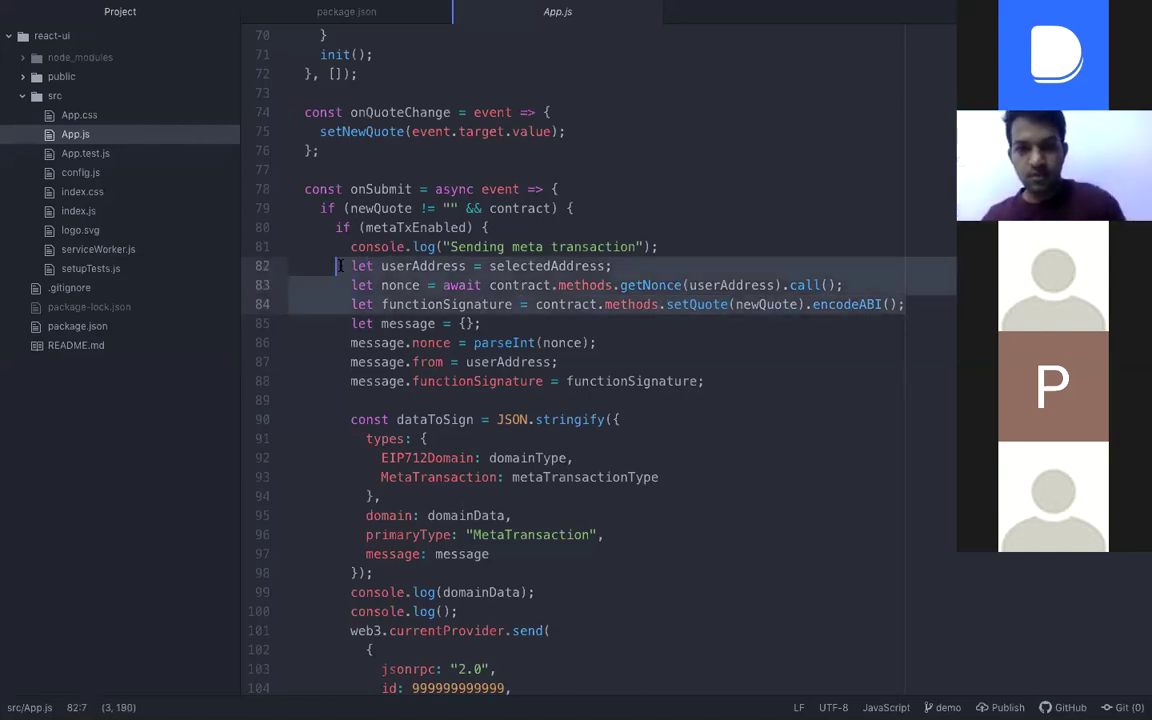
{"action": "left_click", "coordinate": [339, 266]}
{"action": "scroll", "coordinate": [339, 266], "scroll_direction": "down", "scroll_amount": 3}
{"action": "left_click", "coordinate": [334, 334]}
{"action": "scroll", "coordinate": [464, 295], "scroll_direction": "up", "scroll_amount": 2}
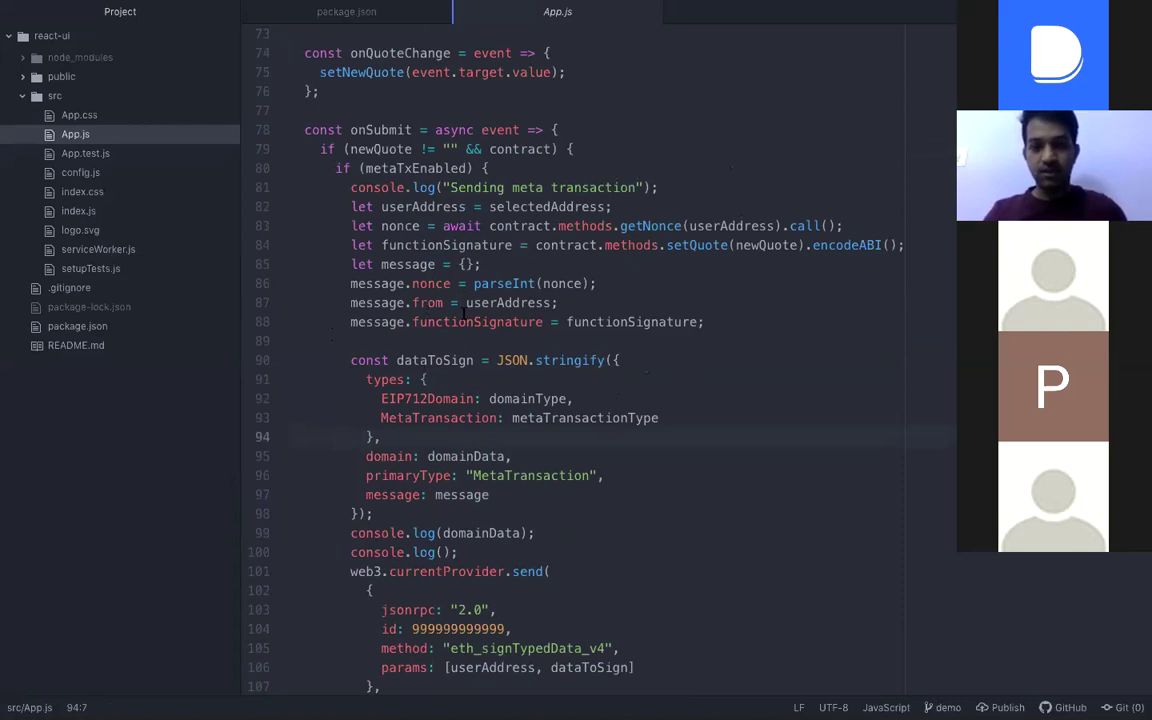
Highlight setQuote on line 84 and read through onSubmit's eth_signTypedData_v4 request and its signature callback
{"action": "scroll", "coordinate": [418, 281], "scroll_direction": "up", "scroll_amount": 3}
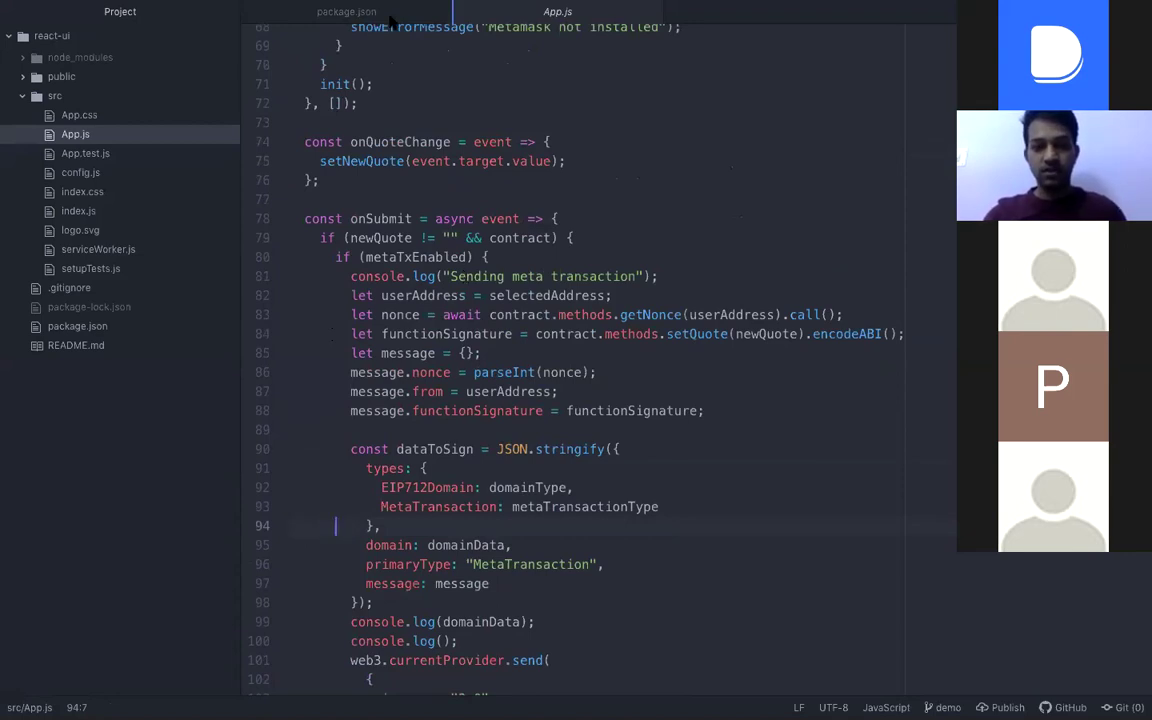
{"action": "left_click", "coordinate": [347, 340]}
{"action": "double_click", "coordinate": [697, 334]}
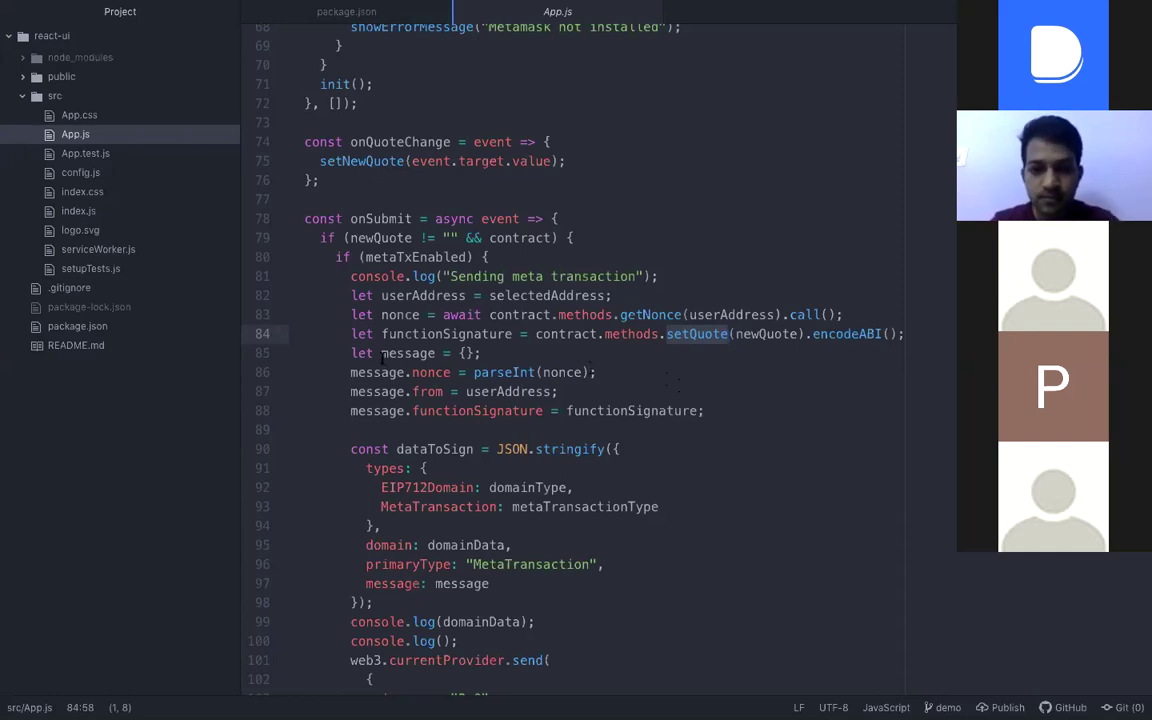
{"action": "scroll", "coordinate": [427, 297], "scroll_direction": "down", "scroll_amount": 4}
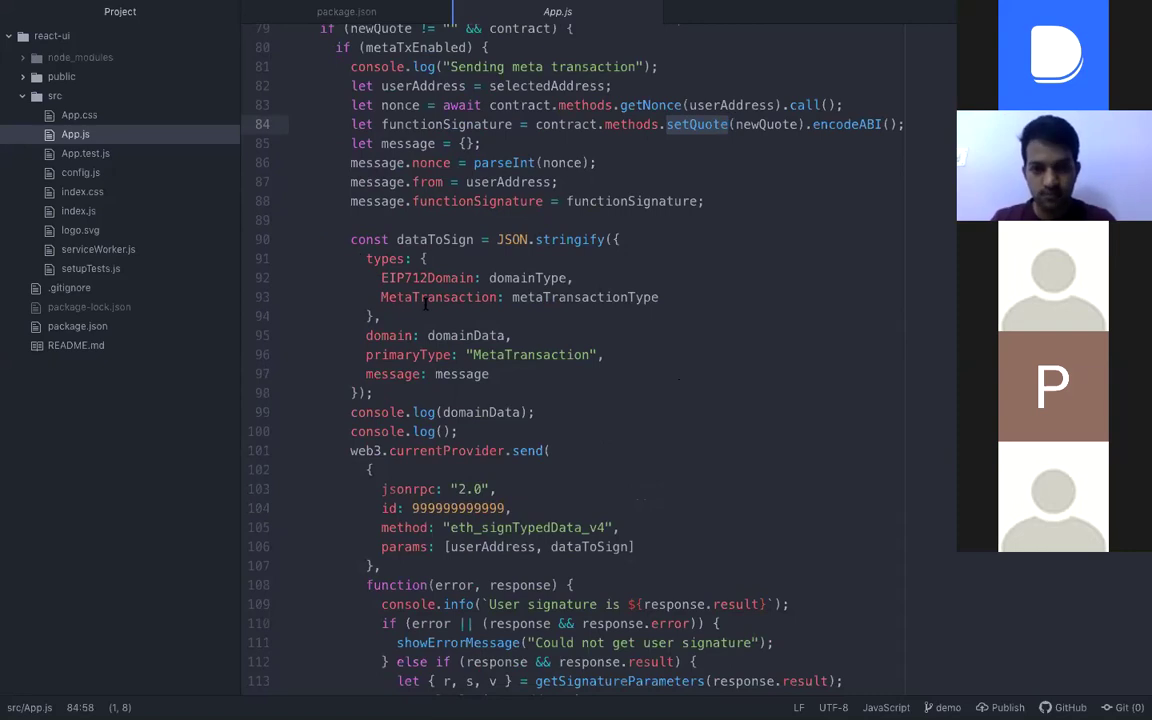
{"action": "scroll", "coordinate": [362, 259], "scroll_direction": "down", "scroll_amount": 4}
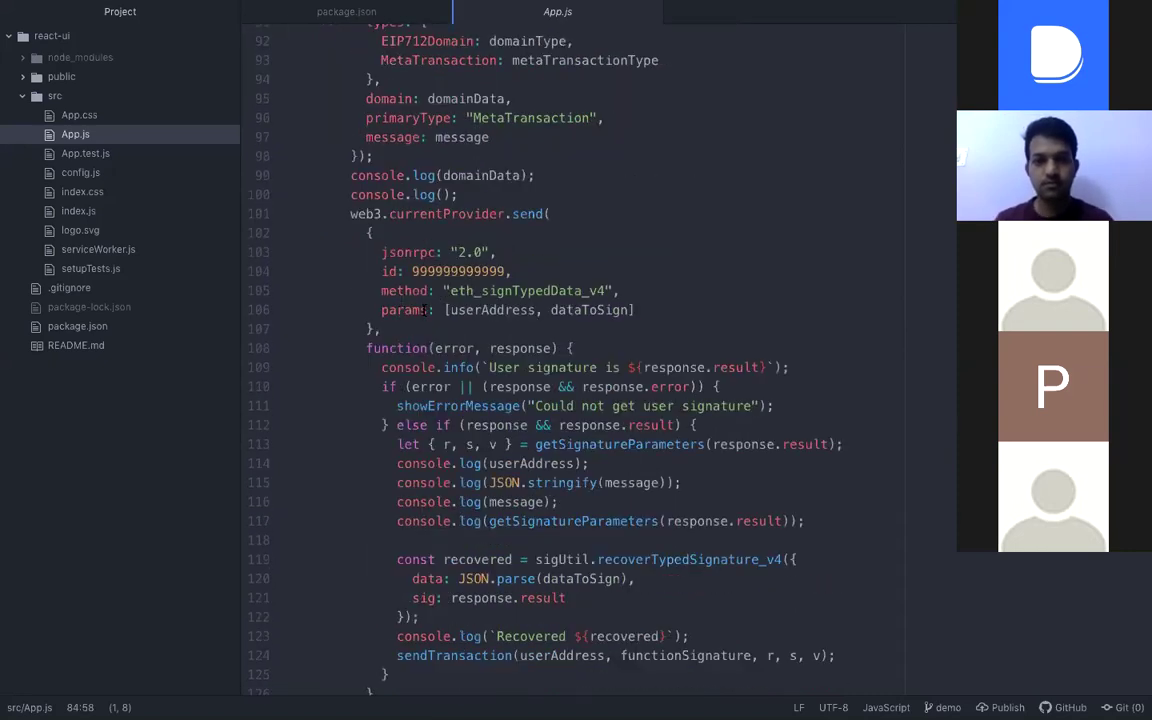
{"action": "scroll", "coordinate": [427, 310], "scroll_direction": "down", "scroll_amount": 2}
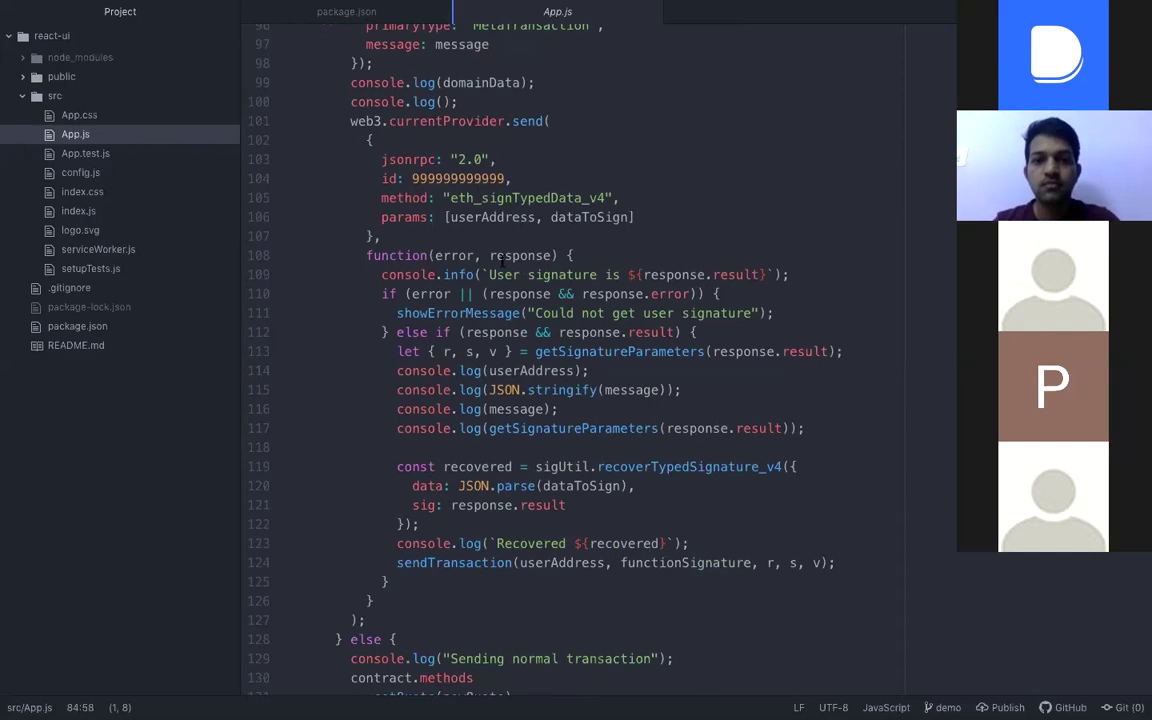
{"action": "scroll", "coordinate": [452, 329], "scroll_direction": "down", "scroll_amount": 2}
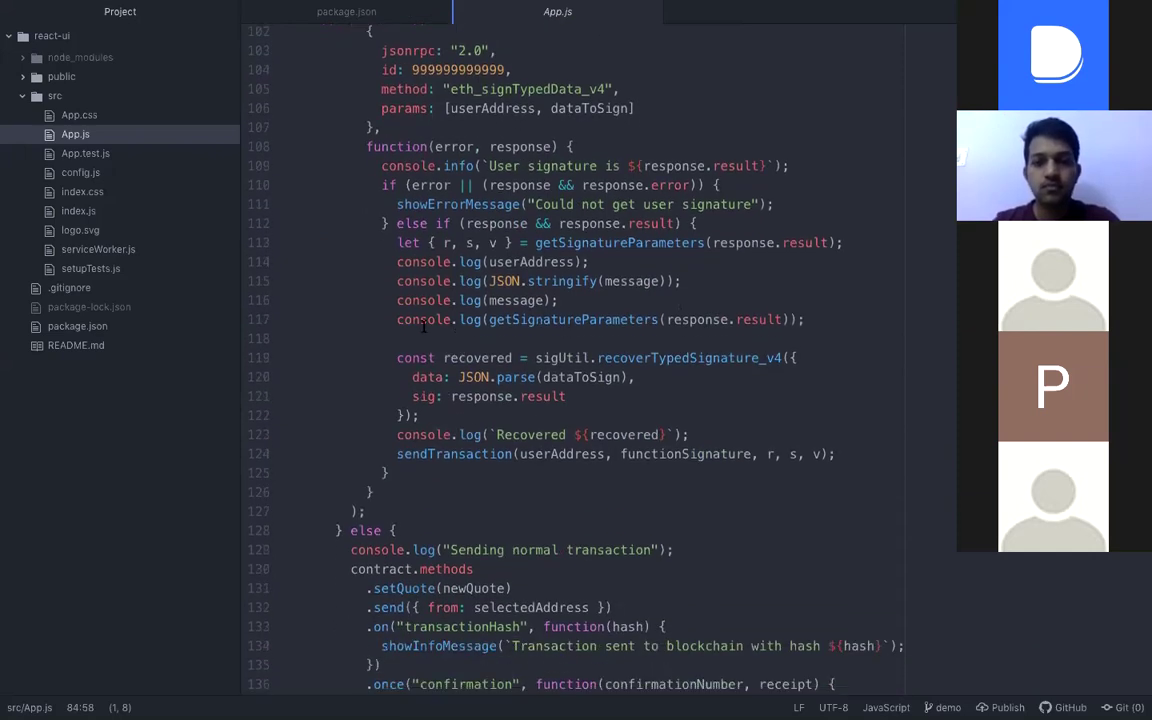
{"action": "scroll", "coordinate": [405, 297], "scroll_direction": "down", "scroll_amount": 2}
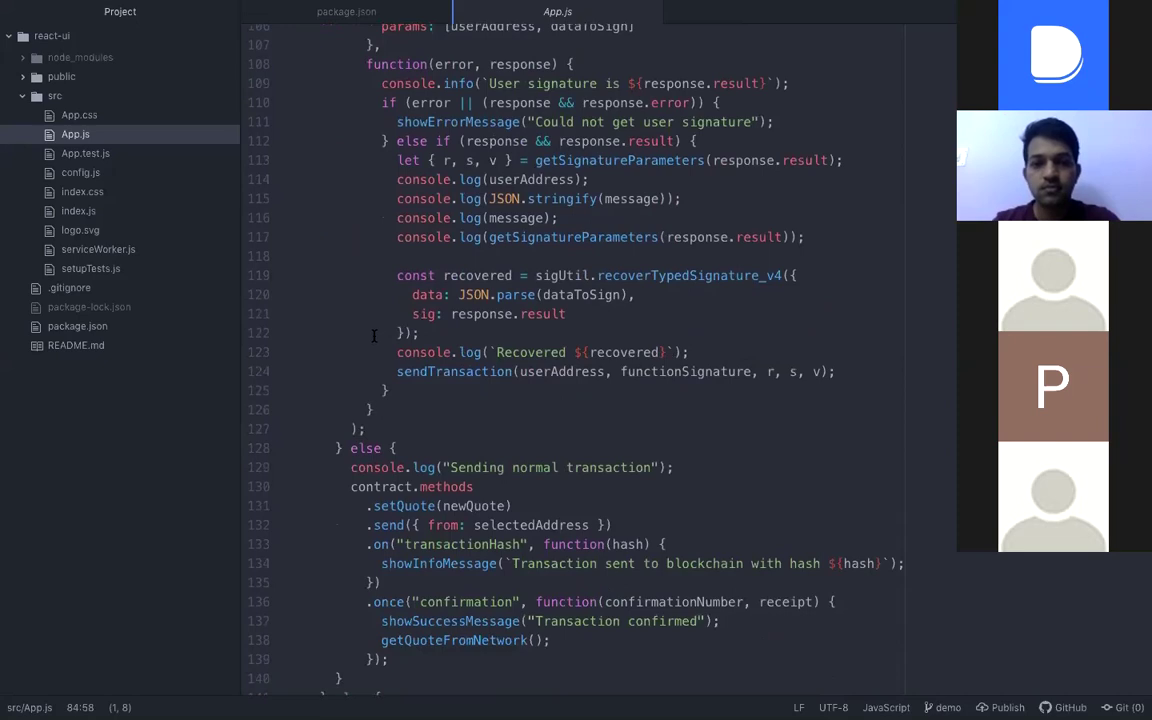
Highlight the functionSignature, userAddress and r, s, v arguments of the sendTransaction call on line 124
{"action": "scroll", "coordinate": [373, 335], "scroll_direction": "down", "scroll_amount": 3}
{"action": "left_click_drag", "start_coordinate": [621, 219], "coordinate": [752, 219]}
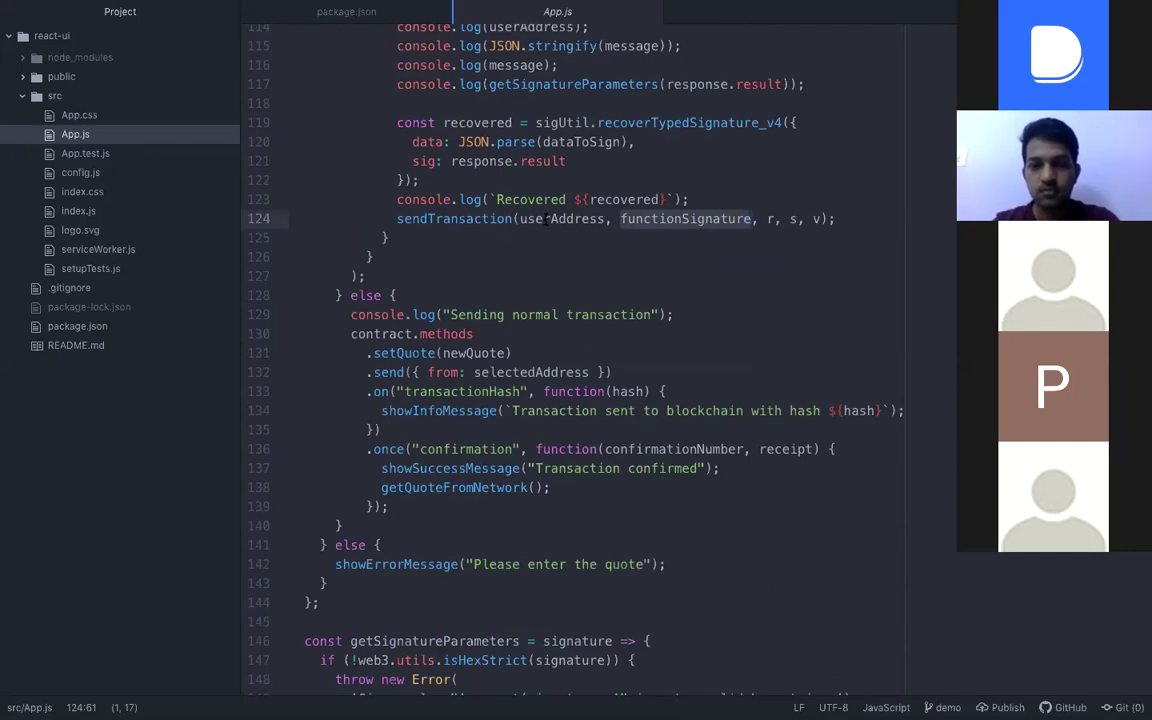
{"action": "left_click_drag", "start_coordinate": [519, 219], "coordinate": [604, 219]}
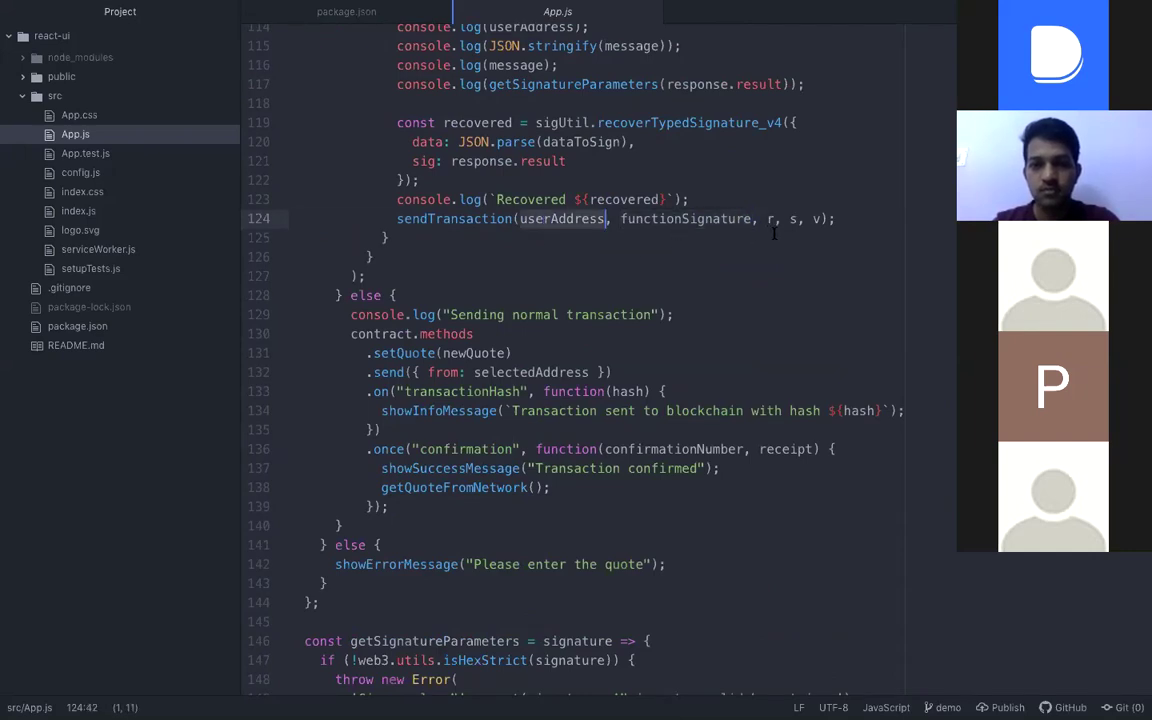
{"action": "left_click_drag", "start_coordinate": [767, 219], "coordinate": [830, 219]}
{"action": "left_click", "coordinate": [400, 237]}
Highlight the whole getSignatureParameters function on lines 146–162
{"action": "scroll", "coordinate": [500, 248], "scroll_direction": "down", "scroll_amount": 4}
{"action": "scroll", "coordinate": [500, 248], "scroll_direction": "down", "scroll_amount": 3}
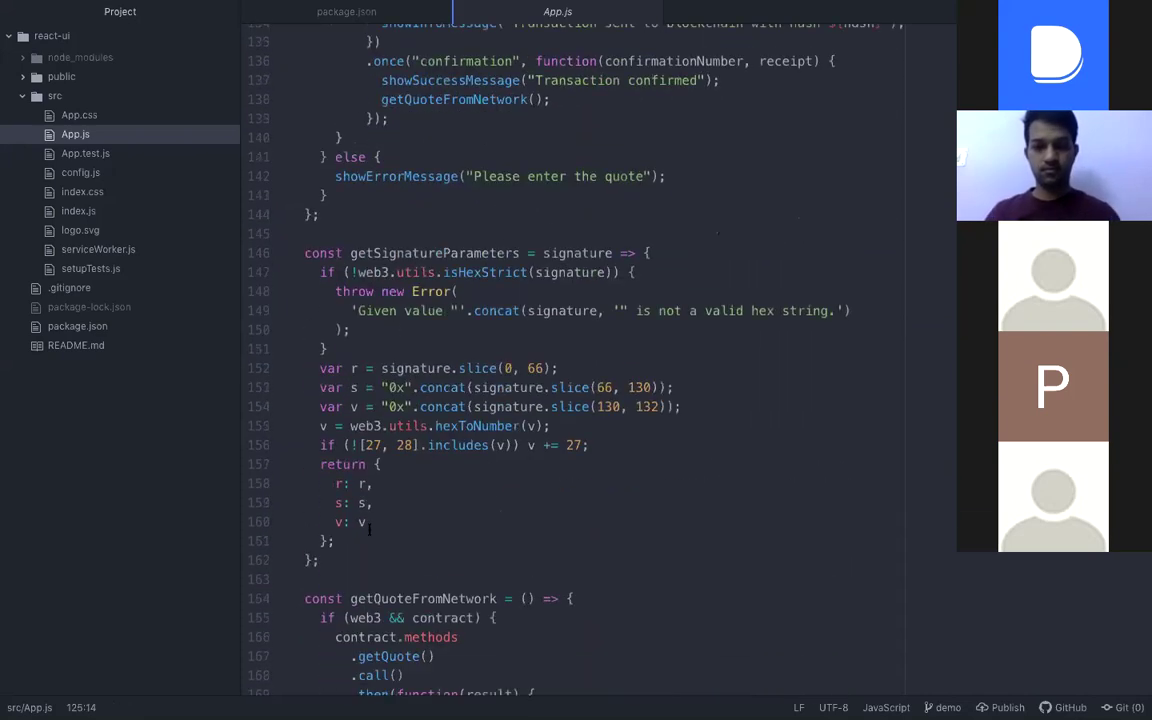
{"action": "left_click_drag", "start_coordinate": [329, 566], "coordinate": [308, 253]}
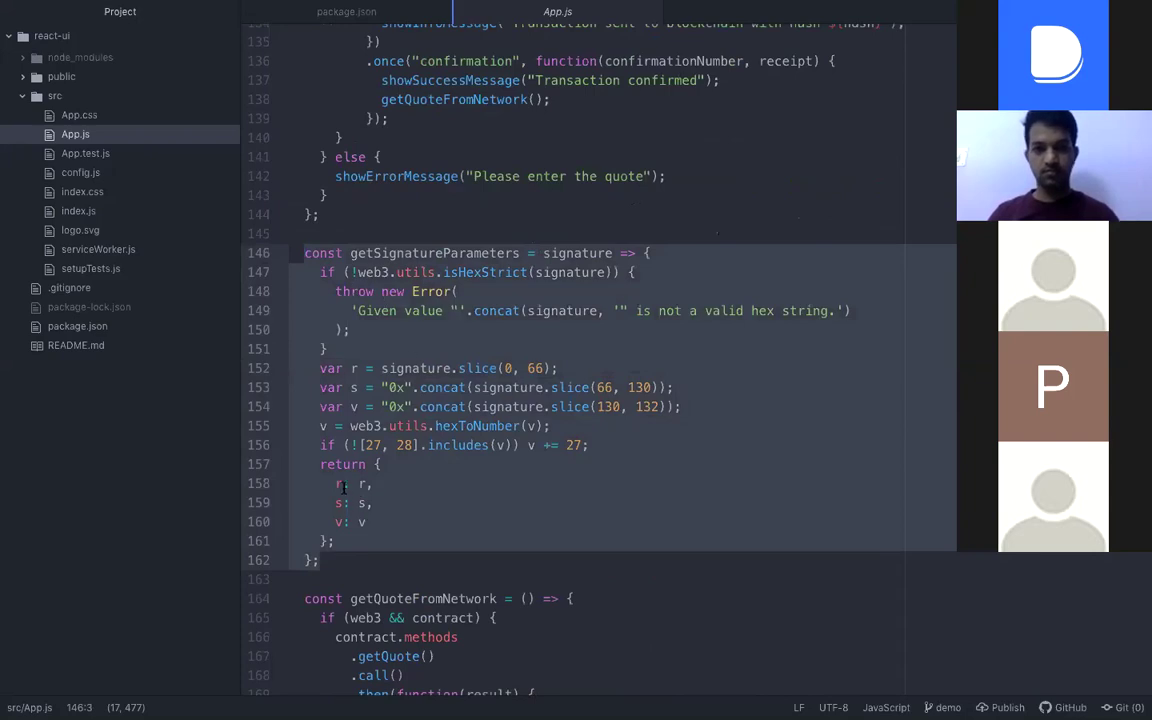
{"action": "left_click", "coordinate": [420, 487]}
Read through getQuoteFromNetwork, the notification helpers and the sendTransaction function, and return to the imports at the start of App.js
{"action": "scroll", "coordinate": [422, 489], "scroll_direction": "down", "scroll_amount": 4}
{"action": "scroll", "coordinate": [405, 460], "scroll_direction": "down", "scroll_amount": 2}
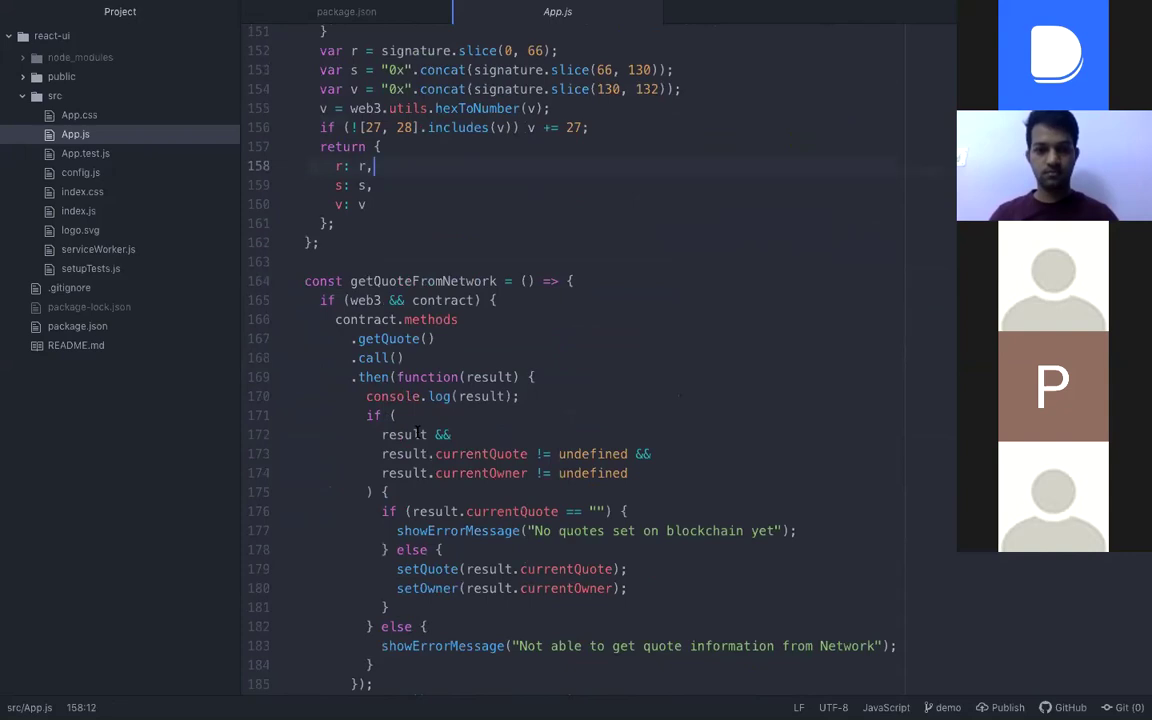
{"action": "scroll", "coordinate": [380, 240], "scroll_direction": "down", "scroll_amount": 3}
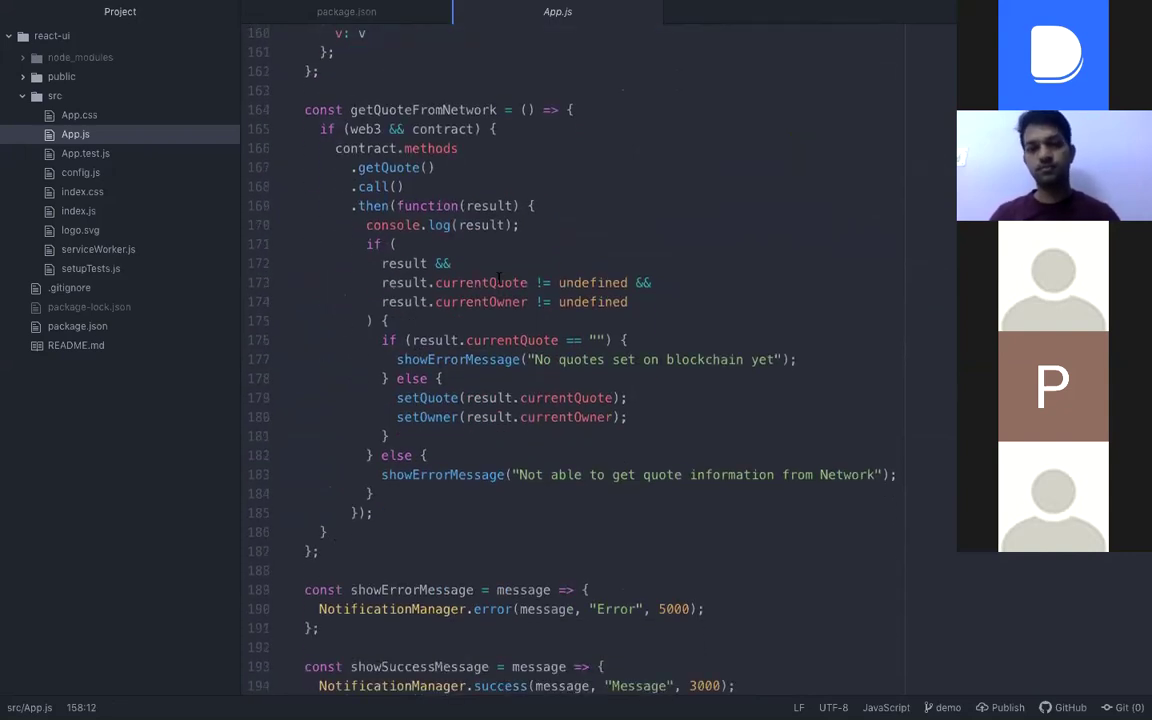
{"action": "scroll", "coordinate": [495, 282], "scroll_direction": "down", "scroll_amount": 9}
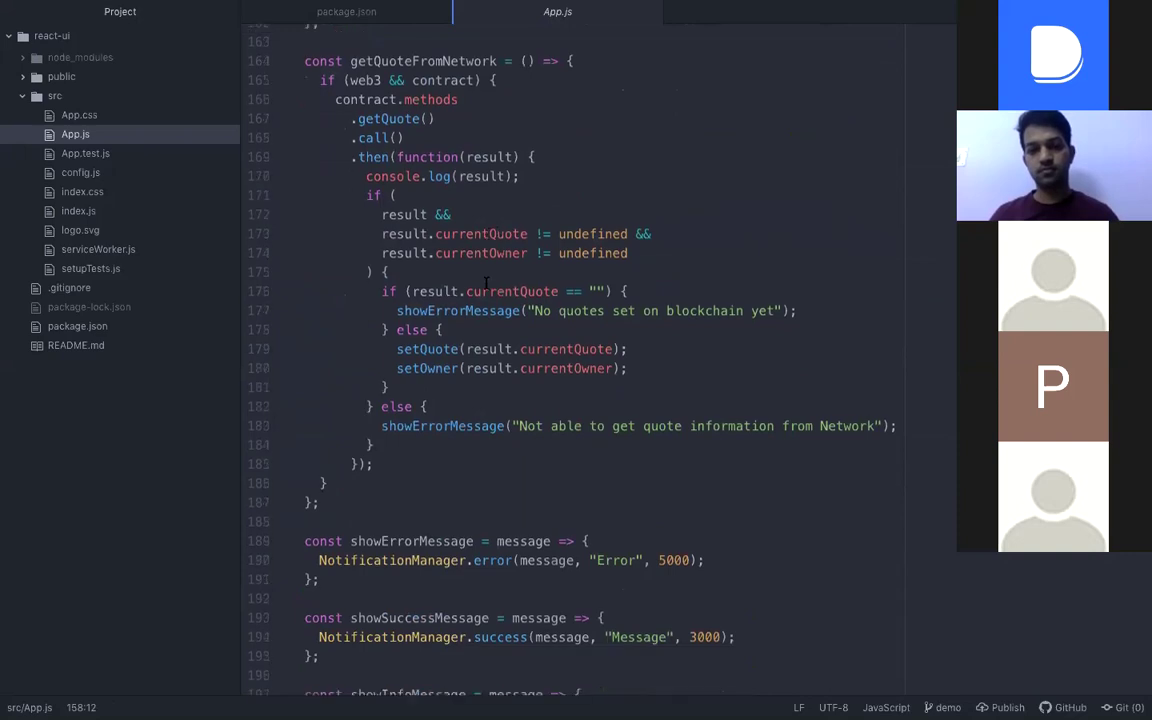
{"action": "scroll", "coordinate": [487, 283], "scroll_direction": "down", "scroll_amount": 4}
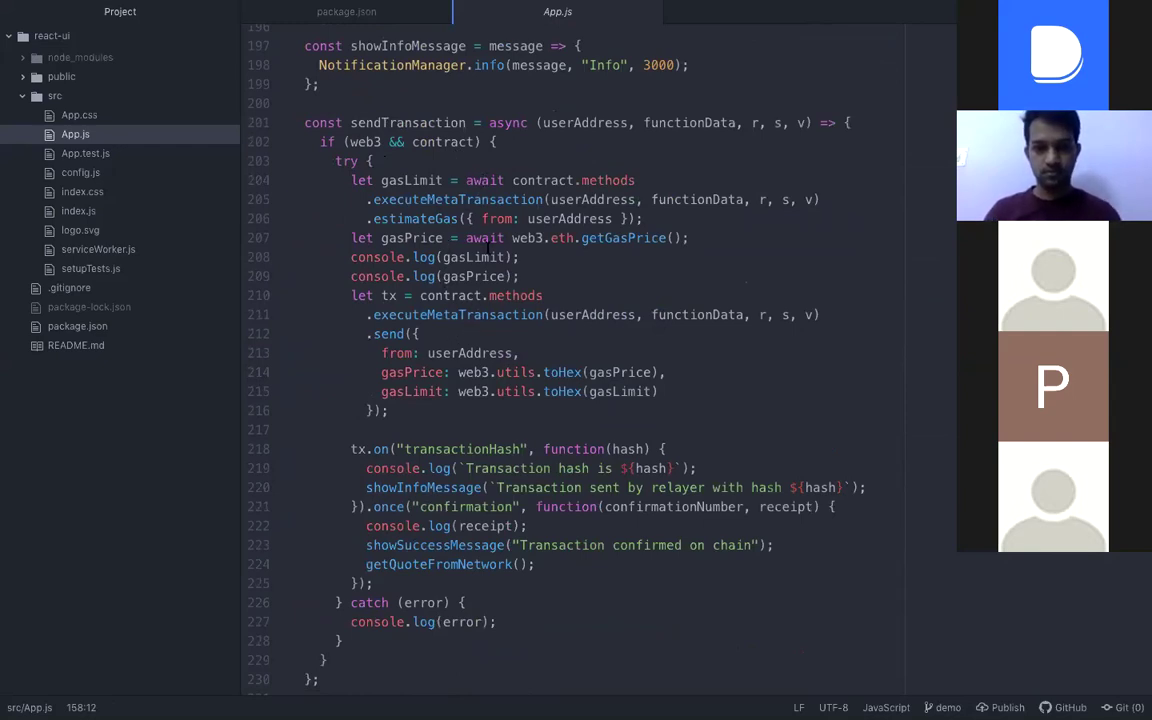
{"action": "scroll", "coordinate": [457, 217], "scroll_direction": "up", "scroll_amount": 20}
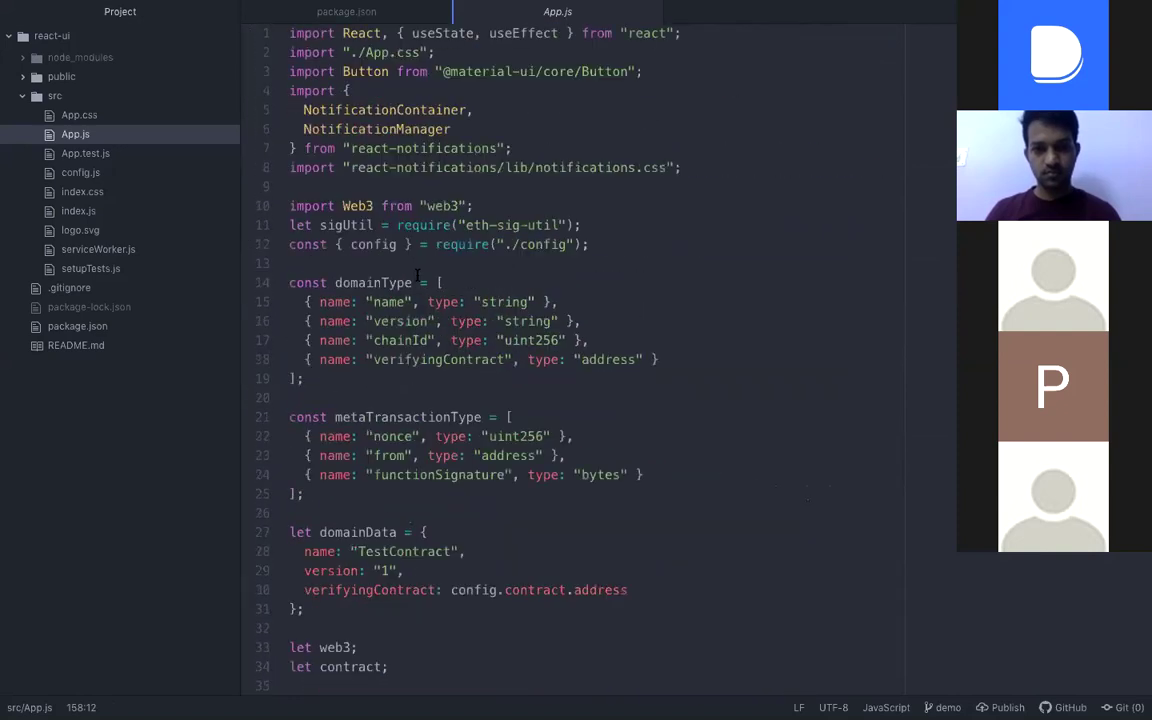
Switch to Chrome, open the Biconomy SDK (Mexa) page in the Biconomy docs and copy its npm install command
{"action": "key", "text": "ctrl+Up"}
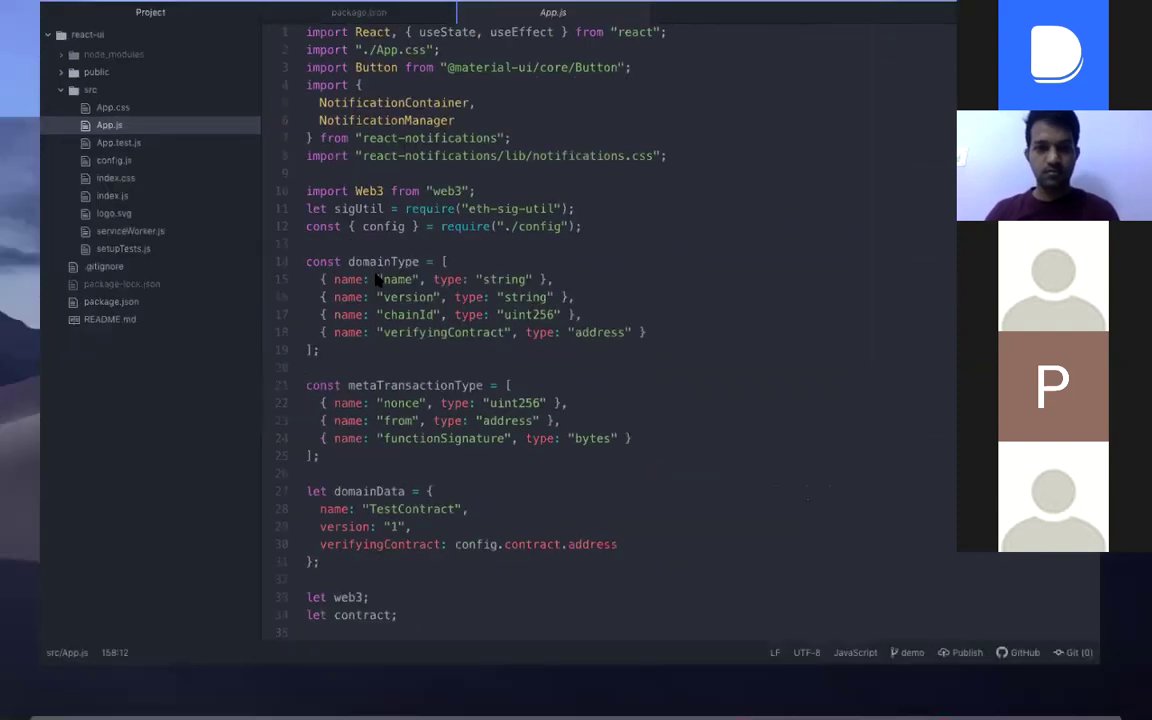
{"action": "left_click", "coordinate": [593, 65]}
{"action": "left_click", "coordinate": [136, 19]}
{"action": "left_click", "coordinate": [52, 22]}
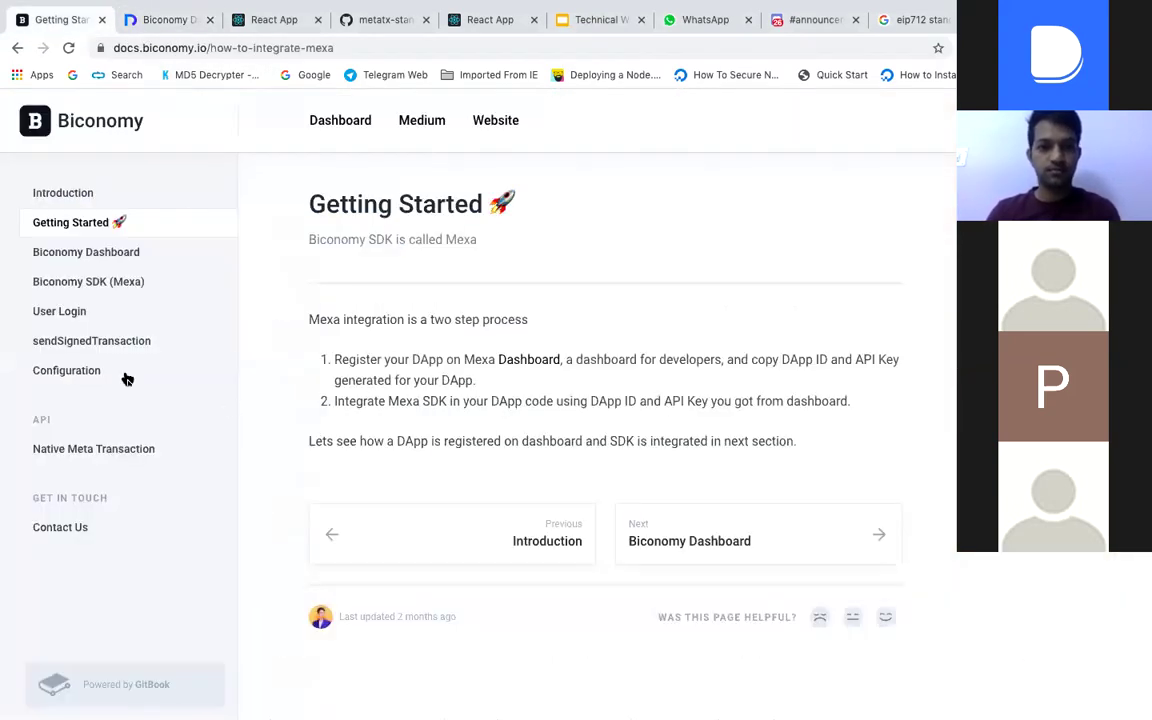
{"action": "left_click", "coordinate": [95, 283]}
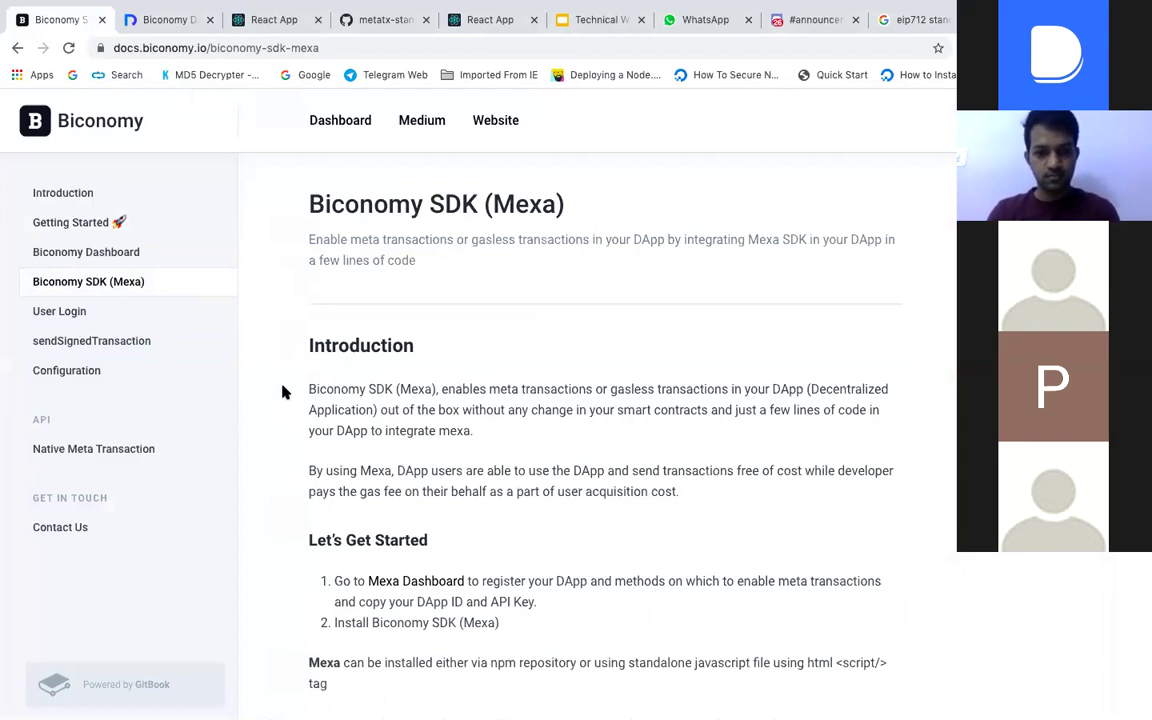
{"action": "scroll", "coordinate": [288, 451], "scroll_direction": "down", "scroll_amount": 5}
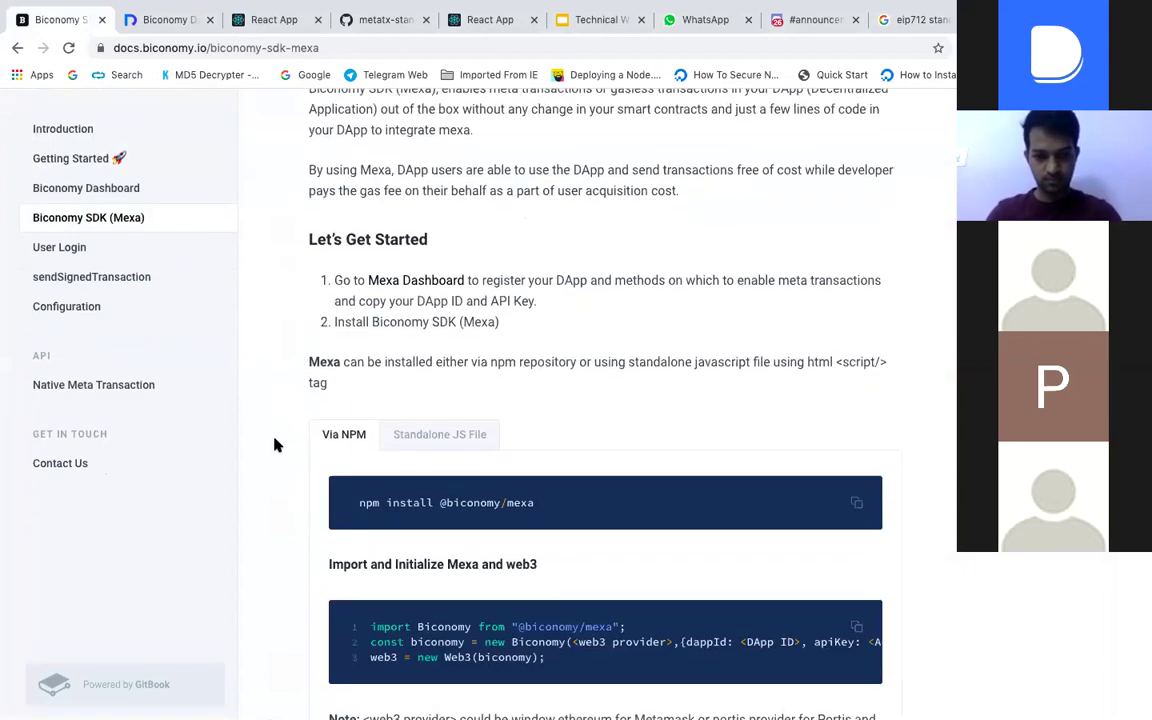
{"action": "scroll", "coordinate": [277, 445], "scroll_direction": "down", "scroll_amount": 3}
{"action": "left_click", "coordinate": [856, 334]}
Switch to Terminal and stop the running React development server
{"action": "key", "text": "ctrl+Up"}
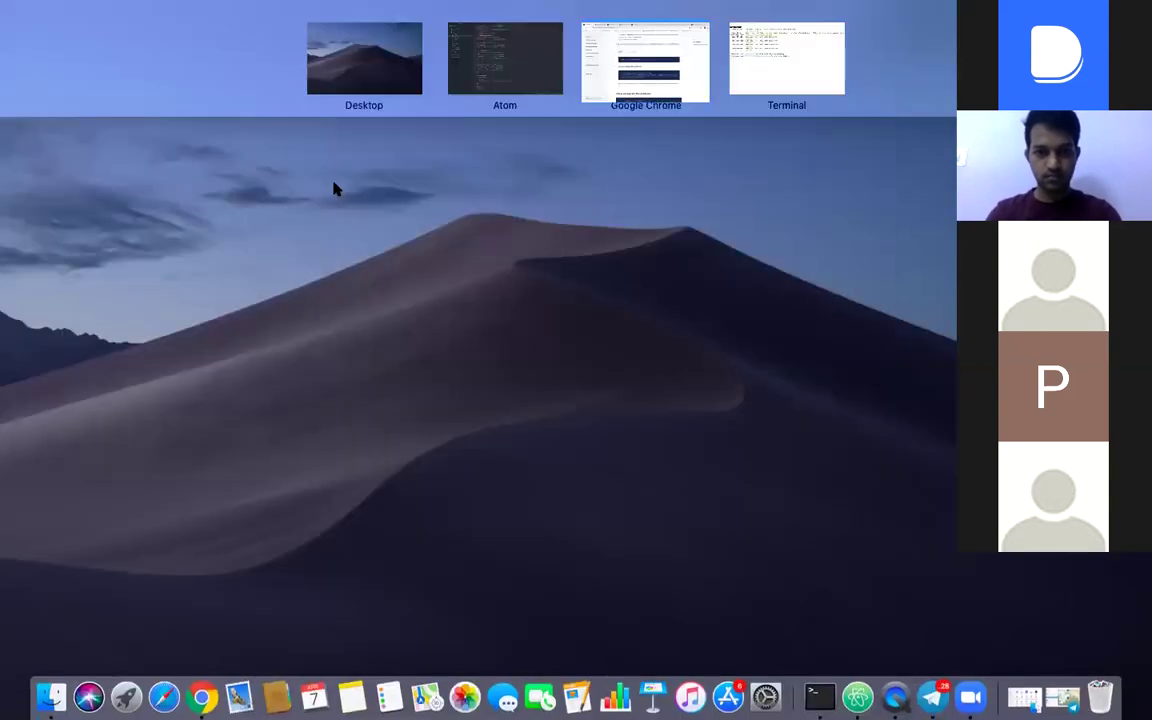
{"action": "left_click", "coordinate": [763, 119]}
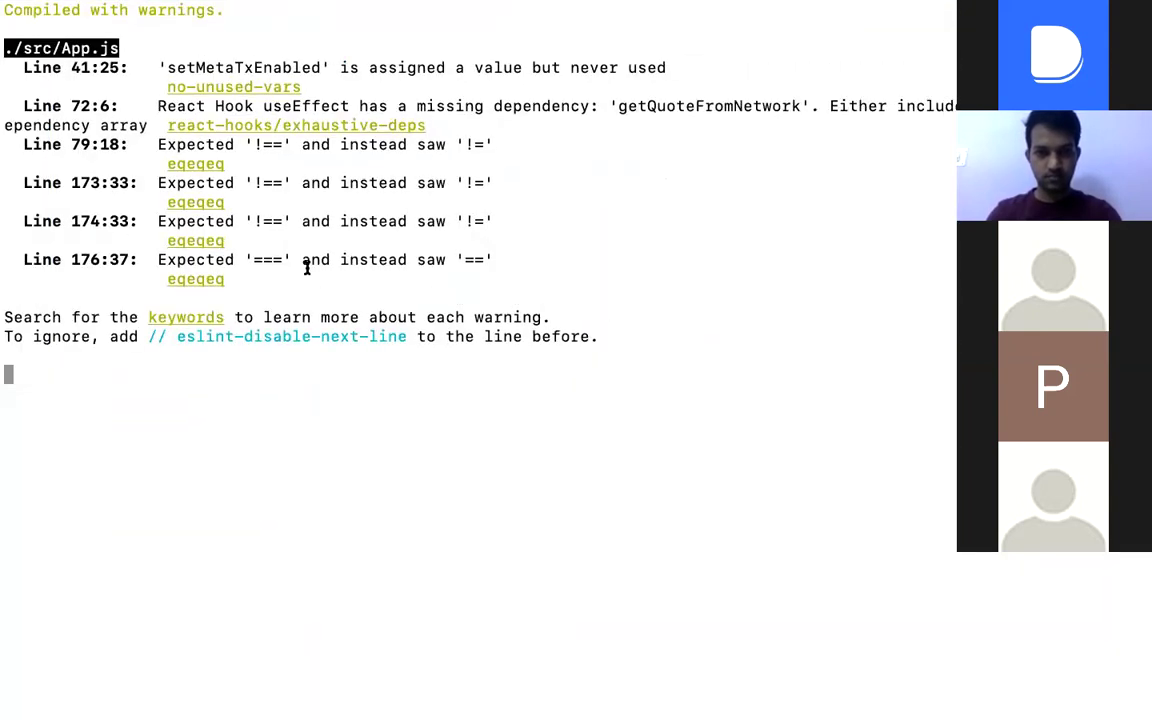
{"action": "key", "text": "ctrl+c"}
{"action": "key", "text": "Return"}
{"action": "key", "text": "Return"}
{"action": "key", "text": "Return"}
{"action": "type", "text": "npm"}
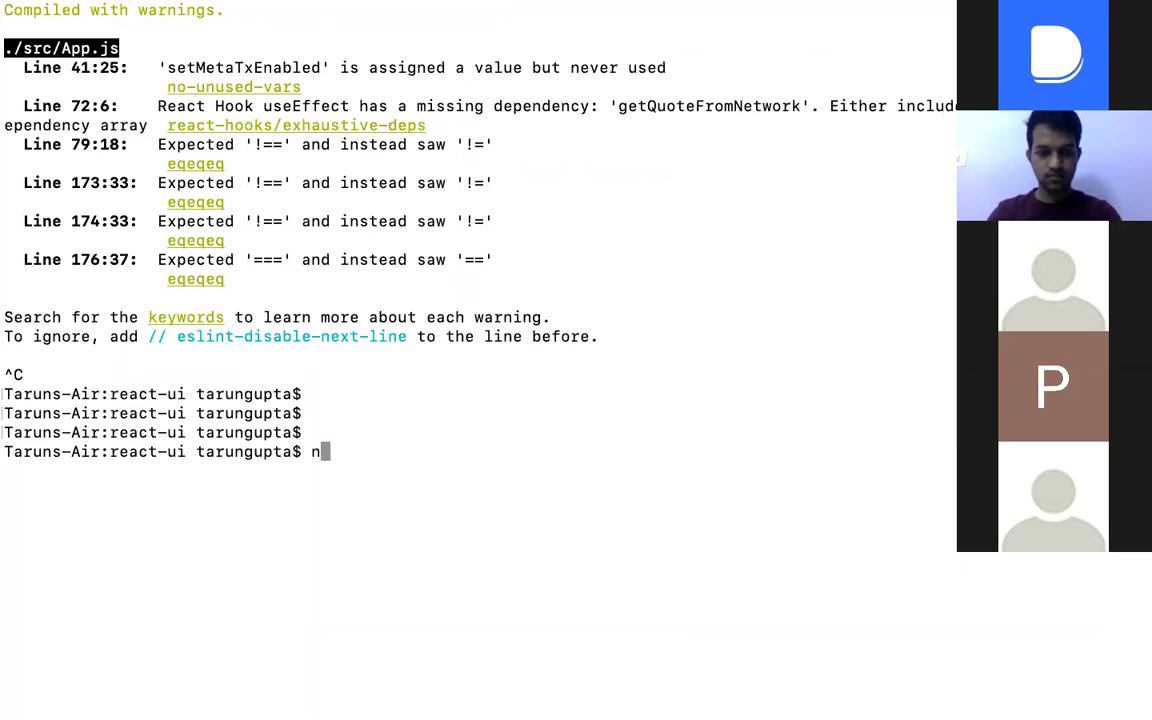
{"action": "key", "text": "BackSpace"}
{"action": "key", "text": "BackSpace"}
{"action": "key", "text": "BackSpace"}
{"action": "key", "text": "super+v"}
{"action": "type", "text": "--save"}
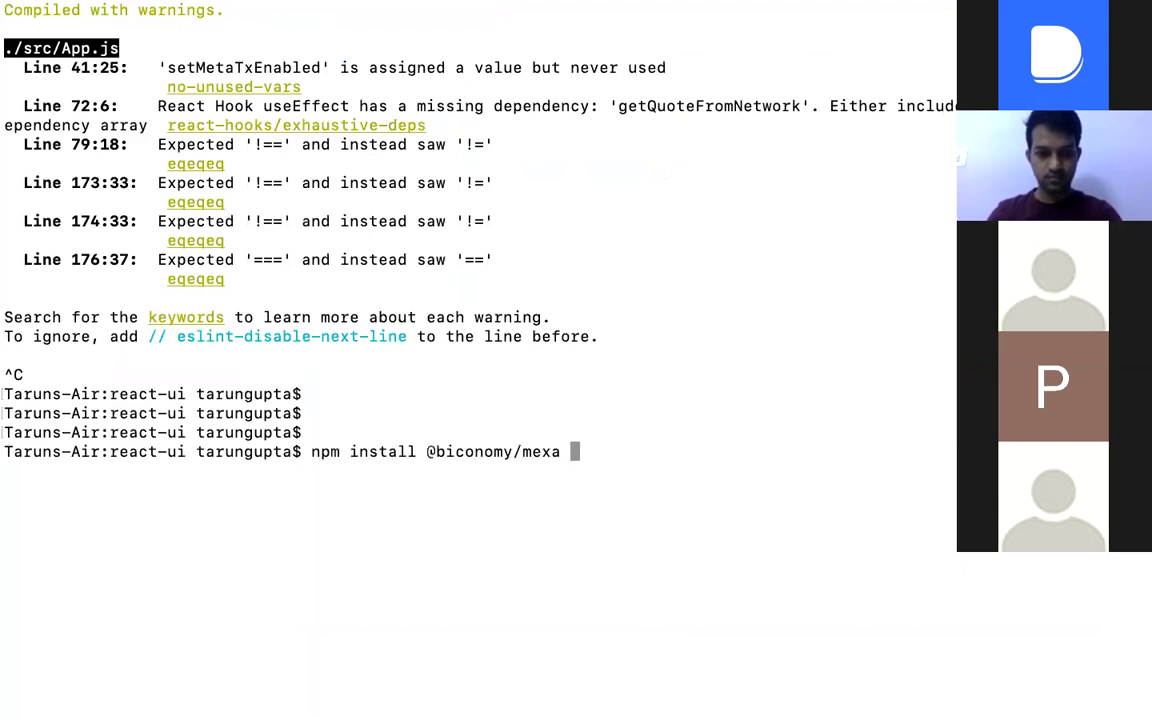
{"action": "key", "text": "Return"}
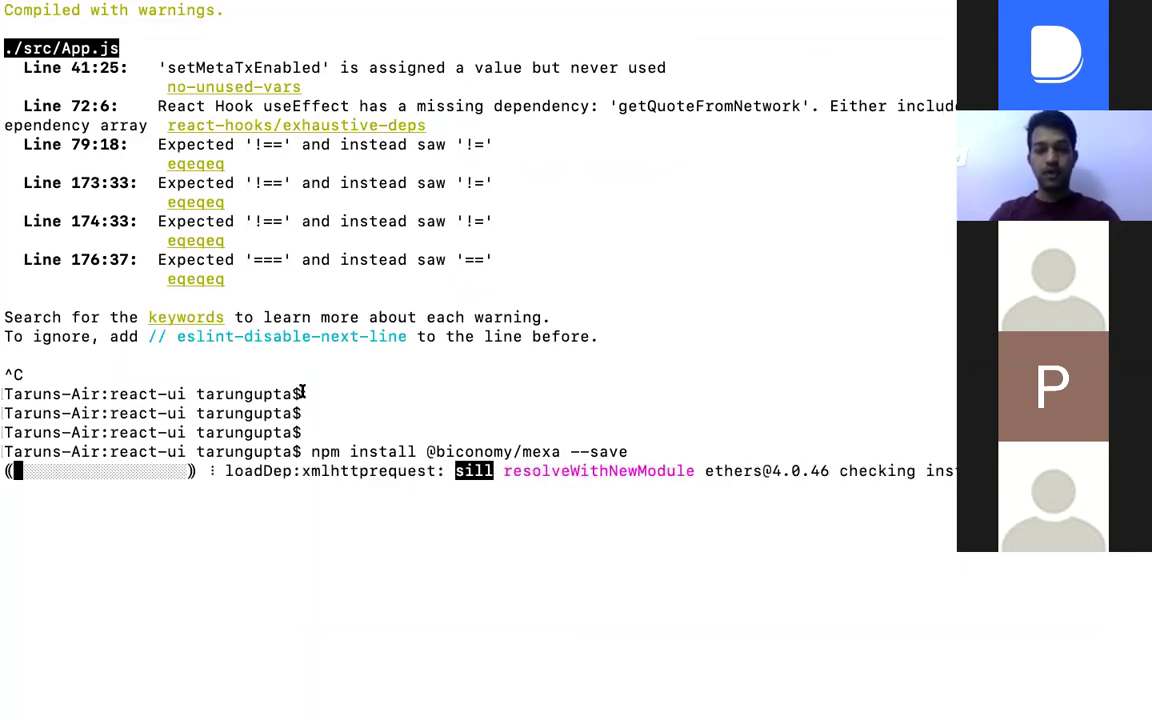
In Chrome, compare the docs' Standalone JS File and Via NPM instructions, and check the Mexa installation in Terminal
{"action": "key", "text": "ctrl+Up"}
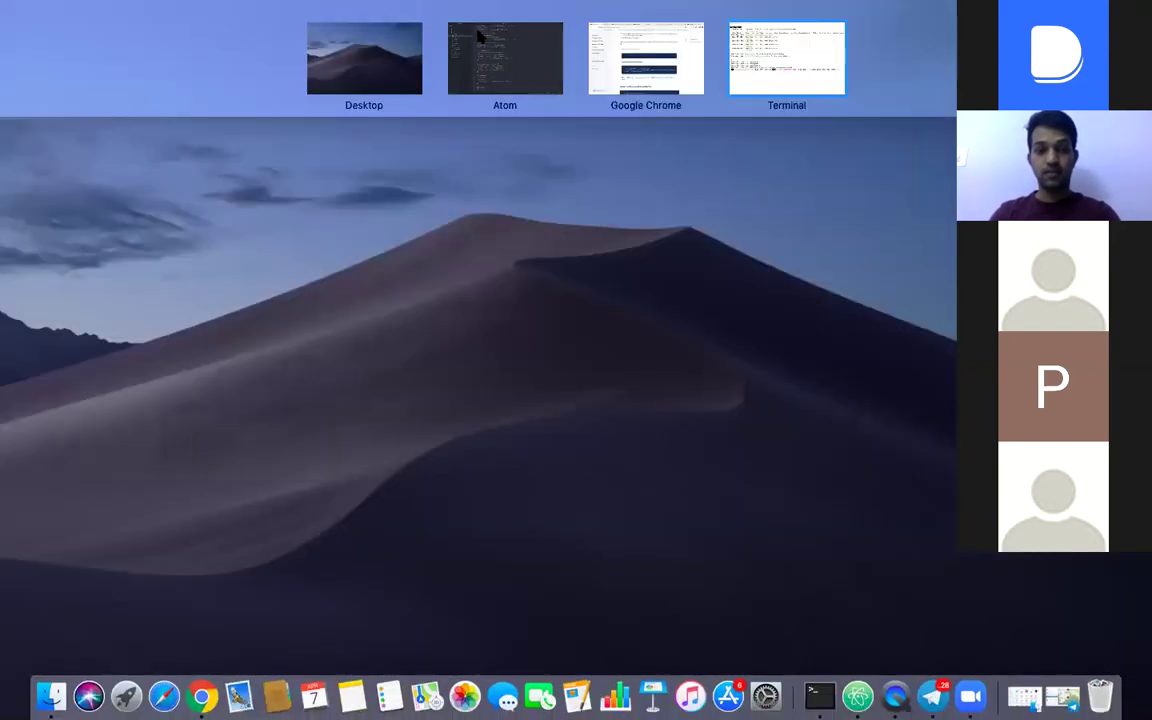
{"action": "left_click", "coordinate": [594, 57]}
{"action": "left_click", "coordinate": [440, 268]}
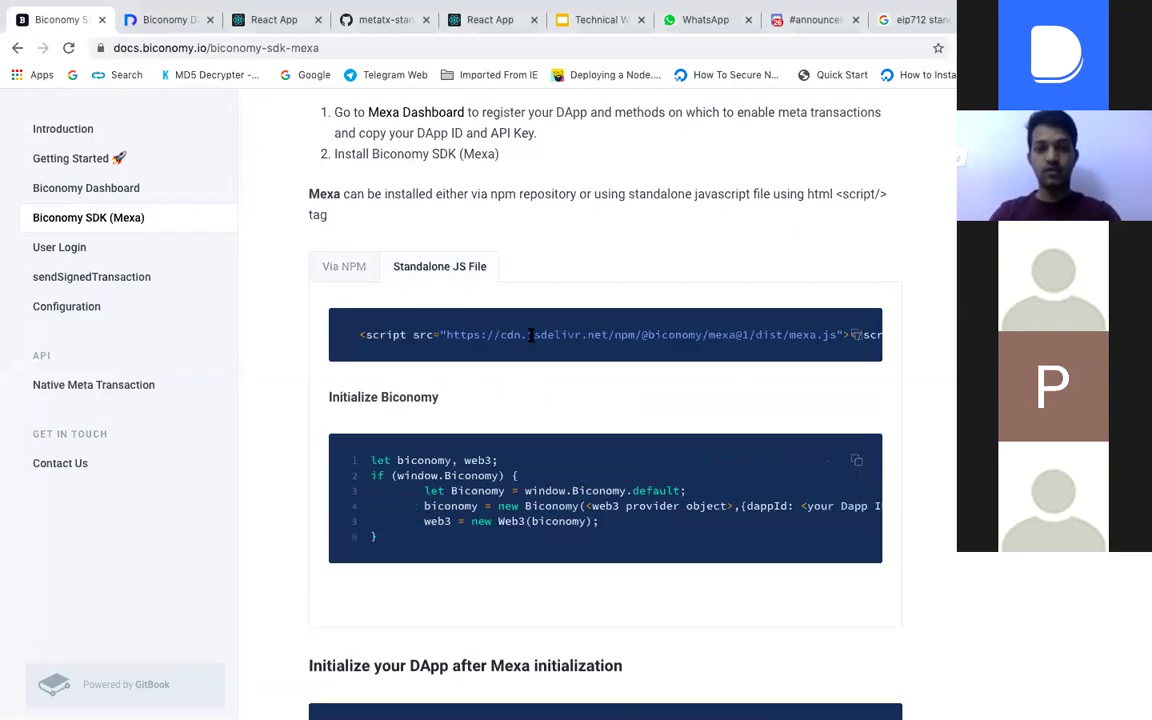
{"action": "scroll", "coordinate": [510, 336], "scroll_direction": "right", "scroll_amount": 1}
{"action": "scroll", "coordinate": [510, 336], "scroll_direction": "left", "scroll_amount": 1}
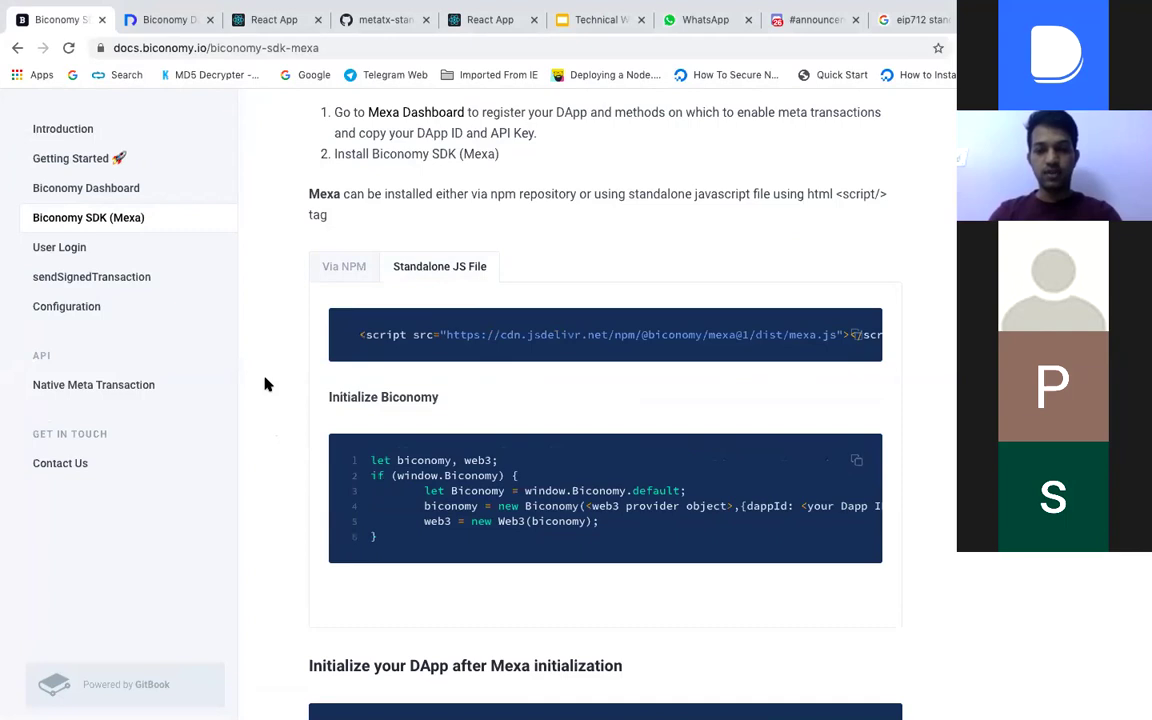
{"action": "left_click", "coordinate": [332, 266]}
{"action": "left_click", "coordinate": [403, 270]}
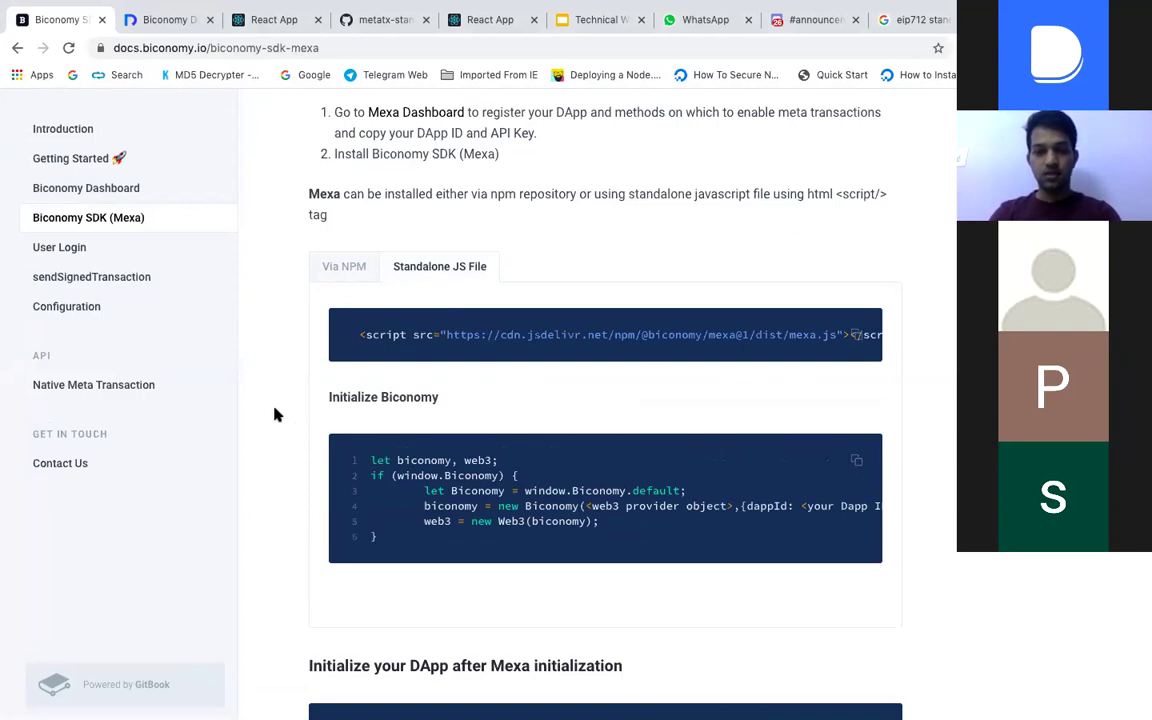
{"action": "left_click", "coordinate": [333, 266]}
{"action": "key", "text": "ctrl+Up"}
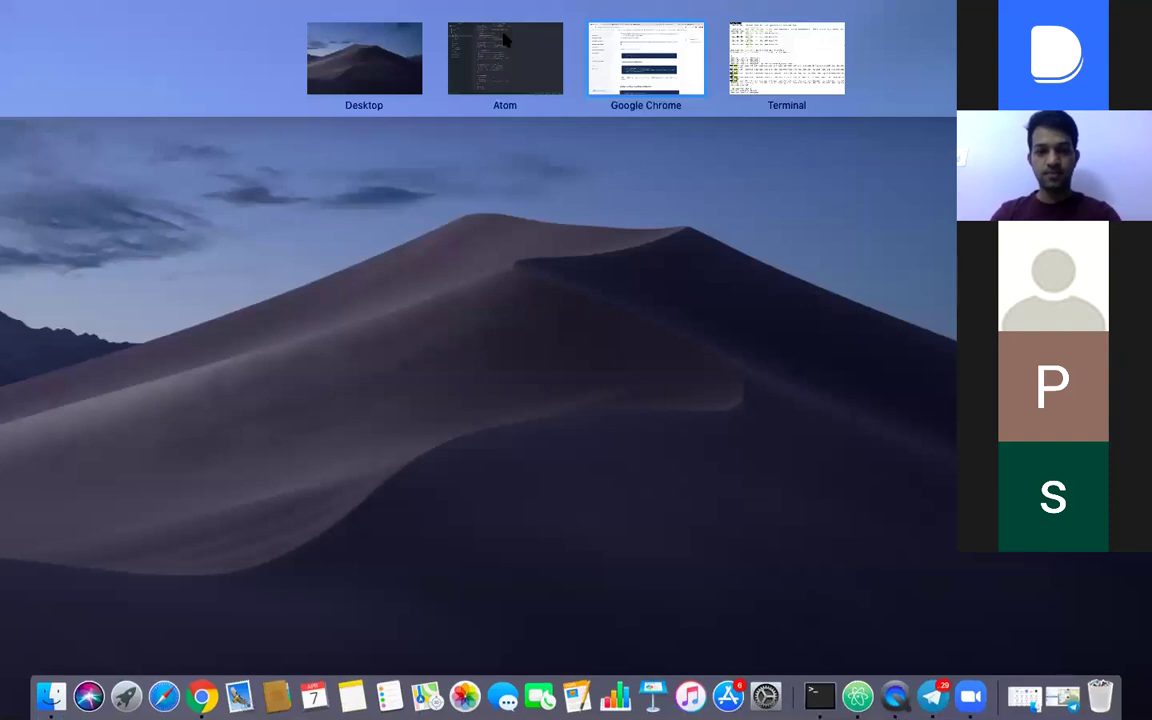
{"action": "left_click", "coordinate": [755, 44]}
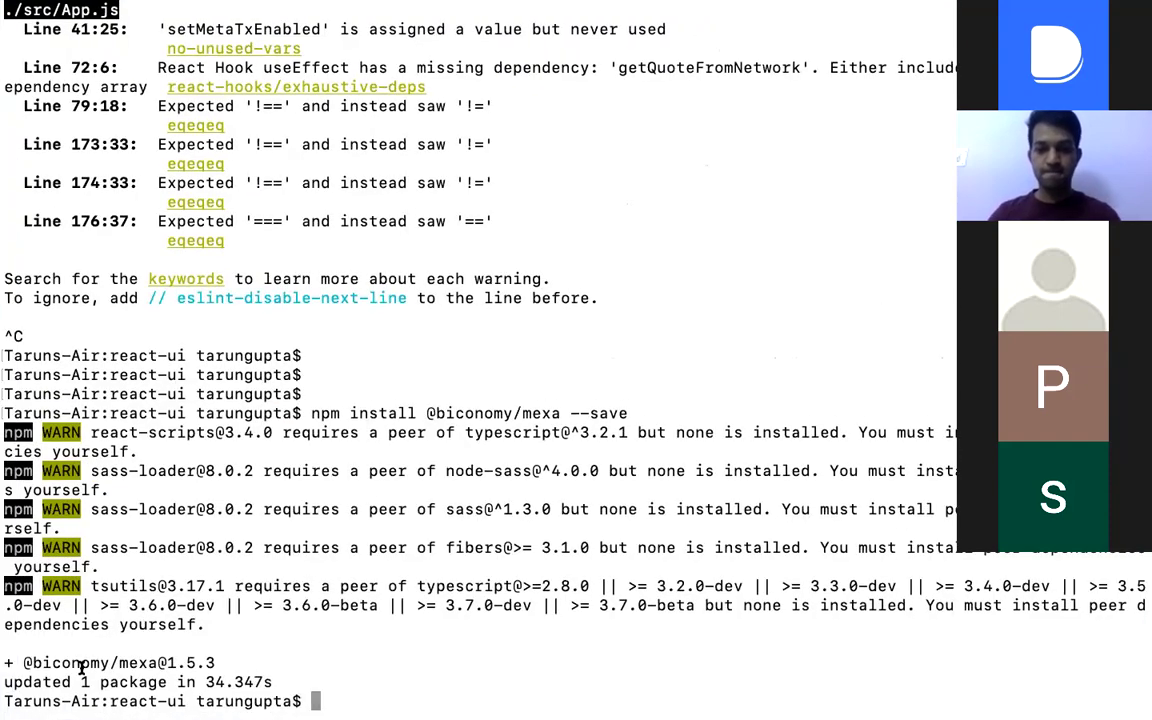
{"action": "key", "text": "ctrl+Up"}
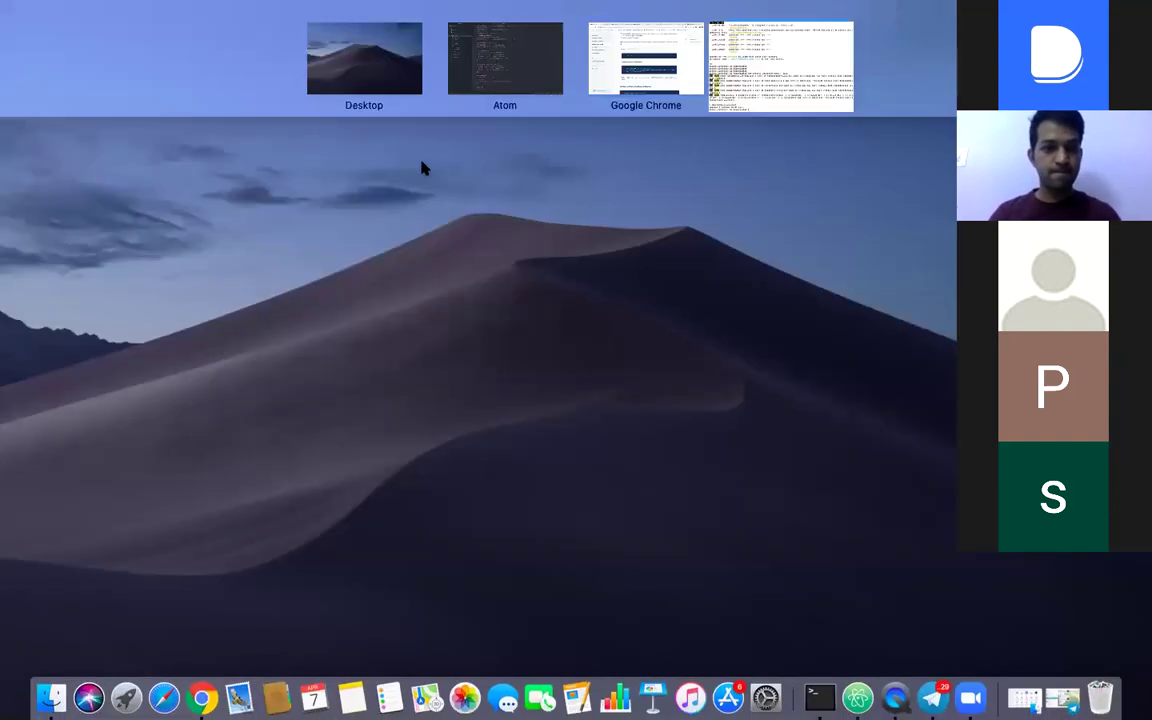
{"action": "left_click", "coordinate": [640, 55]}
{"action": "scroll", "coordinate": [420, 380], "scroll_direction": "down", "scroll_amount": 1}
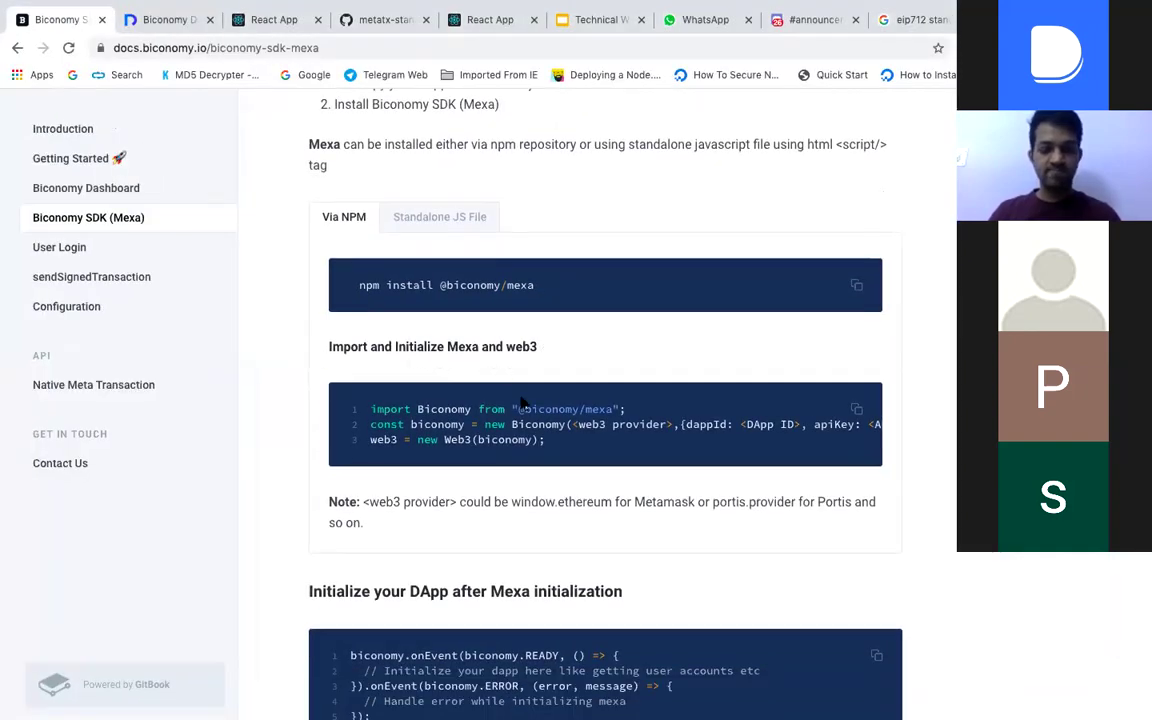
{"action": "left_click_drag", "start_coordinate": [635, 411], "coordinate": [368, 409]}
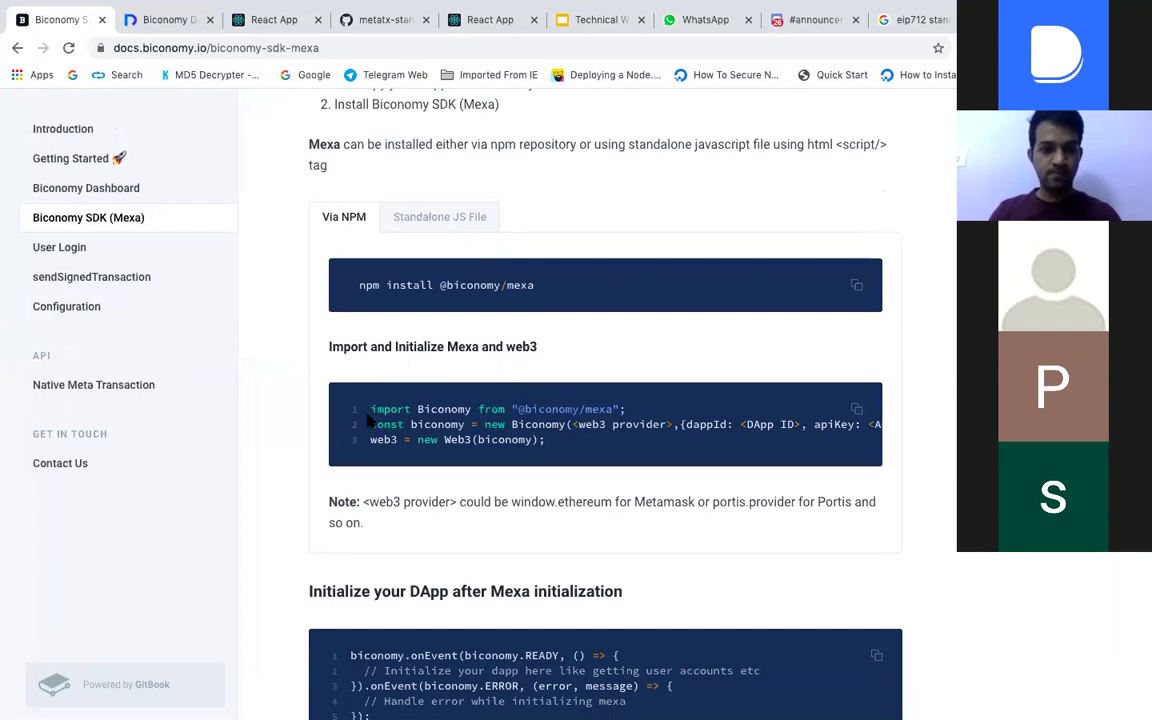
{"action": "right_click", "coordinate": [404, 412]}
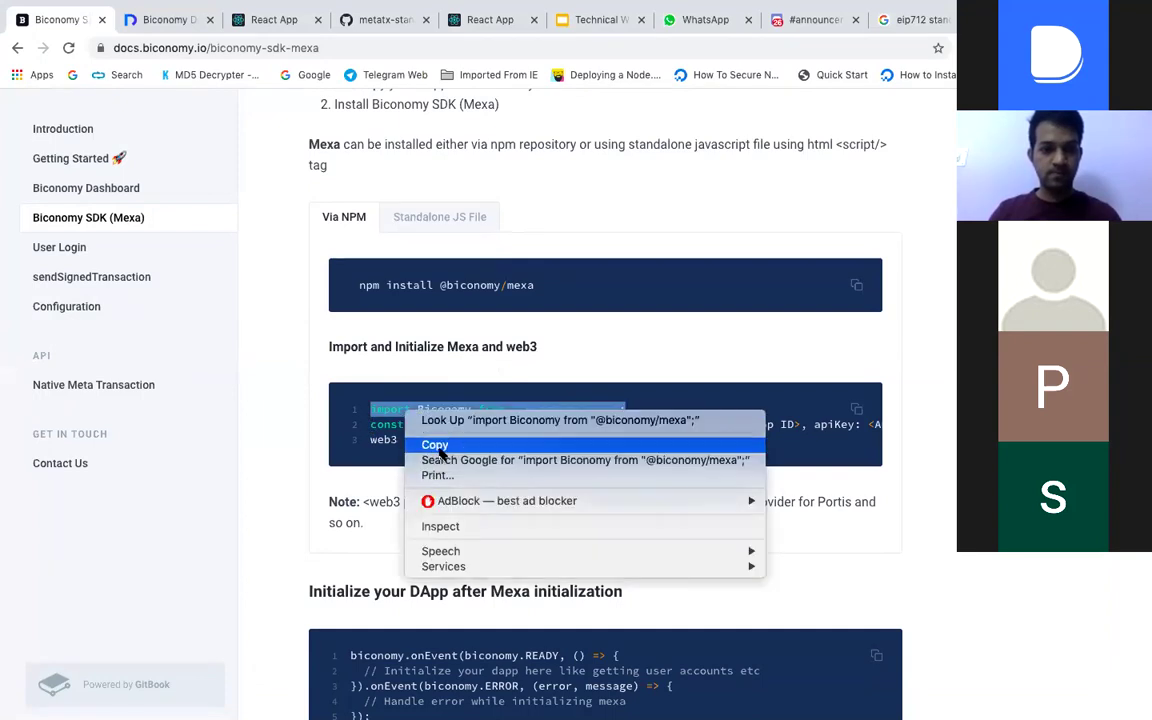
{"action": "left_click", "coordinate": [436, 444]}
Switch to Atom and paste the Biconomy import into App.js directly above the Web3 import
{"action": "key", "text": "ctrl+Up"}
{"action": "left_click", "coordinate": [507, 57]}
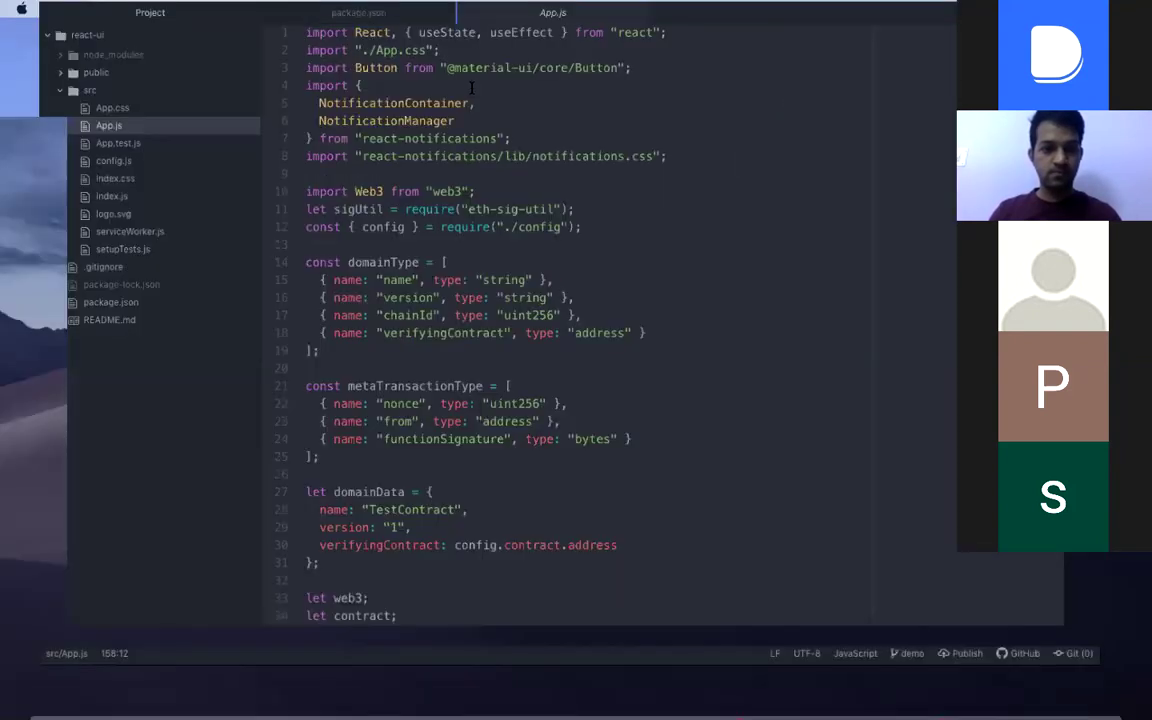
{"action": "left_click", "coordinate": [340, 188]}
{"action": "key", "text": "super+v"}
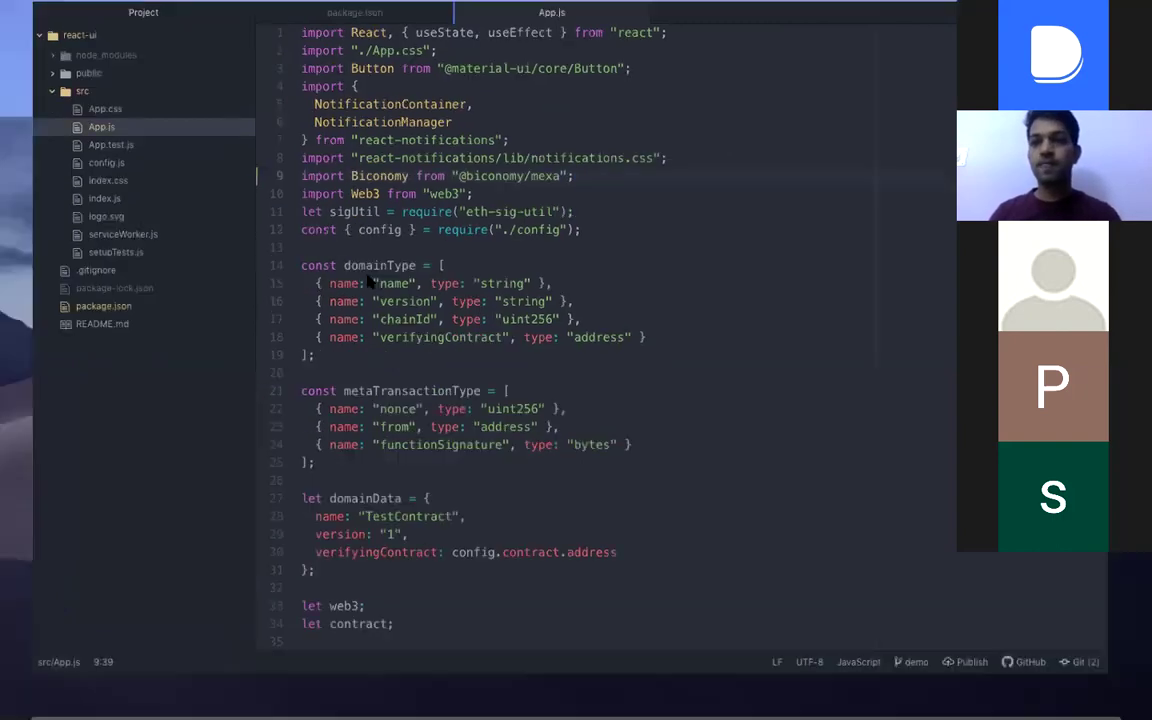
Switch to Chrome and copy the two docs lines that initialize biconomy and web3
{"action": "key", "text": "ctrl+Up"}
{"action": "left_click", "coordinate": [609, 57]}
{"action": "scroll", "coordinate": [481, 378], "scroll_direction": "down", "scroll_amount": 2}
{"action": "left_click_drag", "start_coordinate": [545, 323], "coordinate": [377, 312]}
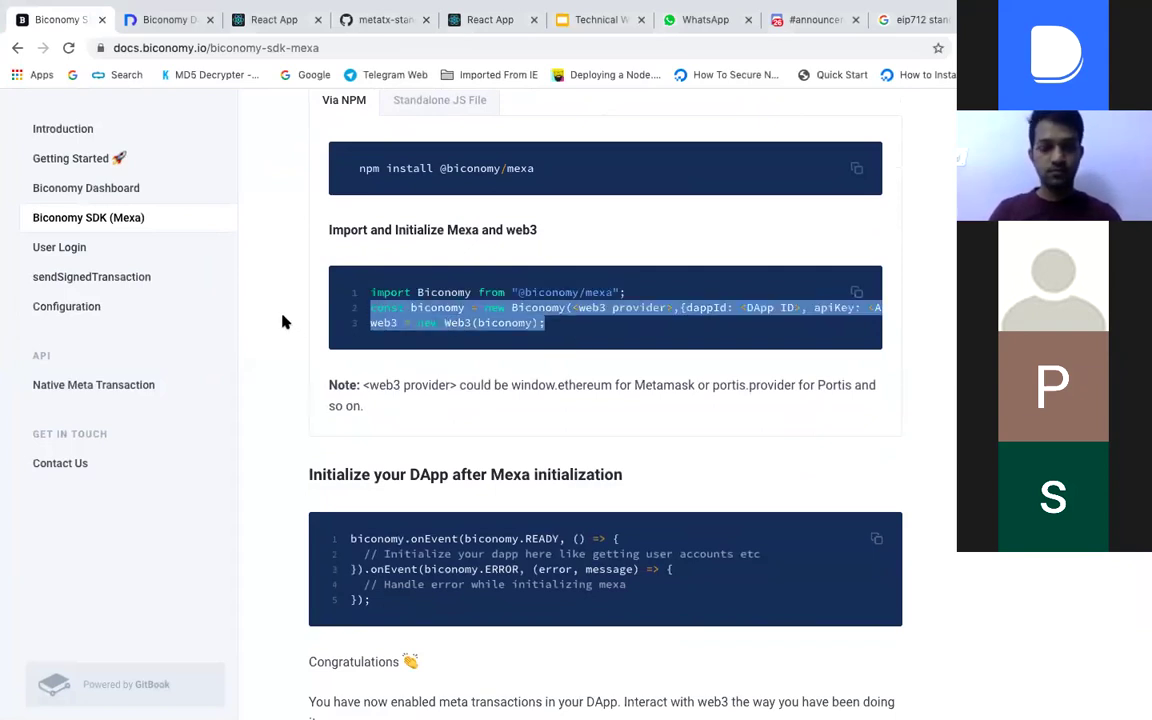
Switch to Atom and comment out the web3 = new Web3(provider) line in the init function of App.js
{"action": "key", "text": "ctrl+Up"}
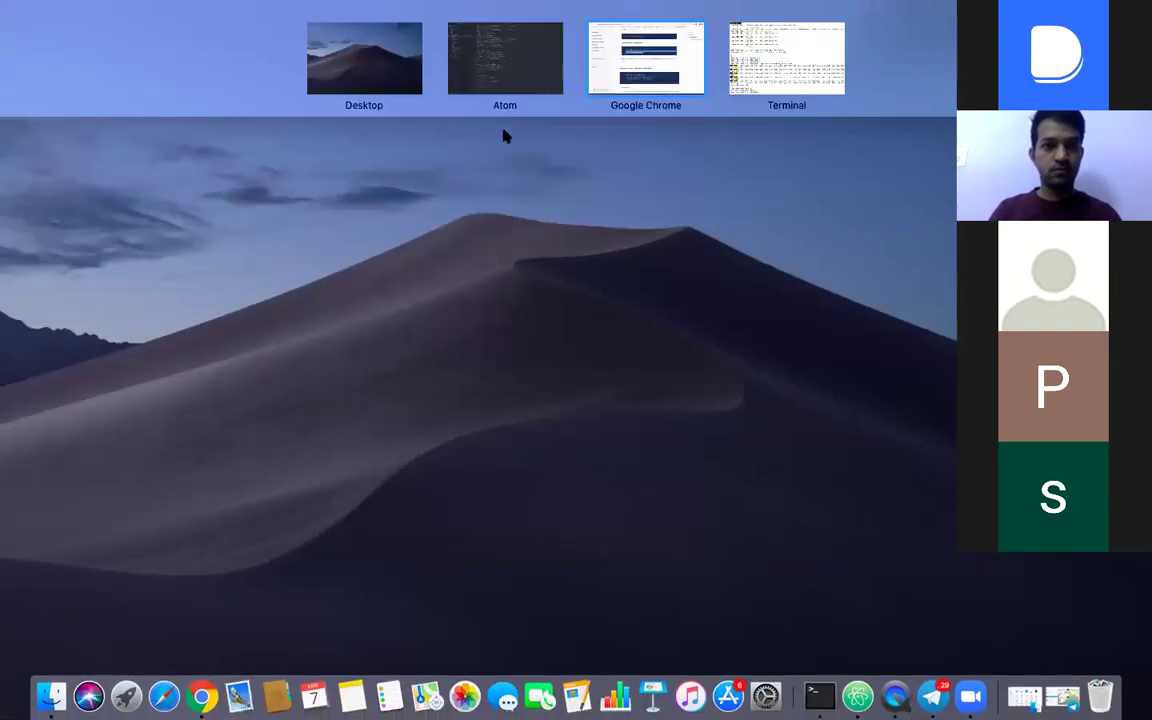
{"action": "left_click", "coordinate": [501, 82]}
{"action": "scroll", "coordinate": [466, 303], "scroll_direction": "down", "scroll_amount": 12}
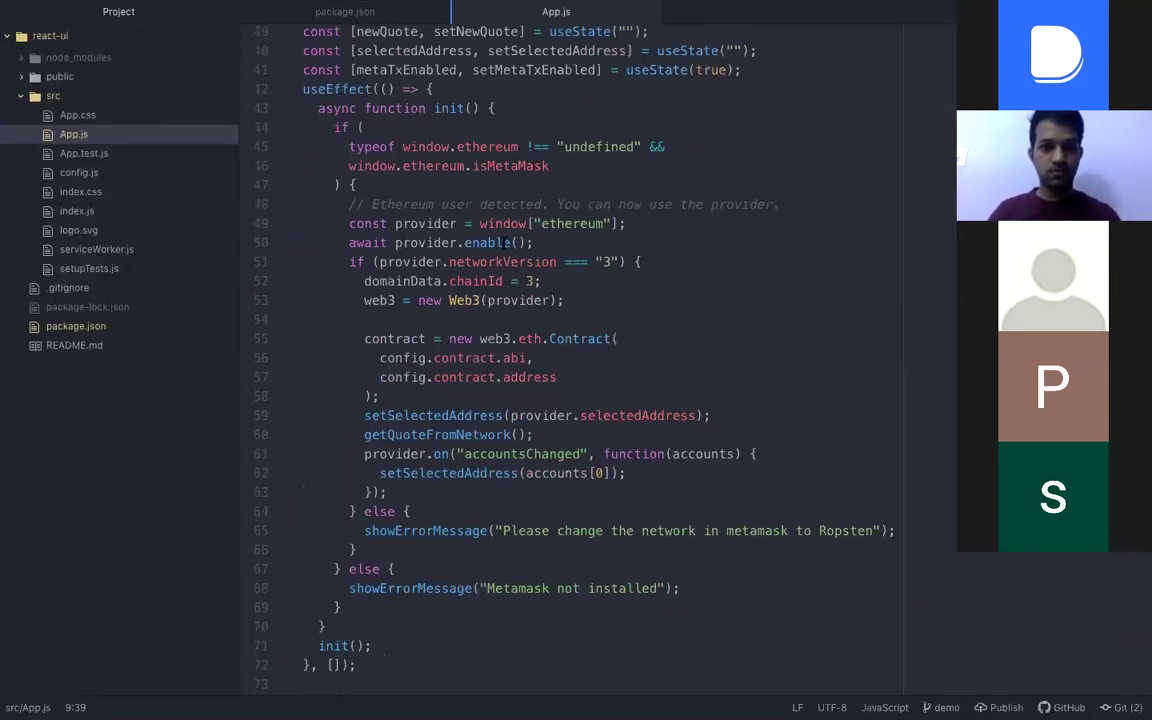
{"action": "left_click_drag", "start_coordinate": [362, 302], "coordinate": [568, 300]}
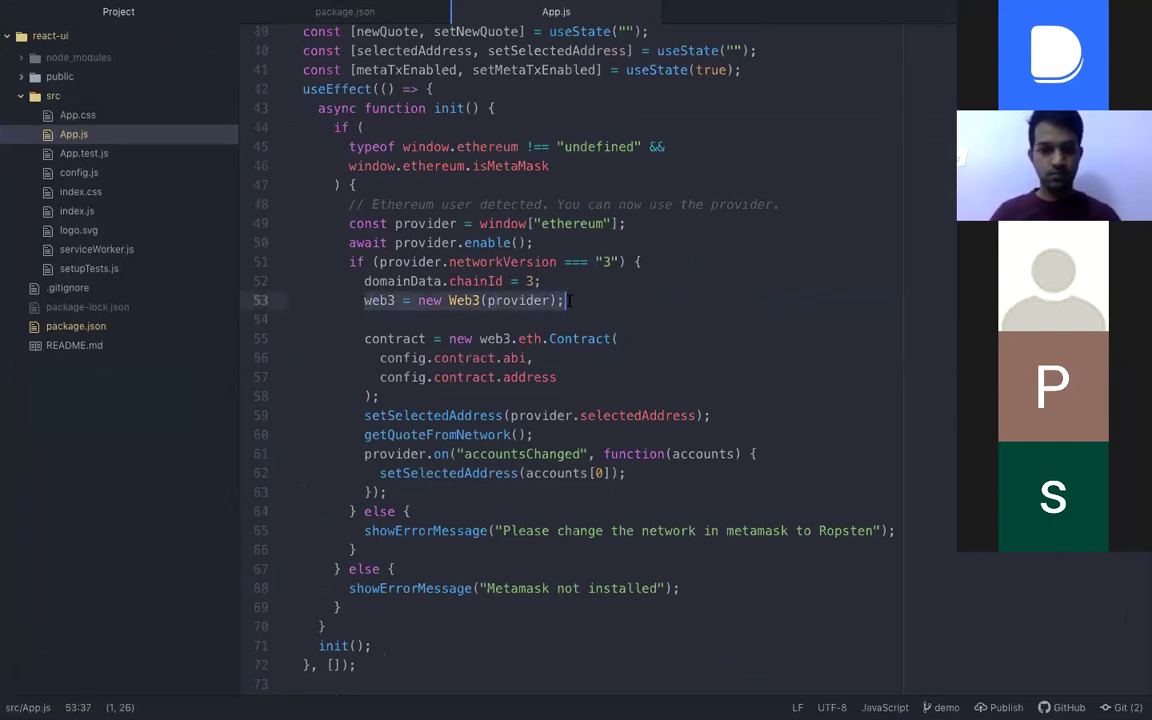
{"action": "key", "text": "ctrl+slash"}
Paste the Biconomy and web3 initialization lines below domainData.chainId = 3 and indent the web3 line to match
{"action": "key", "text": "Up"}
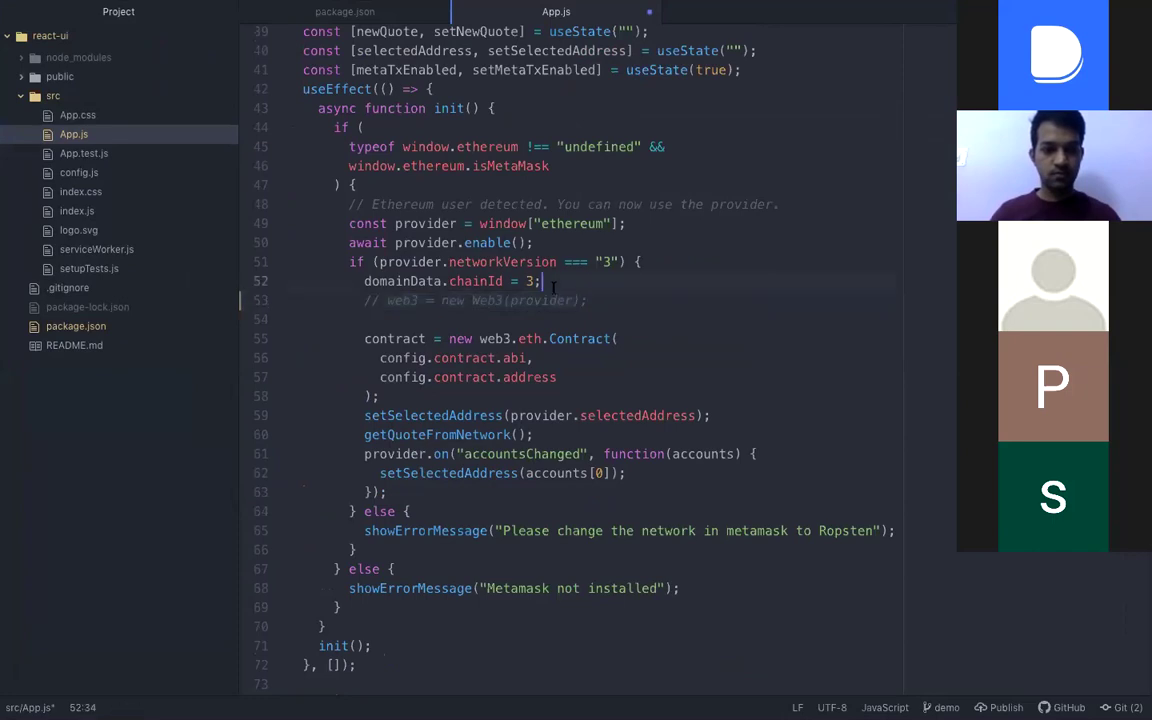
{"action": "key", "text": "End"}
{"action": "key", "text": "Return"}
{"action": "key", "text": "ctrl+v"}
{"action": "left_click", "coordinate": [345, 319]}
{"action": "key", "text": "Left"}
{"action": "key", "text": "Left"}
{"action": "key", "text": "Left"}
{"action": "key", "text": "Left"}
{"action": "key", "text": "Left"}
{"action": "key", "text": "Left"}
{"action": "key", "text": "Left"}
{"action": "key", "text": "Left"}
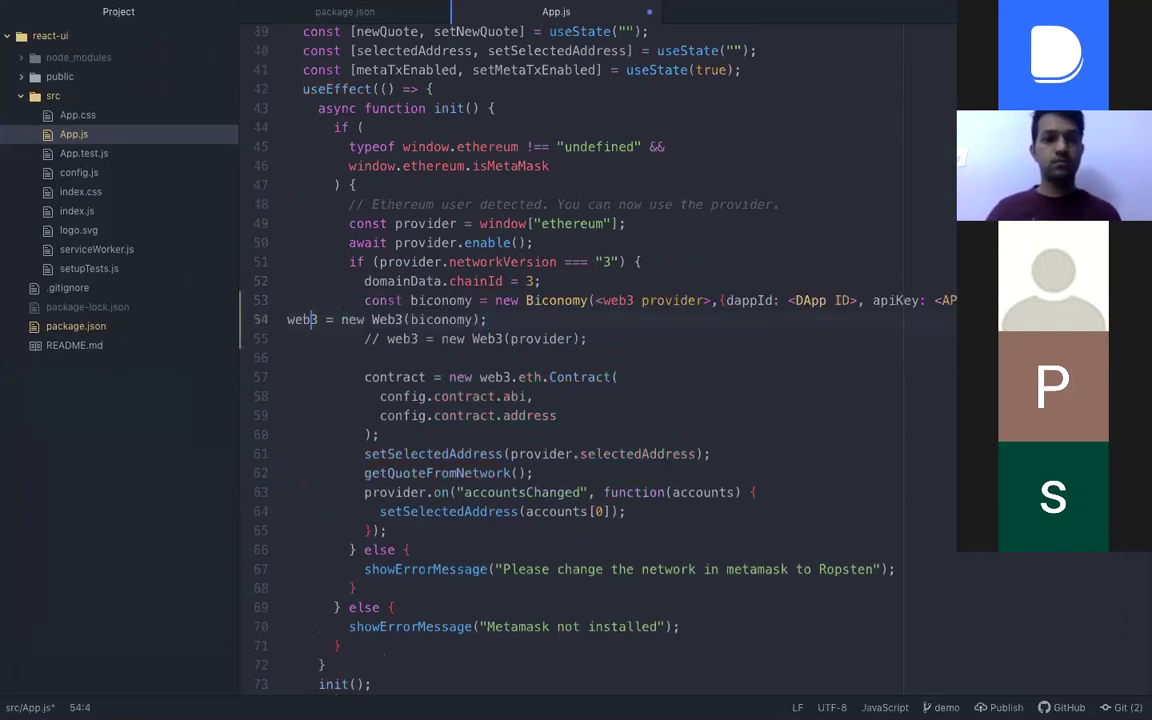
{"action": "key", "text": "Tab"}
Replace the <web3 provider> placeholder in the Biconomy constructor with provider
{"action": "key", "text": "Up"}
{"action": "key", "text": "alt+Right"}
{"action": "key", "text": "alt+Right"}
{"action": "key", "text": "alt+Right"}
{"action": "key", "text": "alt+Right"}
{"action": "key", "text": "alt+Right"}
{"action": "key", "text": "alt+Right"}
{"action": "key", "text": "Right"}
{"action": "key", "text": "BackSpace"}
{"action": "key", "text": "BackSpace"}
{"action": "key", "text": "BackSpace"}
{"action": "key", "text": "BackSpace"}
{"action": "key", "text": "BackSpace"}
{"action": "key", "text": "BackSpace"}
{"action": "key", "text": "BackSpace"}
{"action": "key", "text": "BackSpace"}
{"action": "key", "text": "BackSpace"}
{"action": "key", "text": "BackSpace"}
{"action": "key", "text": "BackSpace"}
{"action": "key", "text": "BackSpace"}
{"action": "key", "text": "BackSpace"}
{"action": "key", "text": "BackSpace"}
{"action": "key", "text": "BackSpace"}
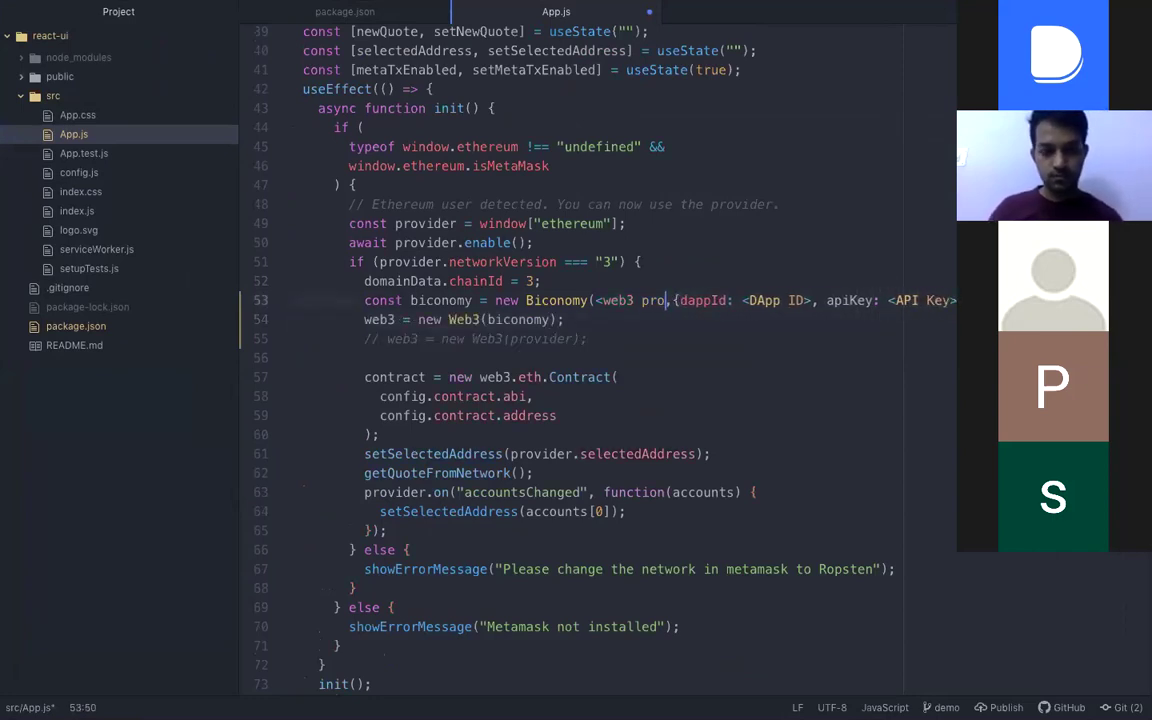
{"action": "type", "text": "provider"}
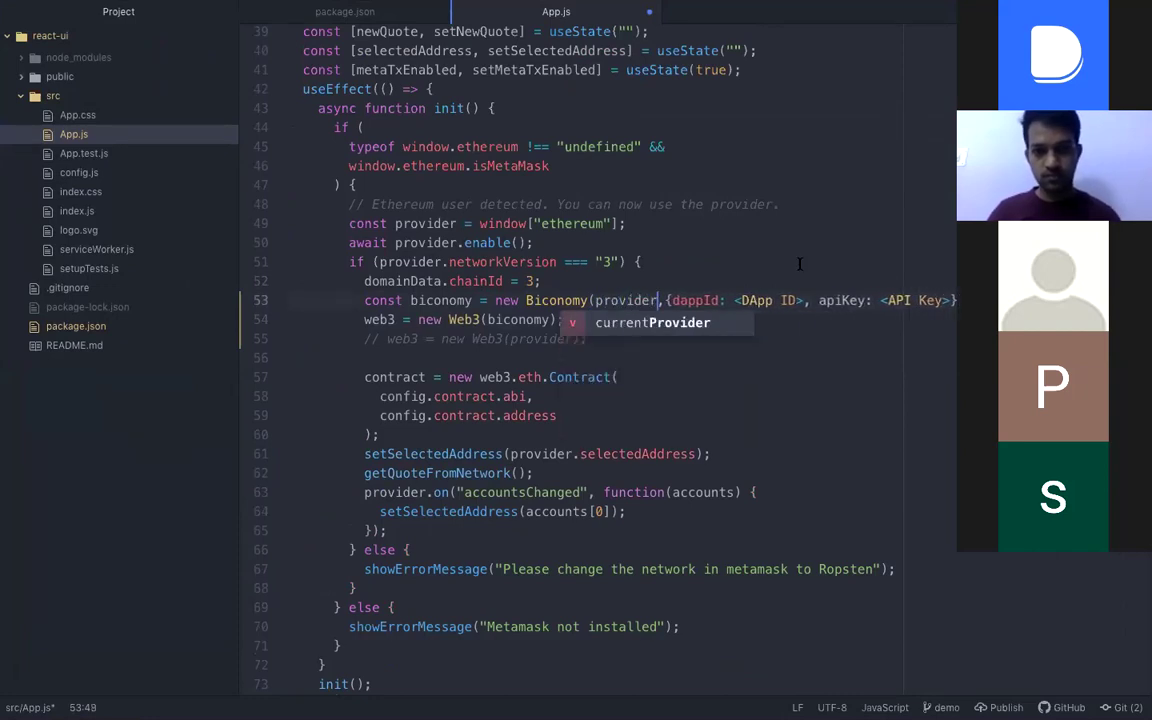
{"action": "key", "text": "Escape"}
Wrap the <DApp ID> and <API Key> placeholders in the Biconomy constructor in double quotes
{"action": "mouse_move", "coordinate": [795, 300]}
{"action": "left_mouse_down"}
{"action": "mouse_move", "coordinate": [745, 300]}
{"action": "mouse_move", "coordinate": [803, 300]}
{"action": "left_mouse_up"}
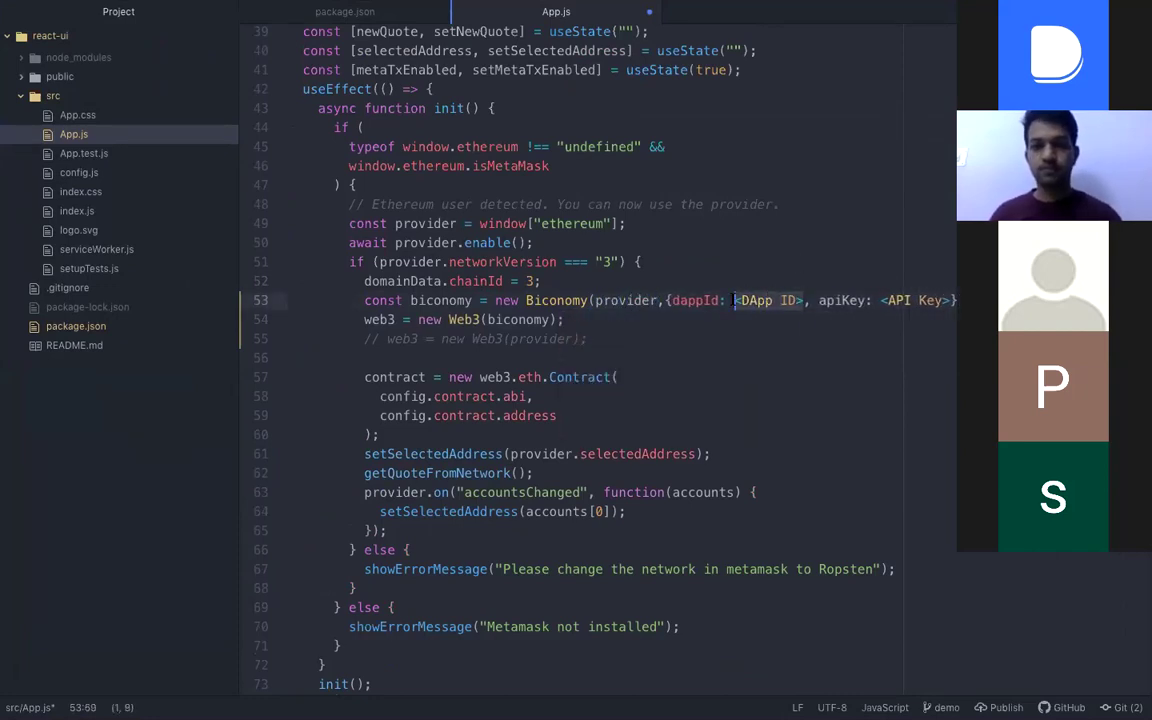
{"action": "type", "text": "\""}
{"action": "left_click", "coordinate": [897, 300]}
{"action": "type", "text": "\""}
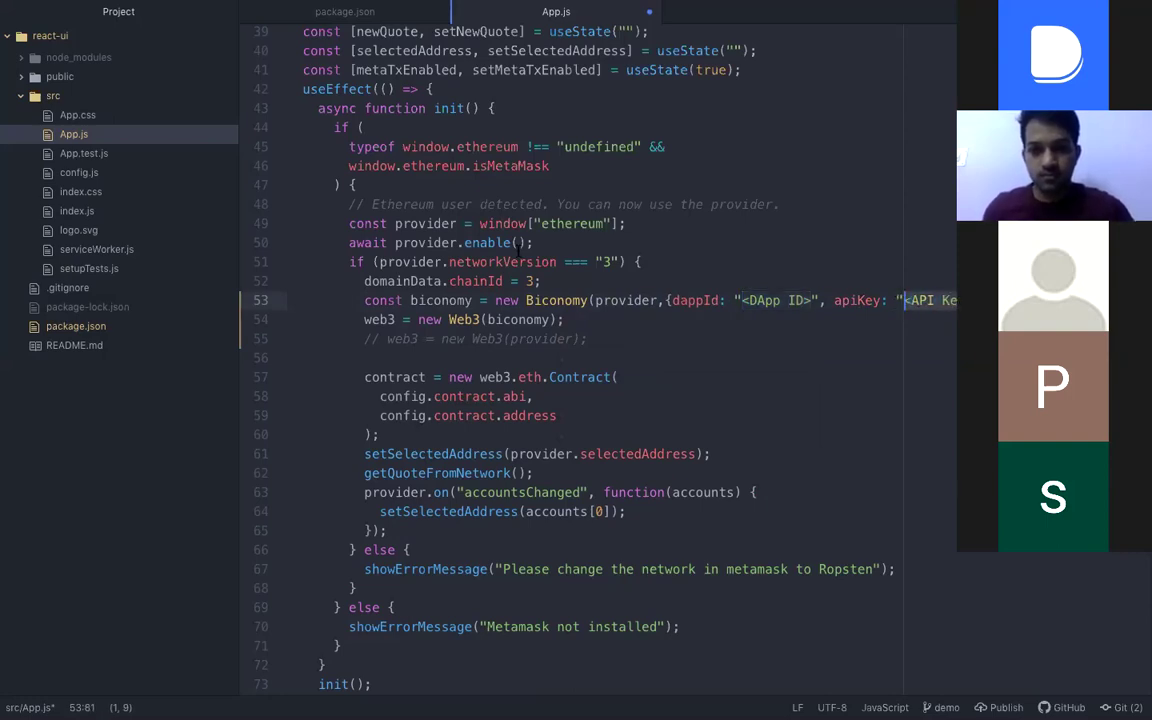
Copy the setquote-app API key from the Biconomy Dashboard in Chrome and paste it over the apiKey placeholder in Atom
{"action": "key", "text": "ctrl+Up"}
{"action": "left_click", "coordinate": [638, 57]}
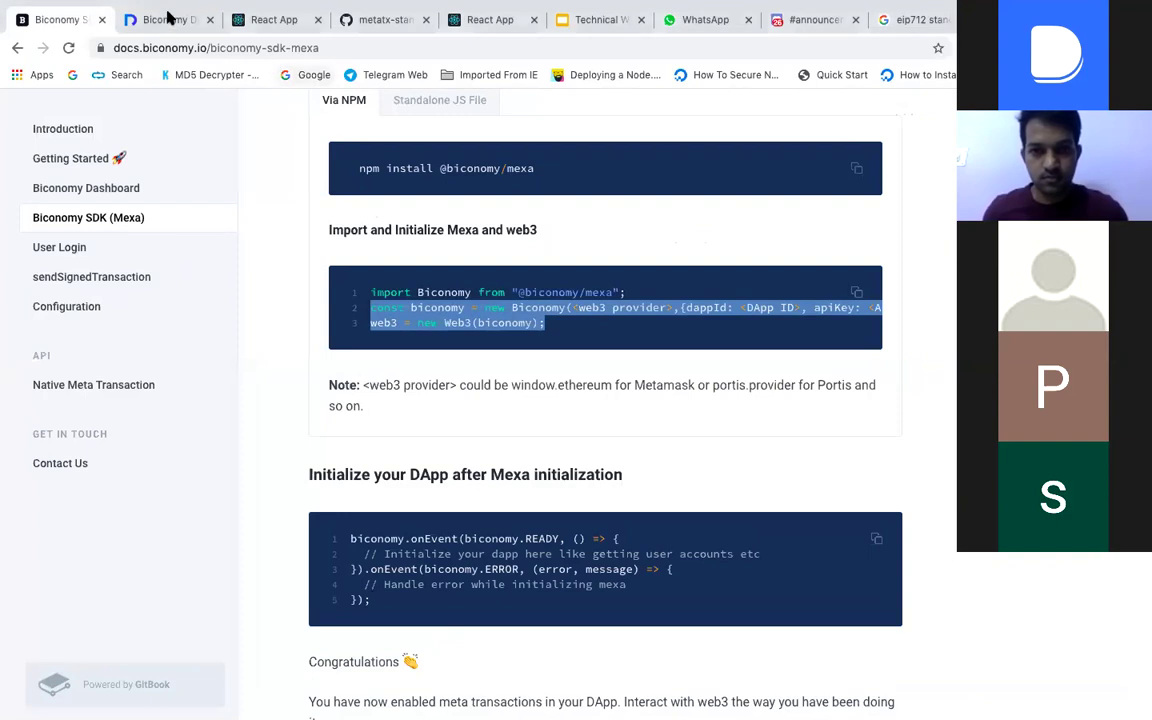
{"action": "left_click", "coordinate": [165, 19]}
{"action": "left_click", "coordinate": [616, 312]}
{"action": "key", "text": "ctrl+Up"}
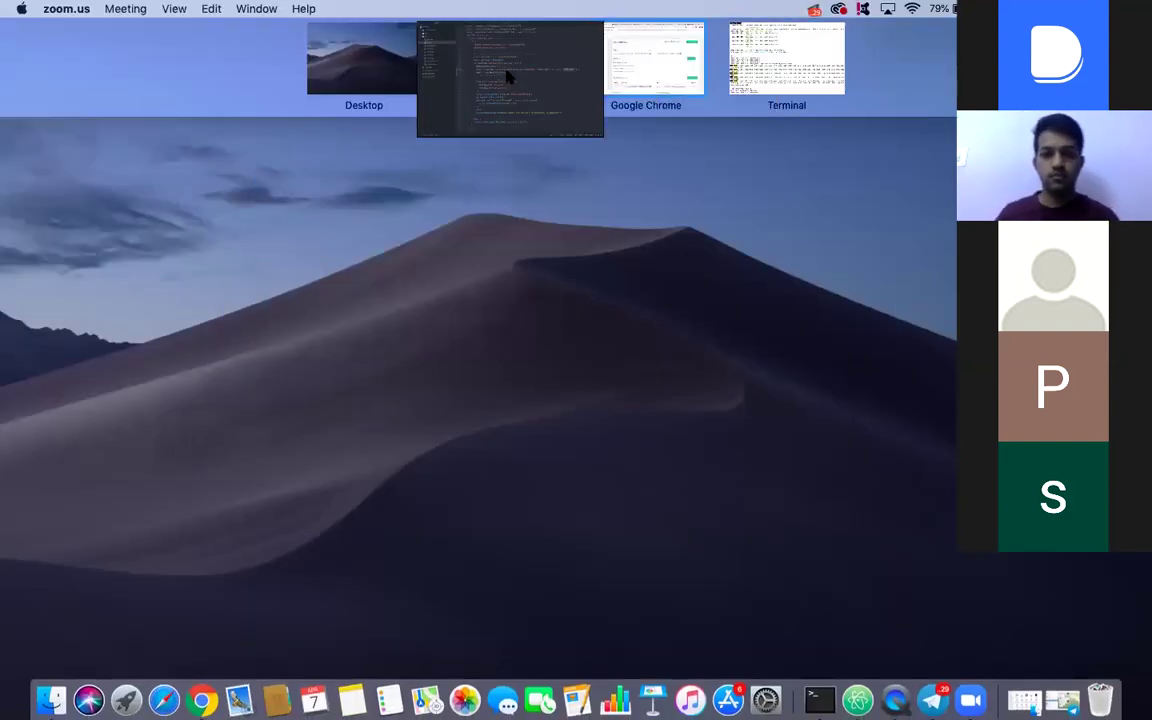
{"action": "left_click", "coordinate": [507, 72]}
{"action": "key", "text": "super+v"}
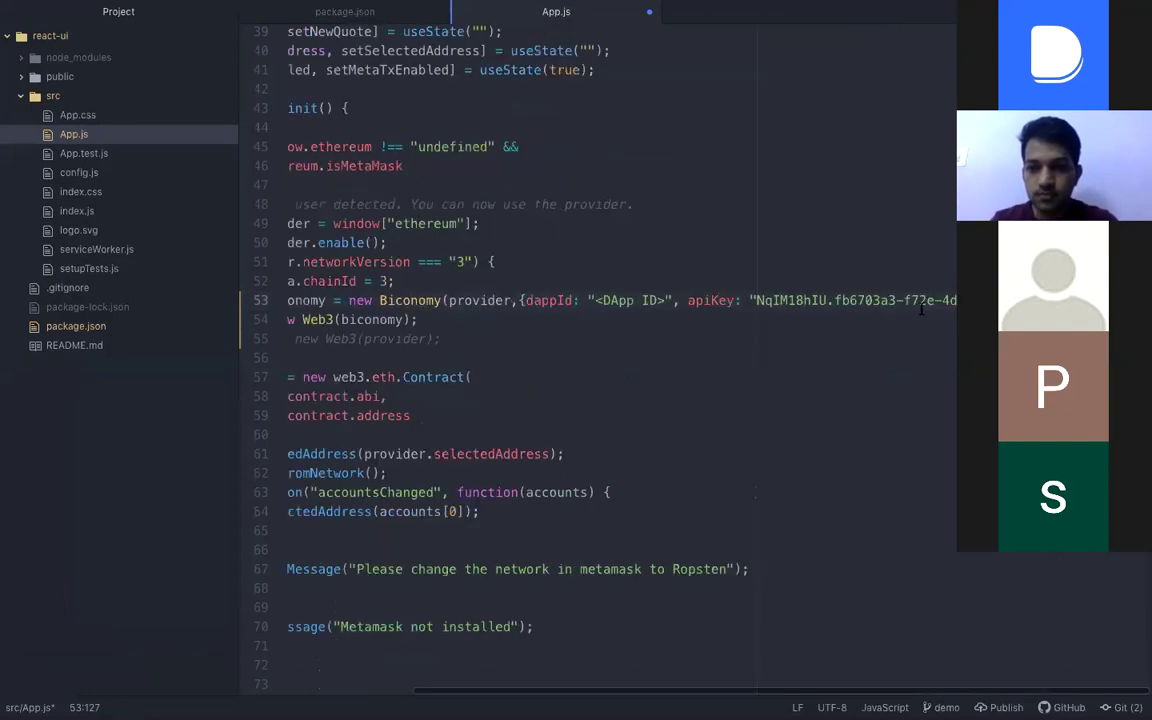
Copy the setquote-app Dapp ID from the Biconomy Dashboard in Chrome and paste it over the dappId placeholder in Atom
{"action": "key", "text": "ctrl+Up"}
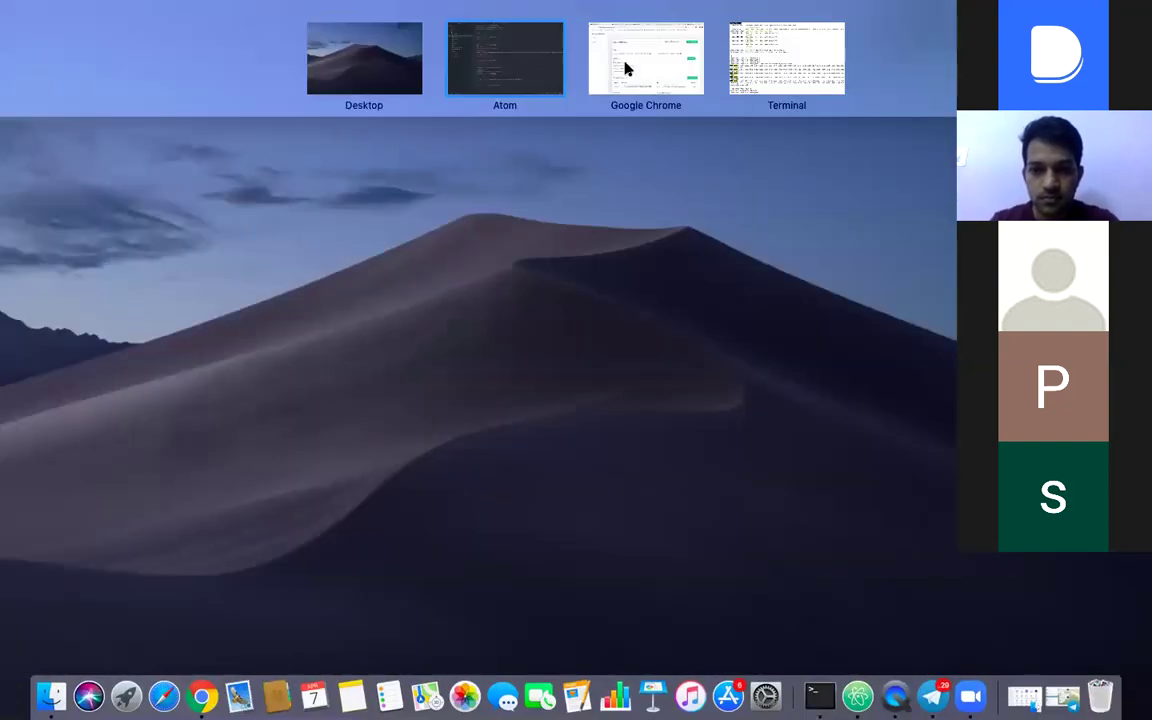
{"action": "left_click", "coordinate": [620, 66]}
{"action": "left_click", "coordinate": [918, 314]}
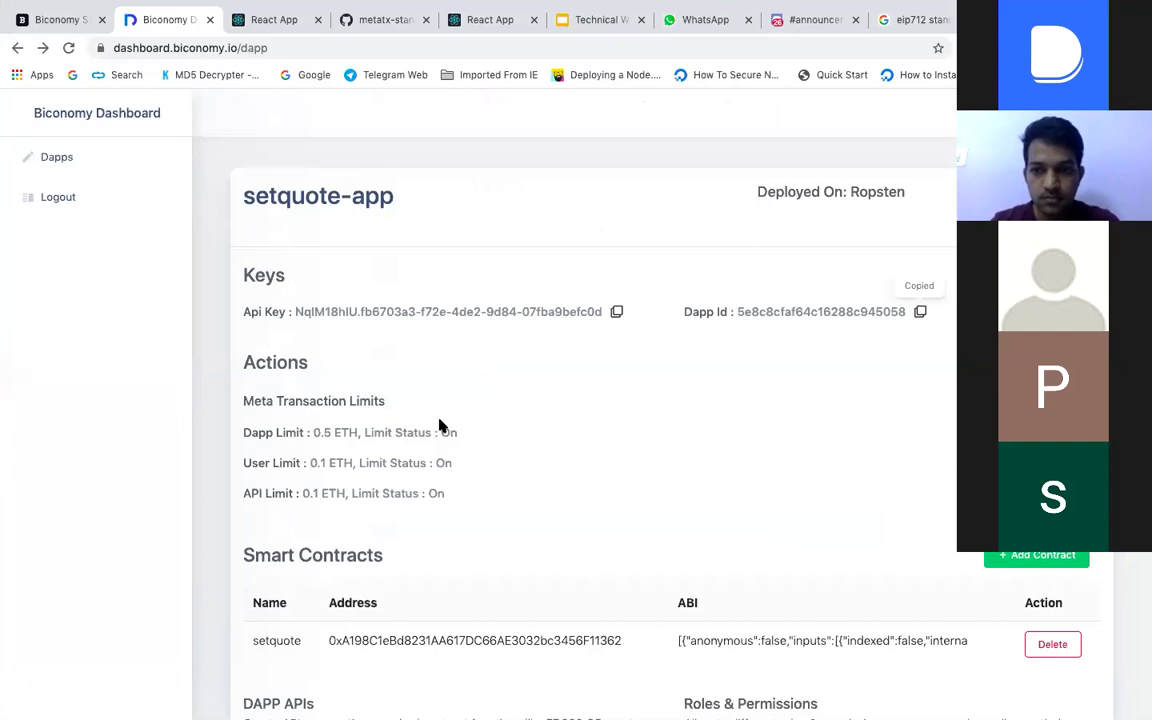
{"action": "key", "text": "ctrl+Up"}
{"action": "left_click", "coordinate": [498, 80]}
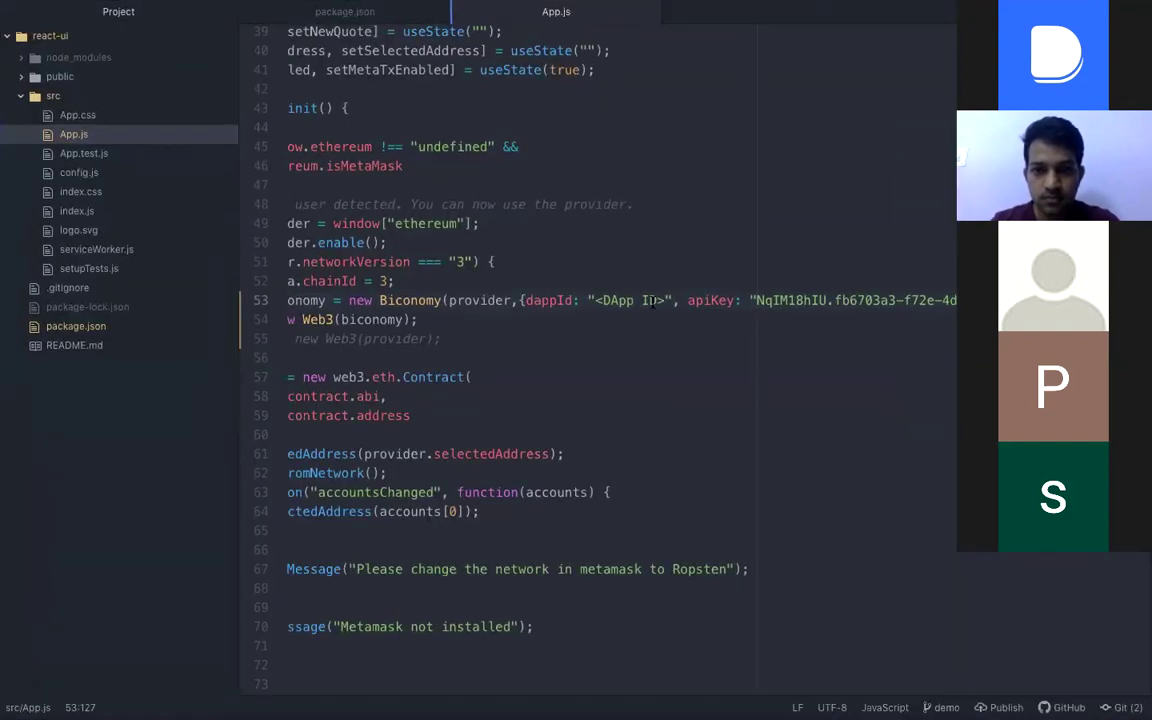
{"action": "left_click_drag", "start_coordinate": [665, 301], "coordinate": [596, 302]}
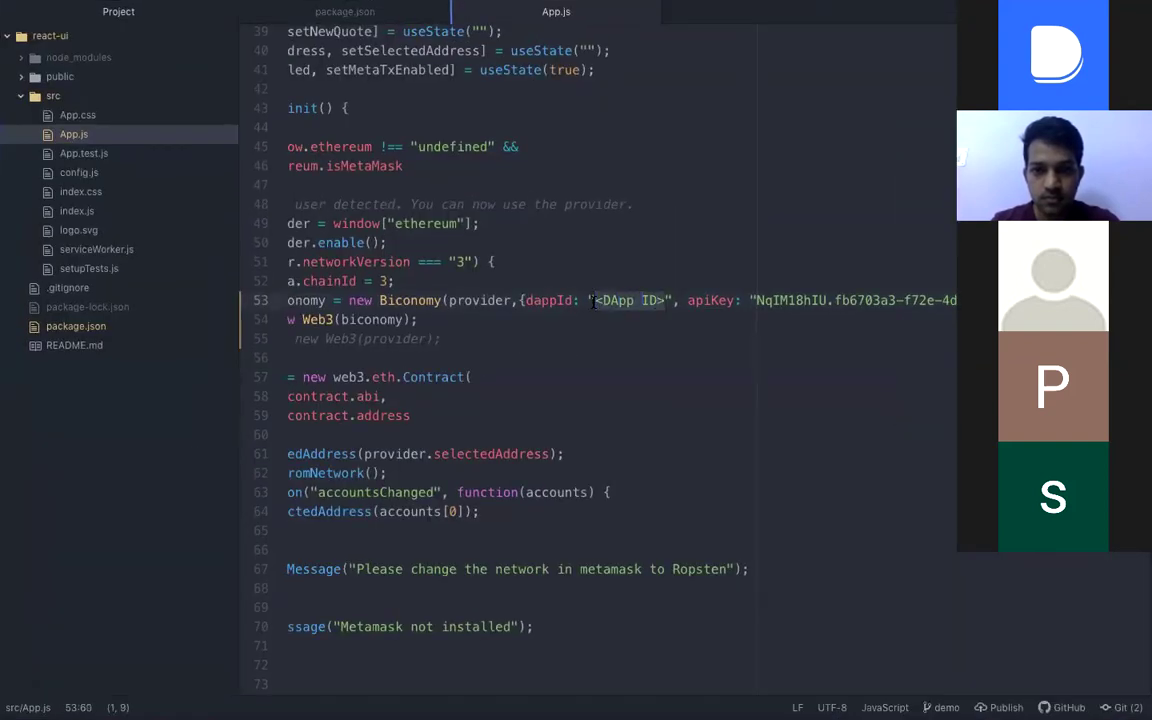
{"action": "key", "text": "super+v"}
{"action": "key", "text": "Up"}
{"action": "key", "text": "Up"}
{"action": "key", "text": "Up"}
{"action": "key", "text": "Up"}
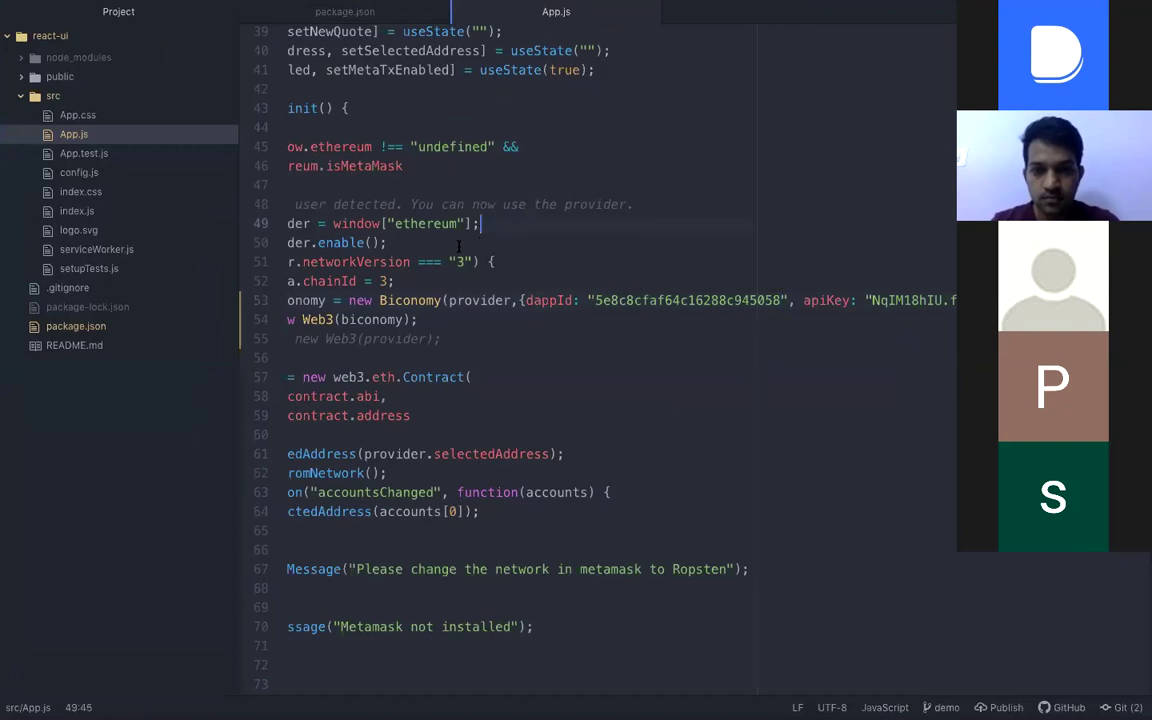
Switch to Chrome and copy the biconomy.onEvent snippet under "Initialize your DApp after Mexa initialization" in the Mexa docs
{"action": "scroll", "coordinate": [459, 246], "scroll_direction": "left", "scroll_amount": 5}
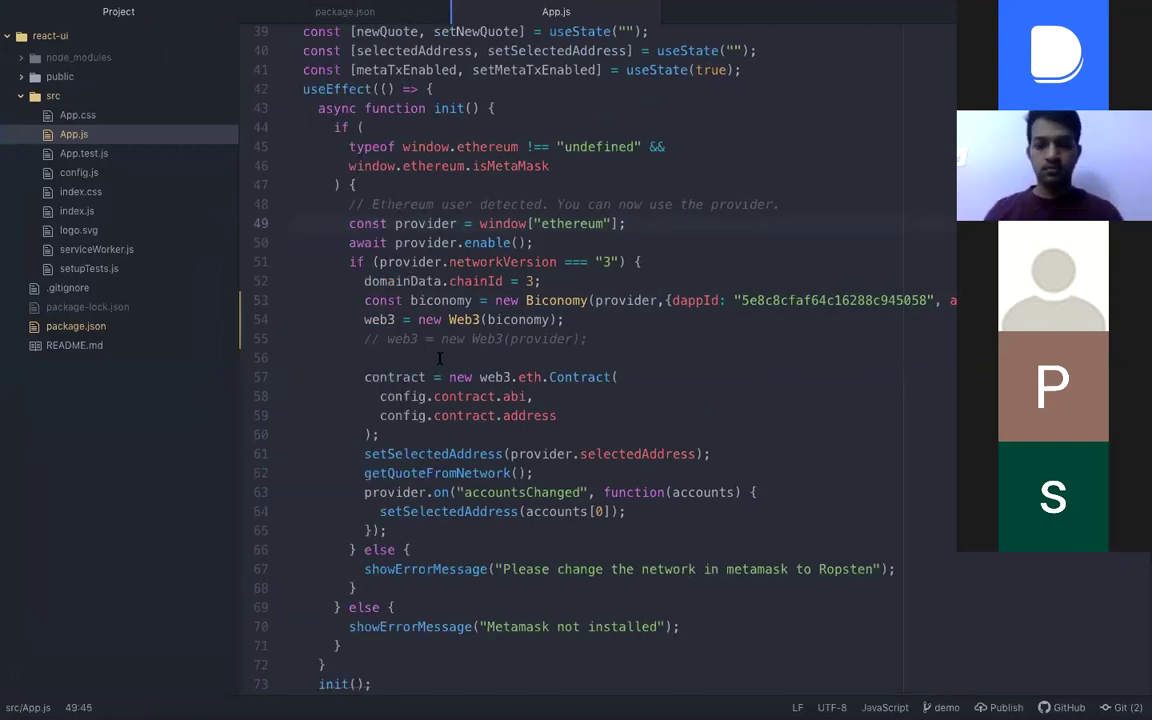
{"action": "scroll", "coordinate": [439, 358], "scroll_direction": "down", "scroll_amount": 2}
{"action": "key", "text": "ctrl+Up"}
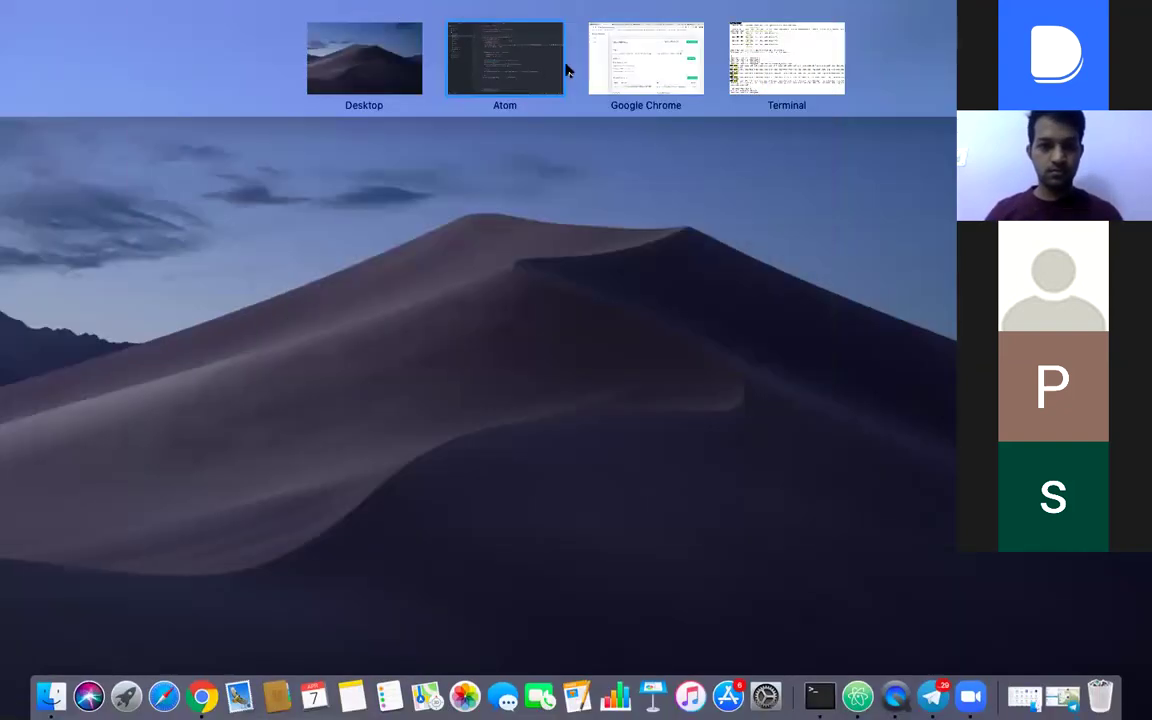
{"action": "left_click", "coordinate": [640, 55]}
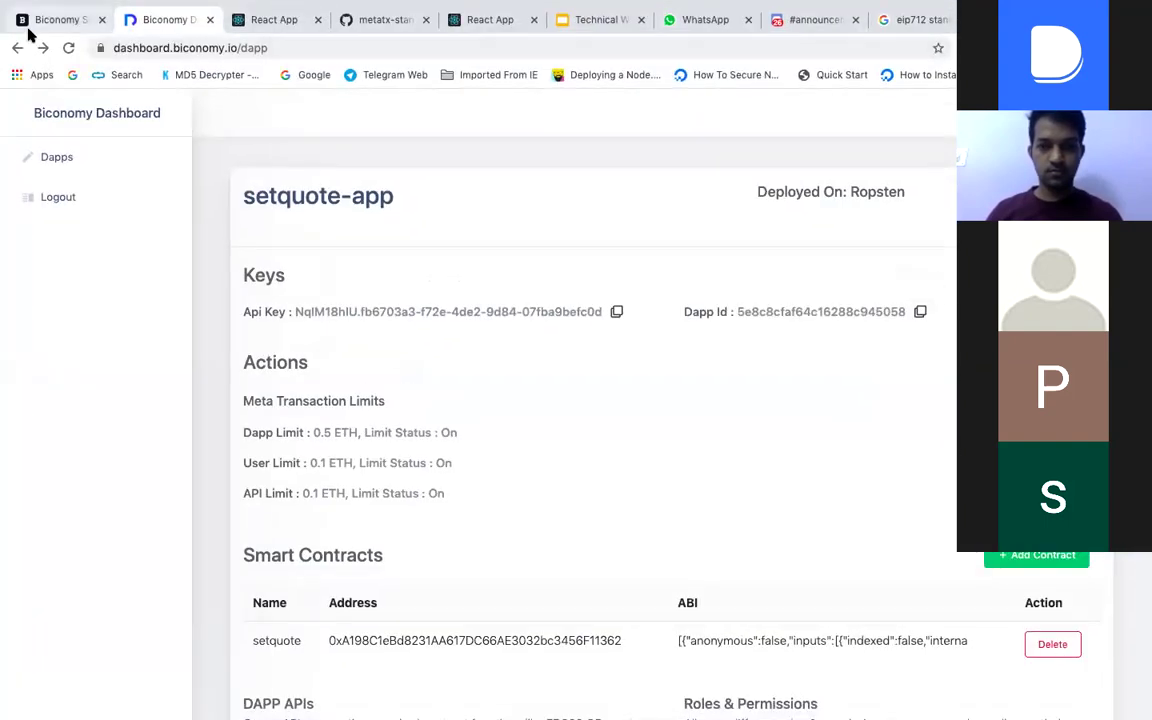
{"action": "left_click", "coordinate": [30, 22]}
{"action": "scroll", "coordinate": [285, 366], "scroll_direction": "down", "scroll_amount": 2}
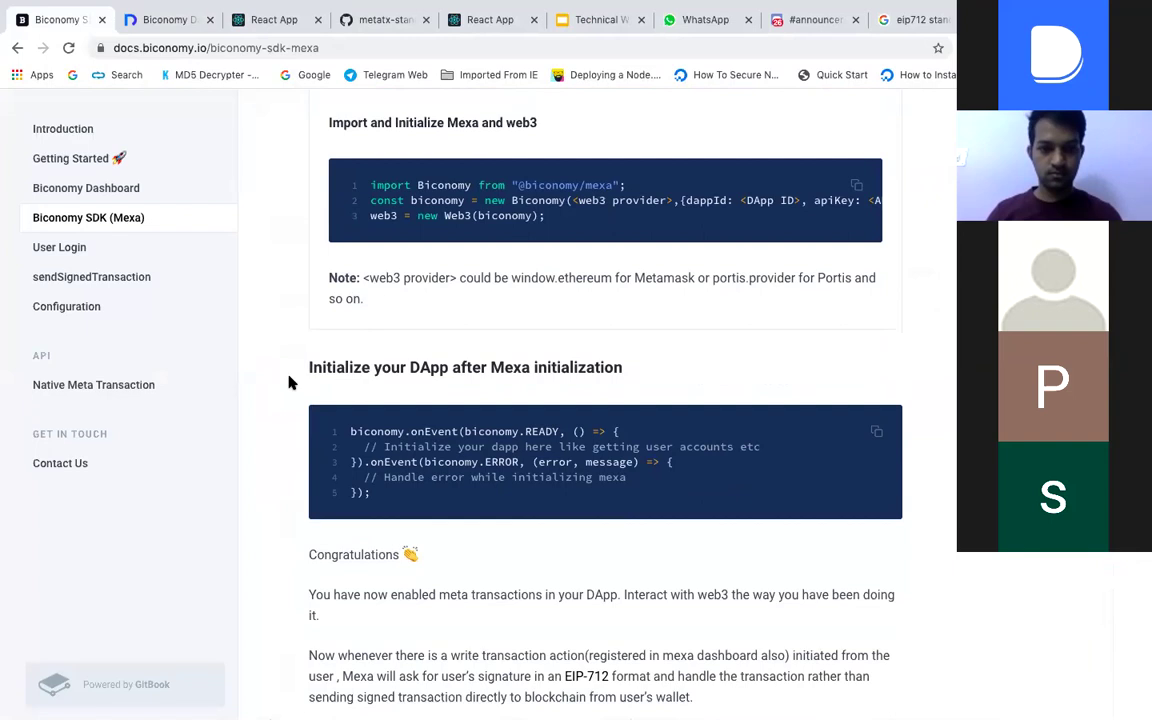
{"action": "scroll", "coordinate": [290, 382], "scroll_direction": "down", "scroll_amount": 2}
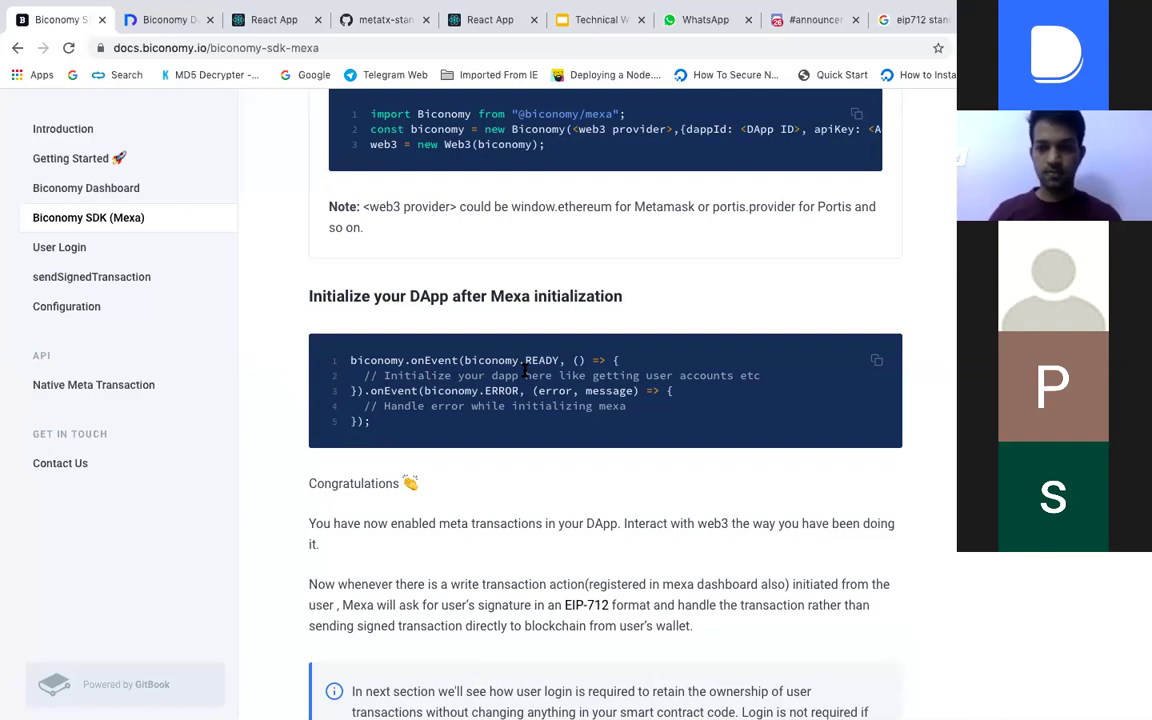
{"action": "left_click", "coordinate": [876, 360]}
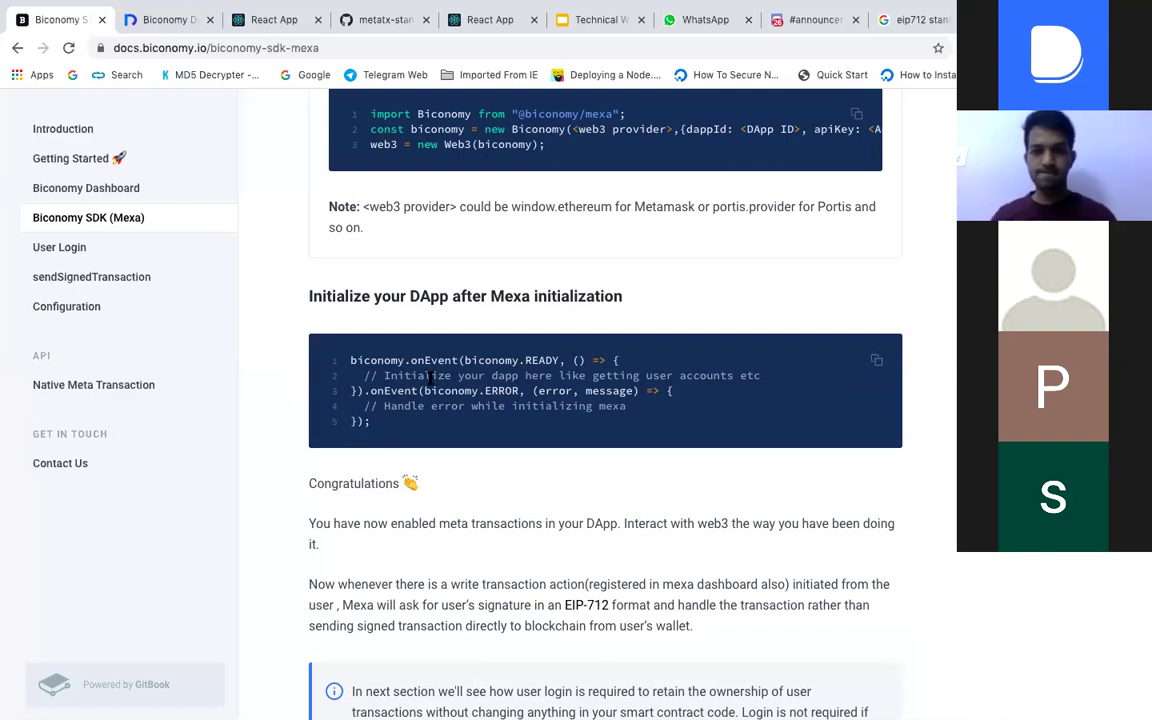
Switch to Atom and paste the biconomy.onEvent READY and ERROR handlers above the contract creation in App.js
{"action": "key", "text": "ctrl+super+f"}
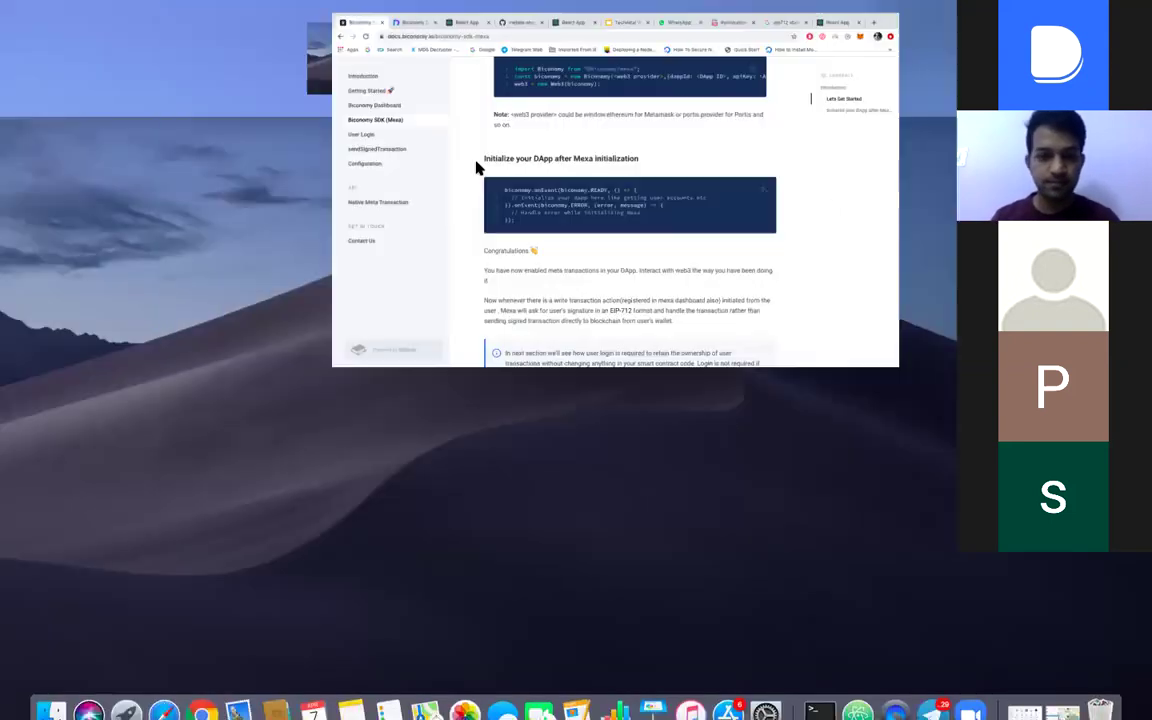
{"action": "left_click", "coordinate": [485, 75]}
{"action": "scroll", "coordinate": [385, 271], "scroll_direction": "down", "scroll_amount": 1}
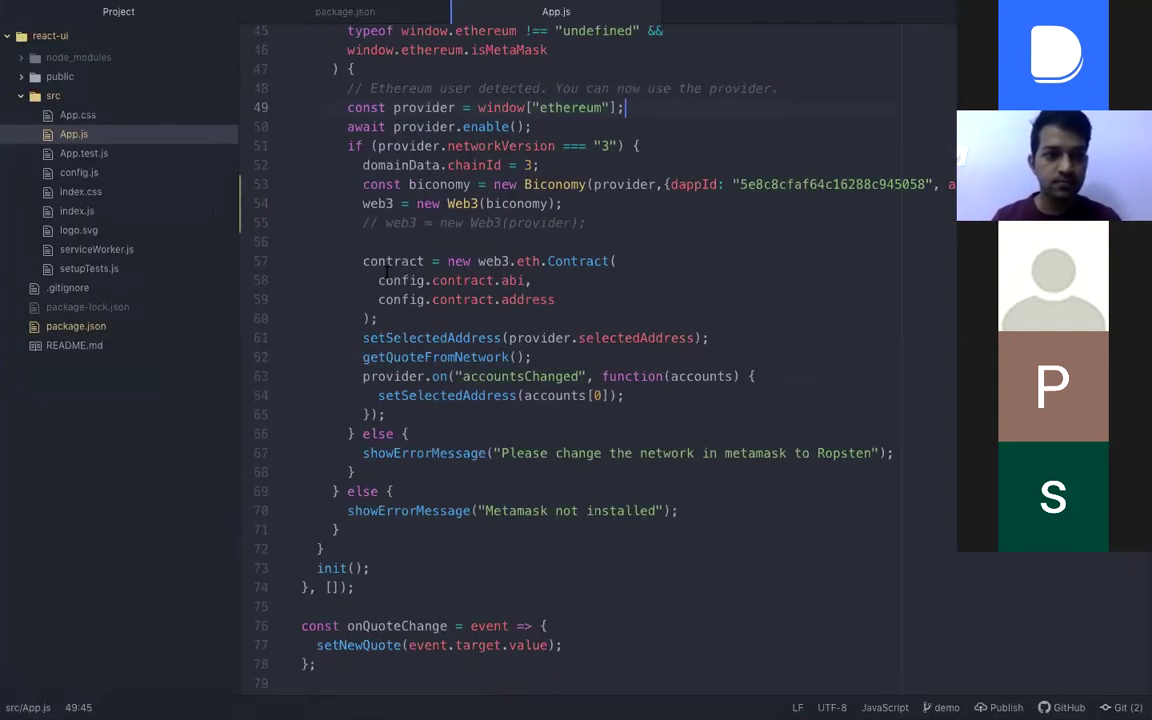
{"action": "left_click_drag", "start_coordinate": [354, 262], "coordinate": [397, 421]}
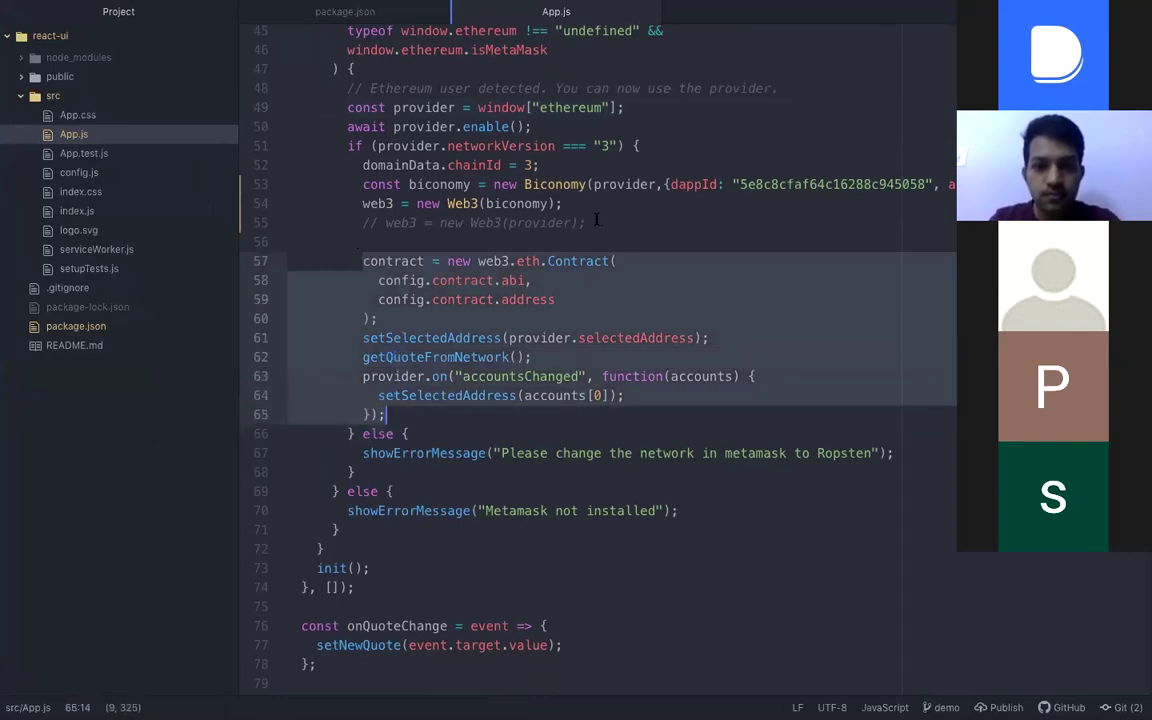
{"action": "key", "text": "super+shift+Return"}
{"action": "key", "text": "super+shift+Return"}
{"action": "key", "text": "super+v"}
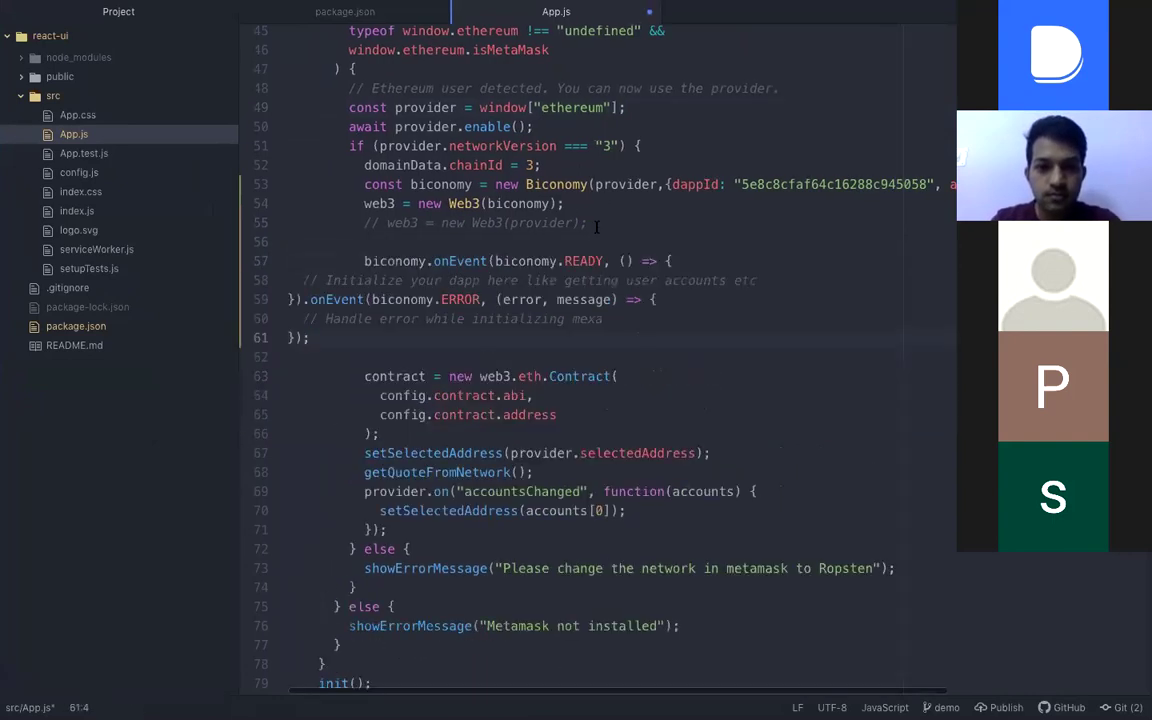
Indent the remaining lines of the biconomy.onEvent block to align with the surrounding init code
{"action": "left_click_drag", "start_coordinate": [329, 338], "coordinate": [288, 281]}
{"action": "key", "text": "Tab"}
{"action": "key", "text": "Tab"}
{"action": "key", "text": "Tab"}
{"action": "key", "text": "Tab"}
{"action": "key", "text": "Tab"}
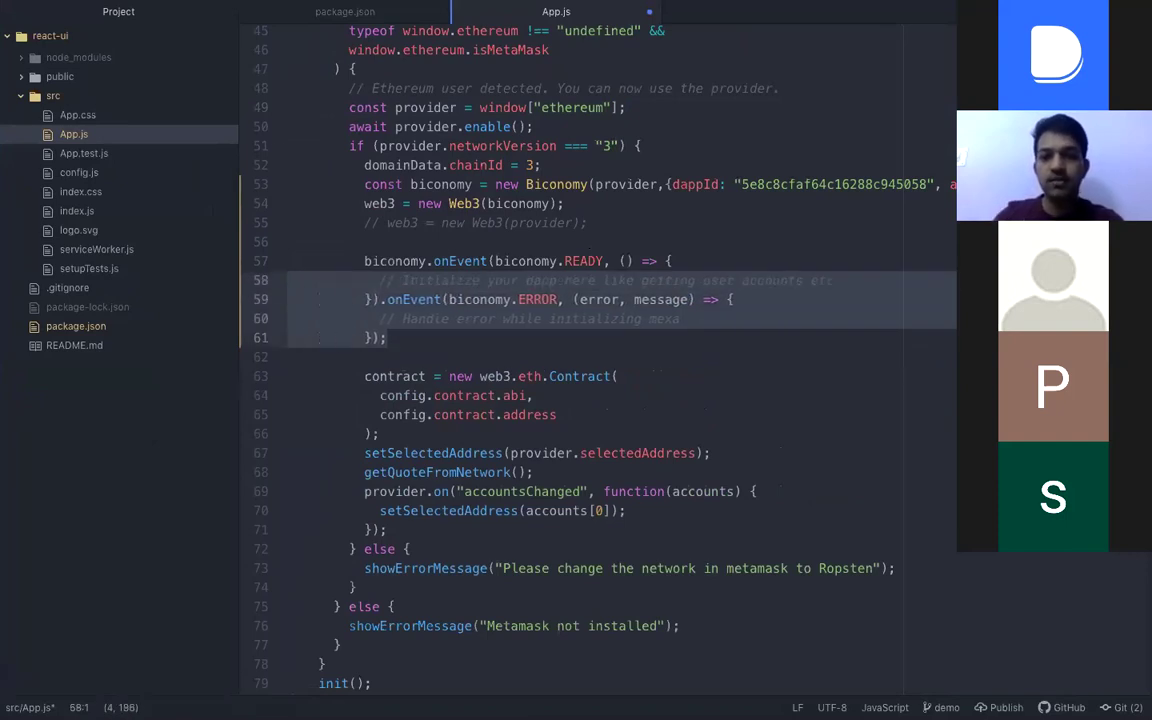
Move the contract creation, setSelectedAddress, getQuoteFromNetwork and accountsChanged code into the biconomy.READY handler in App.js, and save the file
{"action": "key", "text": "Right"}
{"action": "left_click_drag", "start_coordinate": [395, 530], "coordinate": [365, 376]}
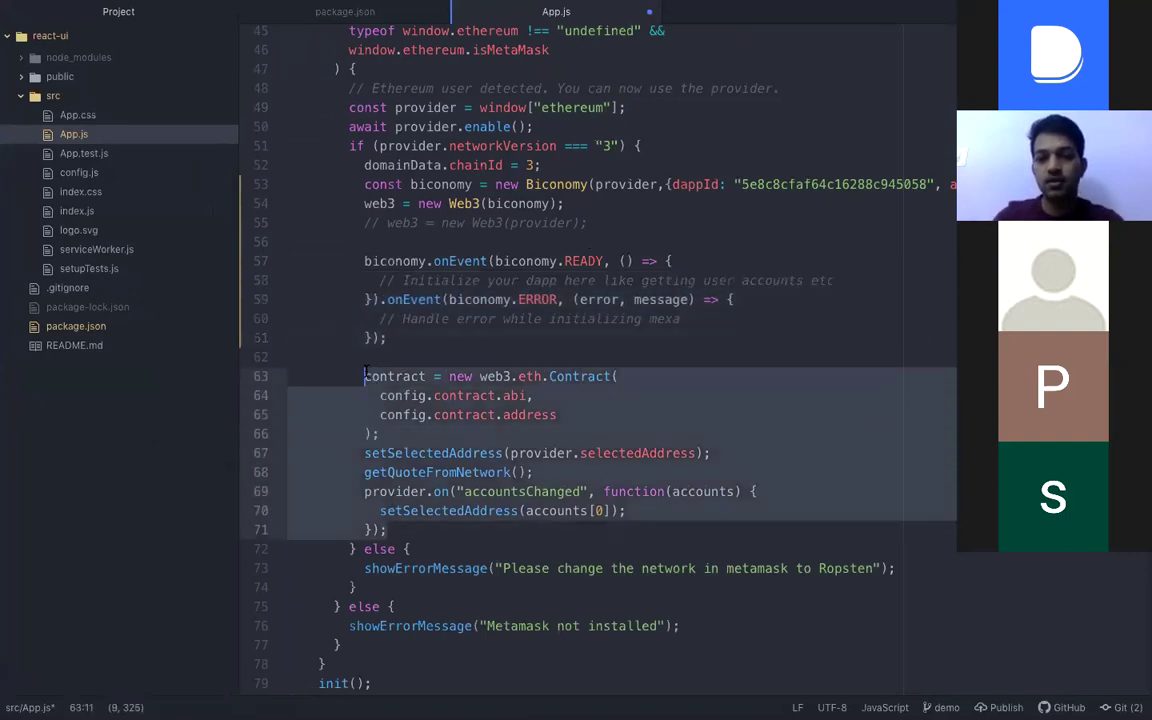
{"action": "key", "text": "BackSpace"}
{"action": "key", "text": "BackSpace"}
{"action": "key", "text": "BackSpace"}
{"action": "key", "text": "BackSpace"}
{"action": "key", "text": "BackSpace"}
{"action": "key", "text": "BackSpace"}
{"action": "key", "text": "BackSpace"}
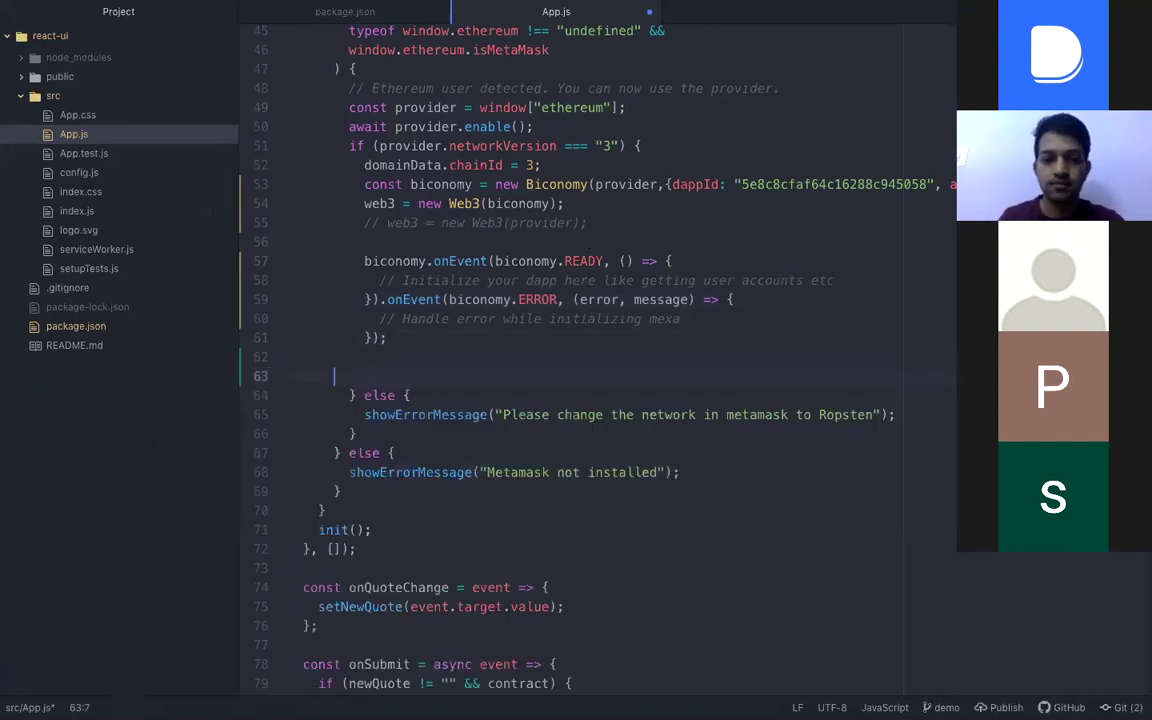
{"action": "left_click", "coordinate": [834, 280]}
{"action": "key", "text": "Return"}
{"action": "key", "text": "ctrl+v"}
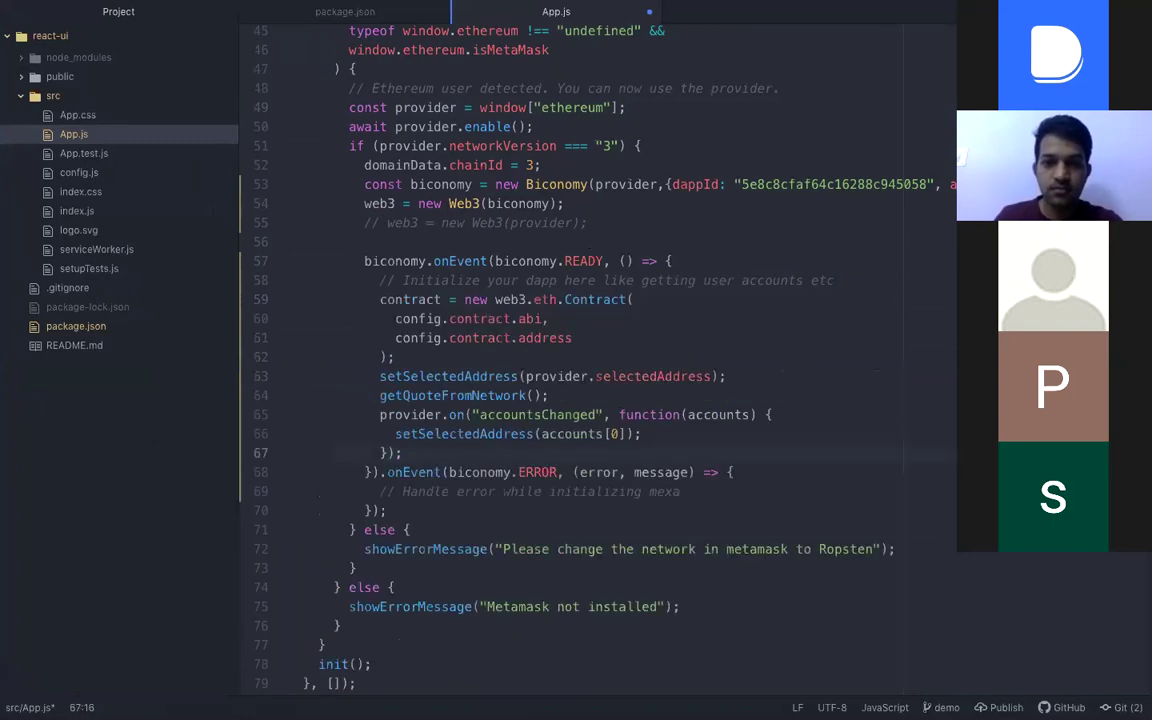
{"action": "left_click", "coordinate": [537, 318]}
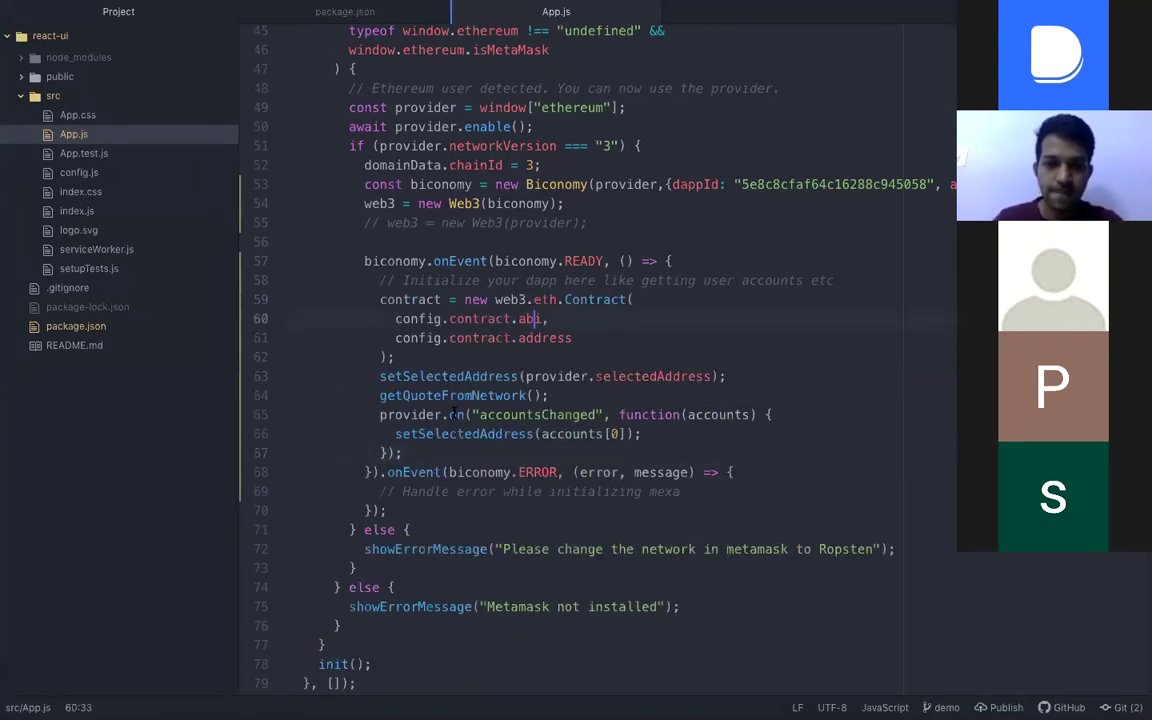
Review the Biconomy and web3 initialization, the READY and ERROR handlers, and the onSubmit meta transaction code in App.js
{"action": "scroll", "coordinate": [440, 400], "scroll_direction": "down", "scroll_amount": 5}
{"action": "scroll", "coordinate": [447, 330], "scroll_direction": "down", "scroll_amount": 2}
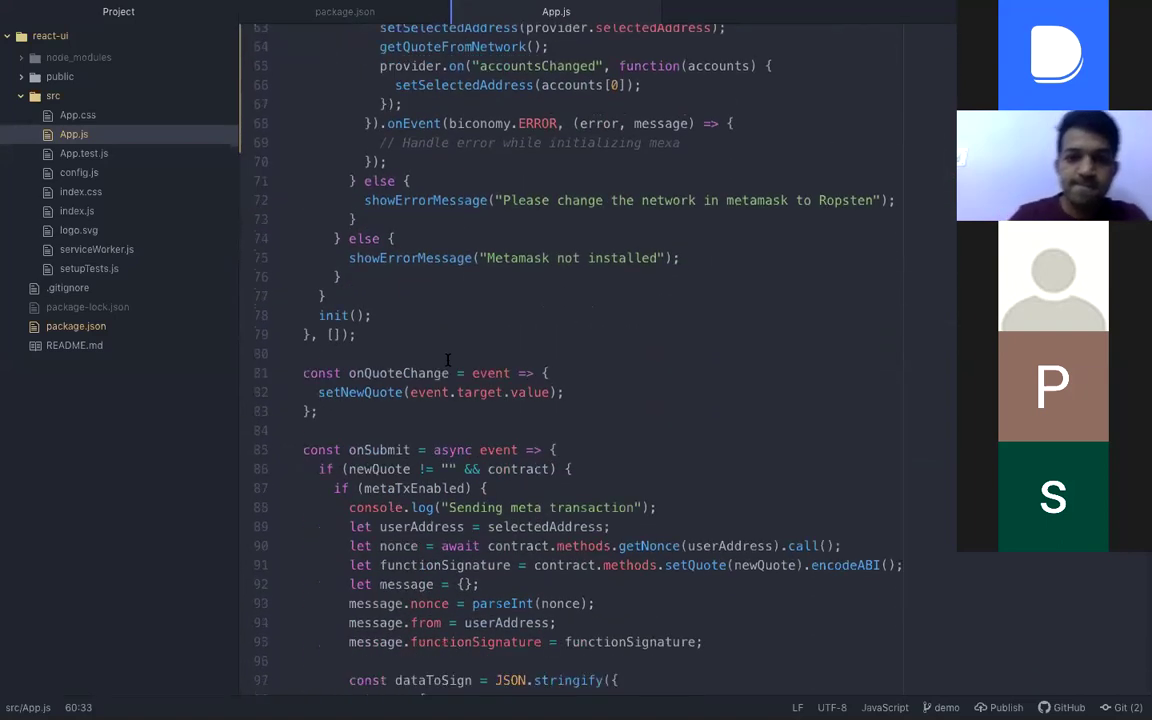
{"action": "scroll", "coordinate": [444, 247], "scroll_direction": "up", "scroll_amount": 4}
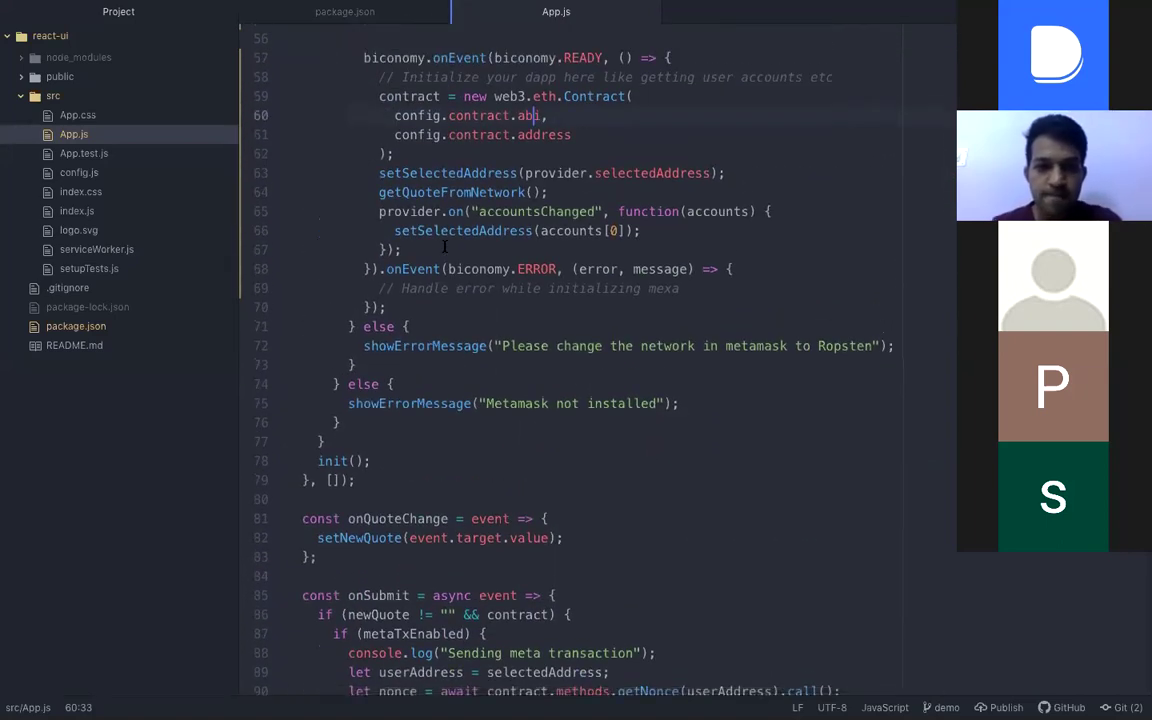
{"action": "scroll", "coordinate": [430, 242], "scroll_direction": "up", "scroll_amount": 3}
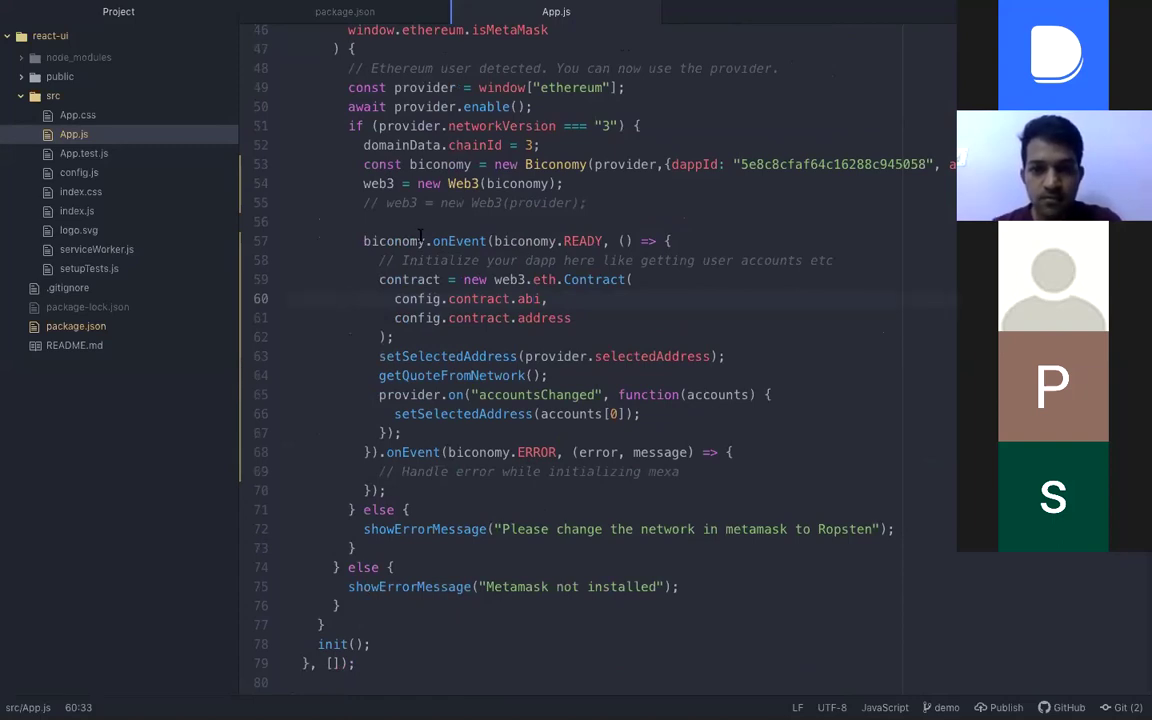
{"action": "double_click", "coordinate": [366, 184]}
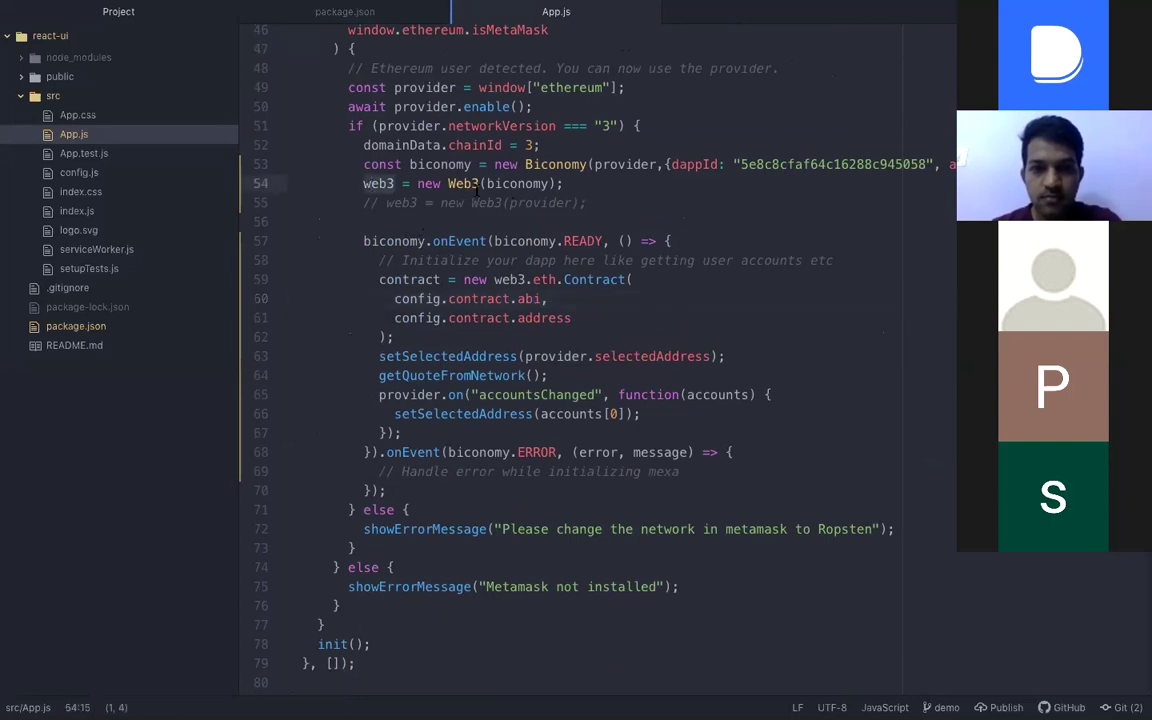
{"action": "left_click", "coordinate": [438, 280]}
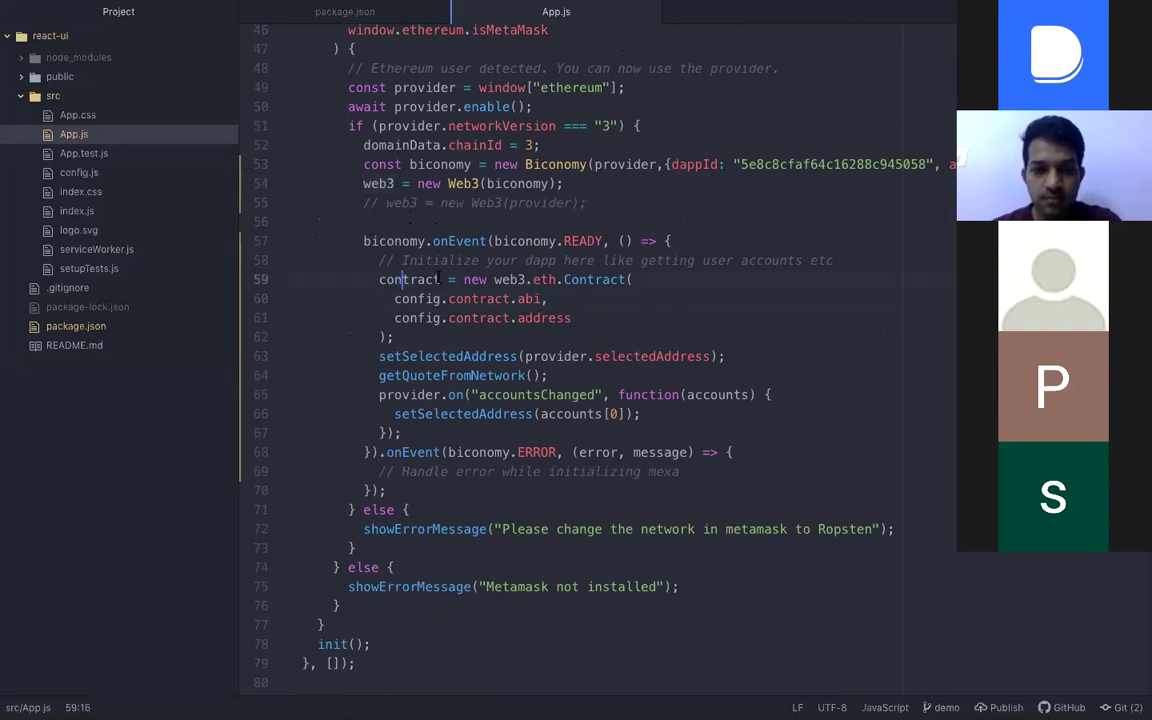
{"action": "scroll", "coordinate": [438, 280], "scroll_direction": "down", "scroll_amount": 5}
Switch to Terminal, clear the screen and start the react-ui app with npm start
{"action": "key", "text": "ctrl+Up"}
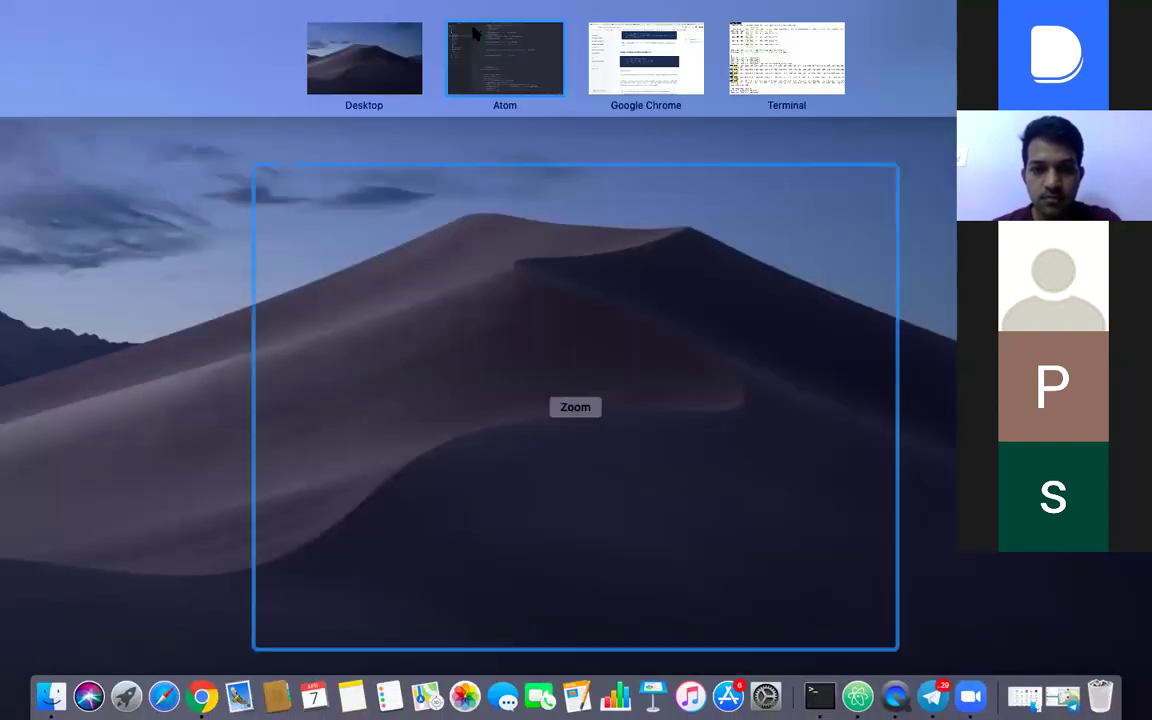
{"action": "left_click", "coordinate": [745, 60]}
{"action": "type", "text": "clear"}
{"action": "key", "text": "Return"}
{"action": "type", "text": "npm "}
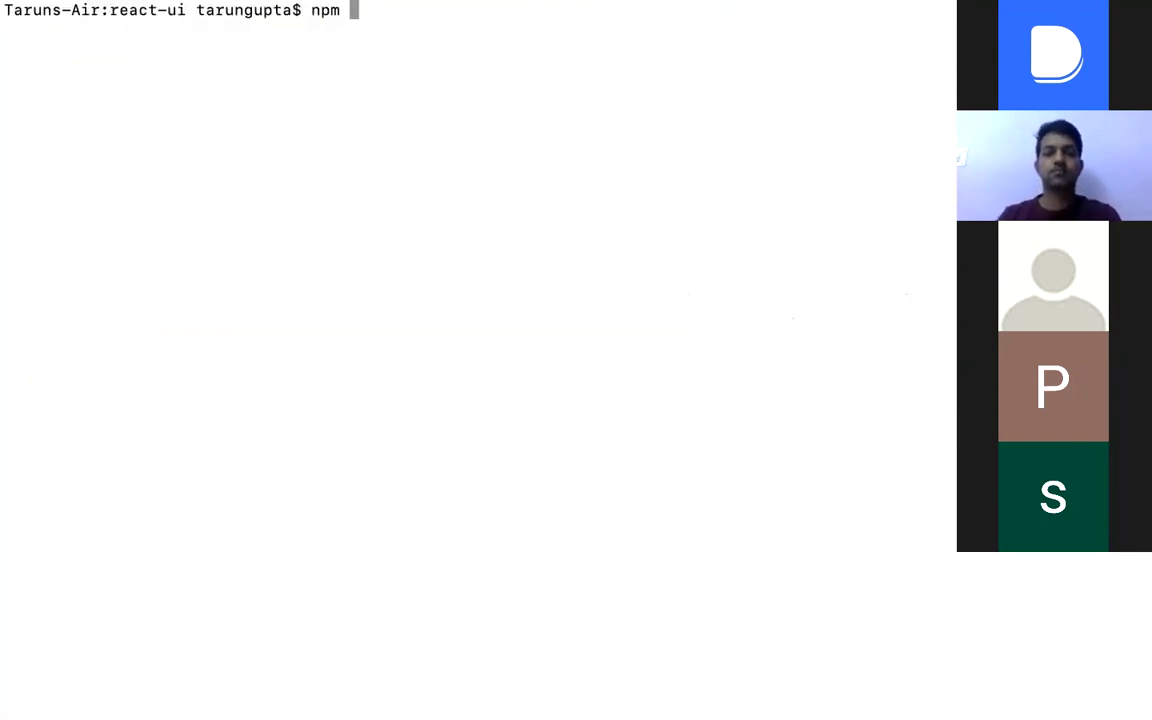
{"action": "type", "text": "start"}
{"action": "key", "text": "Return"}
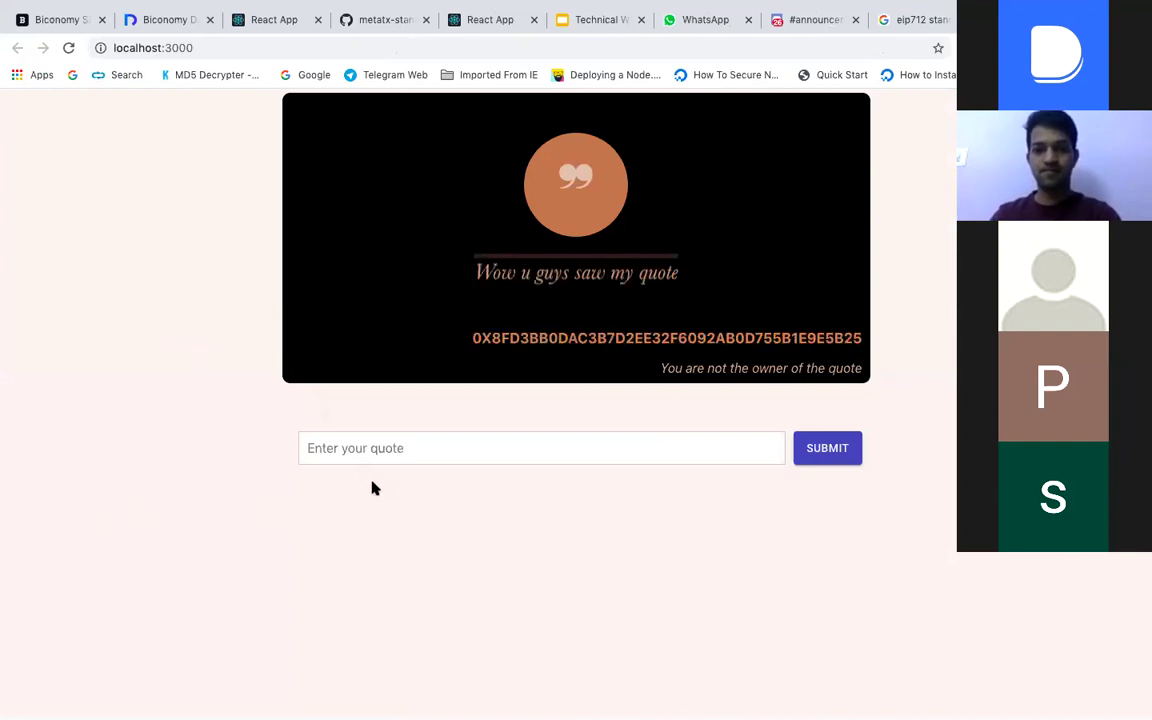
Submit the quote "web3 is great" in the localhost:3000 dapp and sign the TestContract signature request in MetaMask
{"action": "left_click", "coordinate": [381, 449]}
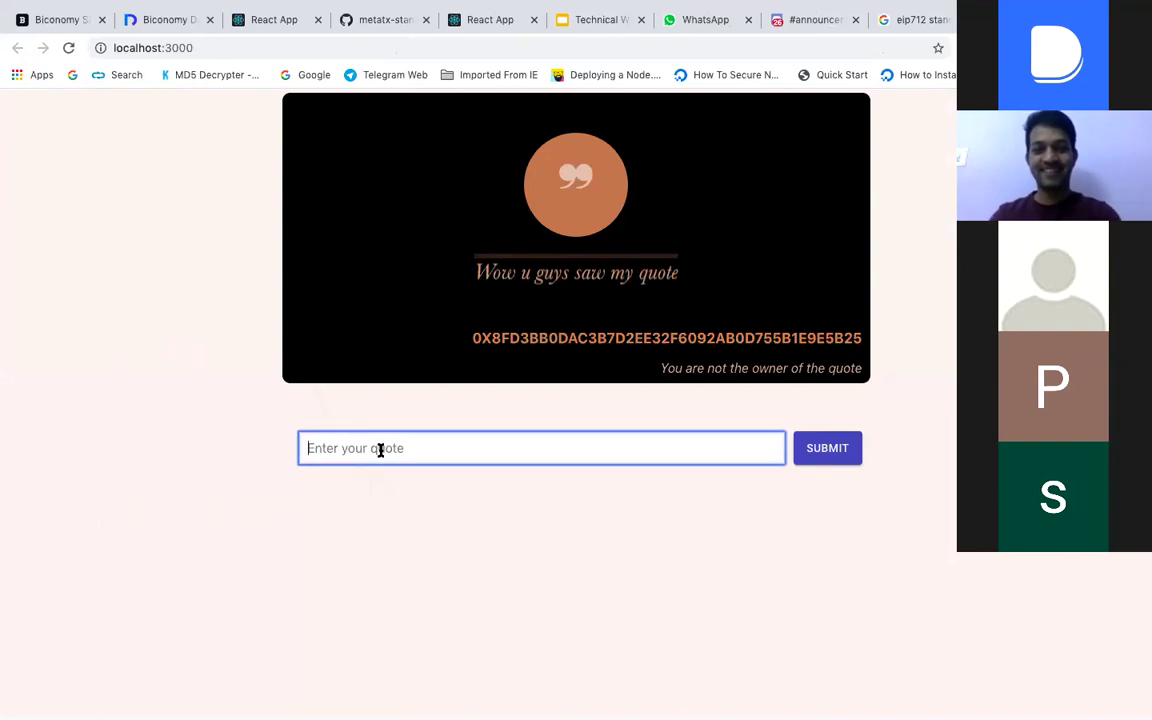
{"action": "type", "text": "web"}
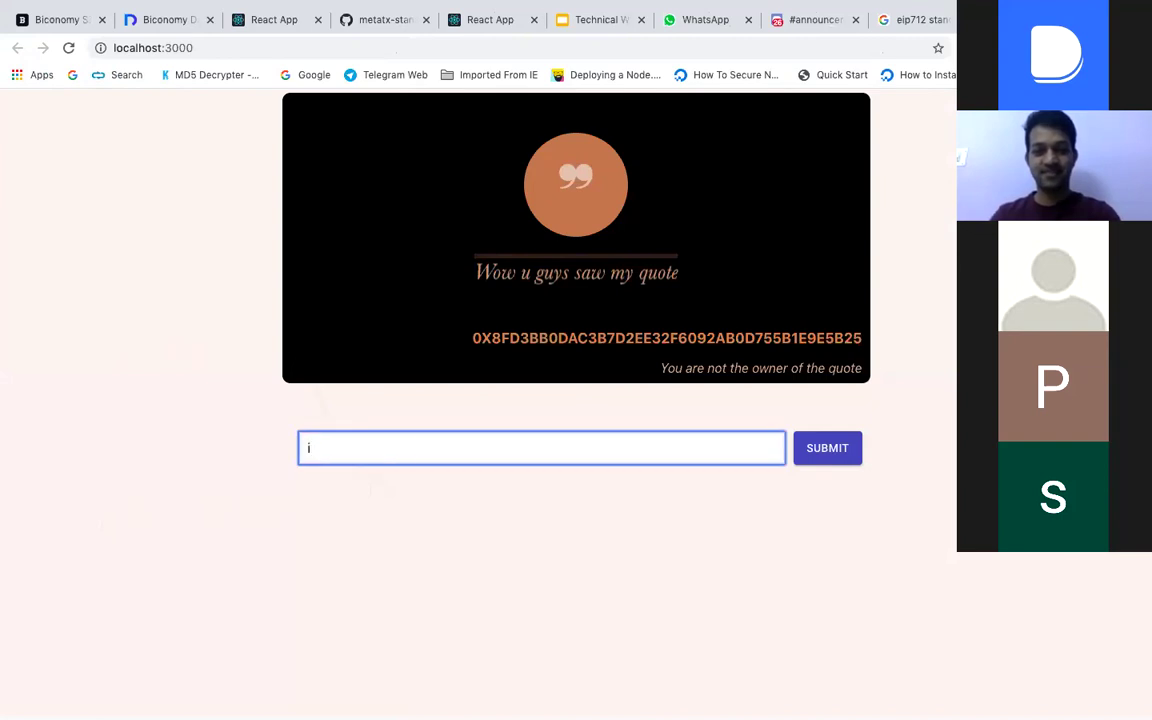
{"action": "type", "text": "3 is great"}
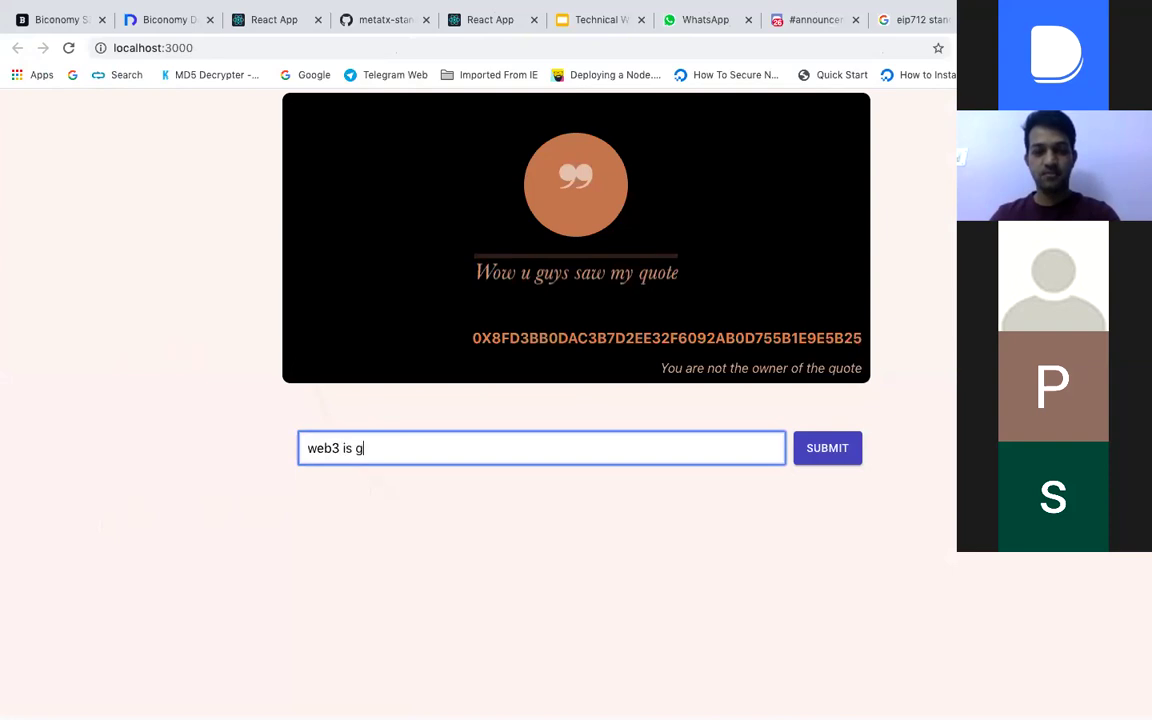
{"action": "left_click", "coordinate": [836, 458]}
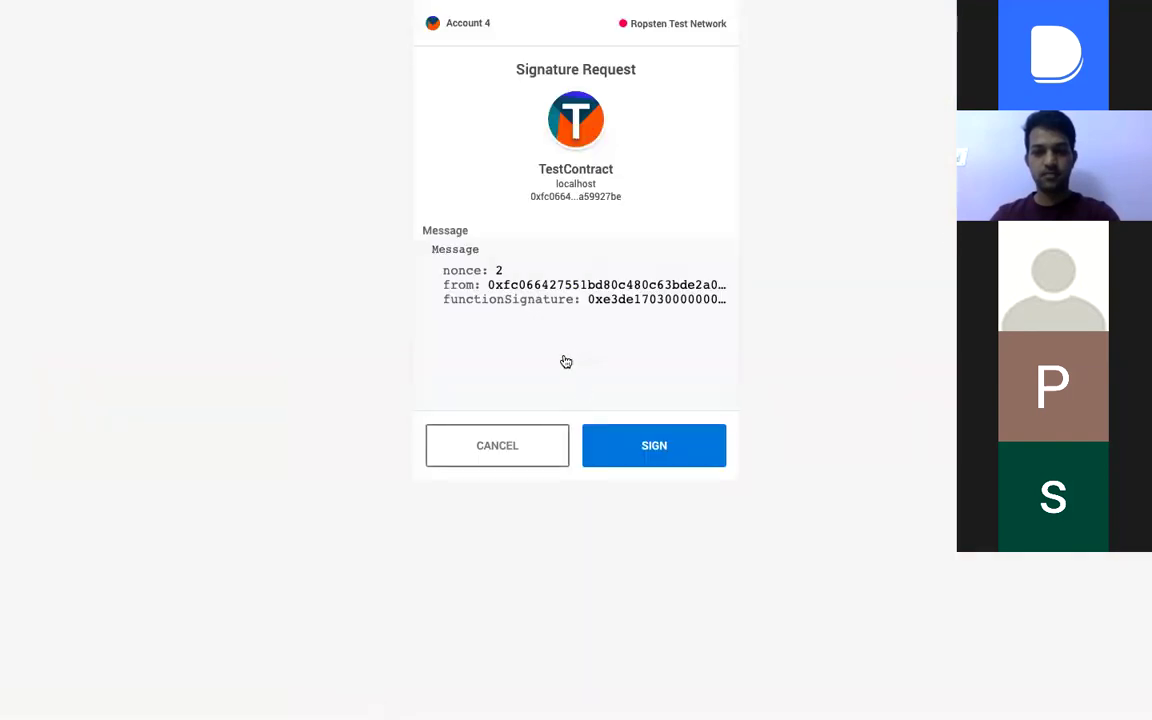
{"action": "left_click", "coordinate": [648, 453]}
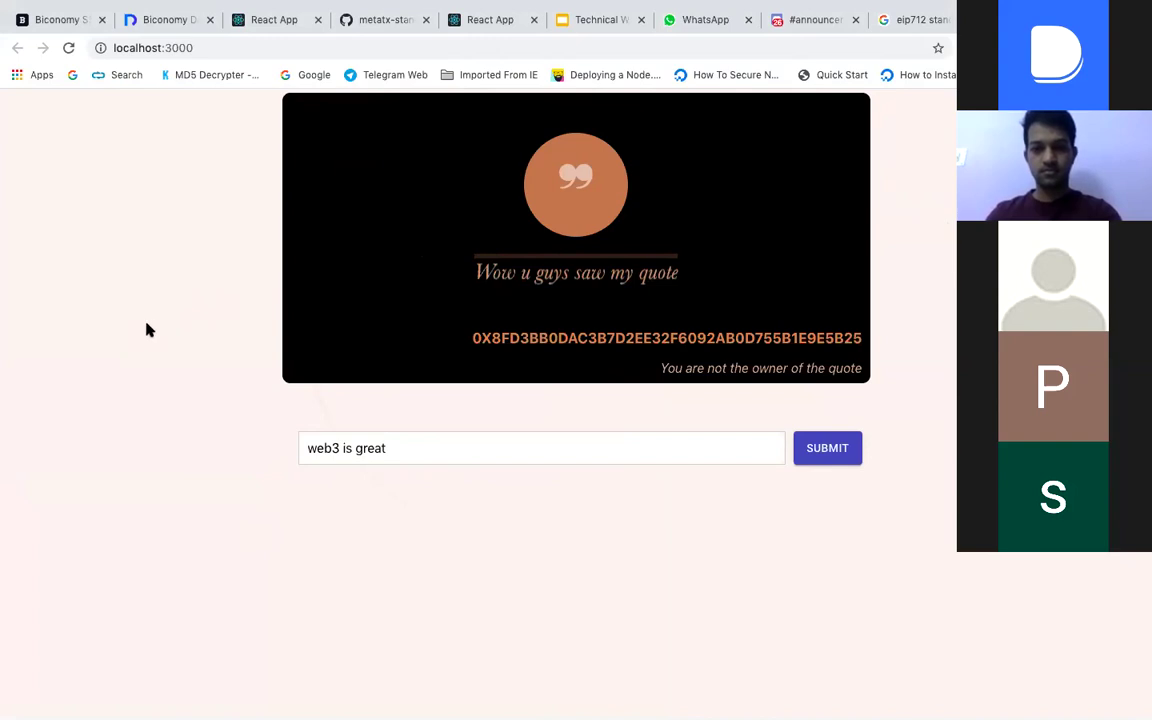
View the Technical Workshop Devfolio slides, and open src/contracts/TestContract.sol in the bcnmy/metatx-standard GitHub repository to examine its code
{"action": "left_click", "coordinate": [565, 22]}
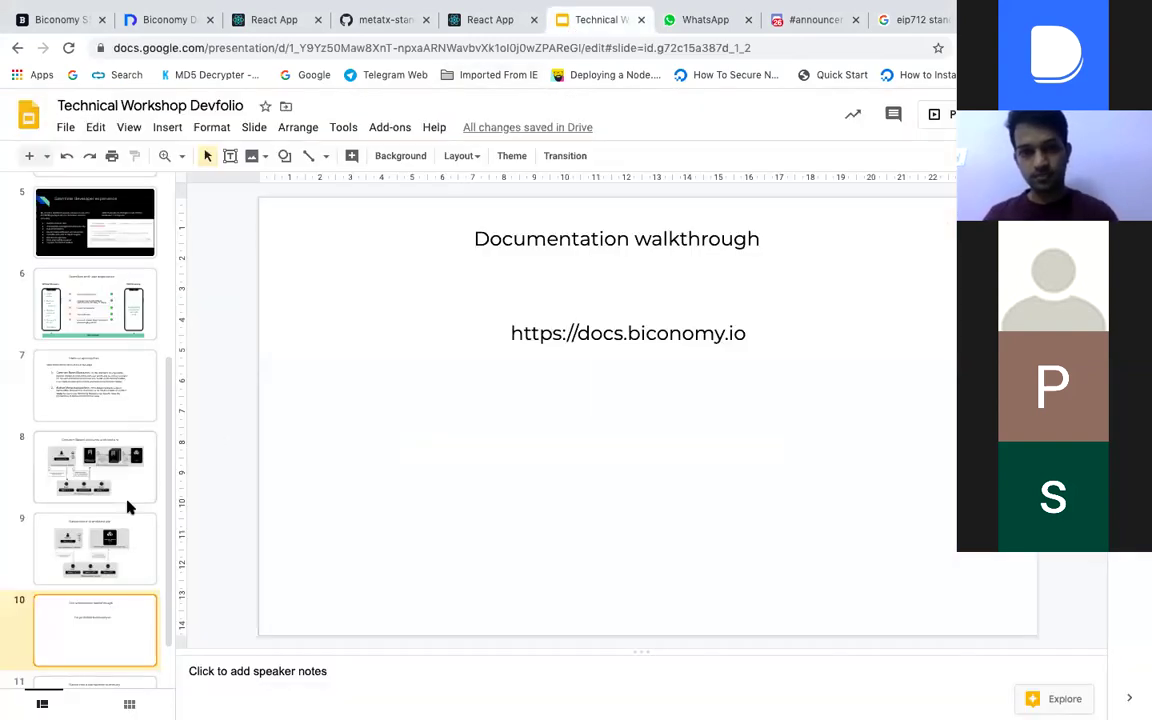
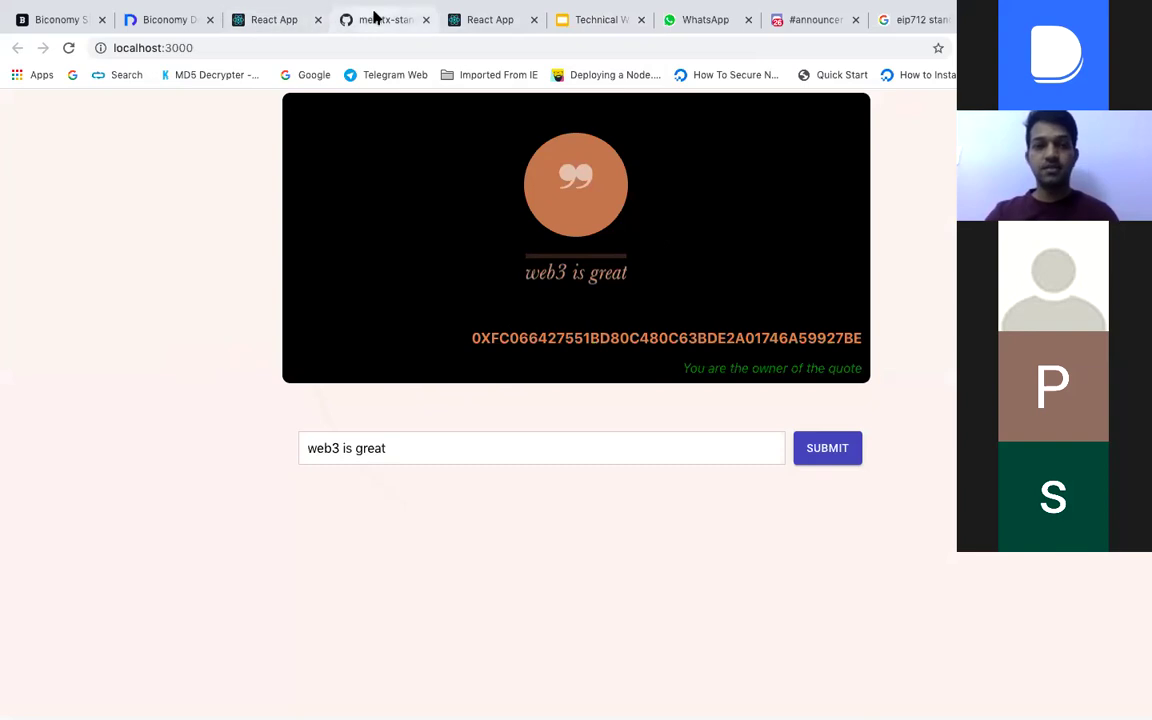
{"action": "scroll", "coordinate": [150, 322], "scroll_direction": "up", "scroll_amount": 5}
{"action": "left_click", "coordinate": [16, 49]}
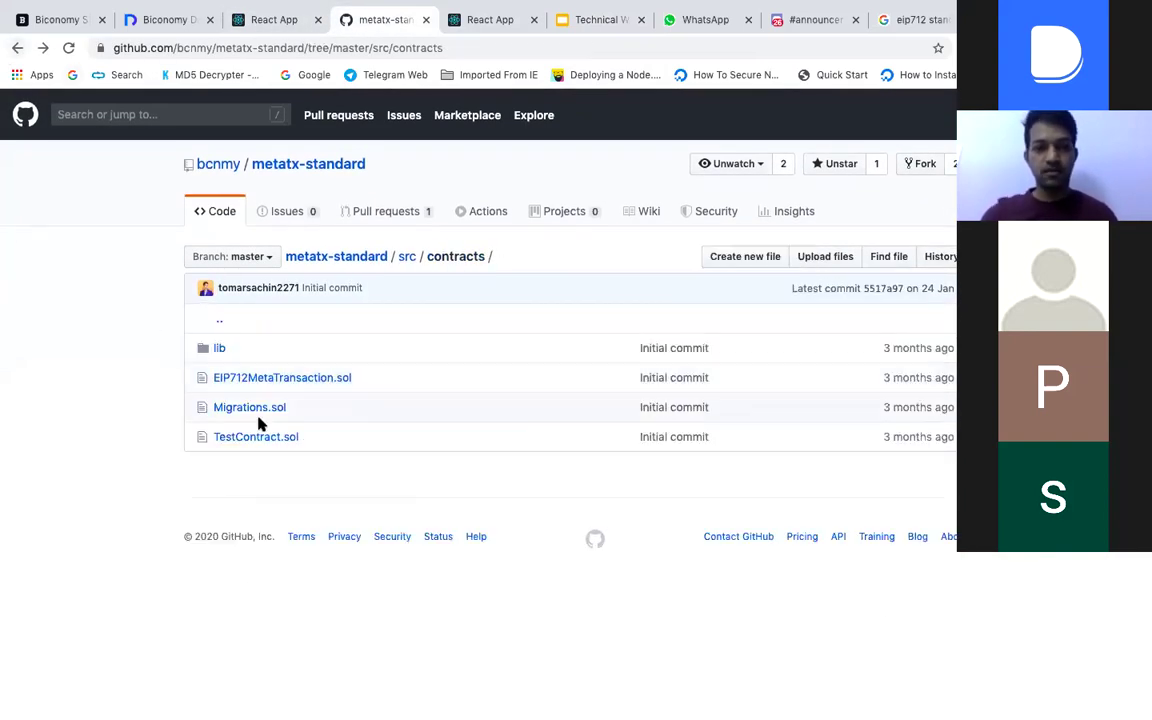
{"action": "left_click", "coordinate": [236, 439]}
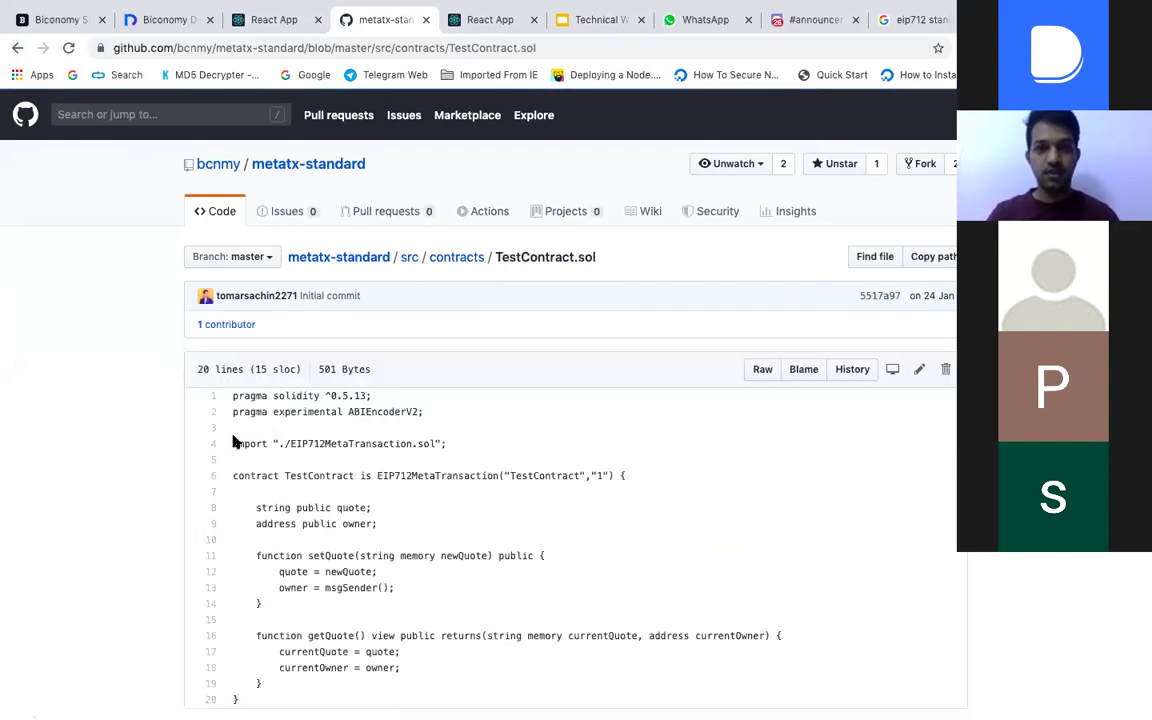
{"action": "scroll", "coordinate": [124, 373], "scroll_direction": "down", "scroll_amount": 1}
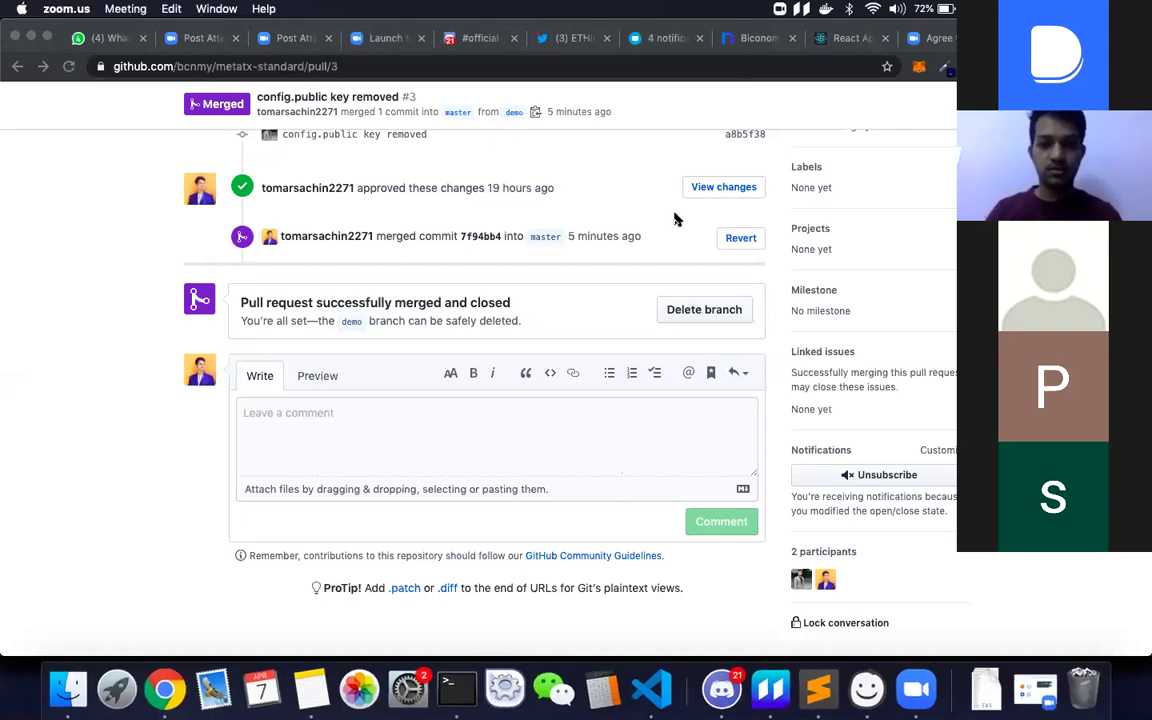
Reload the quote dapp at localhost:3001 and check the active MetaMask account's balance
{"action": "left_click", "coordinate": [617, 187]}
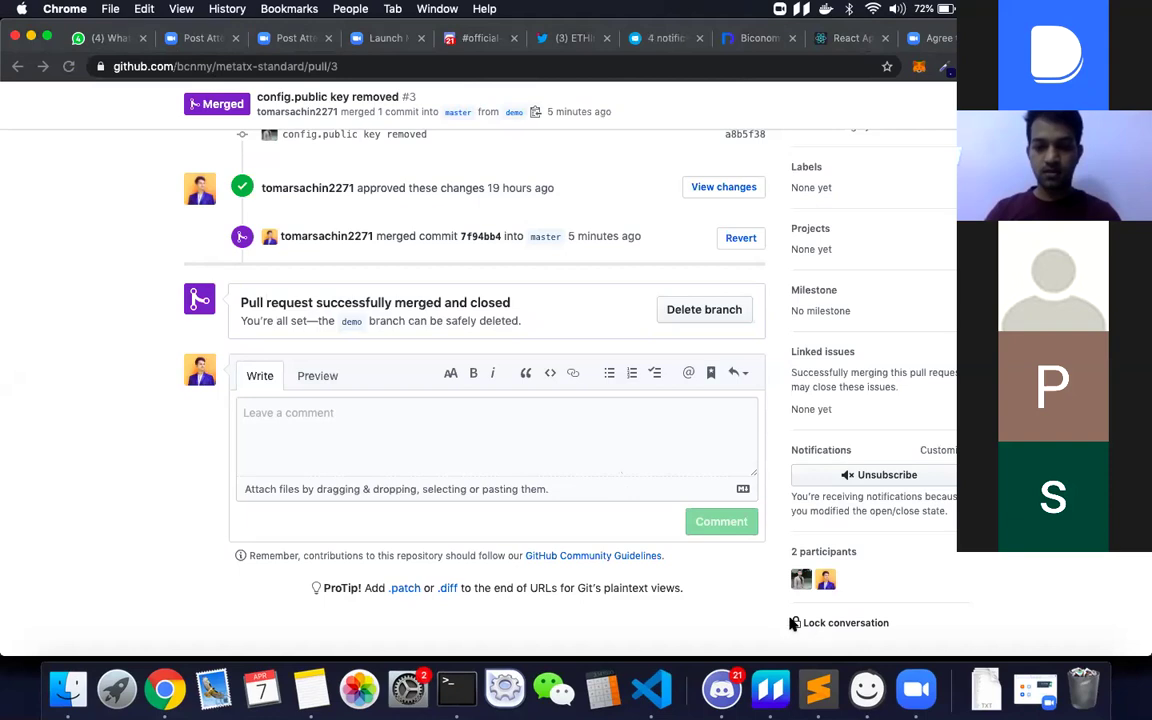
{"action": "left_click", "coordinate": [835, 40]}
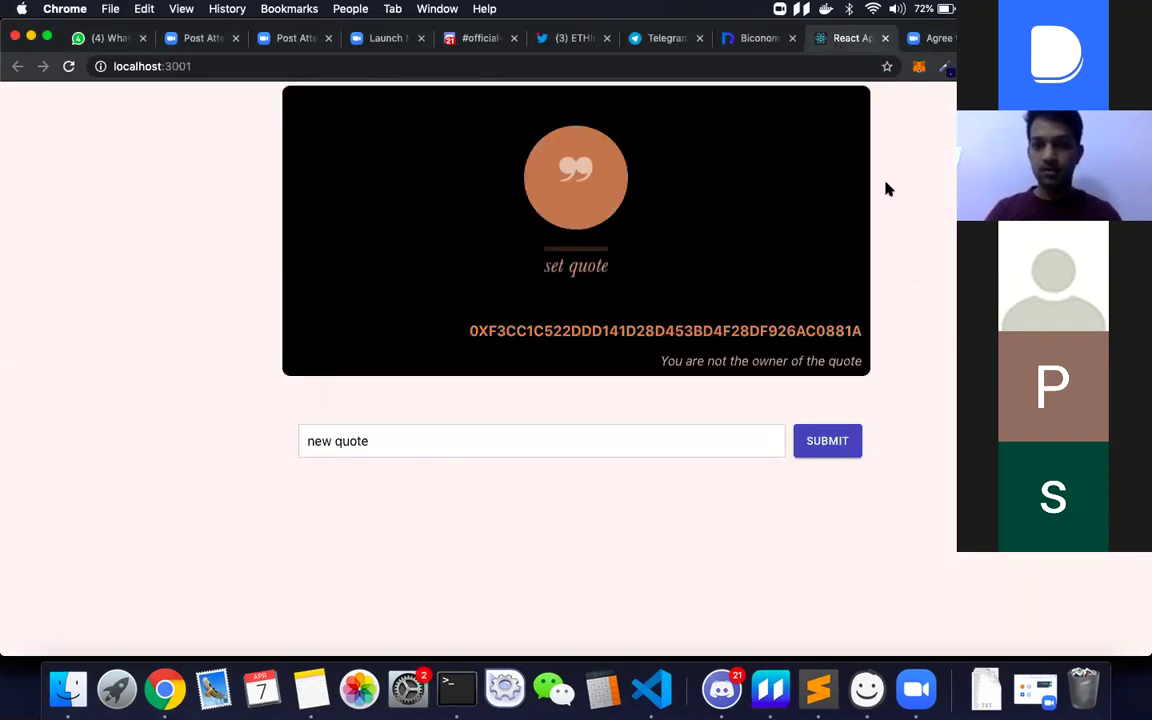
{"action": "key", "text": "super+r"}
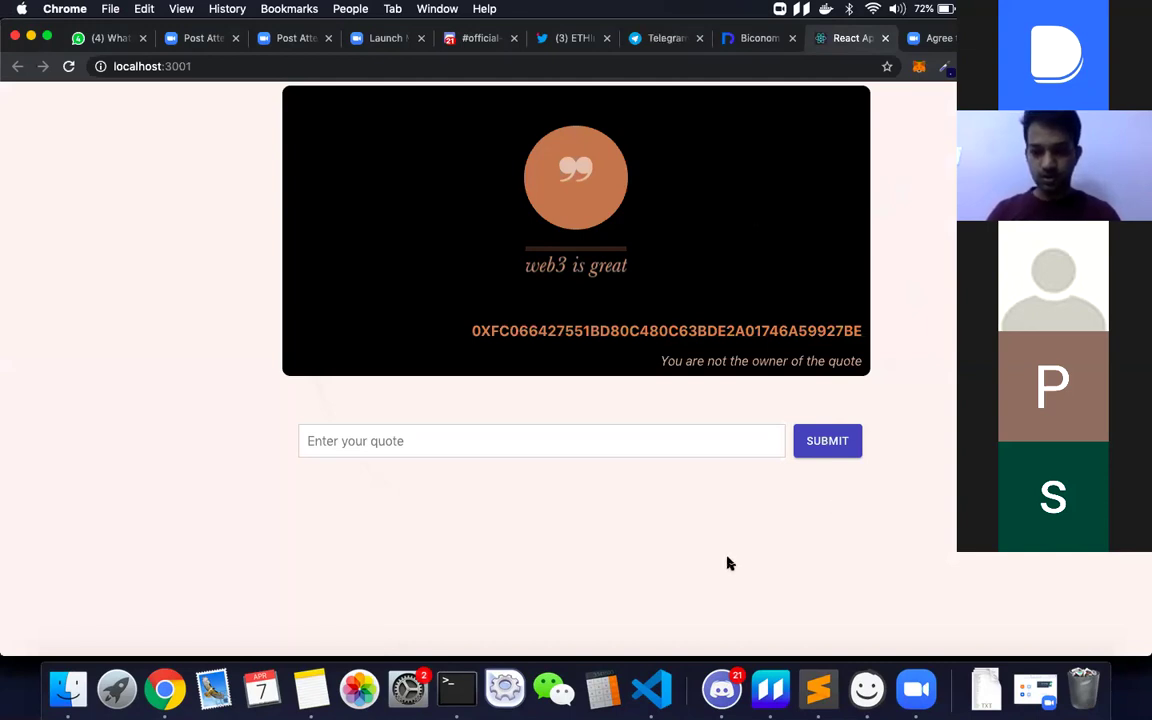
{"action": "left_click", "coordinate": [919, 68]}
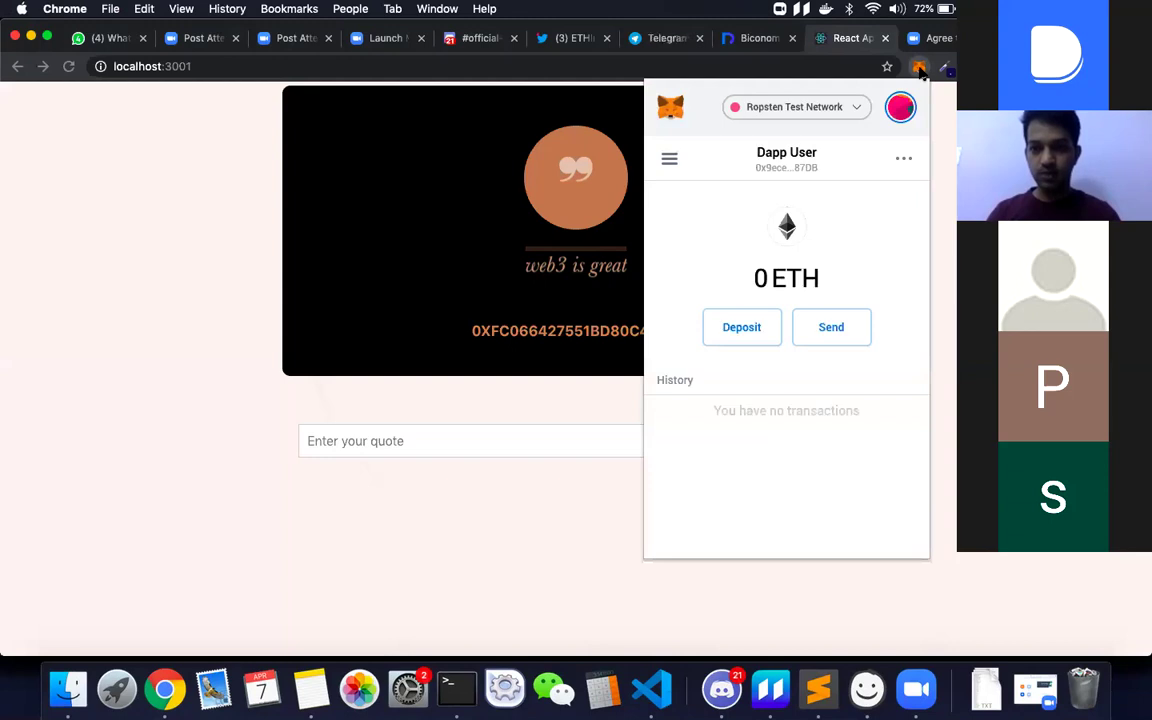
{"action": "left_click", "coordinate": [656, 419]}
Submit the quote "asdf" in the localhost:3001 dapp and reject the contract interaction in MetaMask
{"action": "left_click", "coordinate": [781, 441]}
{"action": "type", "text": "asdf"}
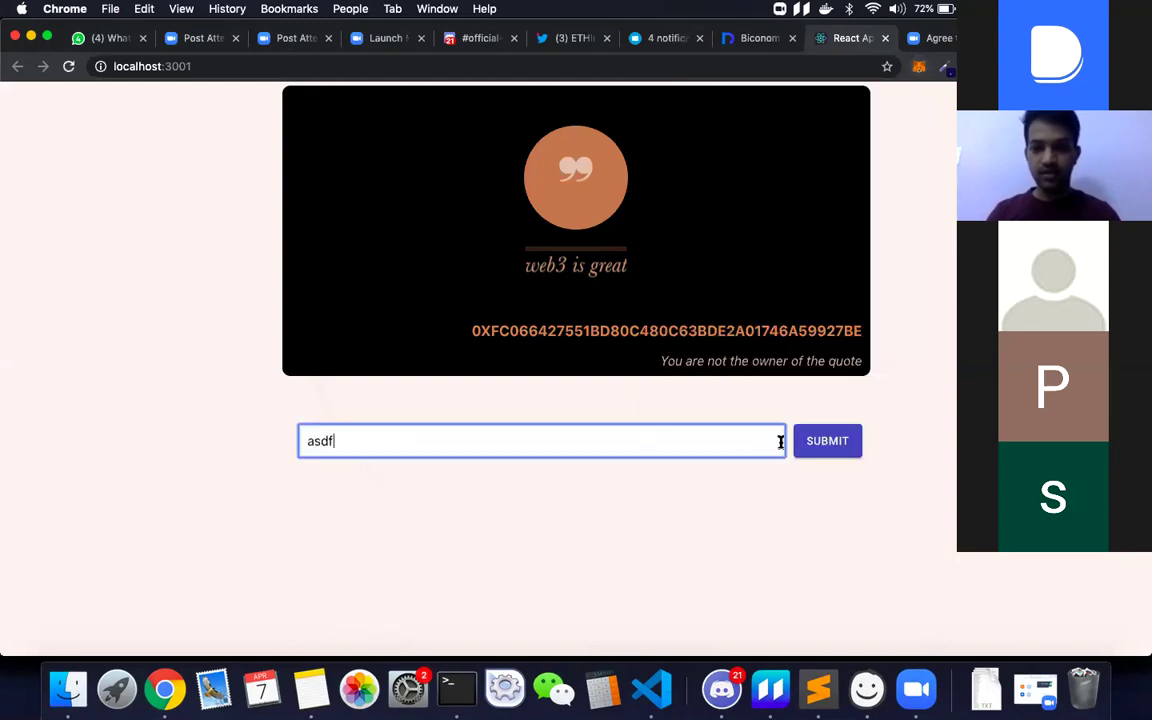
{"action": "left_click", "coordinate": [812, 447]}
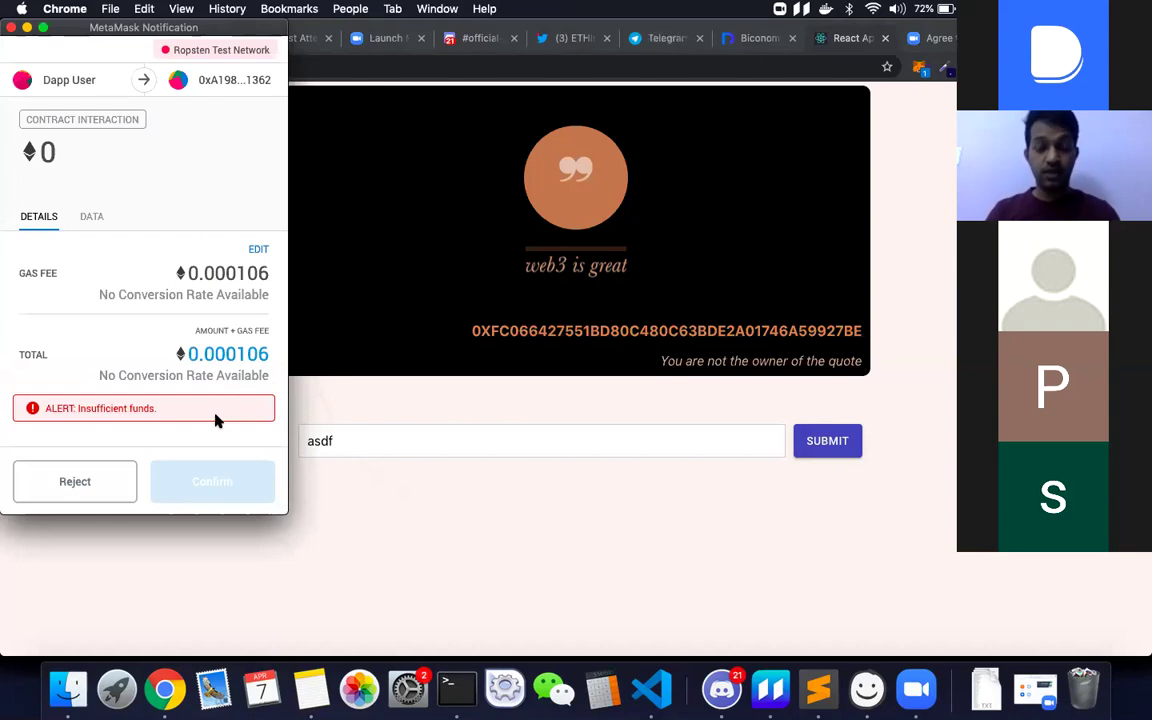
{"action": "left_click", "coordinate": [104, 484]}
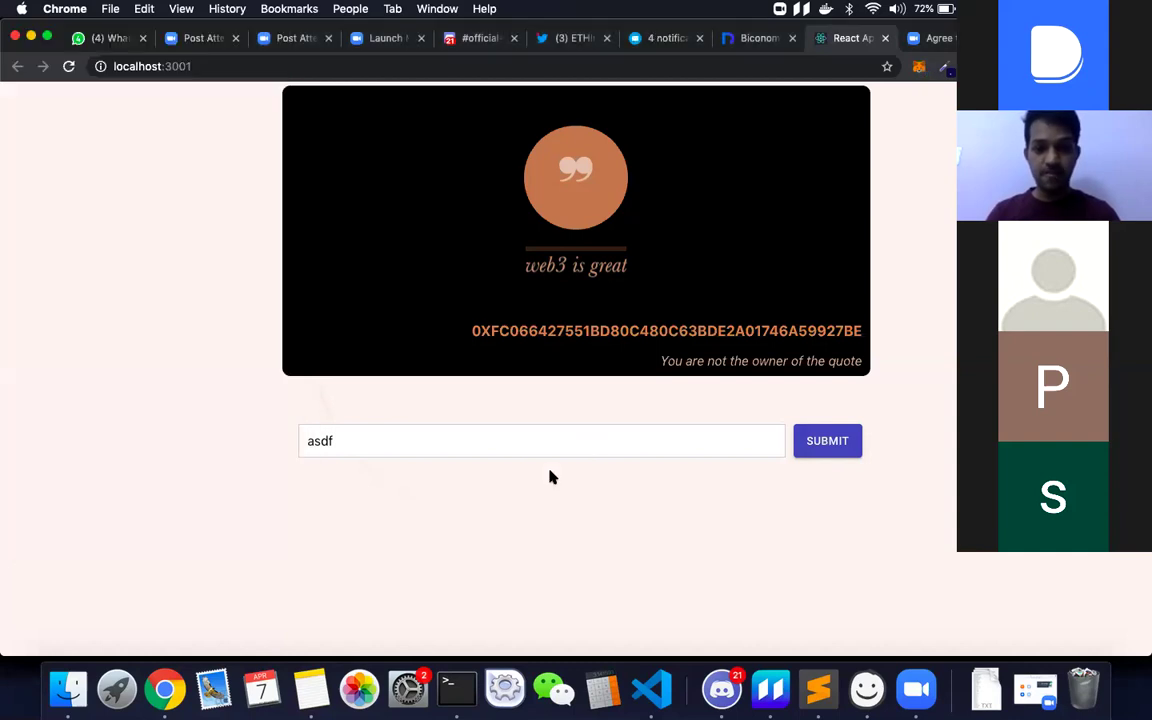
Switch to the metatx-standard project window in Visual Studio Code and open TestContract.sol from src/contracts
{"action": "left_click", "coordinate": [651, 688]}
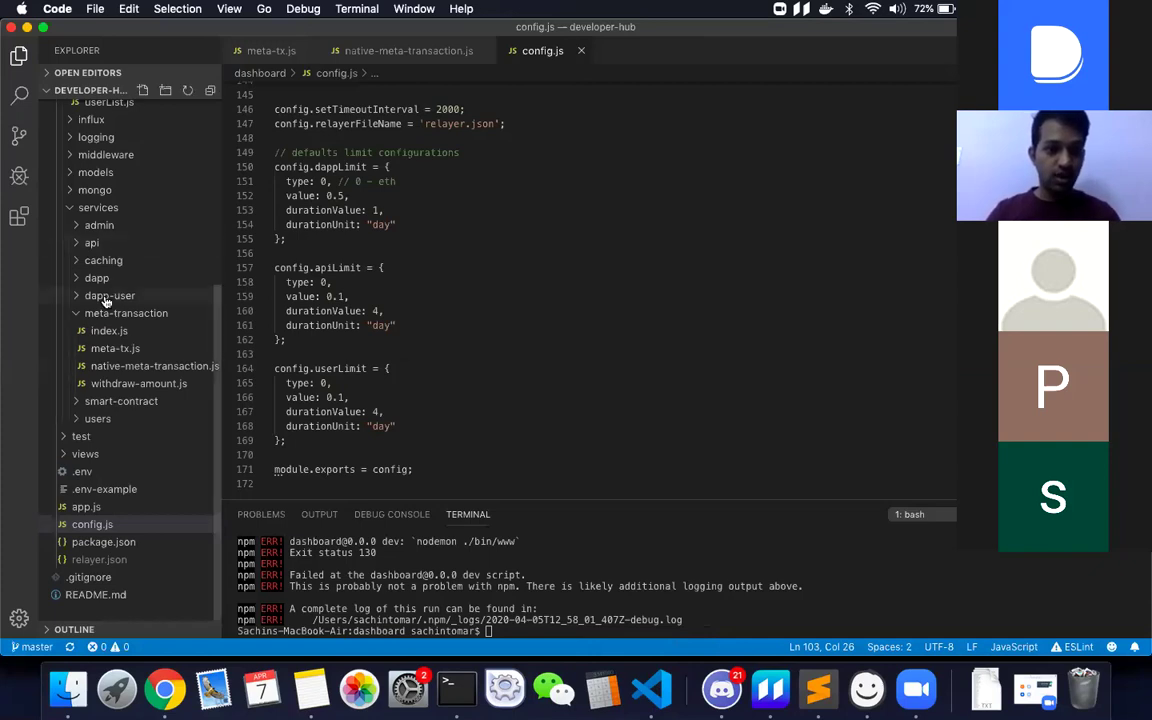
{"action": "scroll", "coordinate": [105, 302], "scroll_direction": "up", "scroll_amount": 5}
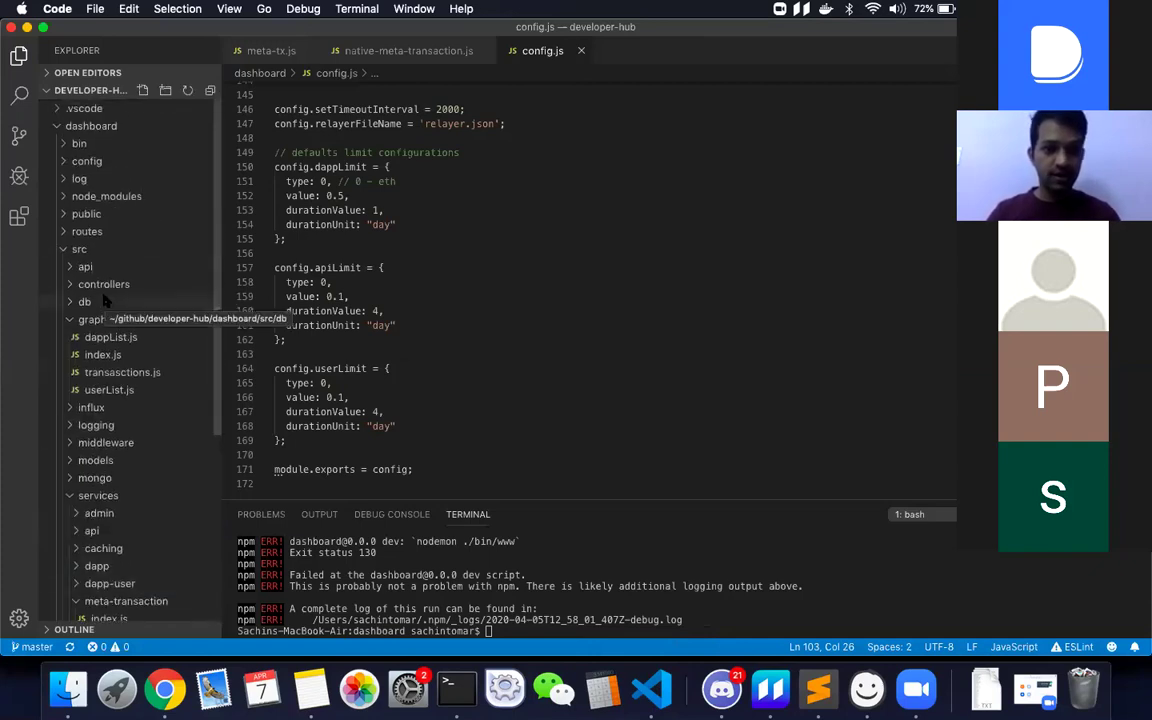
{"action": "key", "text": "ctrl+Down"}
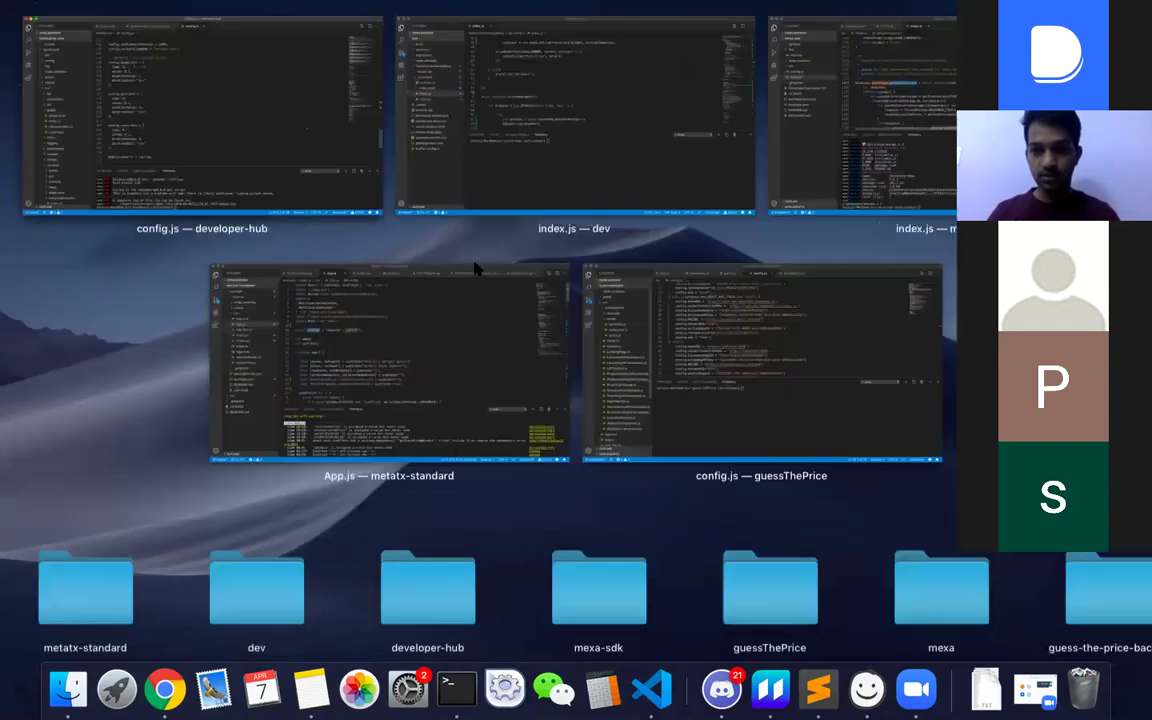
{"action": "left_click", "coordinate": [458, 360]}
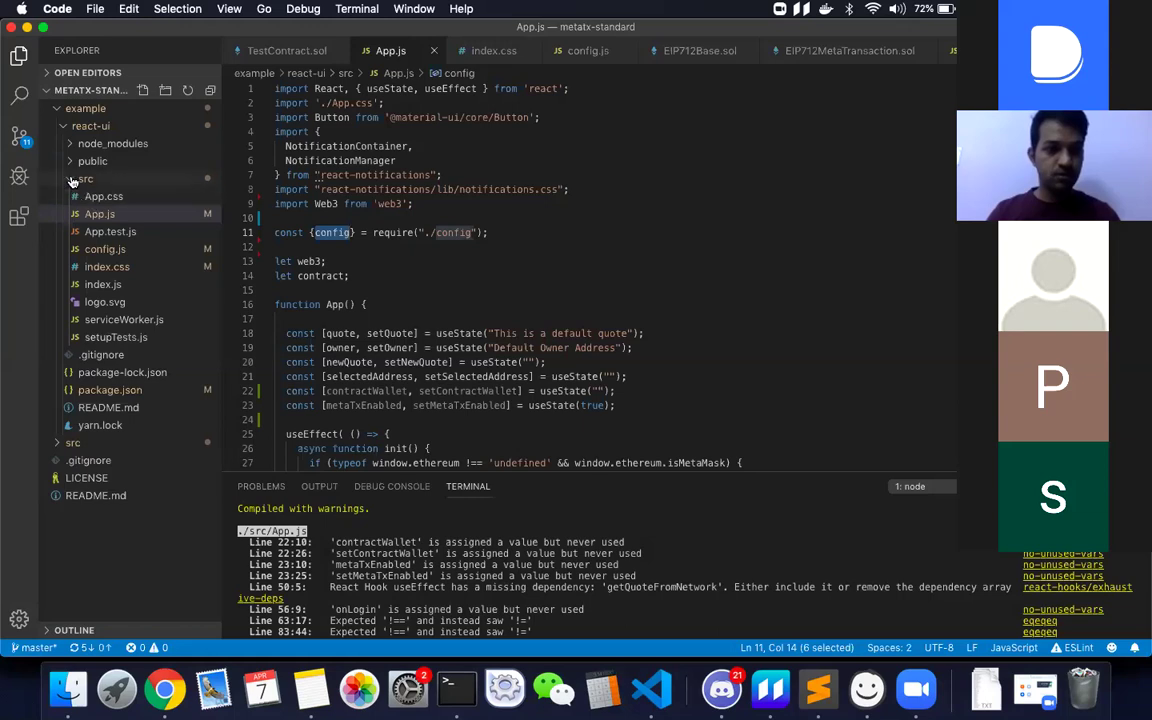
{"action": "left_click", "coordinate": [64, 125]}
{"action": "left_click", "coordinate": [66, 145]}
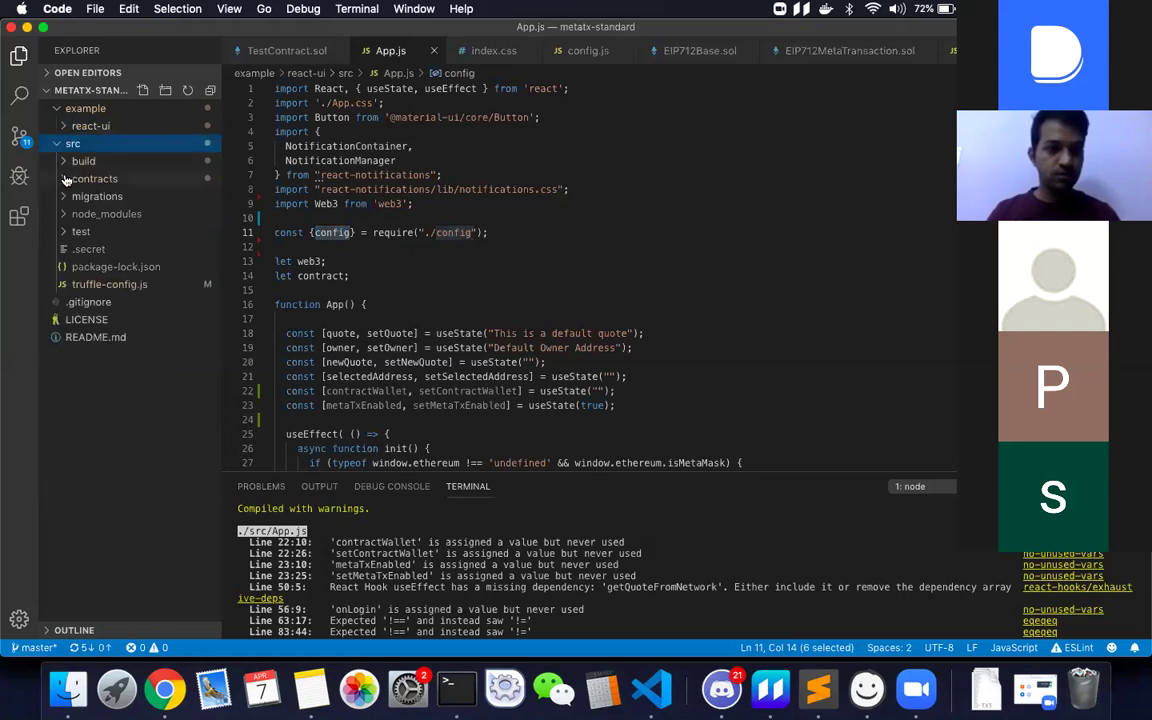
{"action": "left_click", "coordinate": [62, 176]}
{"action": "left_click", "coordinate": [108, 250]}
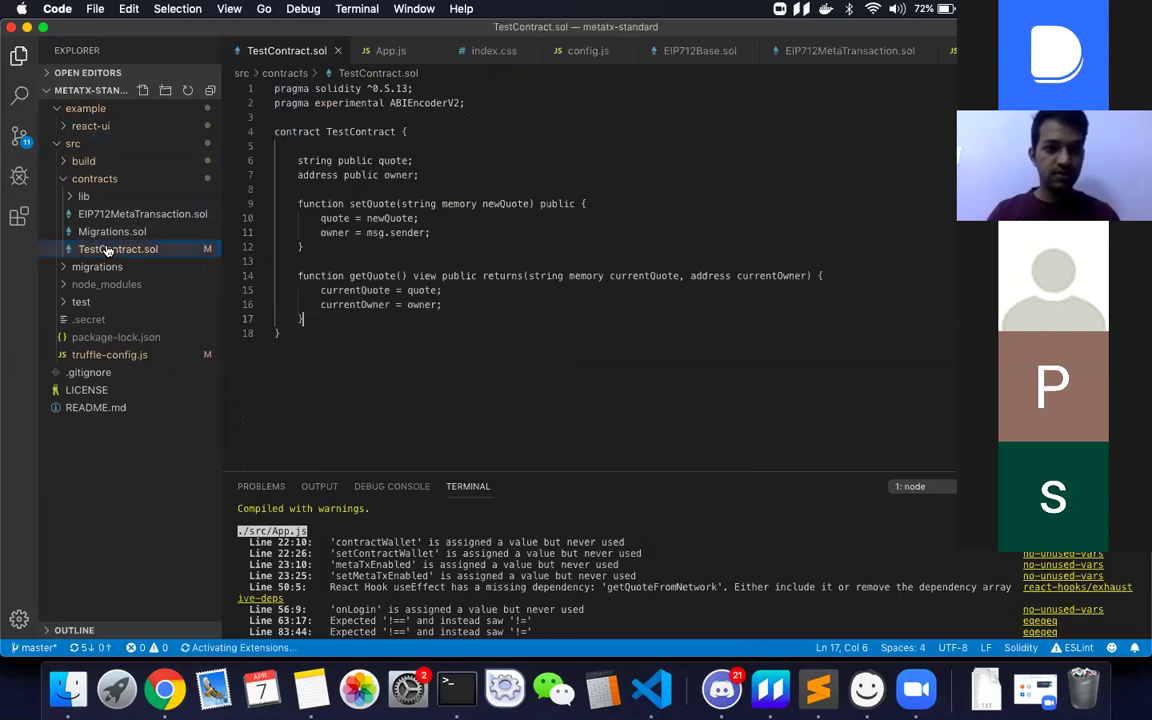
Examine the TestContract code, highlighting msg.sender in the owner assignment, the whole contract, and the setQuote function name
{"action": "left_click", "coordinate": [499, 255]}
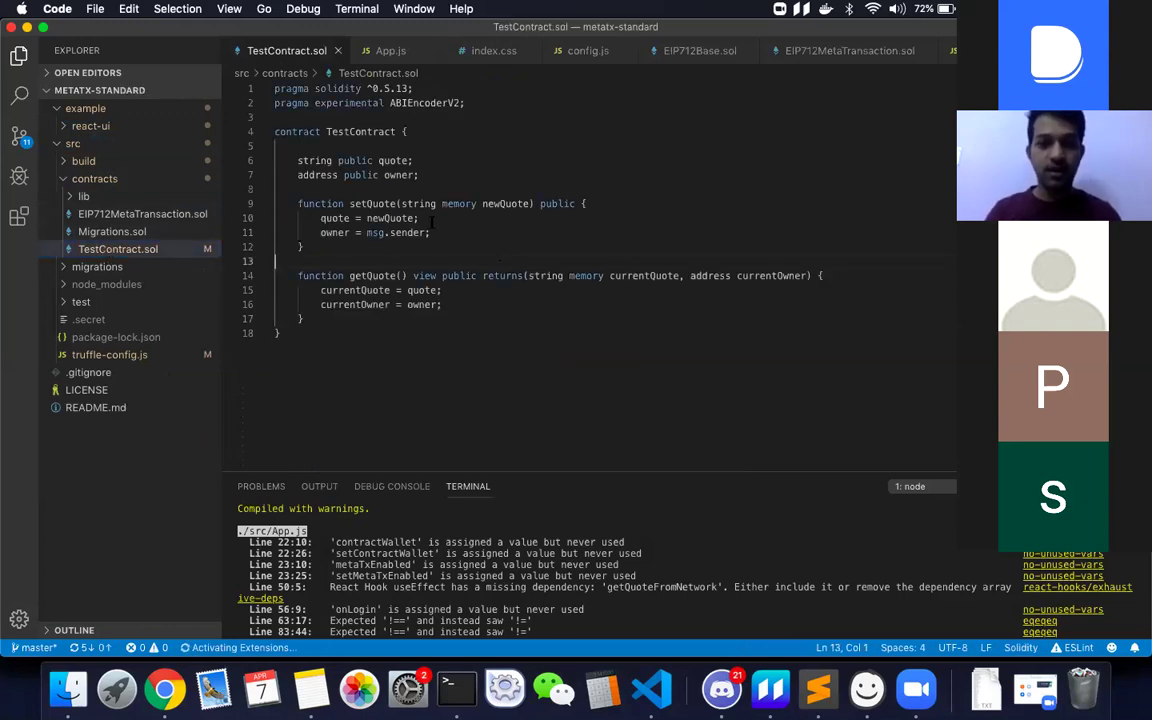
{"action": "left_click", "coordinate": [367, 232]}
{"action": "left_click_drag", "start_coordinate": [367, 232], "coordinate": [425, 230]}
{"action": "left_click", "coordinate": [403, 131]}
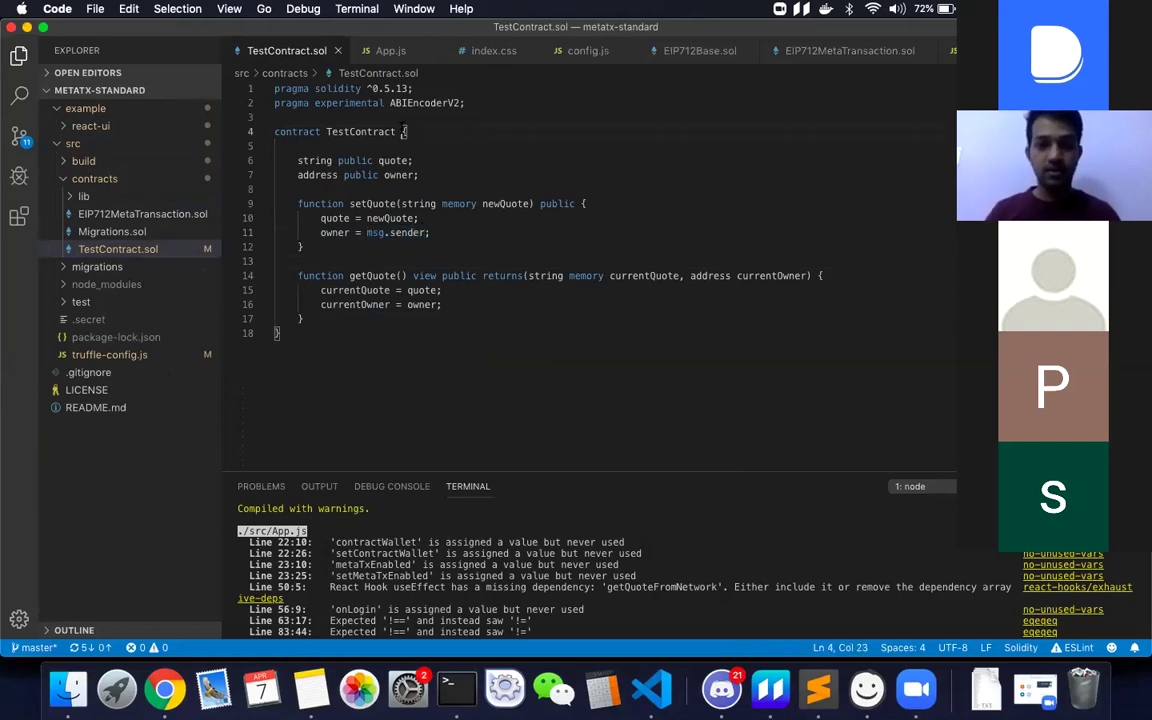
{"action": "left_click_drag", "start_coordinate": [347, 334], "coordinate": [197, 70]}
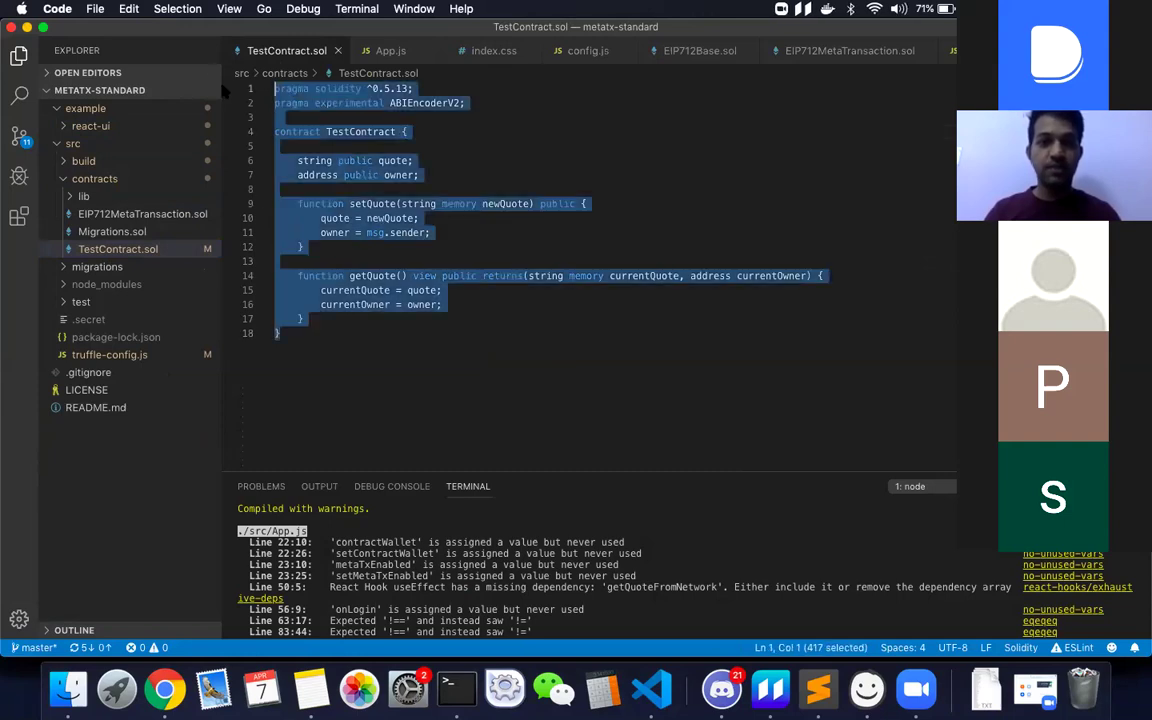
{"action": "left_click", "coordinate": [454, 327]}
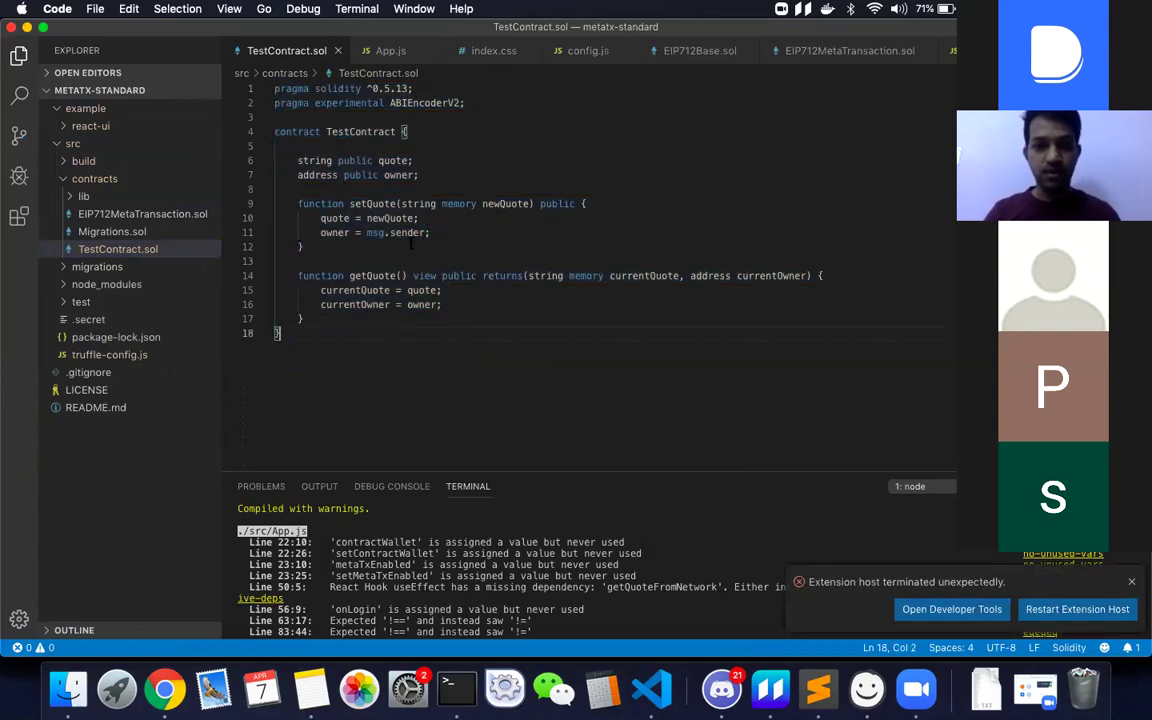
{"action": "double_click", "coordinate": [384, 203]}
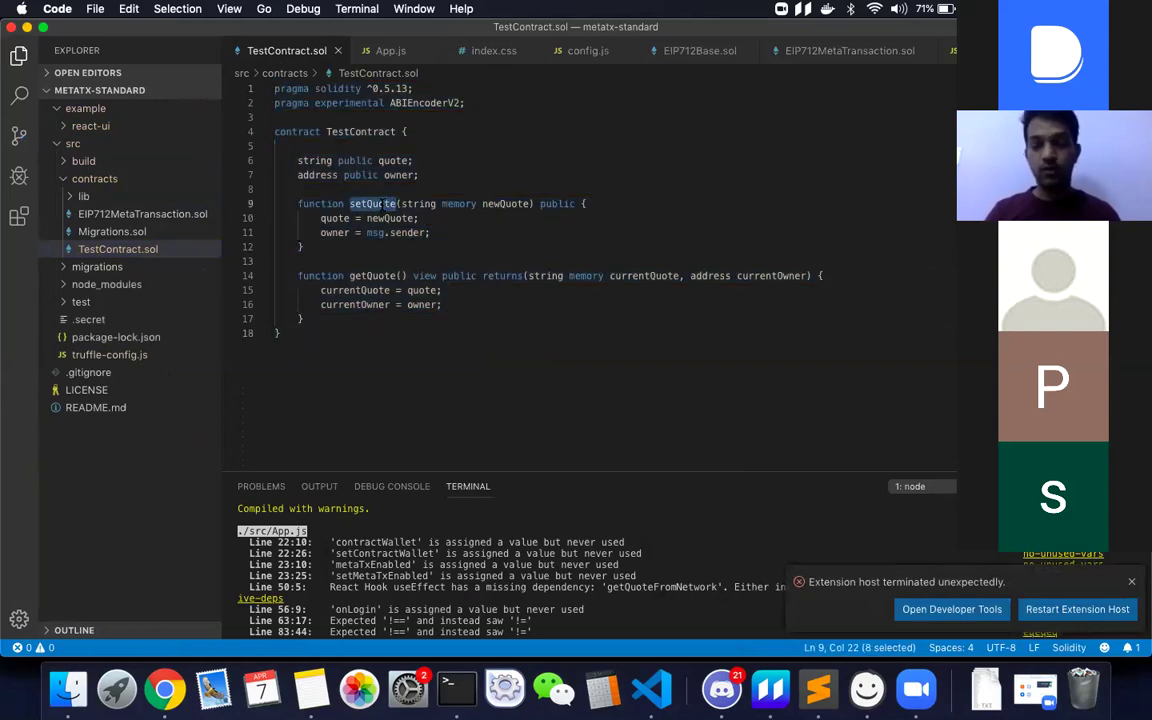
Switch to Chrome and open the Biconomy SDK (Mexa) page of docs.biconomy.io
{"action": "key", "text": "super+Tab"}
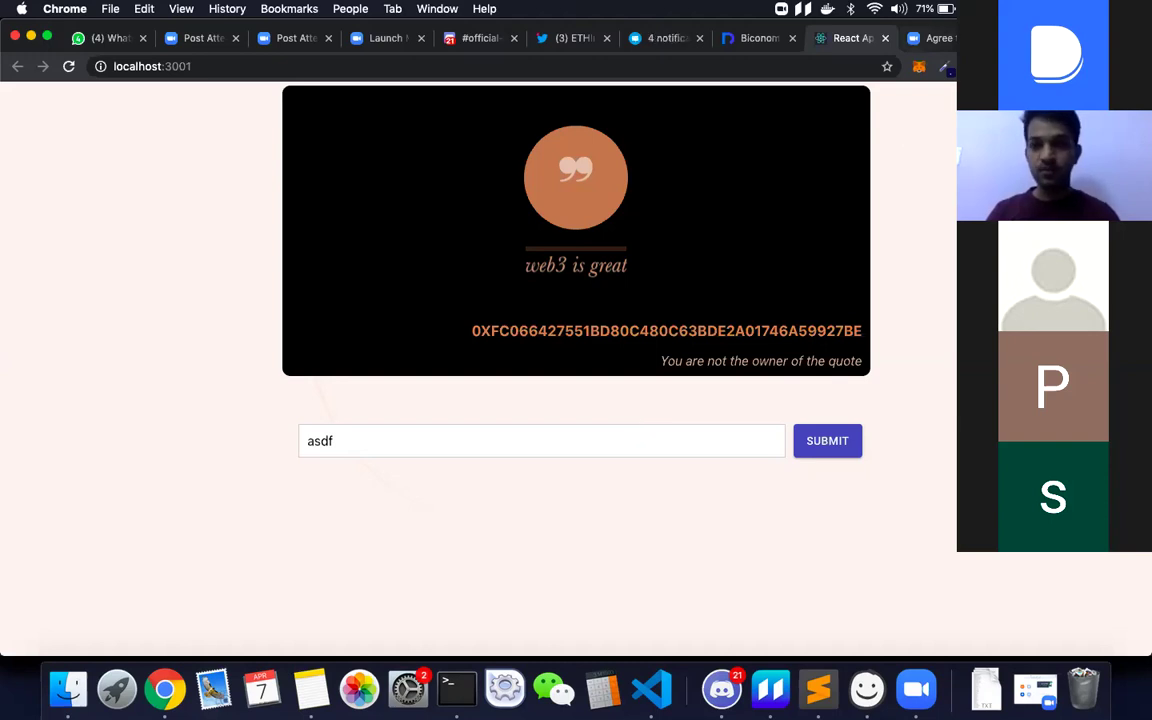
{"action": "key", "text": "super+alt+Left"}
{"action": "key", "text": "super+l"}
{"action": "type", "text": "docs"}
{"action": "key", "text": "Return"}
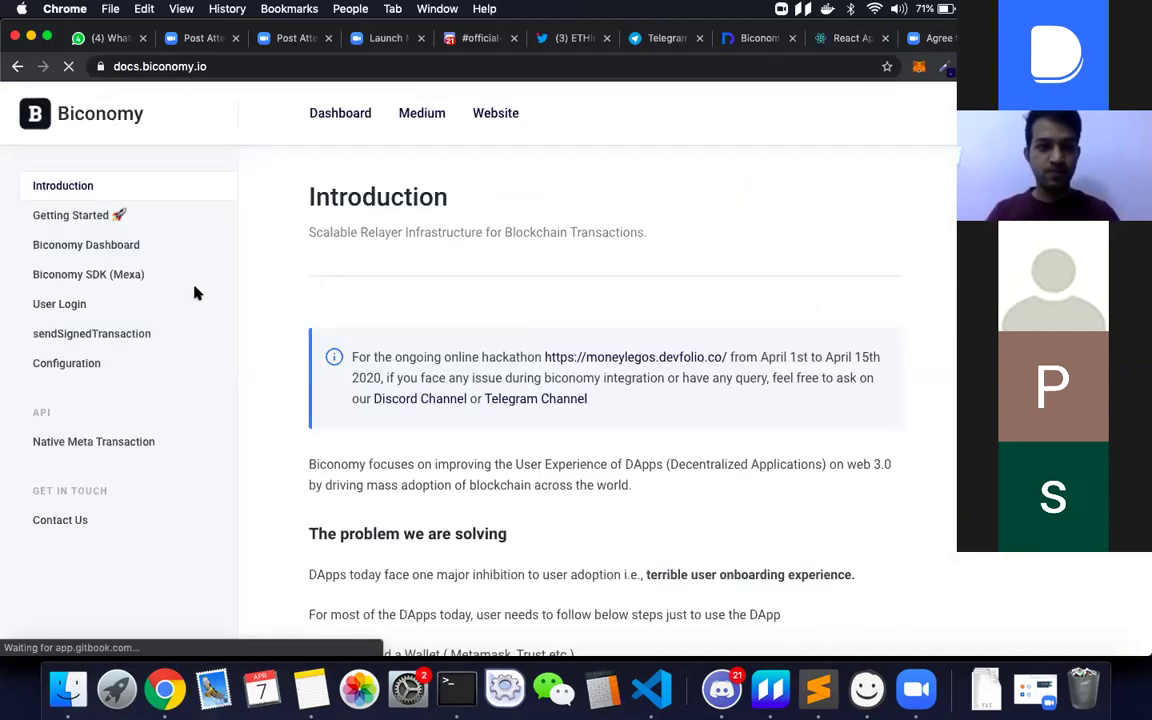
{"action": "left_click", "coordinate": [110, 273]}
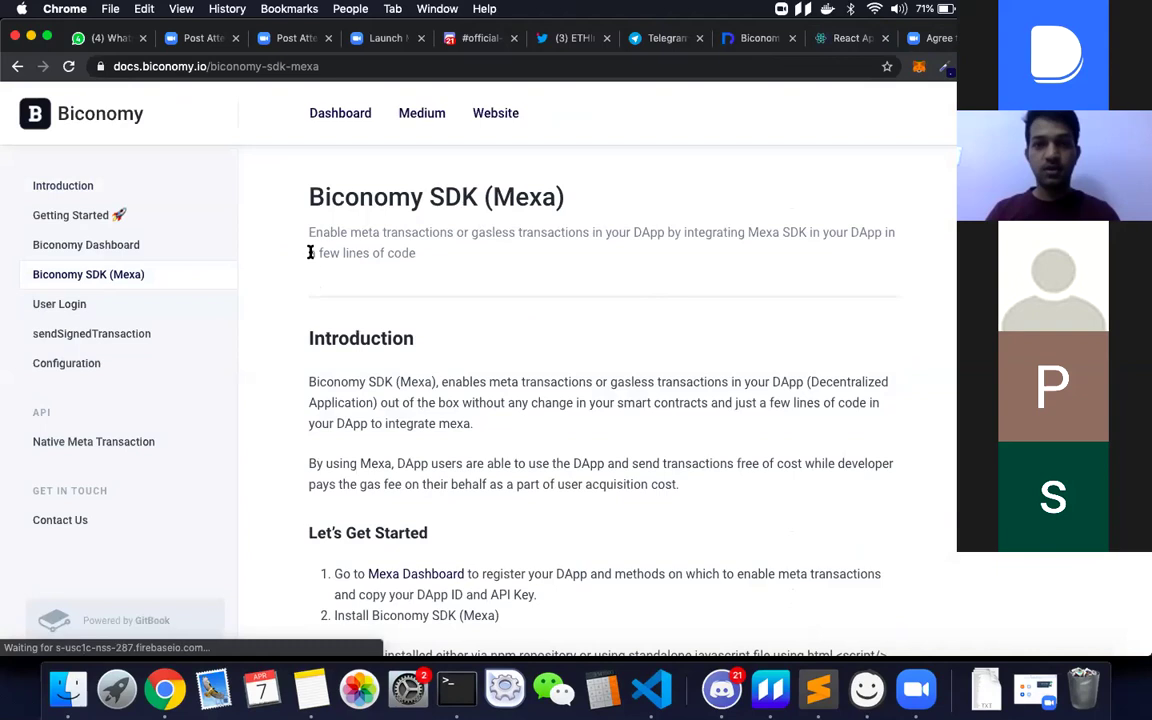
Open the setquote-app details from the dapp list in the Biconomy Dashboard
{"action": "left_click", "coordinate": [762, 40]}
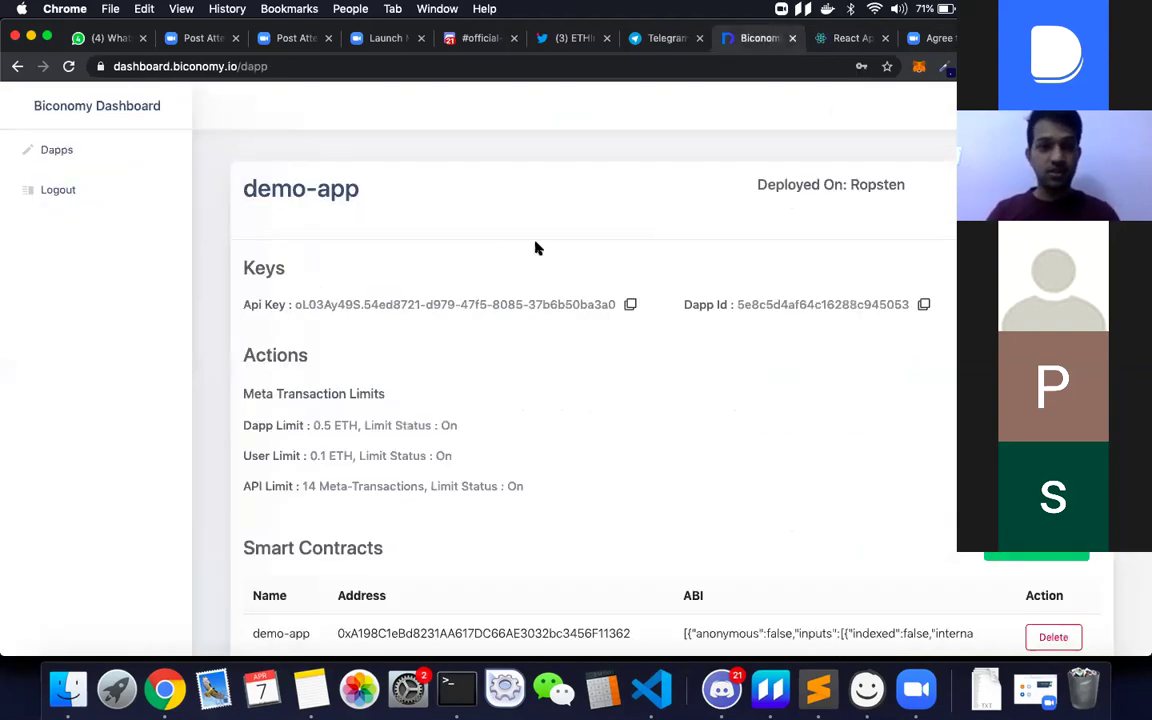
{"action": "scroll", "coordinate": [536, 247], "scroll_direction": "down", "scroll_amount": 5}
{"action": "scroll", "coordinate": [535, 247], "scroll_direction": "up", "scroll_amount": 5}
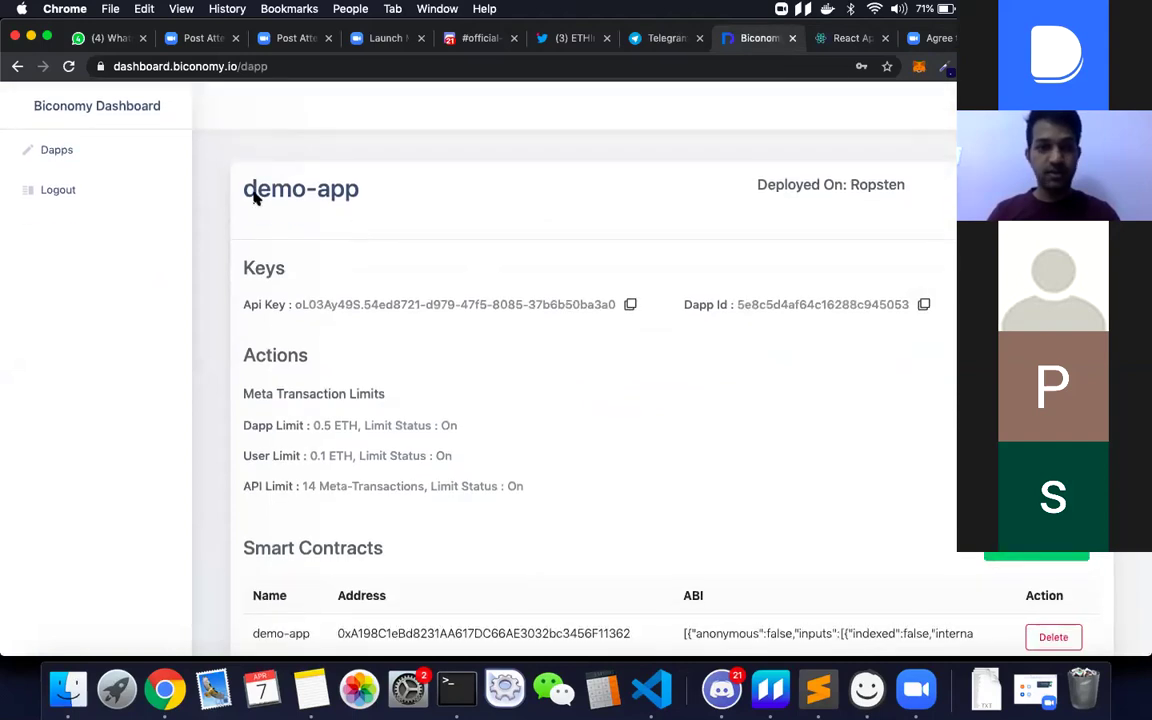
{"action": "left_click", "coordinate": [74, 157]}
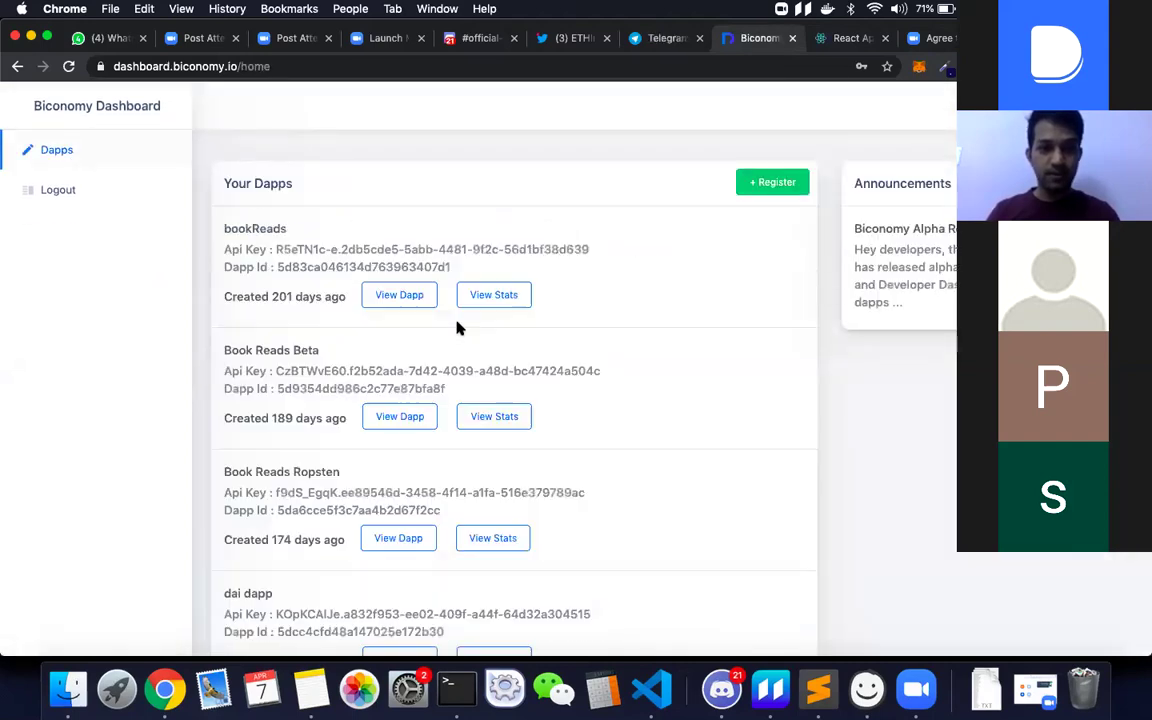
{"action": "scroll", "coordinate": [457, 330], "scroll_direction": "down", "scroll_amount": 10}
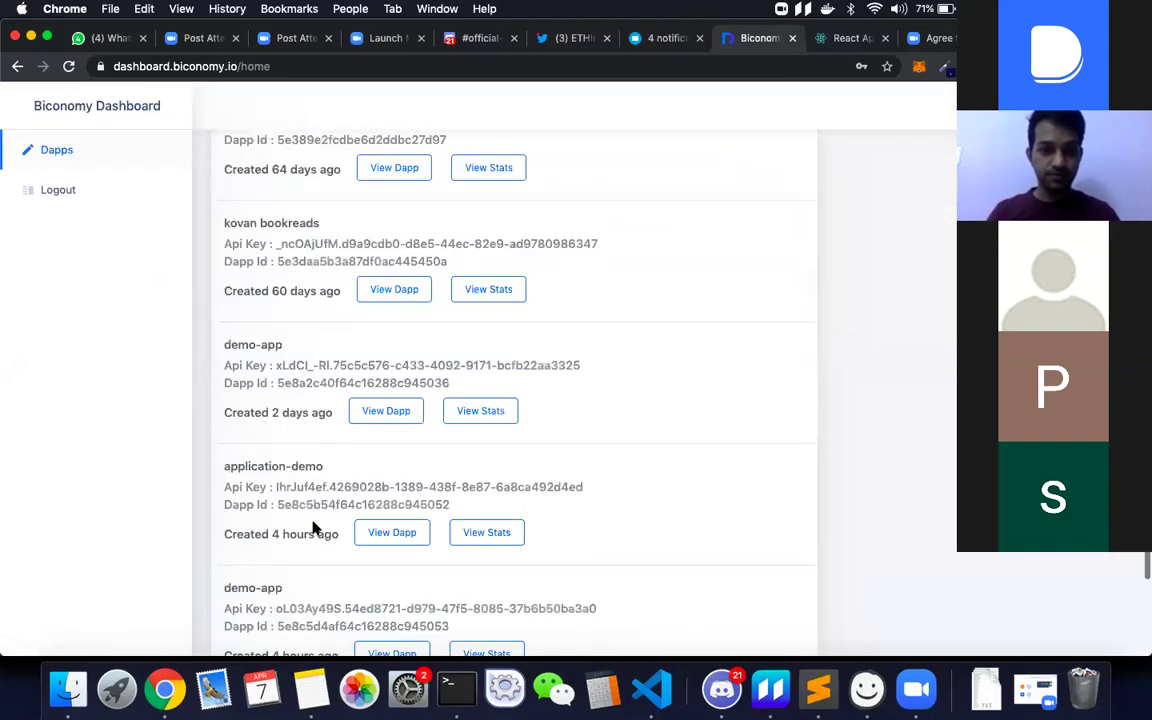
{"action": "scroll", "coordinate": [340, 500], "scroll_direction": "down", "scroll_amount": 2}
{"action": "scroll", "coordinate": [358, 485], "scroll_direction": "down", "scroll_amount": 4}
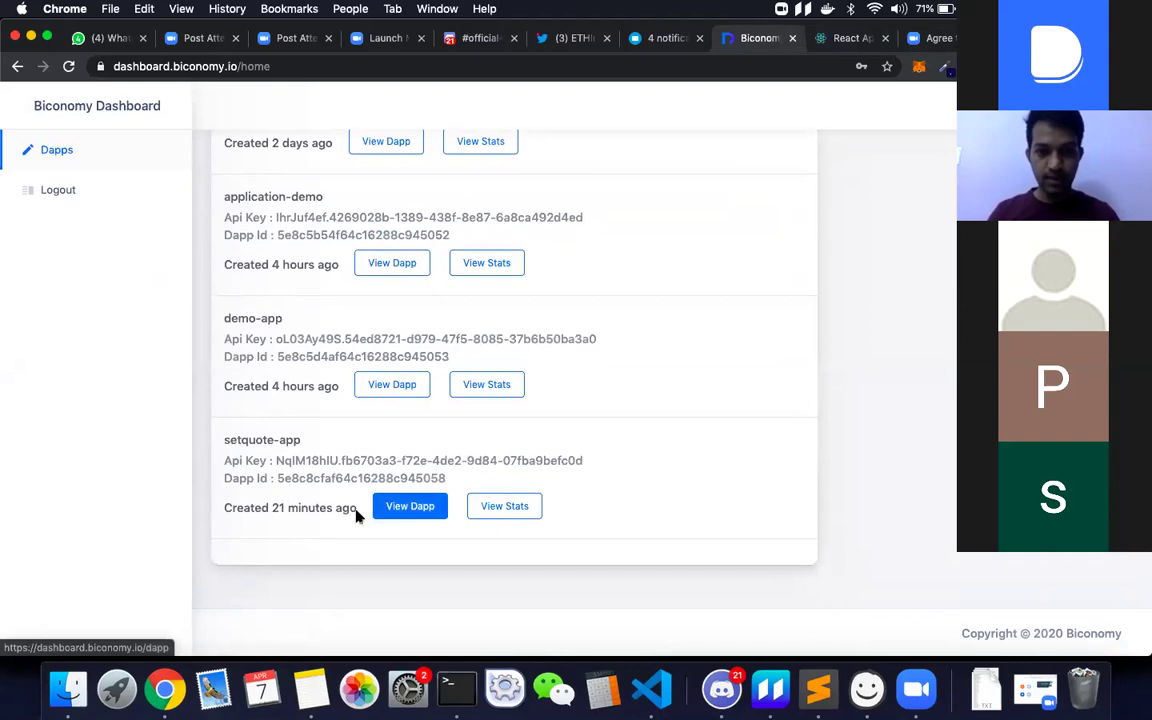
{"action": "left_click", "coordinate": [357, 515]}
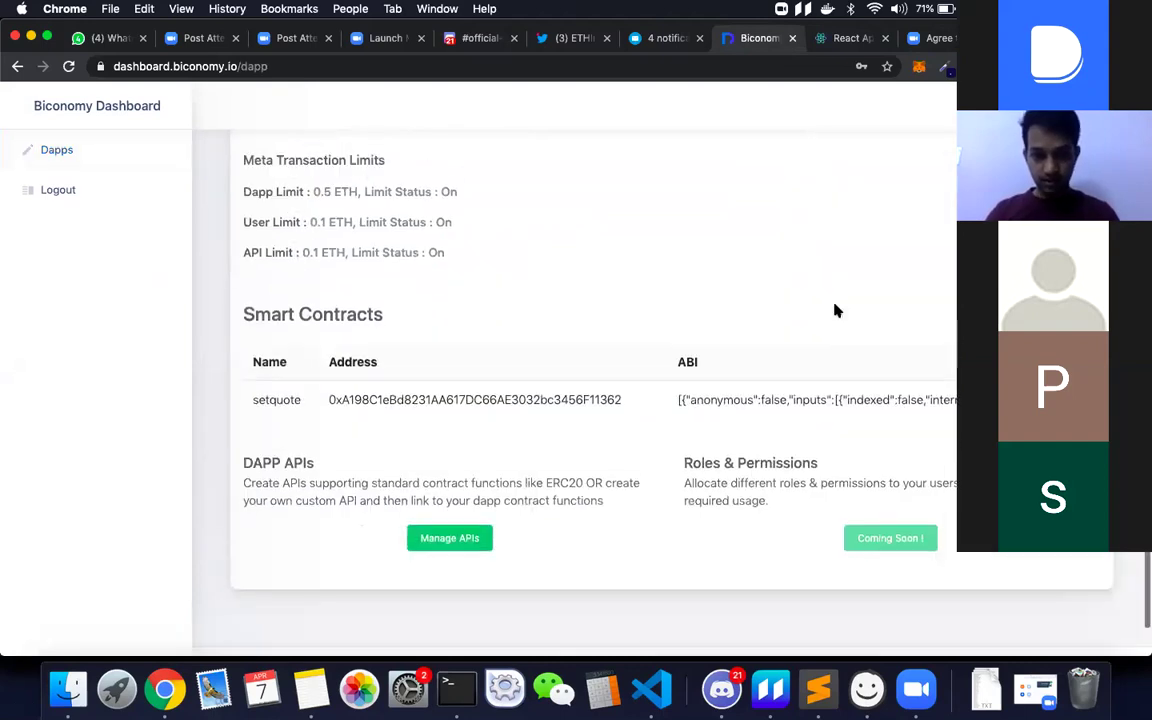
View the managed APIs of setquote-app, and return to its dapp details page
{"action": "scroll", "coordinate": [329, 319], "scroll_direction": "down", "scroll_amount": 3}
{"action": "left_click", "coordinate": [476, 417]}
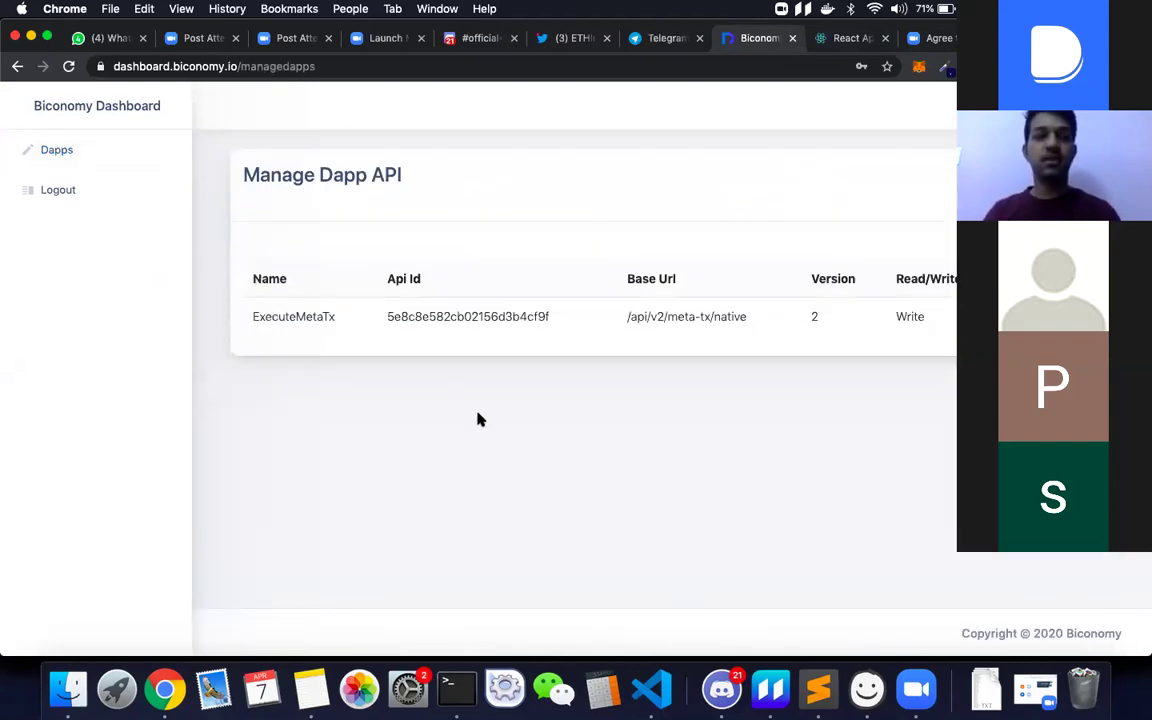
{"action": "key", "text": "super+bracketleft"}
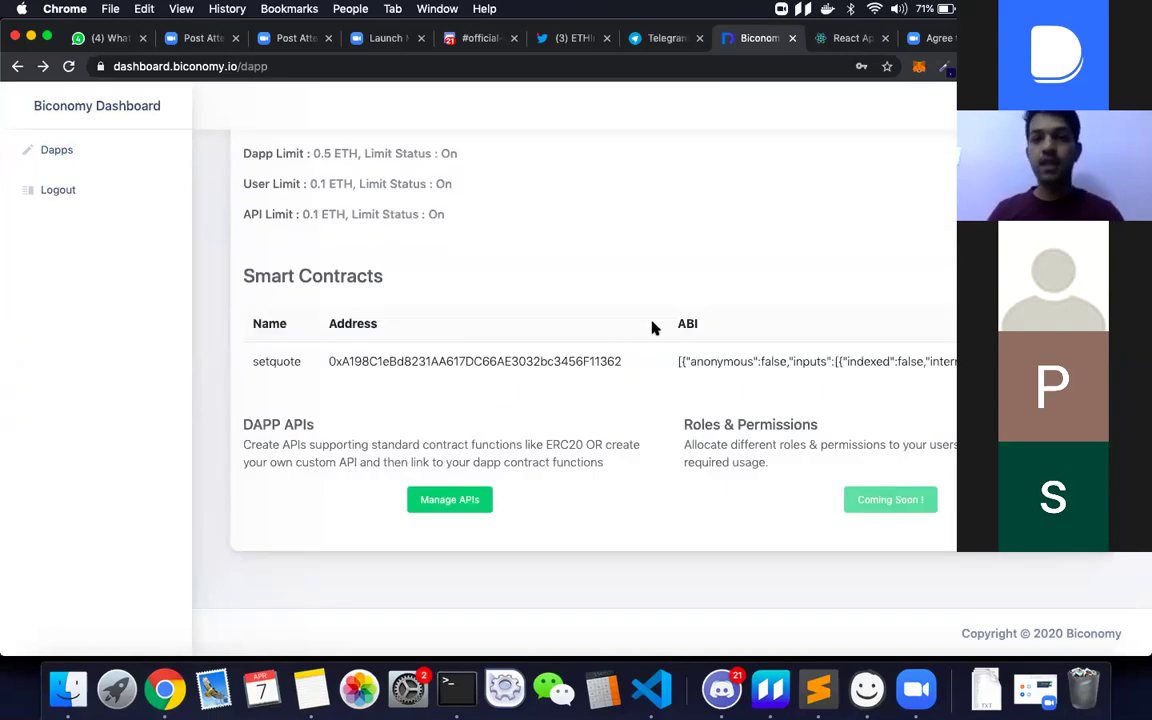
{"action": "scroll", "coordinate": [651, 328], "scroll_direction": "down", "scroll_amount": 3}
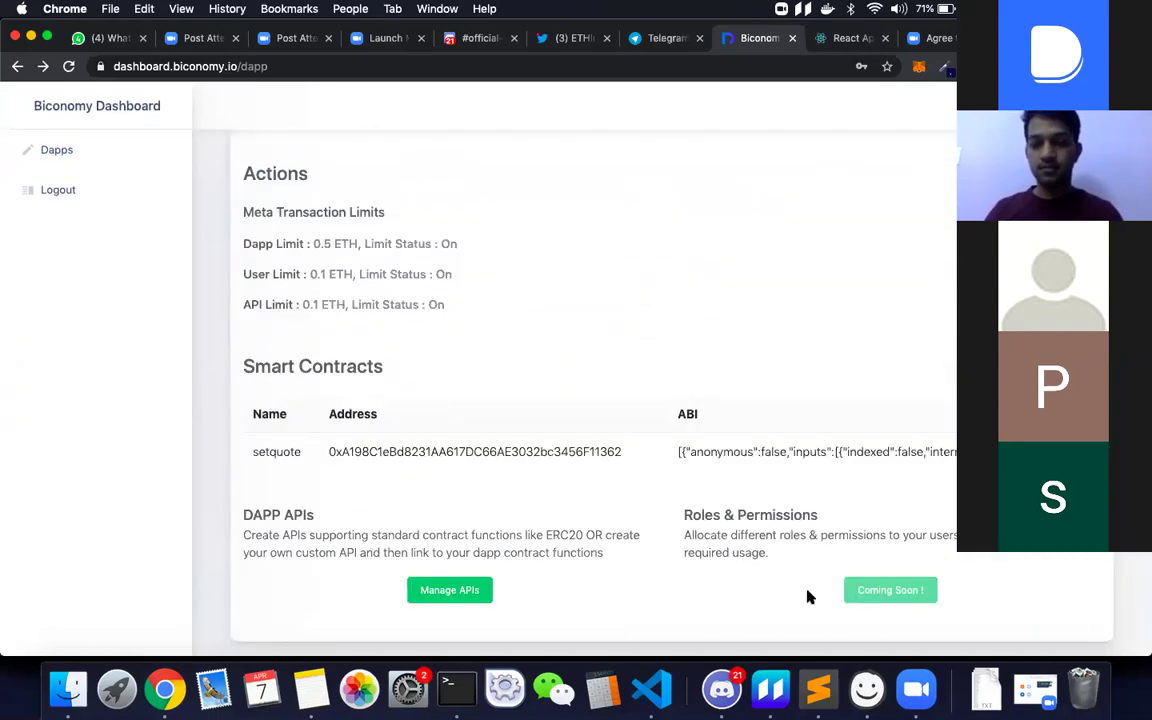
{"action": "key", "text": "ctrl+Tab"}
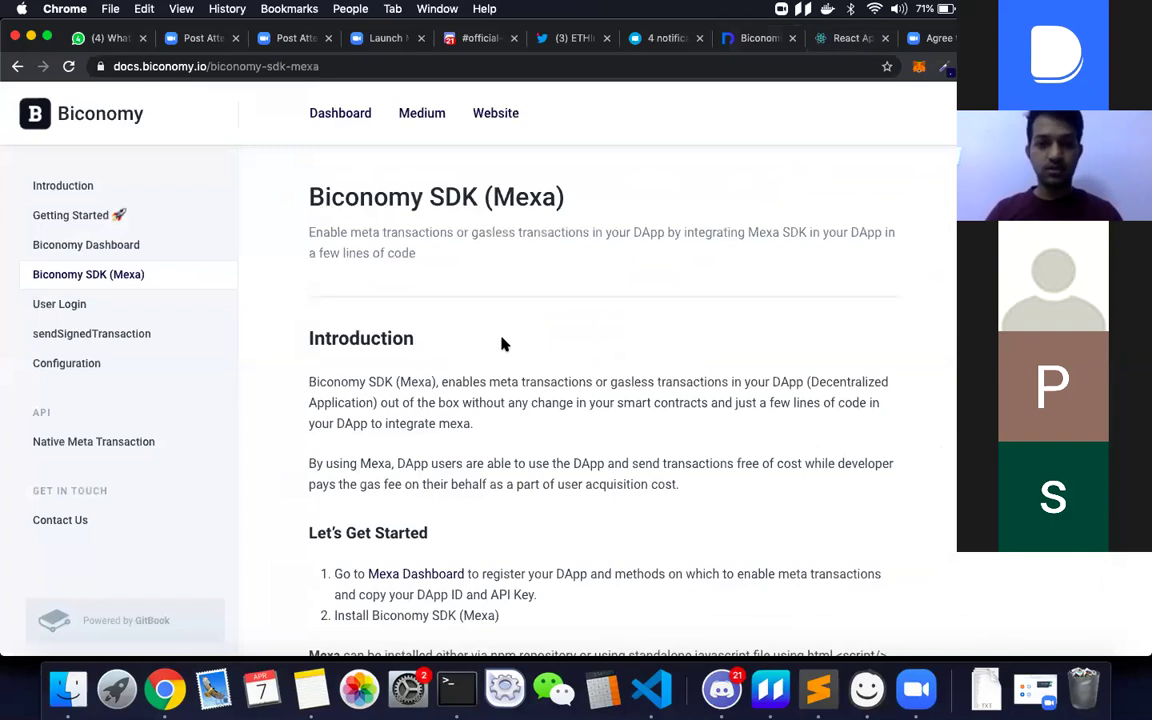
{"action": "scroll", "coordinate": [501, 342], "scroll_direction": "down", "scroll_amount": 5}
{"action": "left_click_drag", "start_coordinate": [358, 379], "coordinate": [539, 389]}
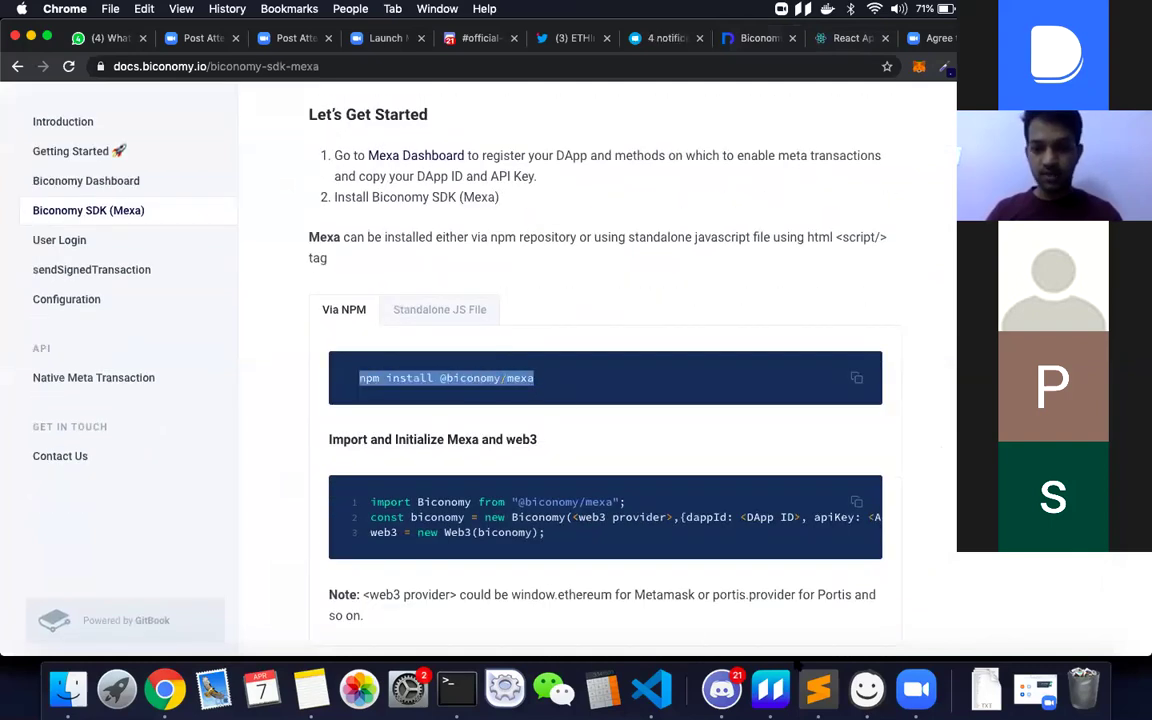
Switch to Visual Studio Code, open a second terminal, and list the metatx-standard directory with ls
{"action": "left_click", "coordinate": [652, 686]}
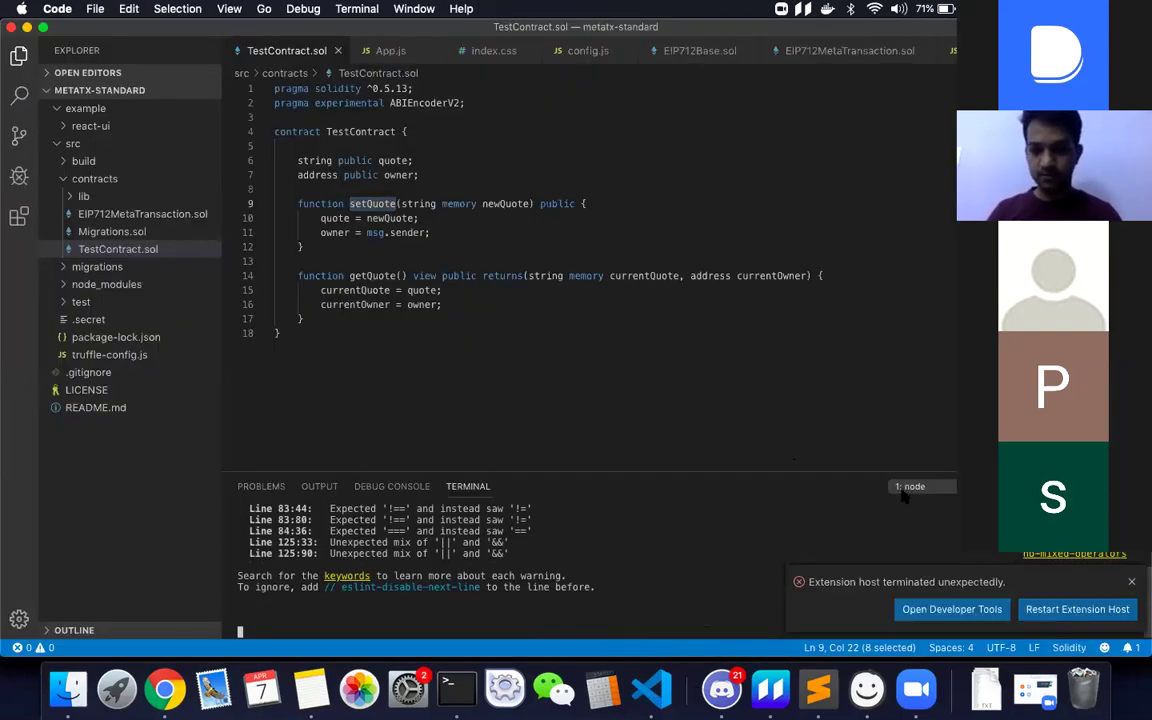
{"action": "left_click", "coordinate": [910, 486]}
{"action": "left_click", "coordinate": [777, 530]}
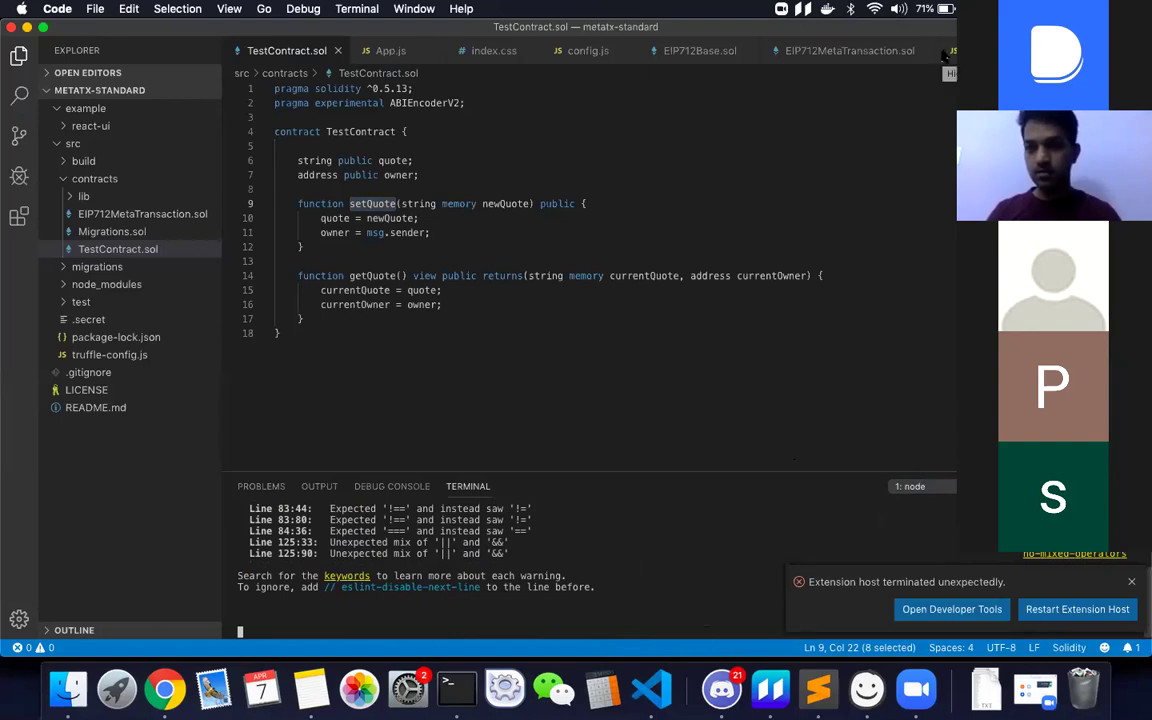
{"action": "key", "text": "ctrl+shift+grave"}
{"action": "type", "text": "ls"}
{"action": "key", "text": "Return"}
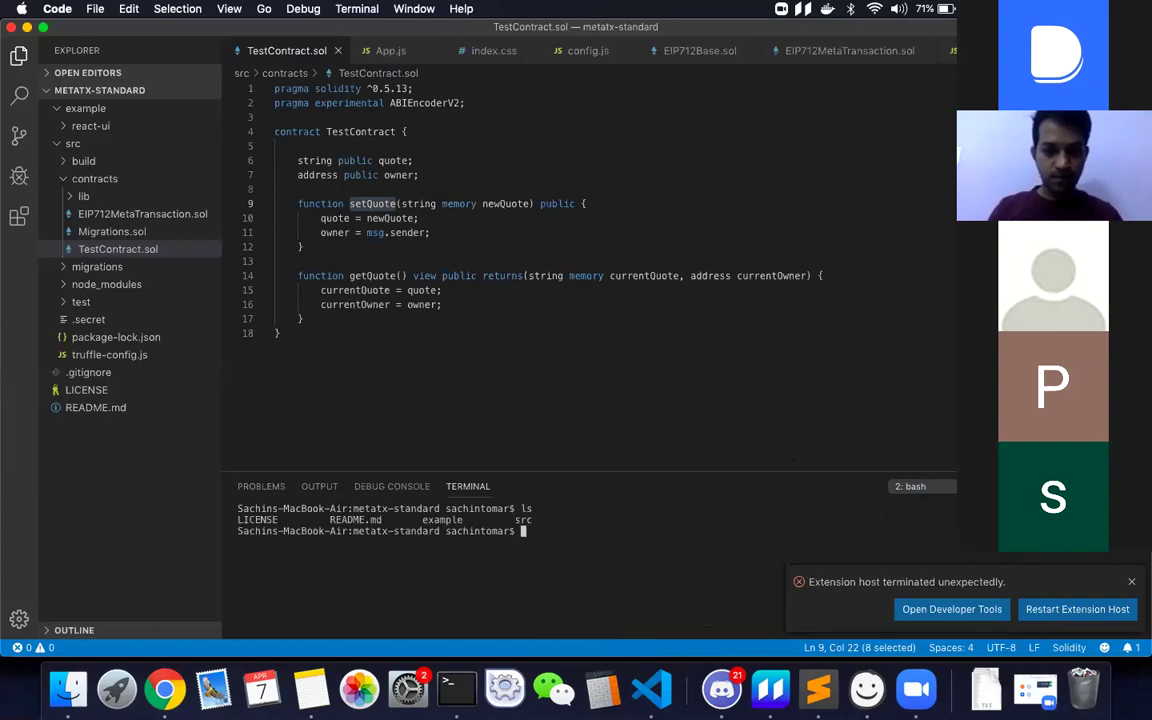
{"action": "type", "text": "npm install @biconomy/mexa"}
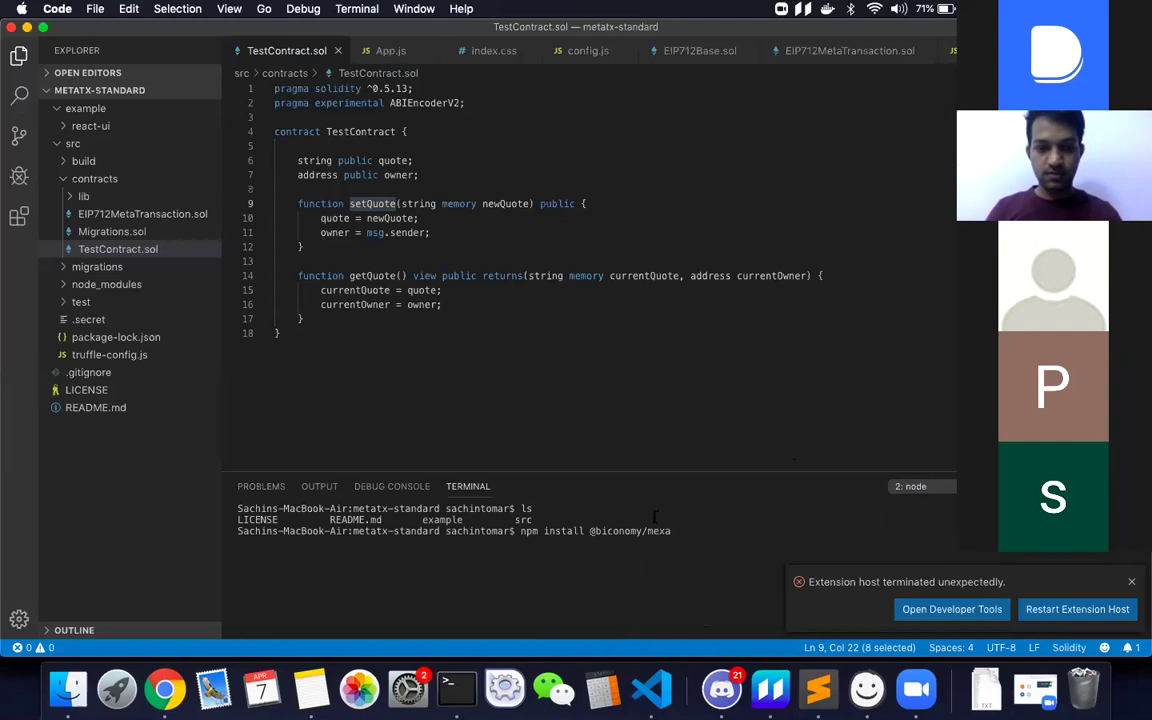
{"action": "key", "text": "Return"}
{"action": "left_click_drag", "start_coordinate": [660, 468], "coordinate": [665, 400]}
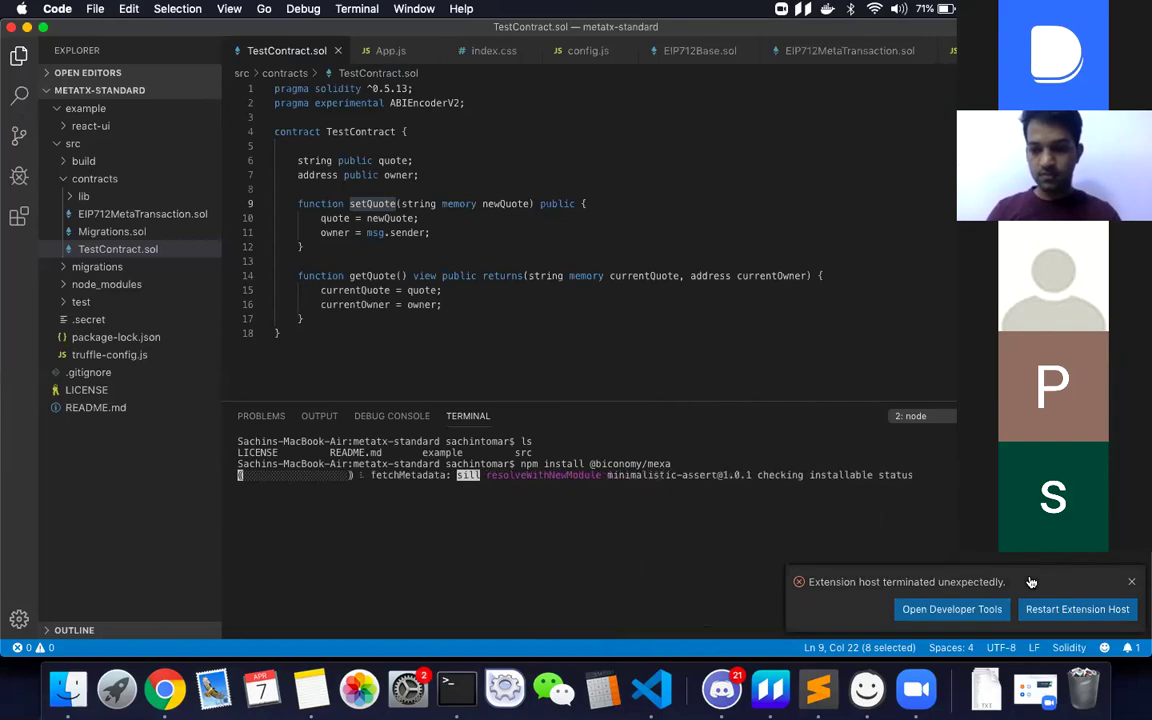
{"action": "left_click", "coordinate": [1040, 609]}
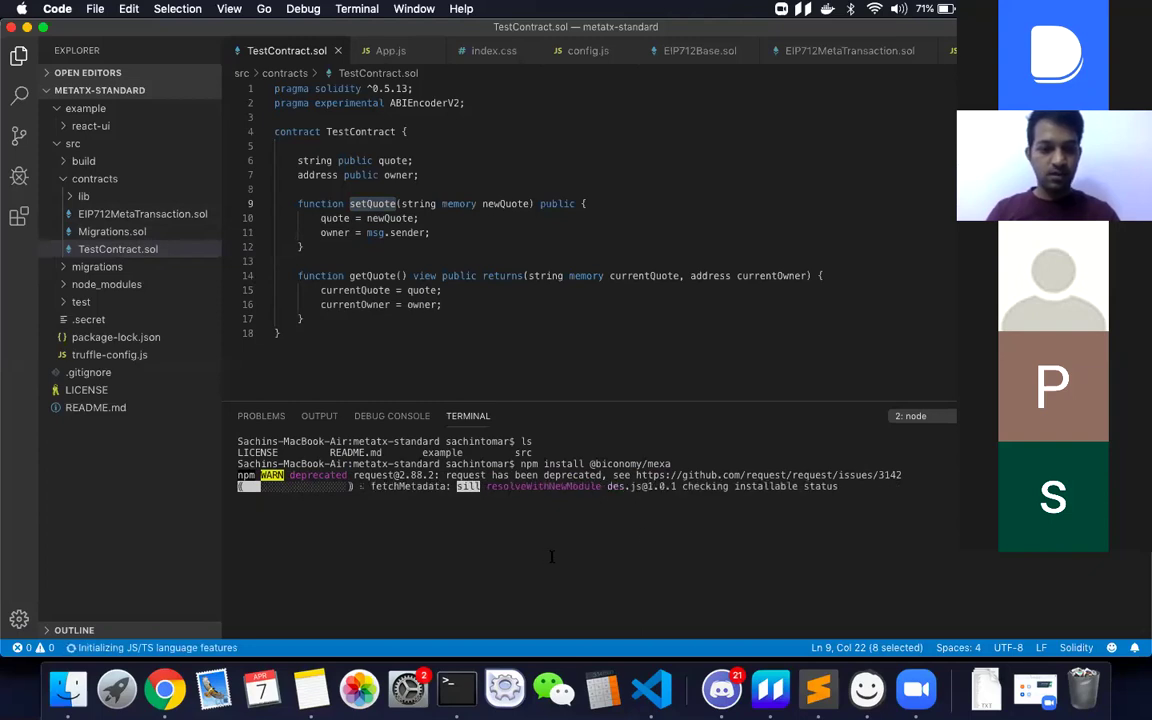
{"action": "key", "text": "super+Tab"}
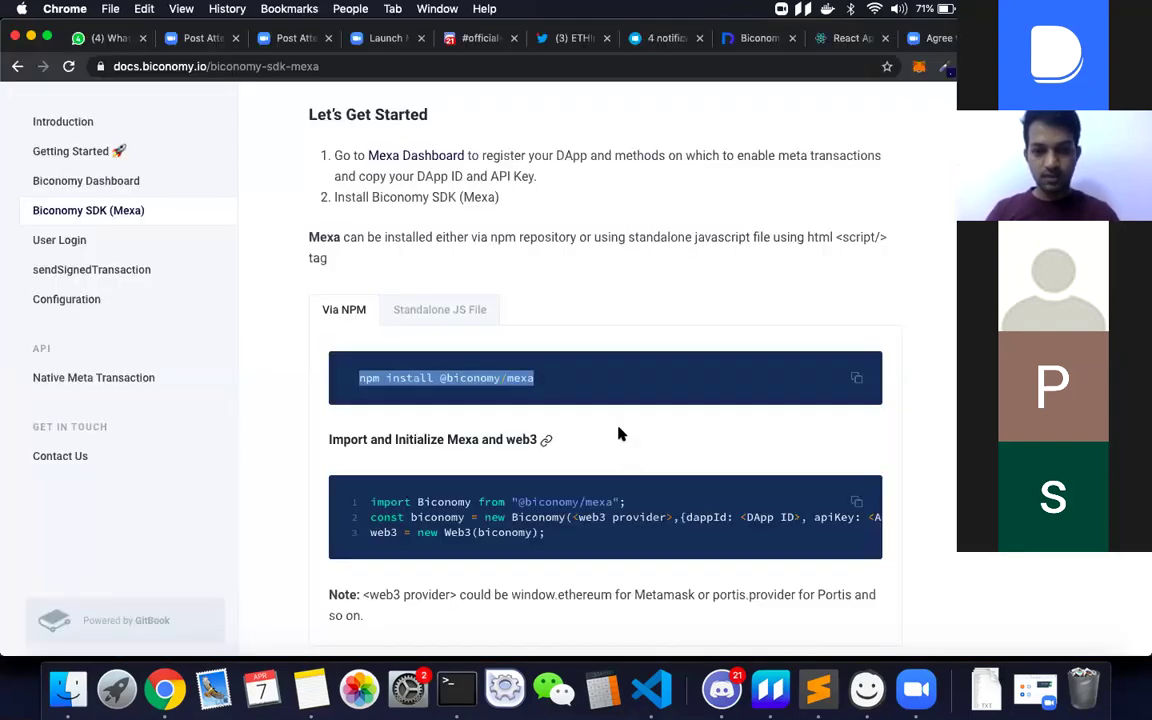
{"action": "scroll", "coordinate": [618, 433], "scroll_direction": "down", "scroll_amount": 3}
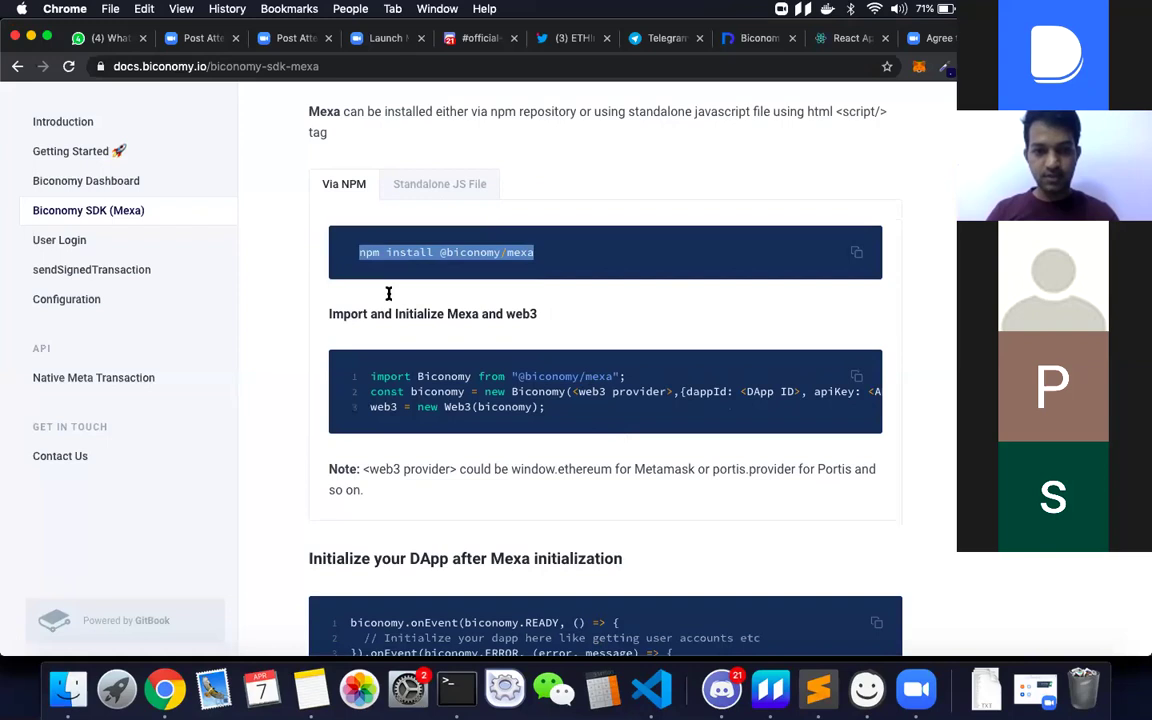
{"action": "left_click", "coordinate": [333, 341]}
{"action": "left_click_drag", "start_coordinate": [428, 377], "coordinate": [623, 376]}
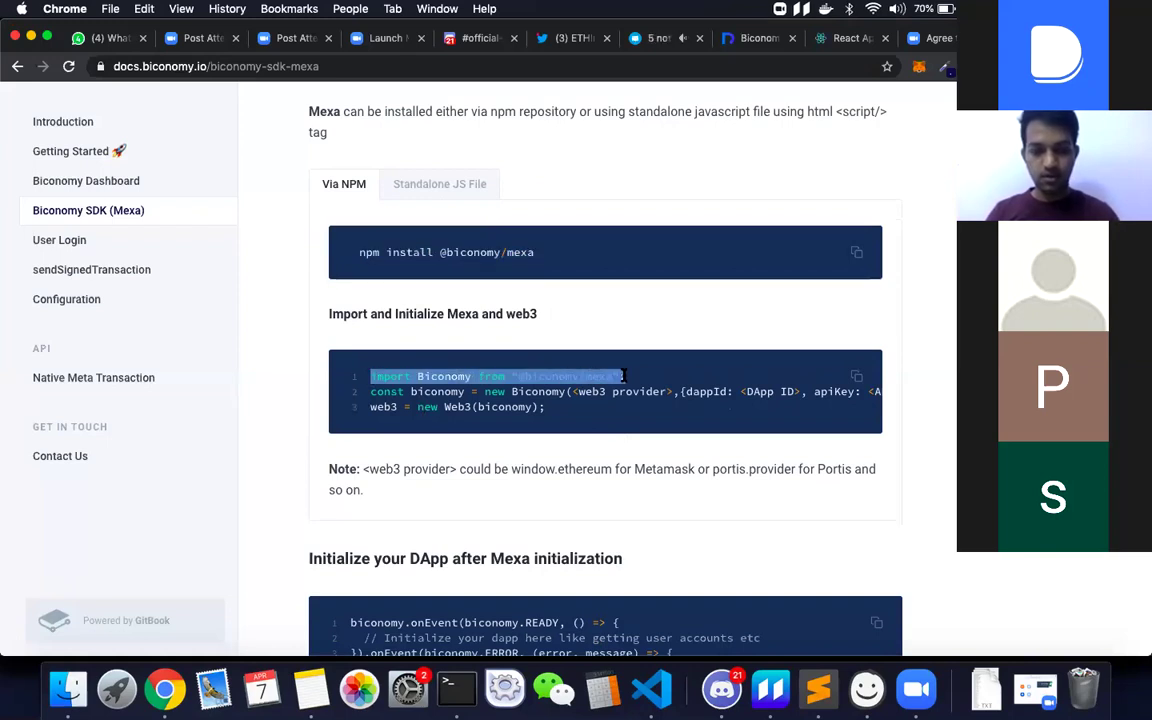
{"action": "key", "text": "super+Tab"}
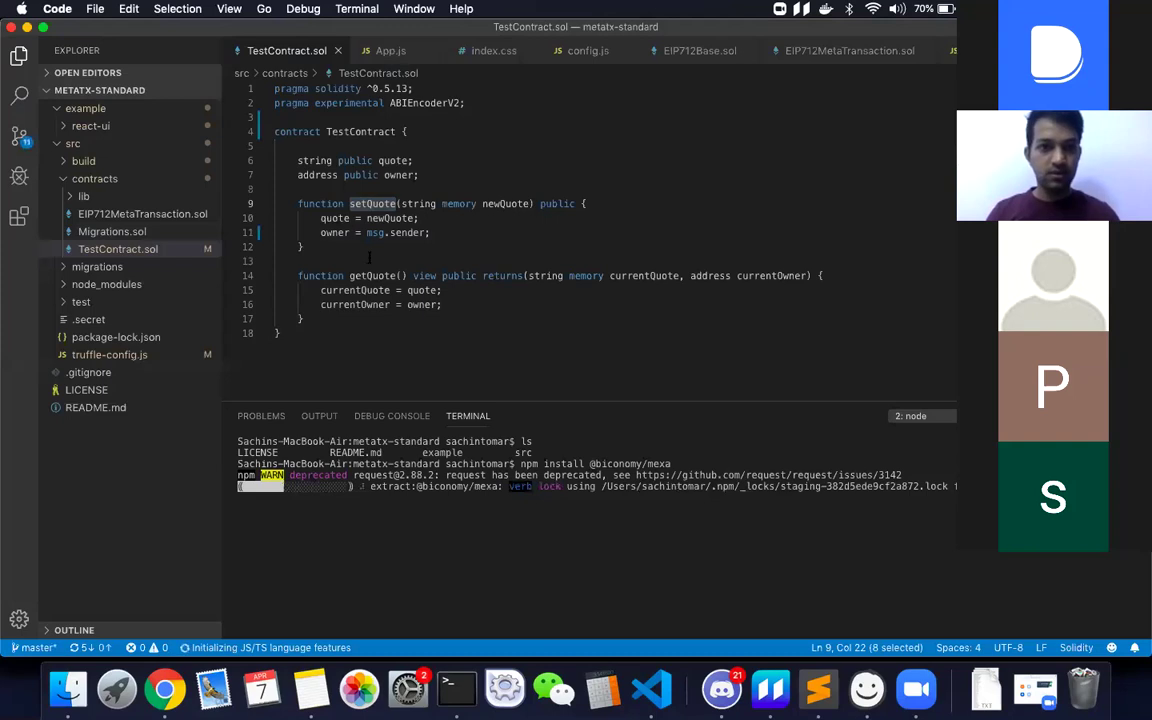
{"action": "left_click", "coordinate": [405, 56]}
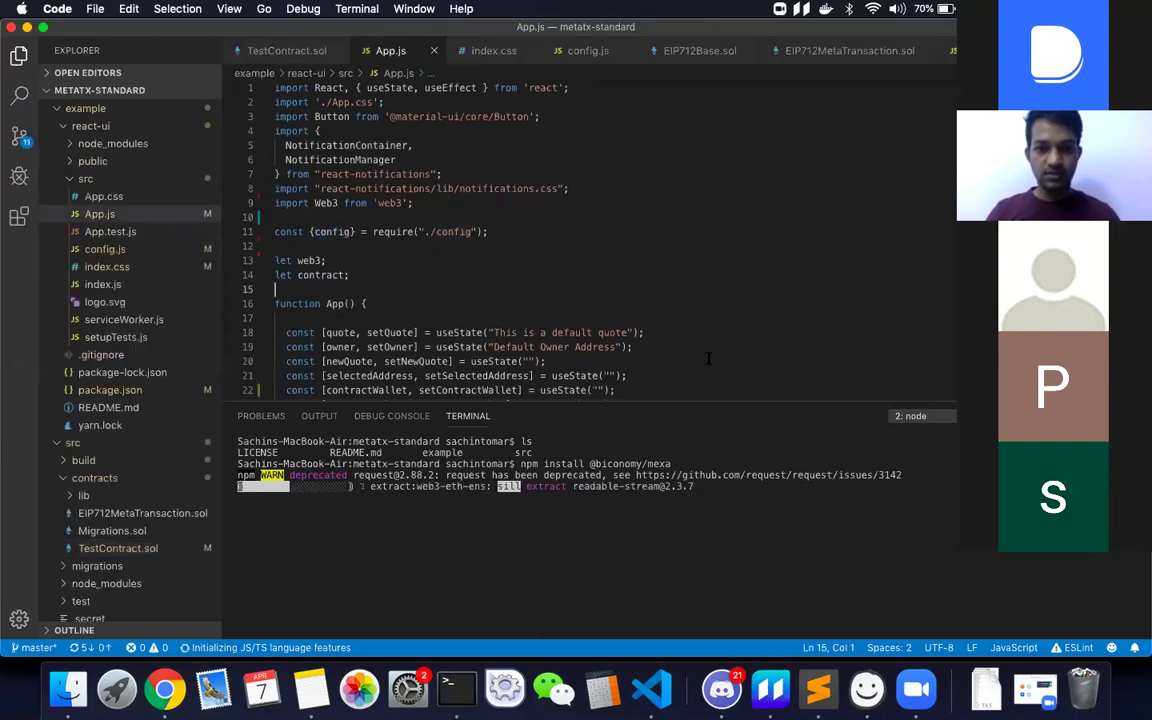